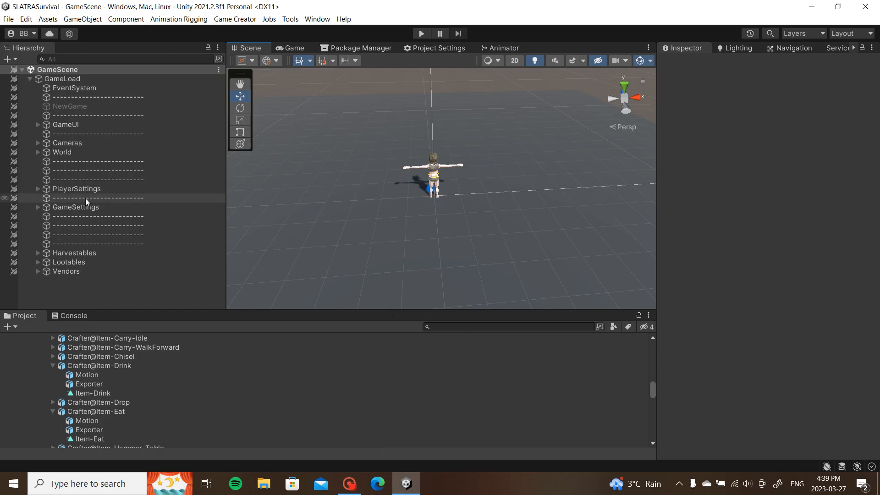
Step: Collapse the ExplosiveLLC and Animations folders in the project's Imports folder
{"action": "scroll", "coordinate": [105, 360], "scroll_direction": "up", "scroll_amount": 10}
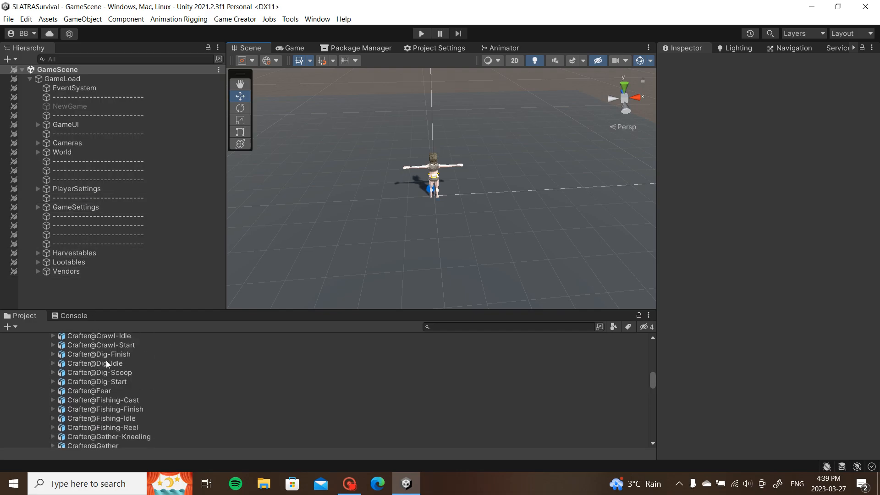
{"action": "scroll", "coordinate": [105, 356], "scroll_direction": "up", "scroll_amount": 15}
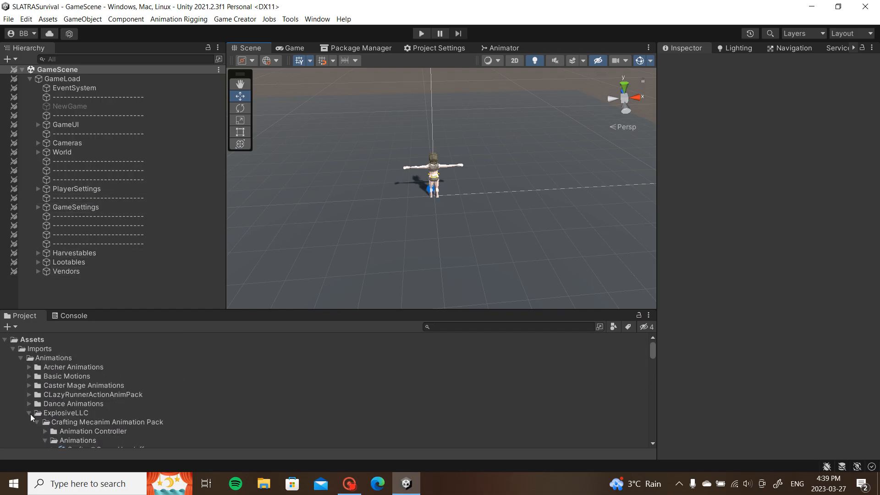
{"action": "left_click", "coordinate": [29, 413]}
{"action": "left_click", "coordinate": [20, 358]}
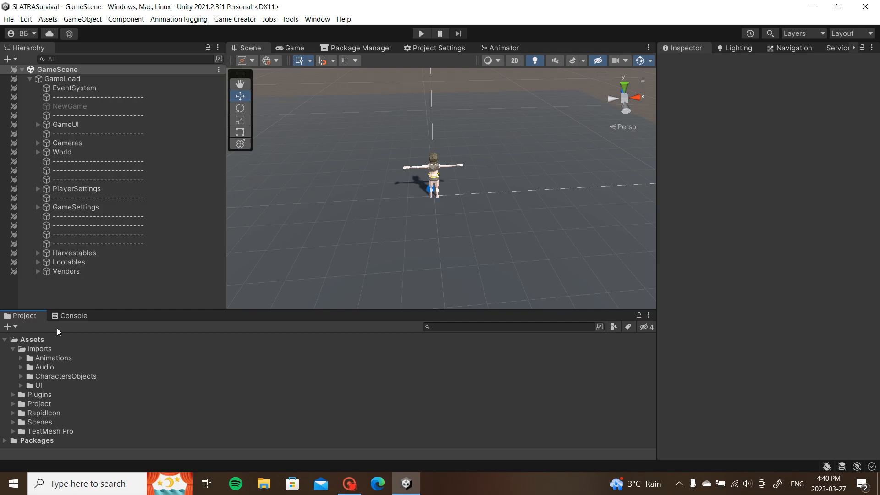
Step: Enlarge the scene view by shrinking the hierarchy, project and inspector areas around it
{"action": "left_click_drag", "start_coordinate": [198, 308], "coordinate": [199, 319]}
{"action": "left_click_drag", "start_coordinate": [652, 242], "coordinate": [669, 233]}
{"action": "left_click_drag", "start_coordinate": [227, 261], "coordinate": [207, 263]}
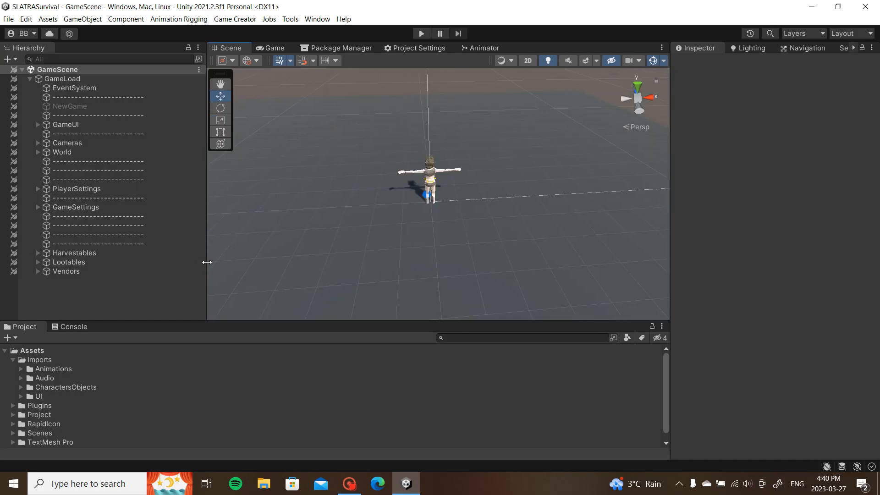
{"action": "scroll", "coordinate": [405, 197], "scroll_direction": "up", "scroll_amount": 4}
{"action": "scroll", "coordinate": [405, 196], "scroll_direction": "down", "scroll_amount": 3}
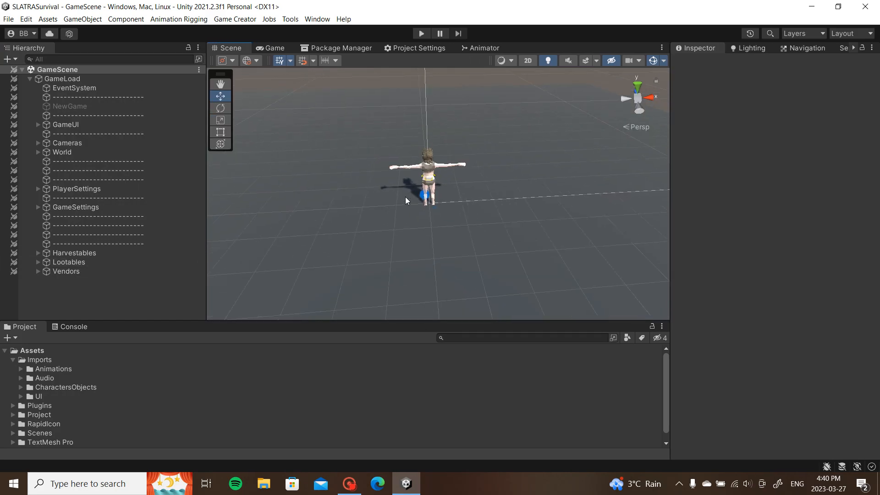
{"action": "left_click_drag", "start_coordinate": [410, 186], "coordinate": [452, 232], "text": "alt"}
{"action": "scroll", "coordinate": [576, 191], "scroll_direction": "up", "scroll_amount": 3}
{"action": "scroll", "coordinate": [494, 207], "scroll_direction": "down", "scroll_amount": 4}
{"action": "middle_click_drag", "start_coordinate": [452, 232], "coordinate": [459, 201]}
{"action": "left_click_drag", "start_coordinate": [458, 202], "coordinate": [275, 227], "text": "alt"}
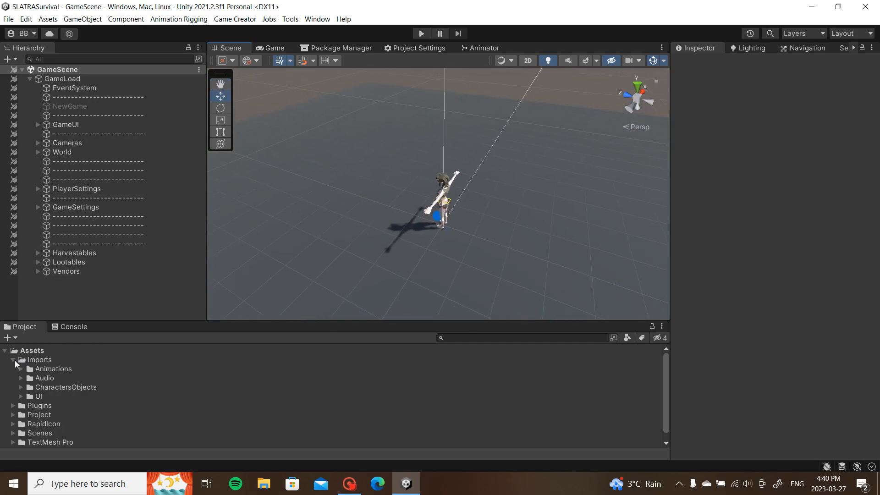
Step: Place the Character_Knight_Black prefab from the PolygonAdventure characters in the scene beside the existing character
{"action": "left_click", "coordinate": [20, 387]}
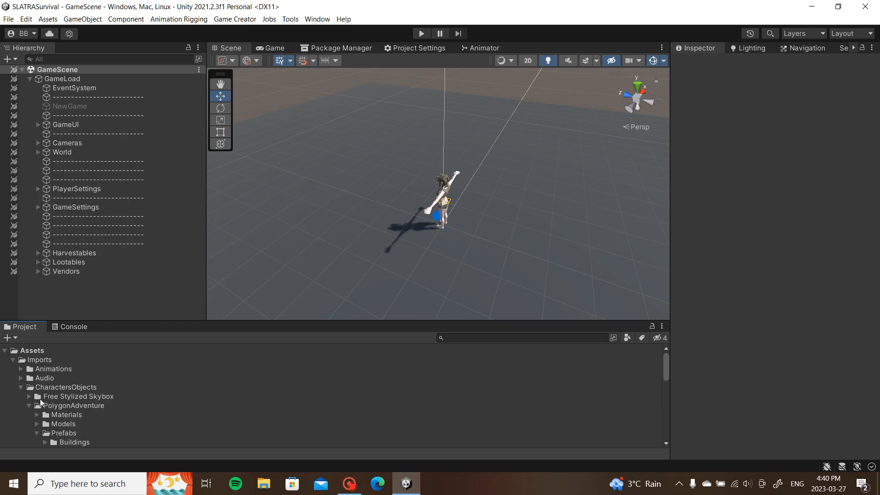
{"action": "left_click", "coordinate": [29, 406]}
{"action": "scroll", "coordinate": [110, 388], "scroll_direction": "down", "scroll_amount": 2}
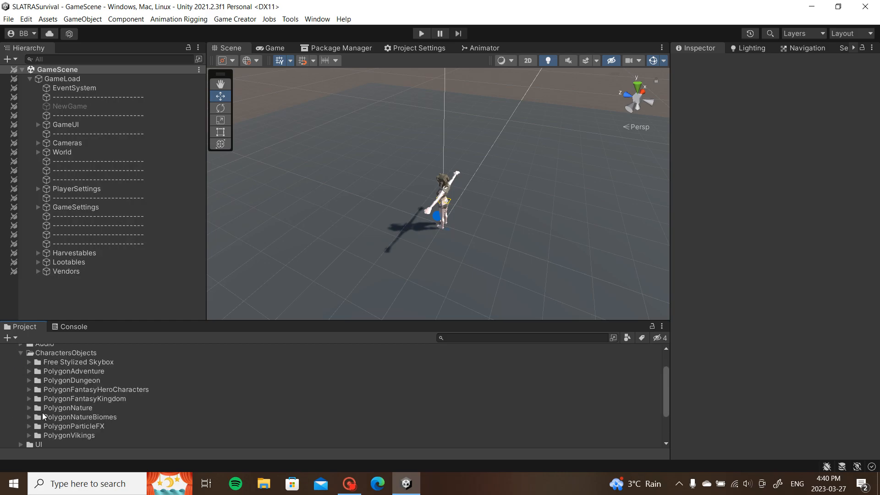
{"action": "left_click", "coordinate": [29, 371]}
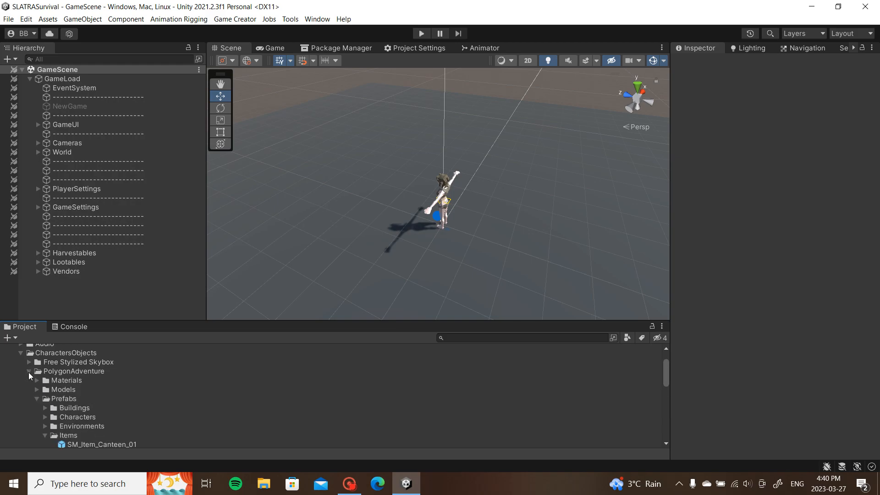
{"action": "double_click", "coordinate": [64, 416]}
{"action": "scroll", "coordinate": [106, 403], "scroll_direction": "down", "scroll_amount": 2}
{"action": "left_click", "coordinate": [121, 394]}
{"action": "left_click_drag", "start_coordinate": [121, 395], "coordinate": [333, 224]}
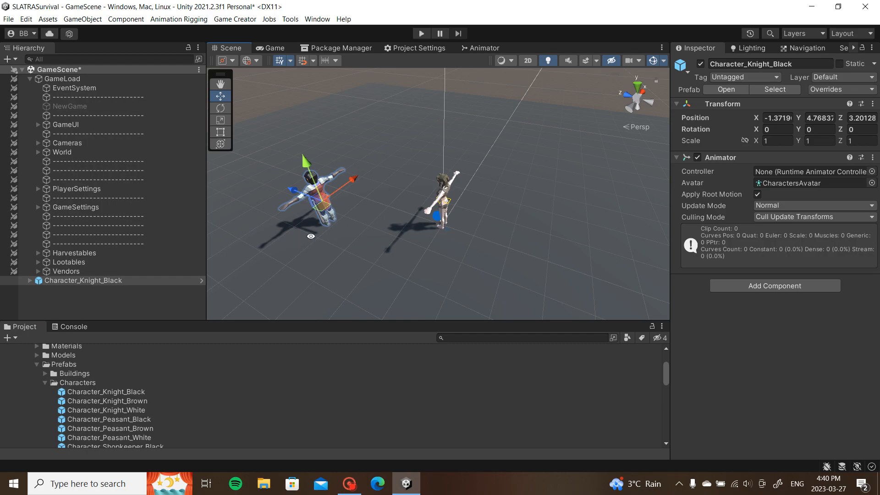
Step: Deactivate the Character_Knight child mesh of the placed Character_Knight_Black
{"action": "key", "text": "f"}
{"action": "left_click", "coordinate": [30, 281]}
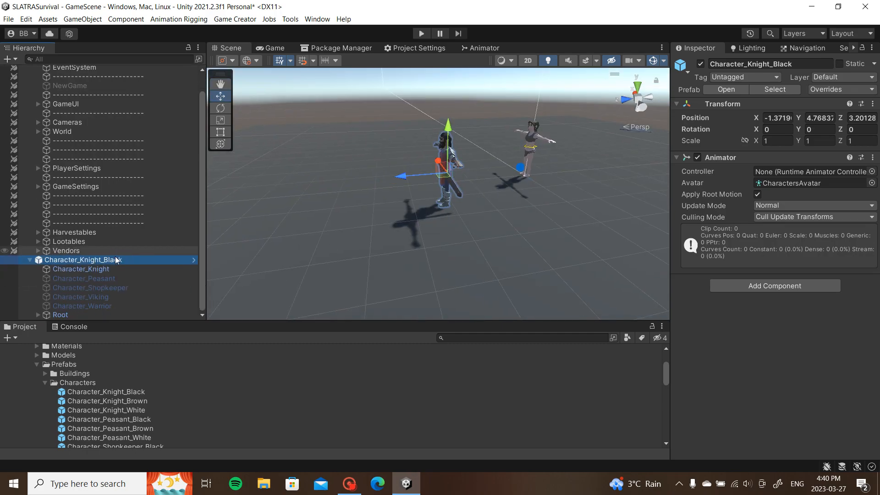
{"action": "scroll", "coordinate": [371, 185], "scroll_direction": "up", "scroll_amount": 5}
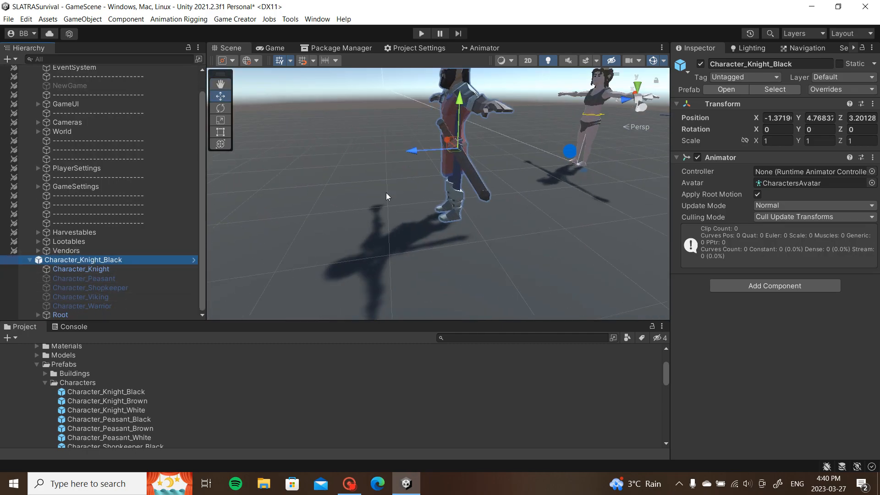
{"action": "left_click", "coordinate": [172, 270]}
{"action": "left_click_drag", "start_coordinate": [446, 166], "coordinate": [386, 212], "text": "alt"}
{"action": "left_click", "coordinate": [145, 269]}
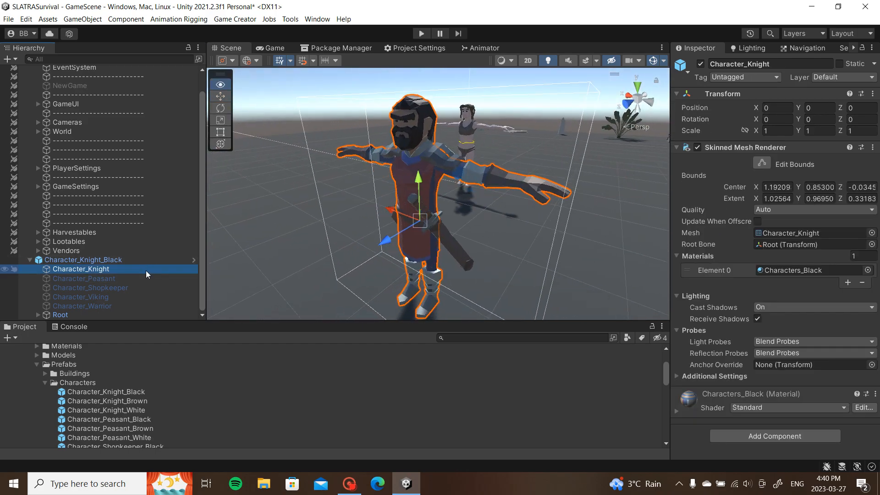
{"action": "key", "text": "alt+shift+a"}
Step: Toggle the Character_Peasant mesh on and off, and activate Character_Shopkeeper as the knight prefab's visible mesh
{"action": "left_click", "coordinate": [142, 277]}
{"action": "key", "text": "alt+shift+a"}
{"action": "key", "text": "alt+shift+a"}
{"action": "left_click", "coordinate": [143, 286]}
{"action": "key", "text": "alt+shift+a"}
{"action": "key", "text": "alt+shift+a"}
{"action": "key", "text": "alt+shift+a"}
{"action": "key", "text": "alt+shift+a"}
{"action": "key", "text": "alt+shift+a"}
{"action": "left_click_drag", "start_coordinate": [416, 168], "coordinate": [403, 184], "text": "alt"}
Step: Delete Character_Knight_Black from the scene
{"action": "left_click", "coordinate": [144, 260]}
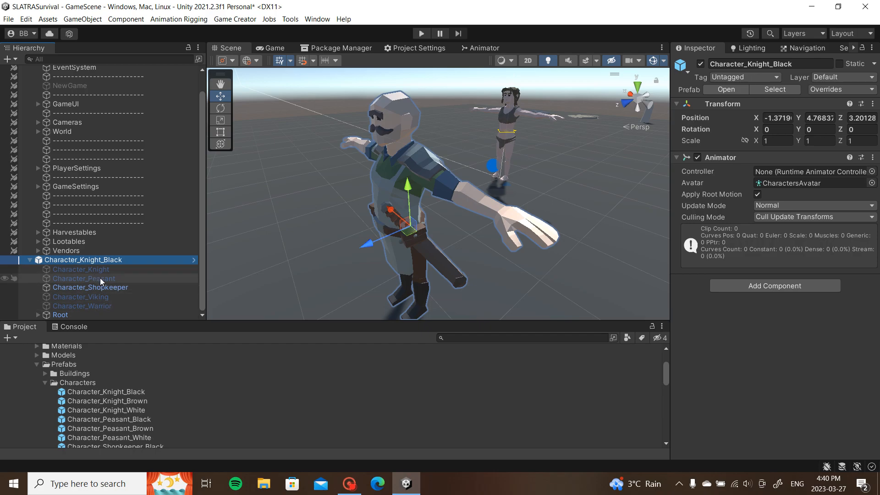
{"action": "left_click", "coordinate": [117, 262]}
{"action": "key", "text": "BackSpace"}
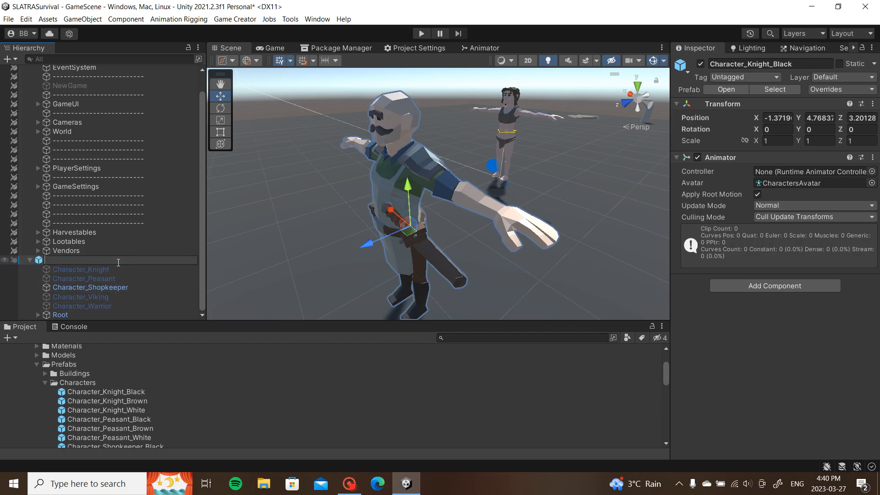
{"action": "key", "text": "Escape"}
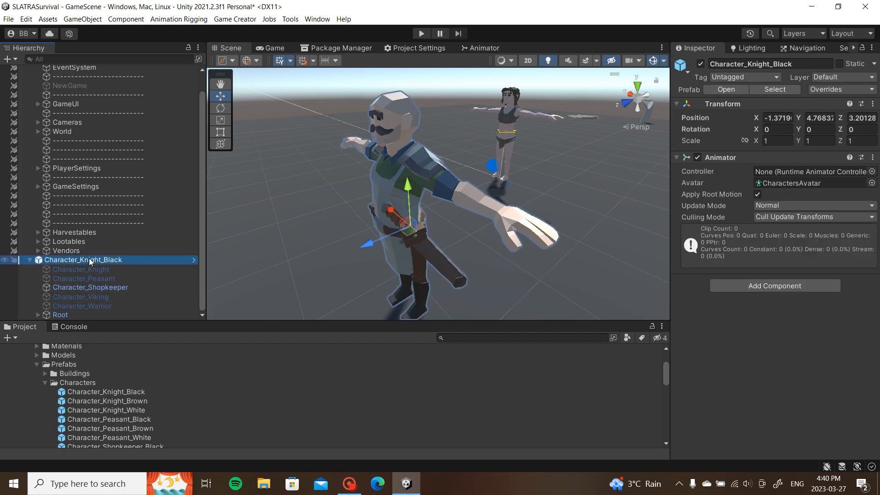
{"action": "key", "text": "Delete"}
Step: Examine the existing player character in the scene from several angles and distances
{"action": "left_click_drag", "start_coordinate": [448, 176], "coordinate": [361, 190], "text": "alt"}
{"action": "middle_click_drag", "start_coordinate": [305, 202], "coordinate": [399, 198]}
{"action": "scroll", "coordinate": [399, 198], "scroll_direction": "down", "scroll_amount": 1}
{"action": "left_click_drag", "start_coordinate": [399, 198], "coordinate": [392, 220], "text": "alt"}
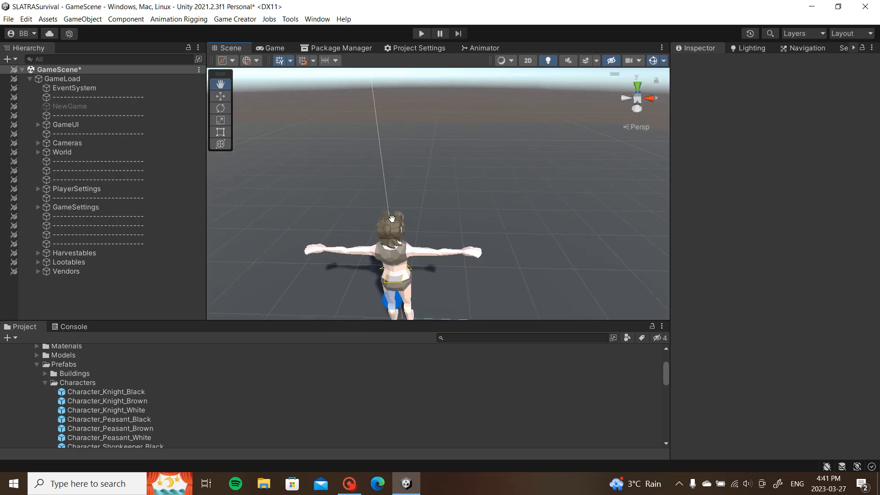
{"action": "middle_click_drag", "start_coordinate": [391, 221], "coordinate": [397, 207]}
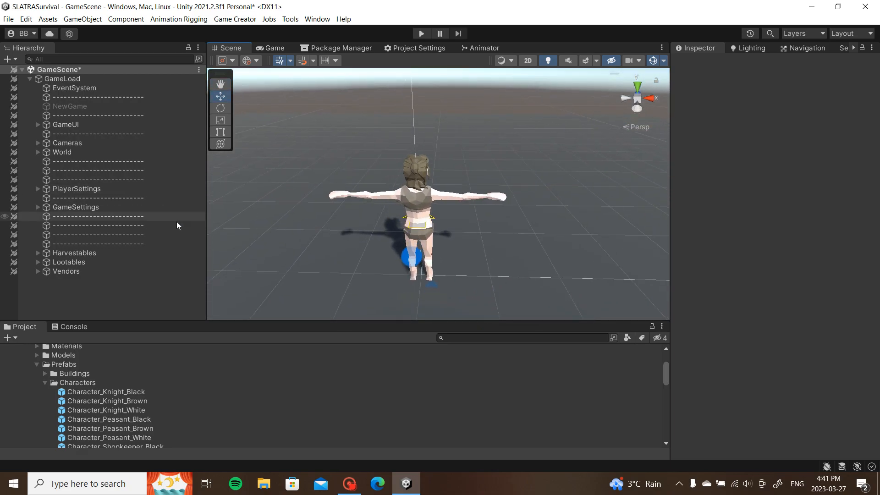
{"action": "scroll", "coordinate": [353, 199], "scroll_direction": "down", "scroll_amount": 2}
{"action": "left_click_drag", "start_coordinate": [354, 199], "coordinate": [400, 200], "text": "alt"}
{"action": "scroll", "coordinate": [401, 202], "scroll_direction": "down", "scroll_amount": 3}
{"action": "scroll", "coordinate": [399, 203], "scroll_direction": "up", "scroll_amount": 5}
{"action": "left_click_drag", "start_coordinate": [444, 164], "coordinate": [419, 211], "text": "alt"}
{"action": "scroll", "coordinate": [387, 212], "scroll_direction": "up", "scroll_amount": 3}
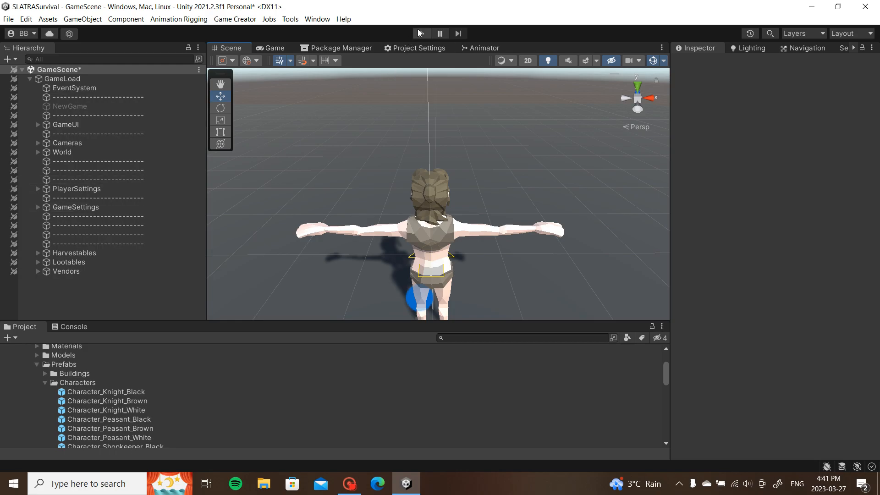
Step: Move the ItemVendor stall under Vendors close to the player character, at about X 9.78, Z 20.51
{"action": "scroll", "coordinate": [284, 198], "scroll_direction": "down", "scroll_amount": 10}
{"action": "middle_click_drag", "start_coordinate": [327, 238], "coordinate": [358, 205]}
{"action": "scroll", "coordinate": [359, 205], "scroll_direction": "down", "scroll_amount": 3}
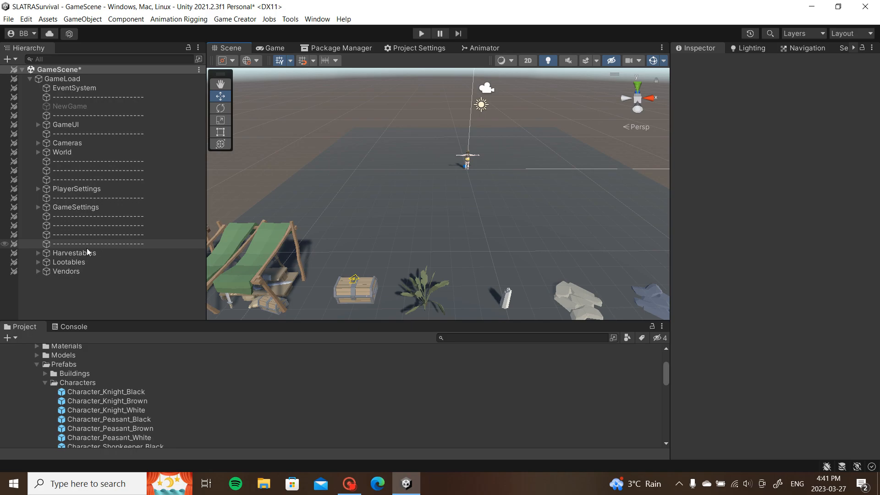
{"action": "left_click", "coordinate": [38, 270]}
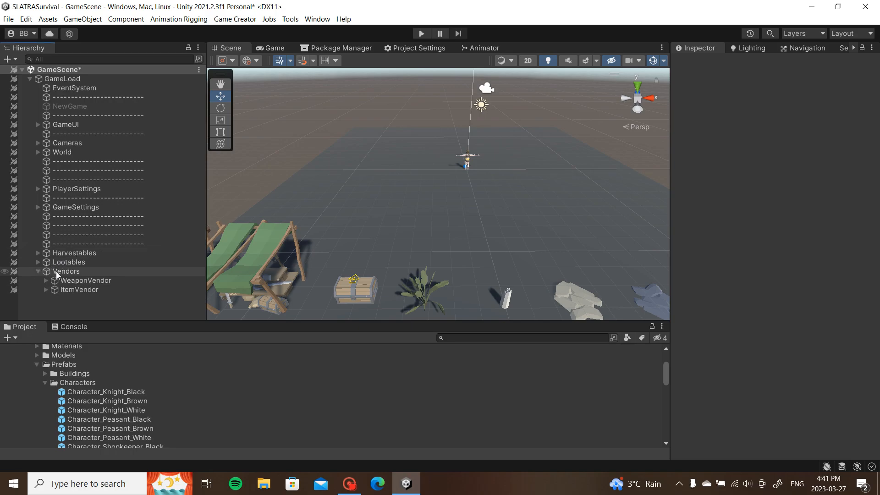
{"action": "left_click", "coordinate": [70, 290]}
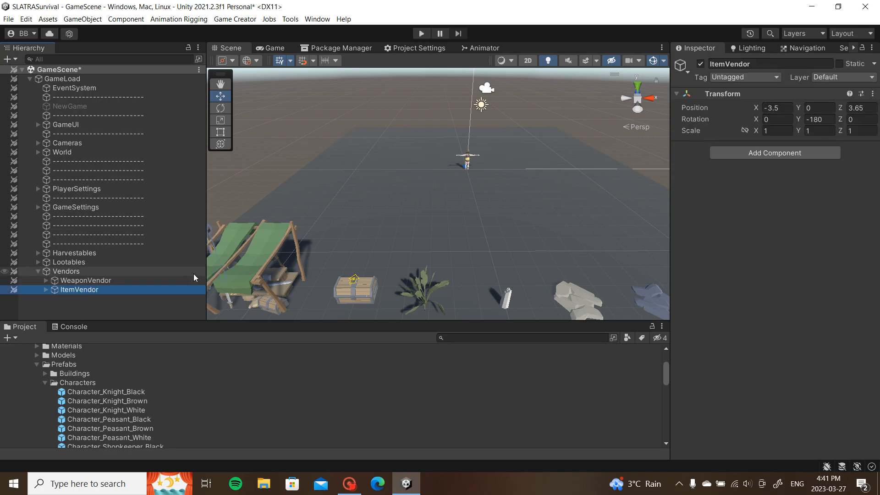
{"action": "scroll", "coordinate": [257, 260], "scroll_direction": "down", "scroll_amount": 3}
{"action": "left_click_drag", "start_coordinate": [296, 251], "coordinate": [461, 158]}
Step: Run the game in the Game view and check the player's inventory
{"action": "left_click", "coordinate": [275, 49]}
{"action": "left_click", "coordinate": [421, 33]}
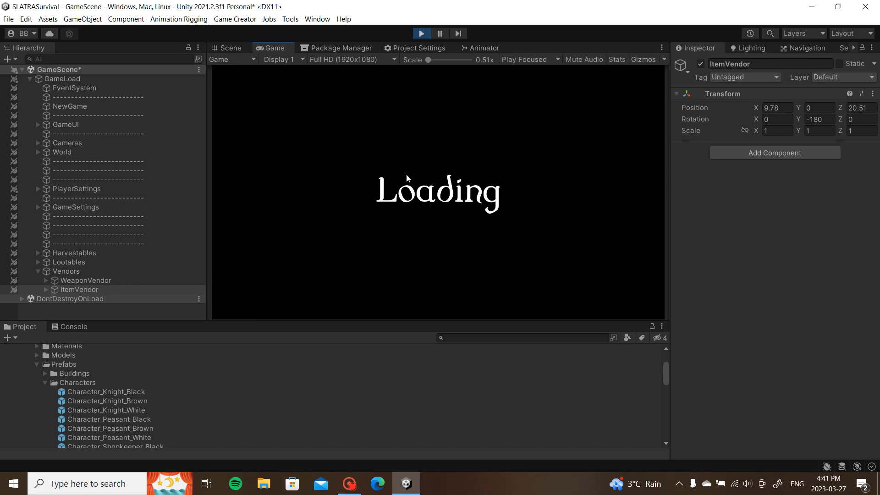
{"action": "key", "text": "i"}
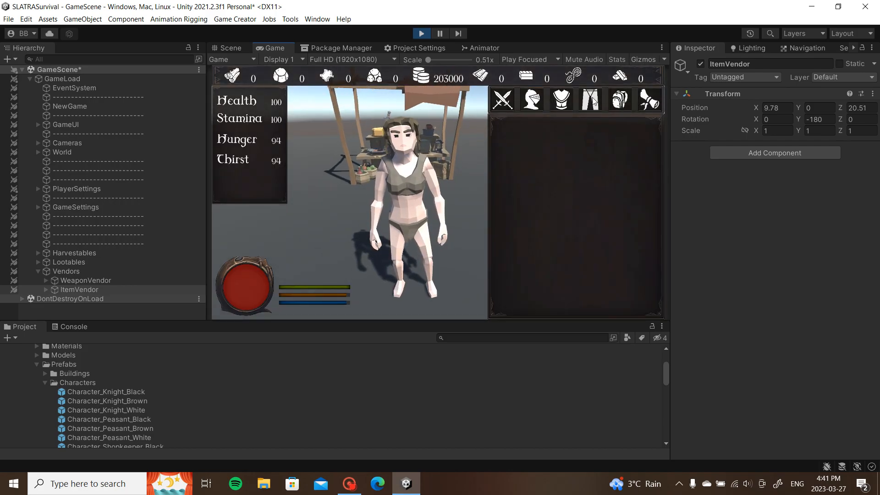
{"action": "key", "text": "i"}
Step: Buy eight food bowls, five meat pieces, five red potions and five green potions at the item vendor, and leave the shop
{"action": "left_click", "coordinate": [437, 169]}
{"action": "left_click", "coordinate": [525, 153]}
{"action": "triple_click", "coordinate": [572, 143]}
{"action": "left_click", "coordinate": [525, 147]}
{"action": "triple_click", "coordinate": [525, 147]}
{"action": "triple_click", "coordinate": [525, 147]}
{"action": "double_click", "coordinate": [570, 144]}
{"action": "triple_click", "coordinate": [623, 137]}
{"action": "double_click", "coordinate": [623, 136]}
{"action": "left_click", "coordinate": [520, 219]}
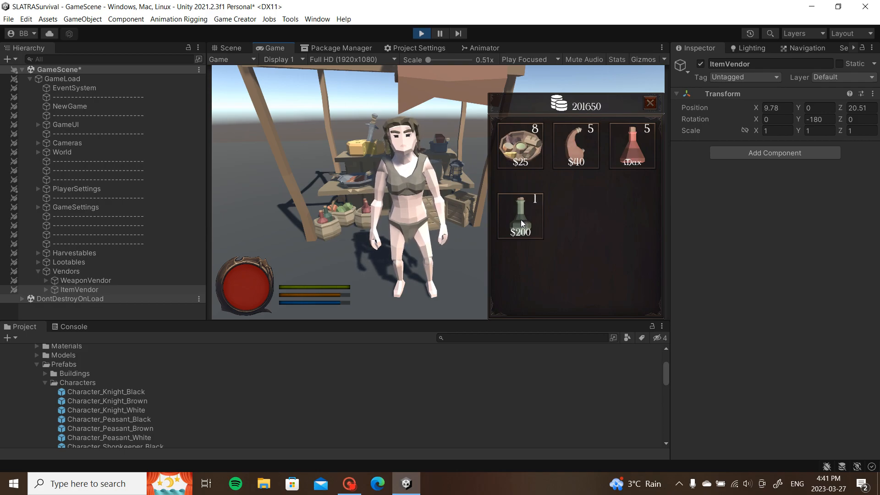
{"action": "left_click", "coordinate": [650, 103]}
{"action": "left_click", "coordinate": [411, 270]}
Step: Consume one food bowl and one meat piece from the player's inventory to test the eating animation
{"action": "key", "text": "i"}
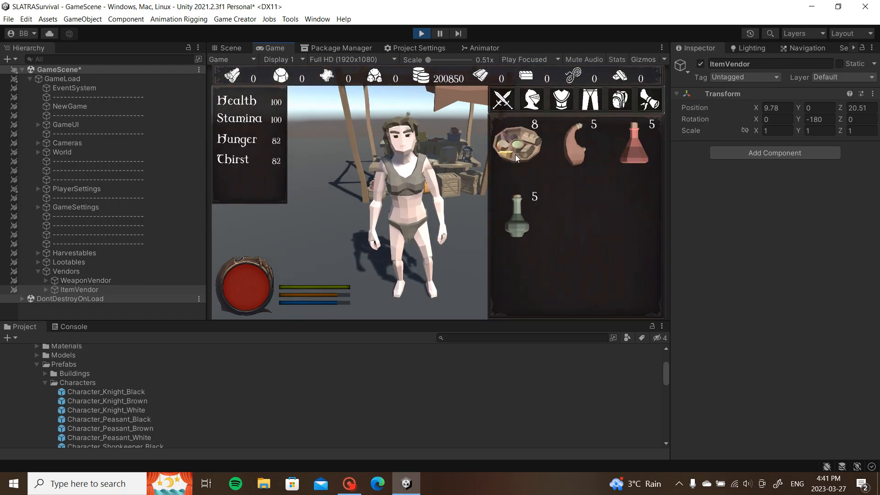
{"action": "left_click", "coordinate": [531, 142]}
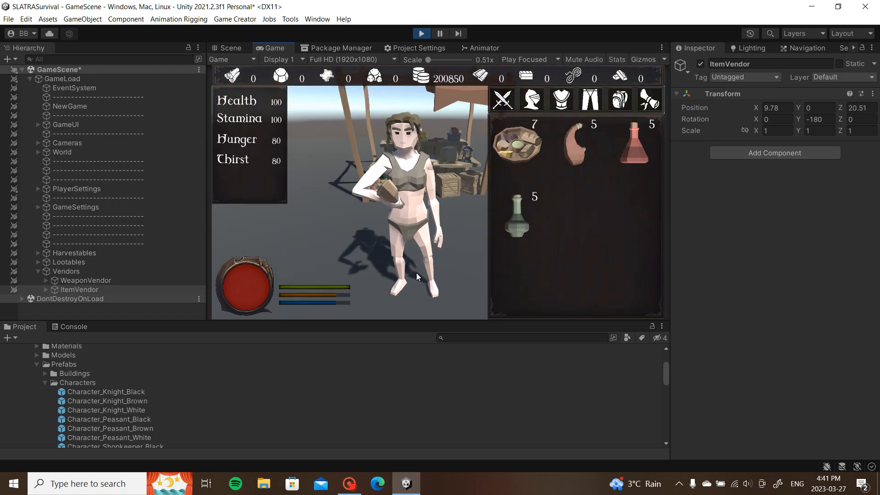
{"action": "left_click", "coordinate": [574, 143]}
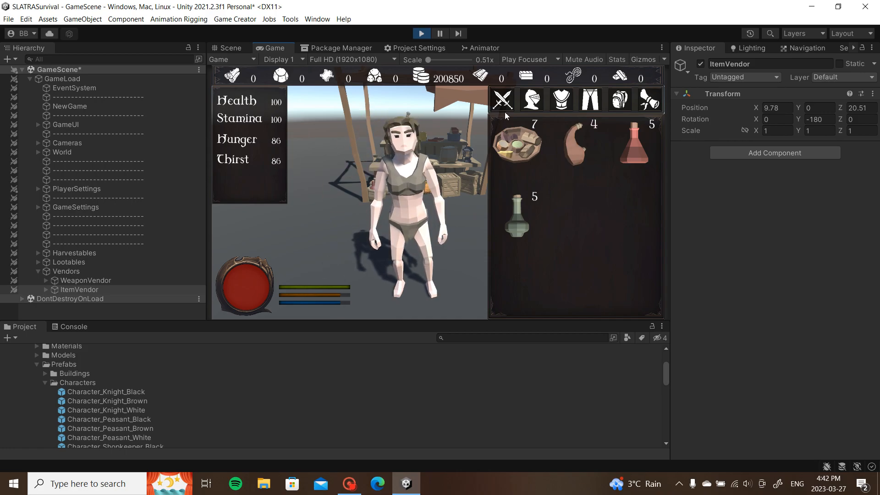
{"action": "key", "text": "i"}
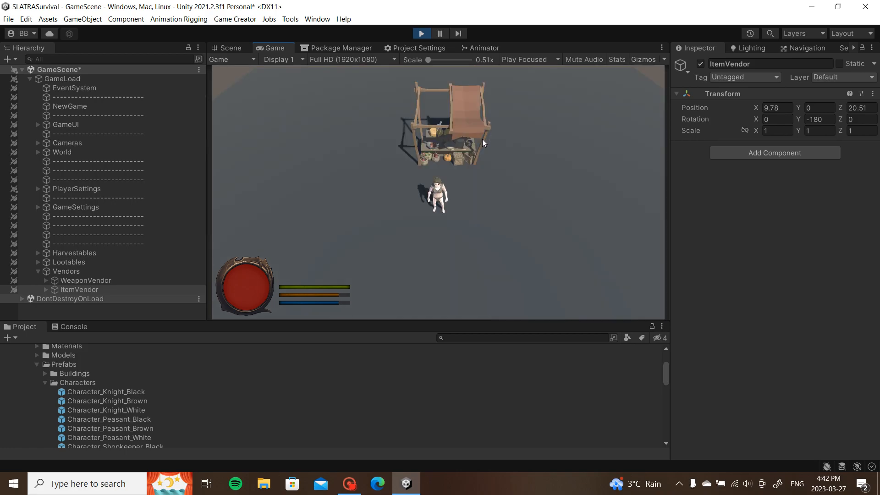
Step: Drain the player's hunger and thirst to zero with the in-game stat menu, and walk the character away from the stall
{"action": "key", "text": "Escape"}
{"action": "left_click", "coordinate": [441, 190]}
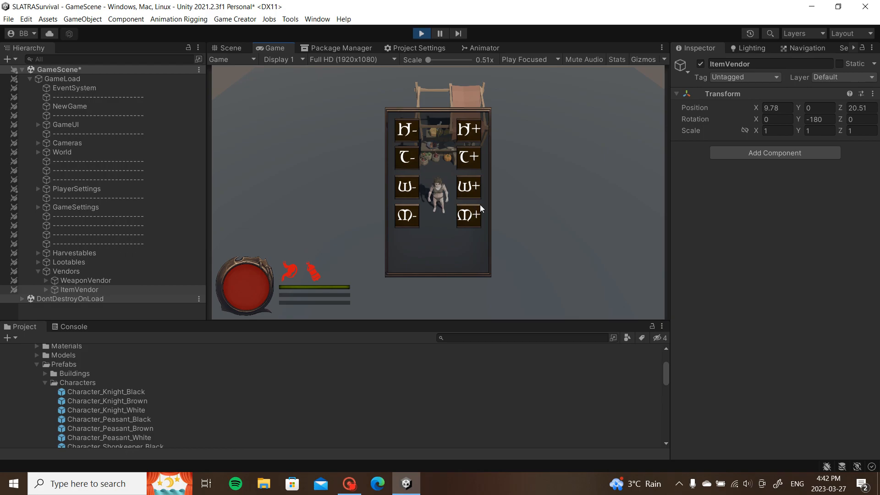
{"action": "key", "text": "Escape"}
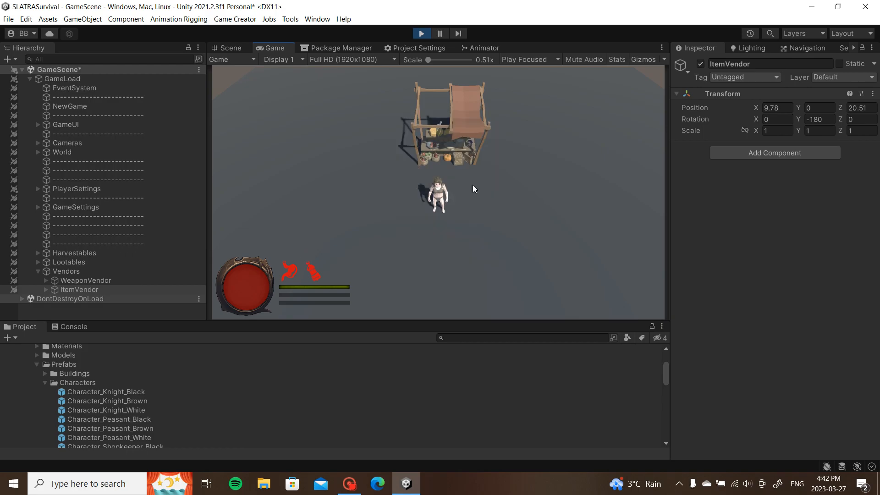
{"action": "left_click", "coordinate": [441, 249]}
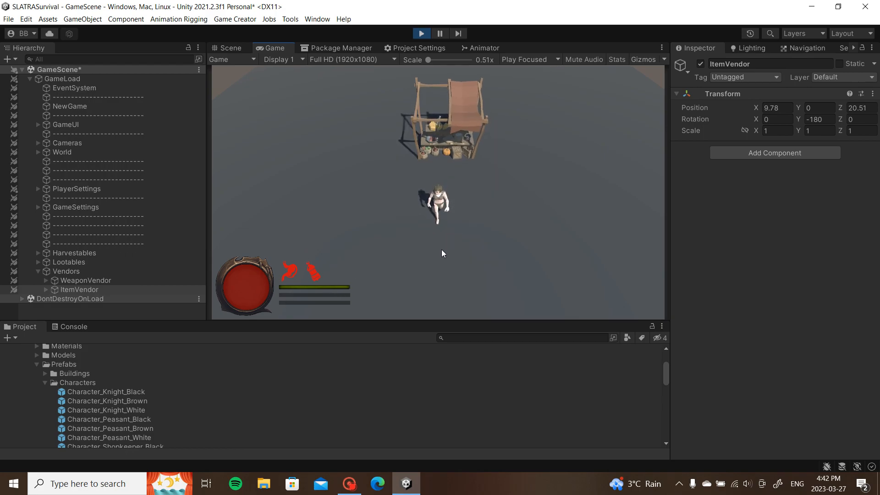
Step: Drink one green potion and one red potion from the player's inventory to test the drinking animation
{"action": "key", "text": "i"}
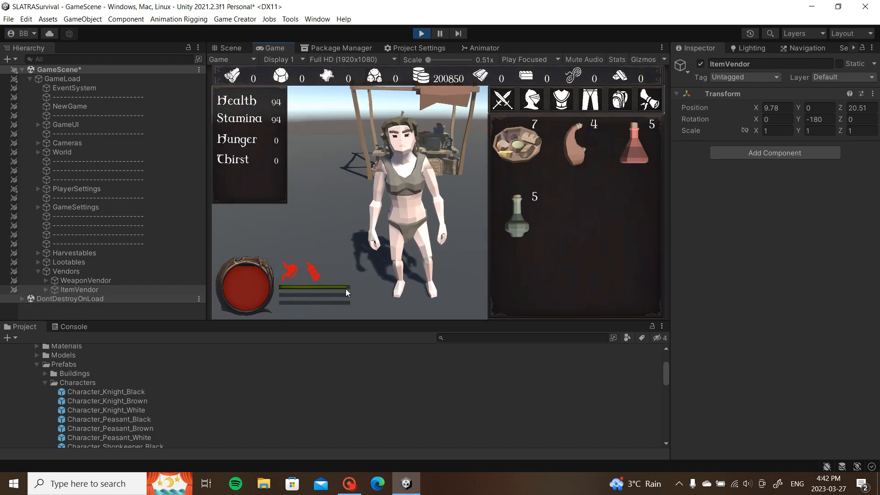
{"action": "left_click", "coordinate": [505, 219]}
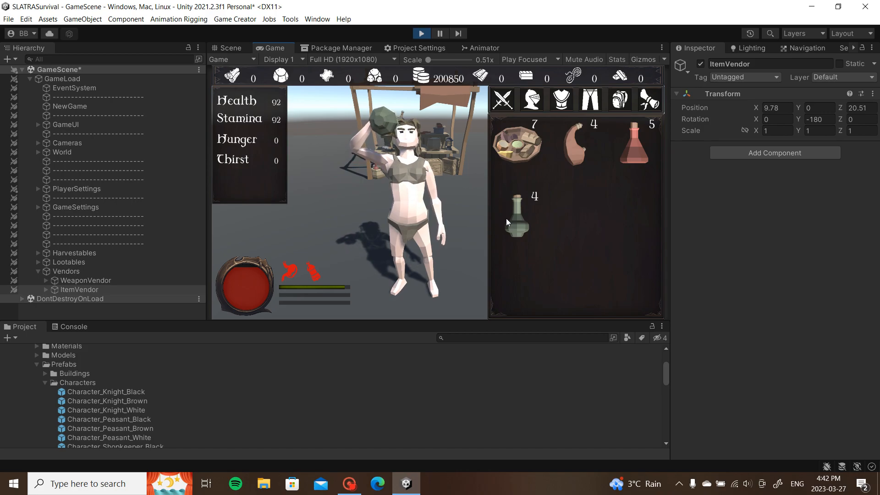
{"action": "left_click", "coordinate": [628, 149]}
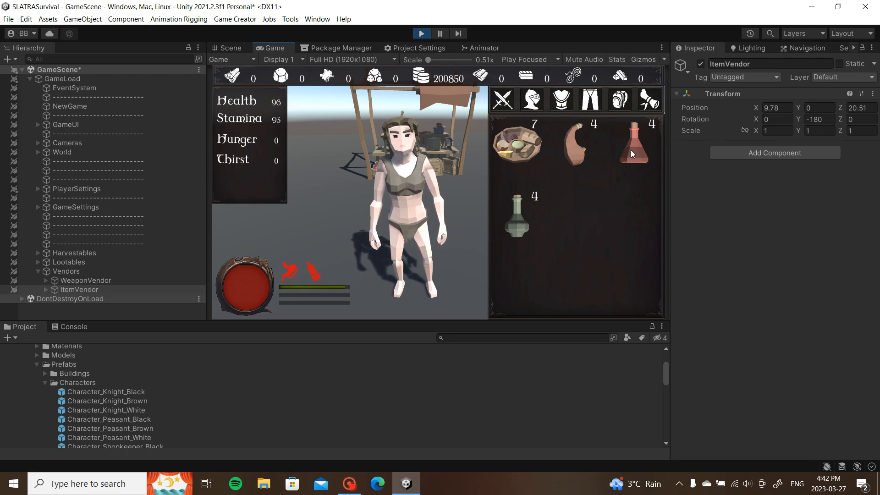
Step: Consume four red potions, one meat piece, one food bowl and one green potion from the player's inventory
{"action": "left_click", "coordinate": [630, 150]}
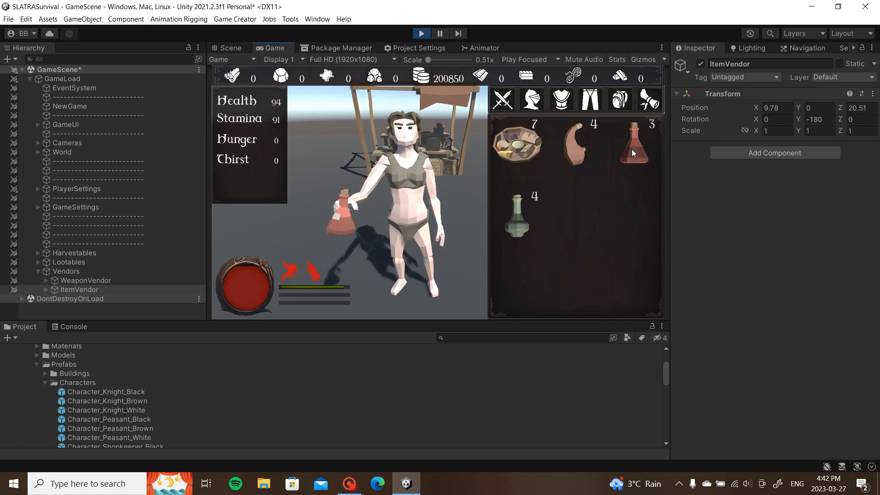
{"action": "left_click", "coordinate": [631, 149]}
{"action": "left_click", "coordinate": [565, 149]}
{"action": "left_click", "coordinate": [520, 147]}
{"action": "left_click", "coordinate": [512, 222]}
{"action": "left_click", "coordinate": [629, 147]}
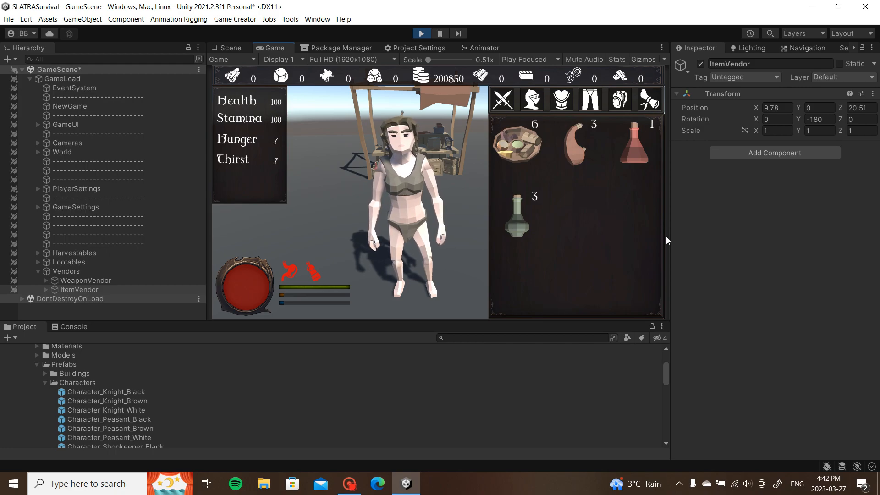
{"action": "left_click", "coordinate": [639, 156]}
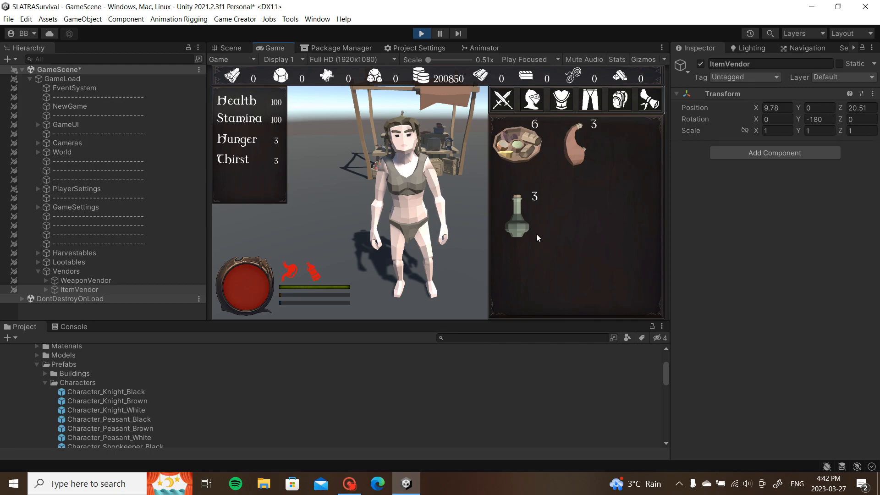
Step: Consume one green potion, three meat pieces and three food bowls from the player's inventory to test refilling hunger and thirst
{"action": "left_click", "coordinate": [517, 214]}
{"action": "left_click", "coordinate": [570, 152]}
{"action": "left_click", "coordinate": [512, 150]}
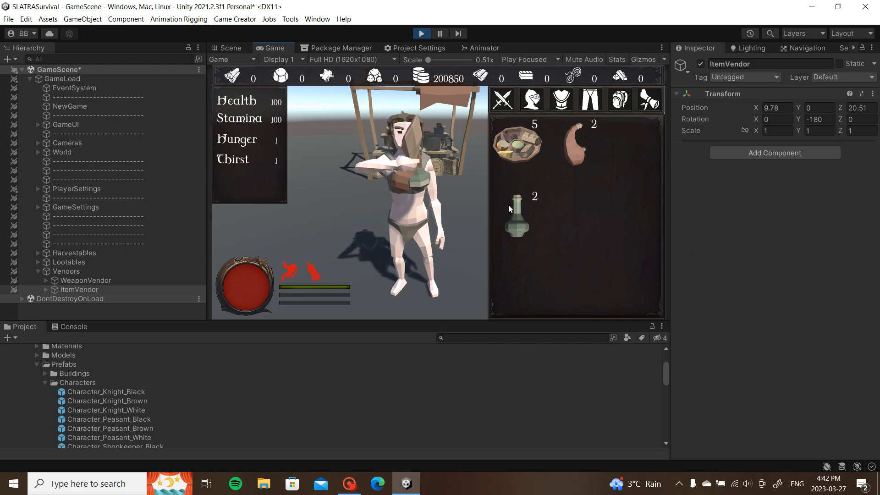
{"action": "left_click", "coordinate": [560, 152]}
{"action": "left_click", "coordinate": [526, 142]}
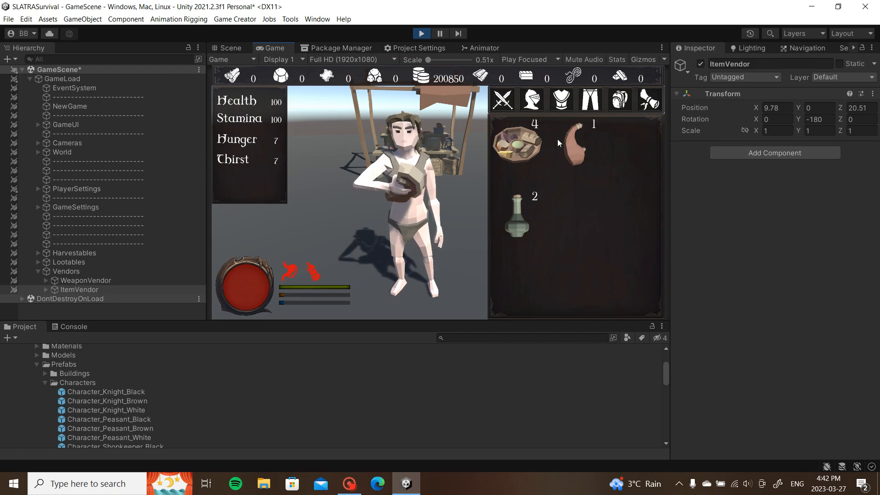
{"action": "left_click", "coordinate": [581, 141]}
{"action": "left_click", "coordinate": [523, 138]}
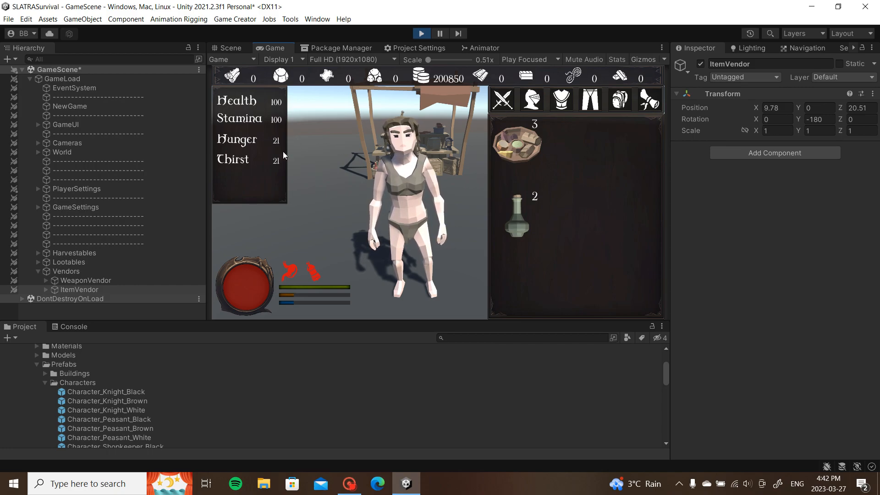
Step: Stop the playtest and move the ItemVendor stall in the scene to the open spot beside the green weapon vendor stall
{"action": "left_click", "coordinate": [420, 33]}
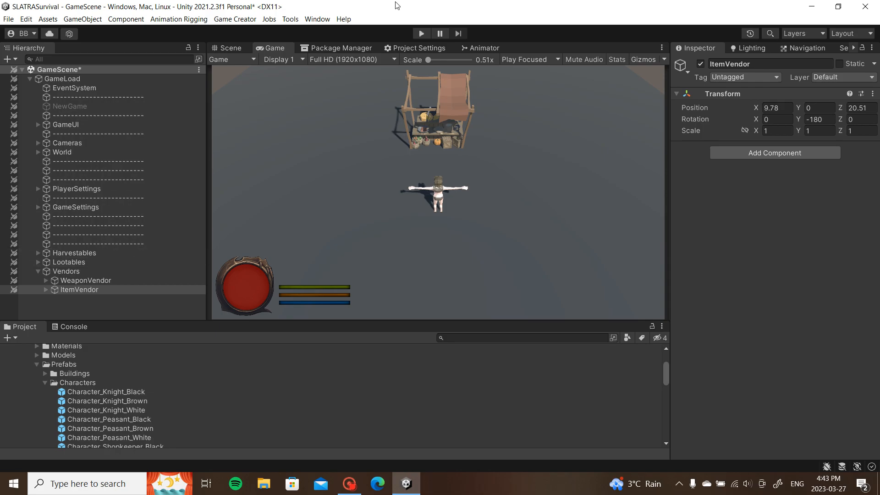
{"action": "left_click", "coordinate": [236, 48]}
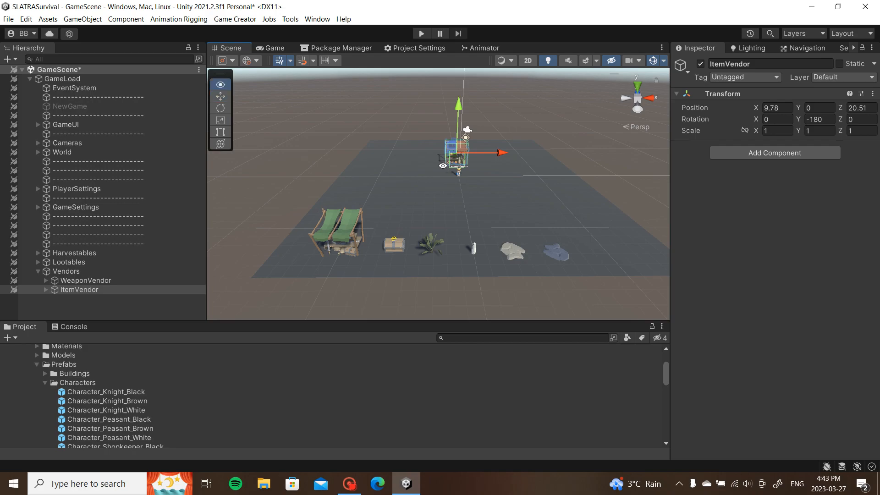
{"action": "left_click_drag", "start_coordinate": [442, 165], "coordinate": [455, 212], "text": "alt"}
{"action": "left_click_drag", "start_coordinate": [454, 165], "coordinate": [316, 275]}
{"action": "middle_click_drag", "start_coordinate": [315, 274], "coordinate": [383, 218]}
{"action": "left_click_drag", "start_coordinate": [415, 203], "coordinate": [410, 220]}
{"action": "scroll", "coordinate": [449, 199], "scroll_direction": "up", "scroll_amount": 4}
{"action": "left_click", "coordinate": [400, 159]}
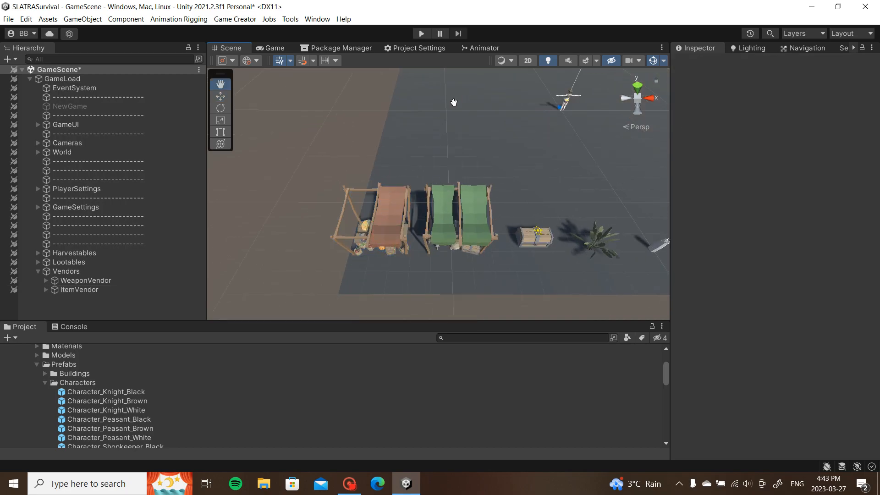
Step: Frame the player character in the scene, save the scene and return to the game view
{"action": "middle_click_drag", "start_coordinate": [458, 96], "coordinate": [378, 179]}
{"action": "scroll", "coordinate": [371, 201], "scroll_direction": "up", "scroll_amount": 4}
{"action": "left_click_drag", "start_coordinate": [367, 212], "coordinate": [331, 114], "text": "alt"}
{"action": "key", "text": "ctrl+s"}
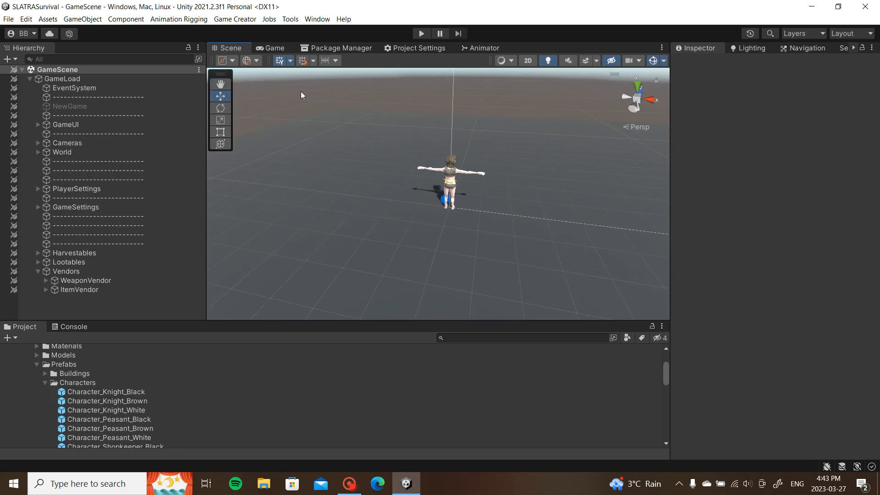
{"action": "left_click", "coordinate": [274, 47]}
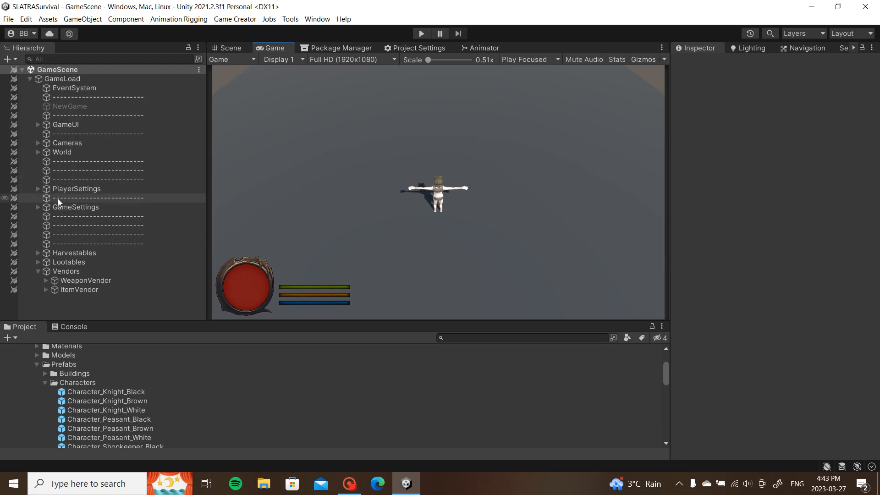
Step: Create an empty child object named OutfitEquip under PlayerSettings
{"action": "left_click", "coordinate": [38, 189]}
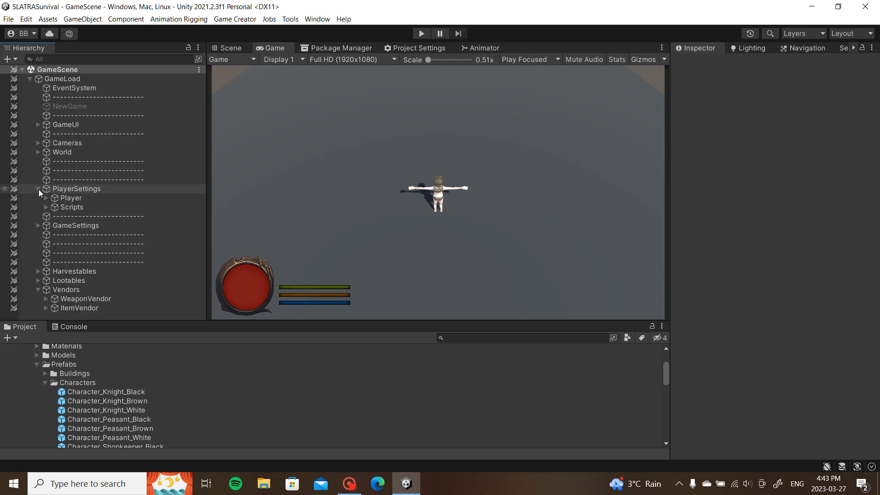
{"action": "left_click", "coordinate": [46, 197], "text": "alt"}
{"action": "left_click", "coordinate": [63, 216]}
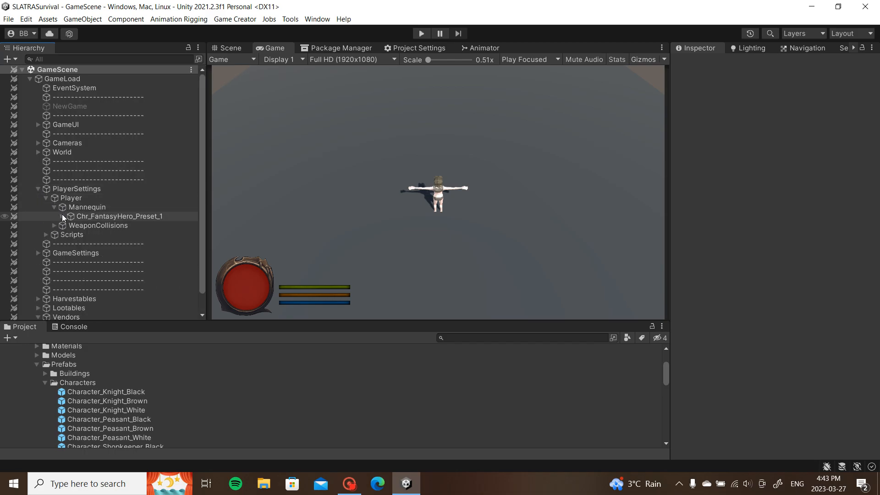
{"action": "left_click", "coordinate": [54, 207]}
{"action": "left_click", "coordinate": [45, 198]}
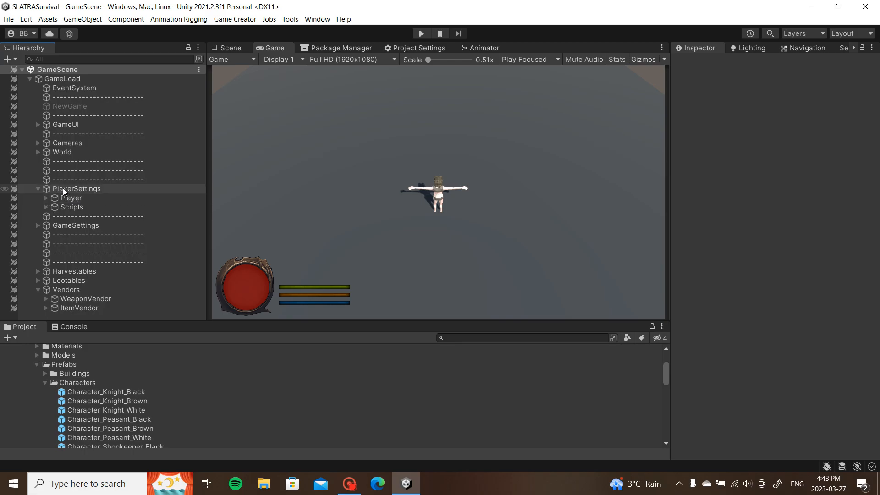
{"action": "left_click", "coordinate": [62, 188]}
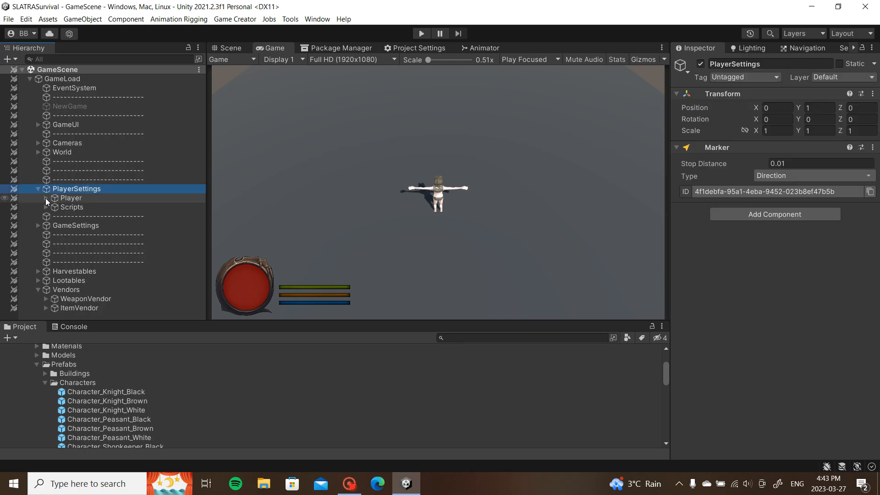
{"action": "right_click", "coordinate": [87, 187]}
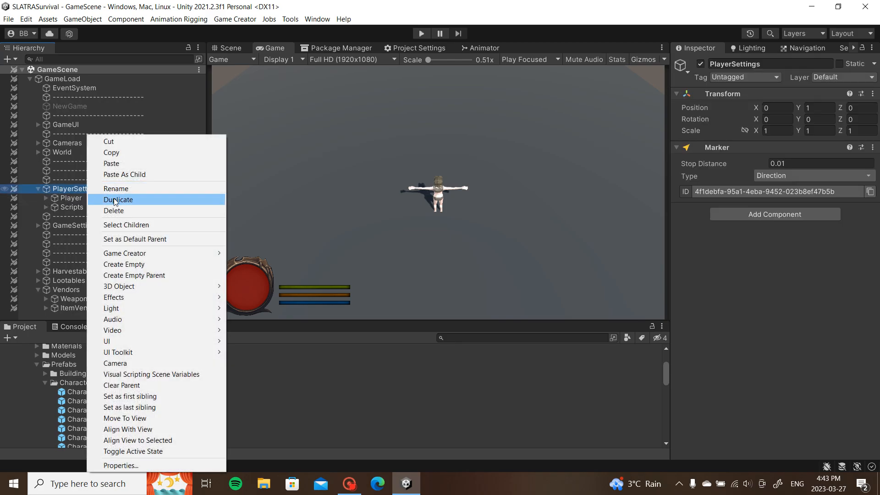
{"action": "left_click", "coordinate": [135, 263]}
{"action": "type", "text": "OutfitEquip"}
{"action": "key", "text": "Return"}
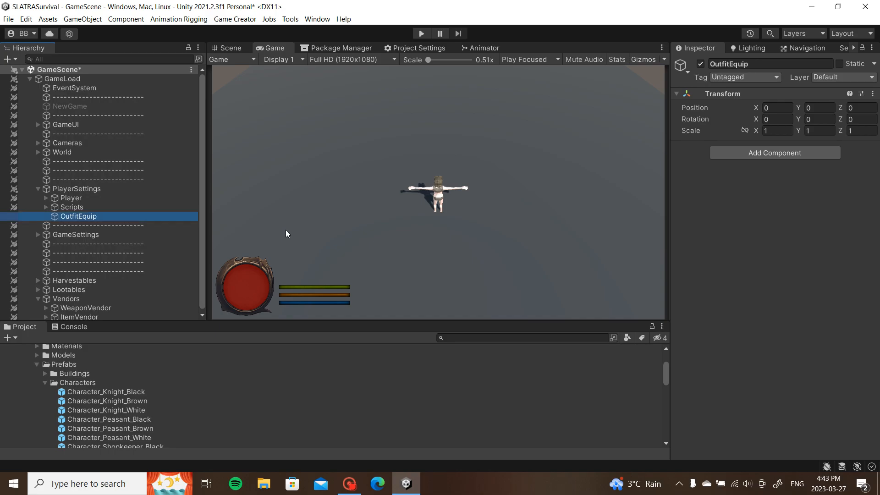
Step: Move OutfitEquip into OffPlayerScripts under the player's Scripts object and rename it OutfitEquipScript
{"action": "left_click", "coordinate": [38, 298]}
{"action": "left_click", "coordinate": [46, 207]}
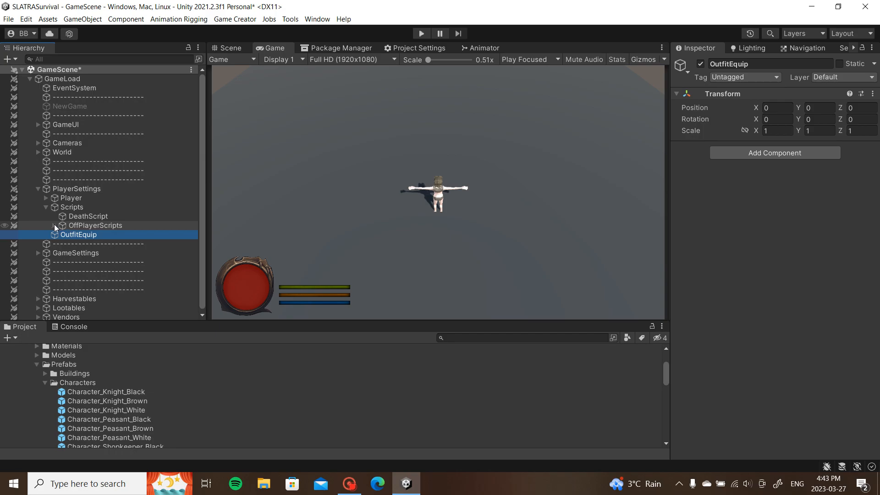
{"action": "left_click", "coordinate": [54, 225]}
{"action": "left_click_drag", "start_coordinate": [78, 280], "coordinate": [100, 224]}
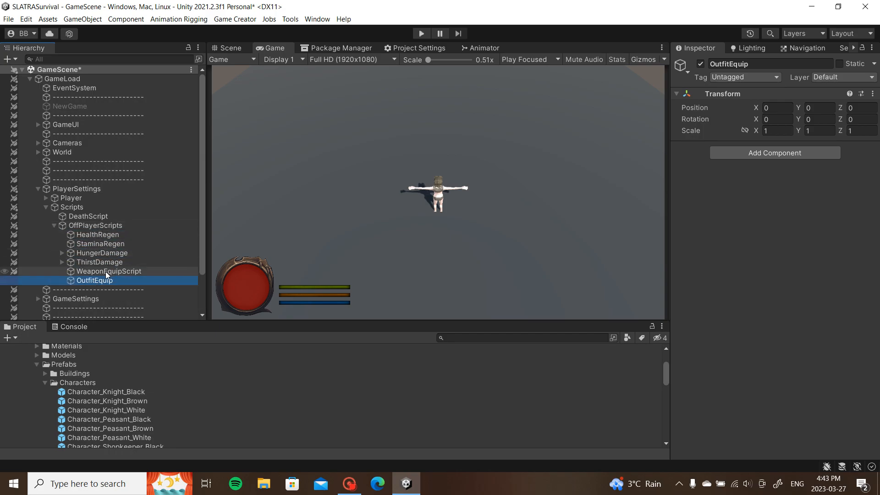
{"action": "left_click", "coordinate": [798, 65]}
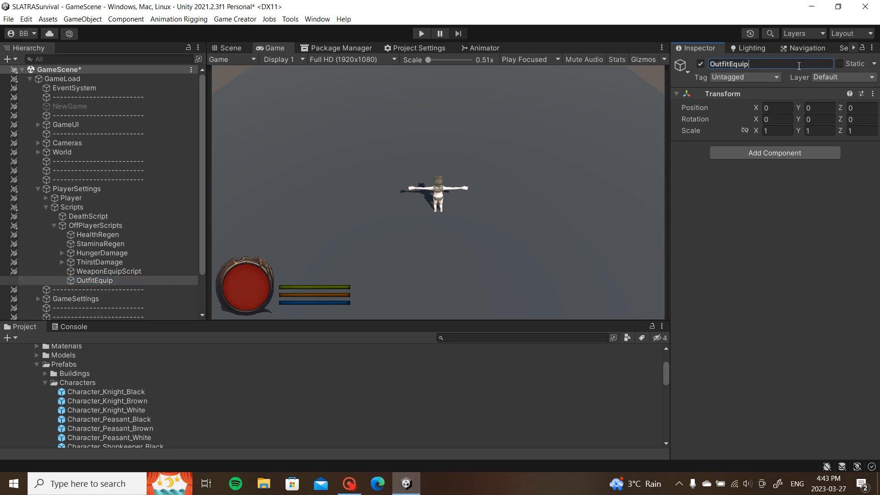
{"action": "type", "text": "Script"}
{"action": "key", "text": "Return"}
Step: Create an empty child object named LegsEquip under OutfitEquipScript
{"action": "right_click", "coordinate": [91, 279]}
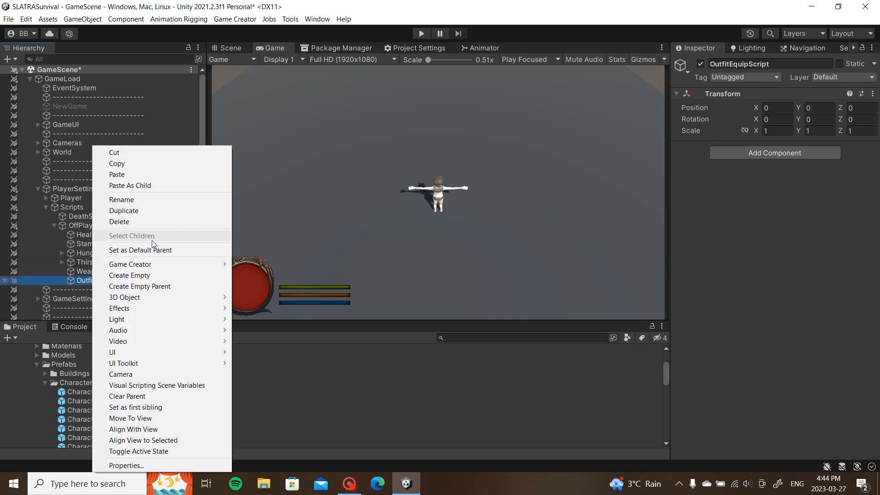
{"action": "left_click", "coordinate": [151, 274]}
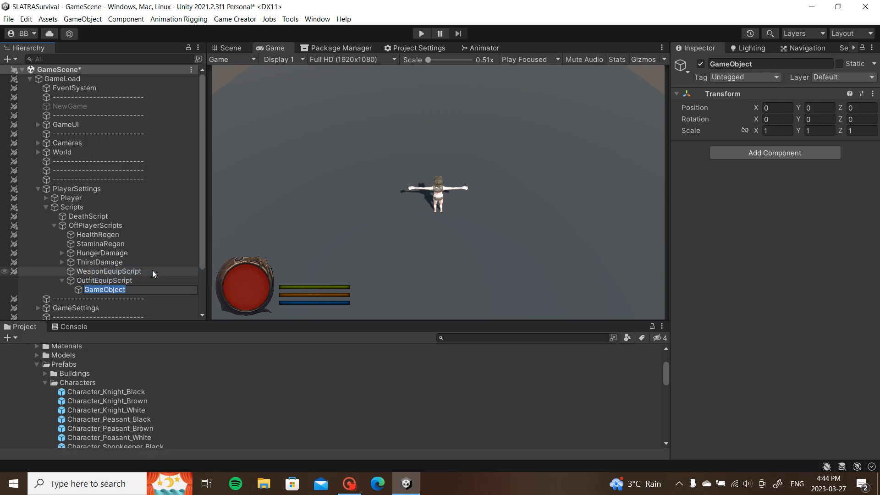
{"action": "type", "text": "LegsEquip"}
{"action": "key", "text": "Return"}
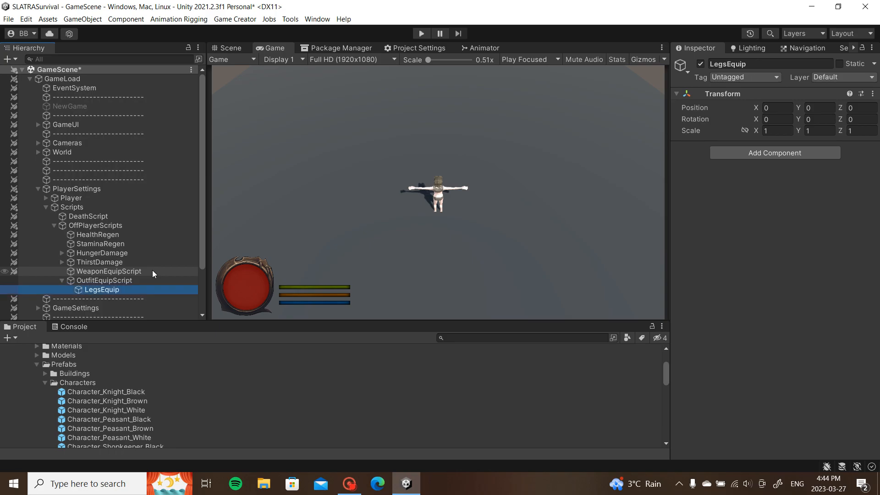
Step: Collapse the open asset folders and browse to the Legs folder within the project's Player stats to examine its assets
{"action": "left_click", "coordinate": [36, 365]}
{"action": "scroll", "coordinate": [37, 363], "scroll_direction": "up", "scroll_amount": 3}
{"action": "left_click", "coordinate": [21, 388]}
{"action": "left_click", "coordinate": [13, 360]}
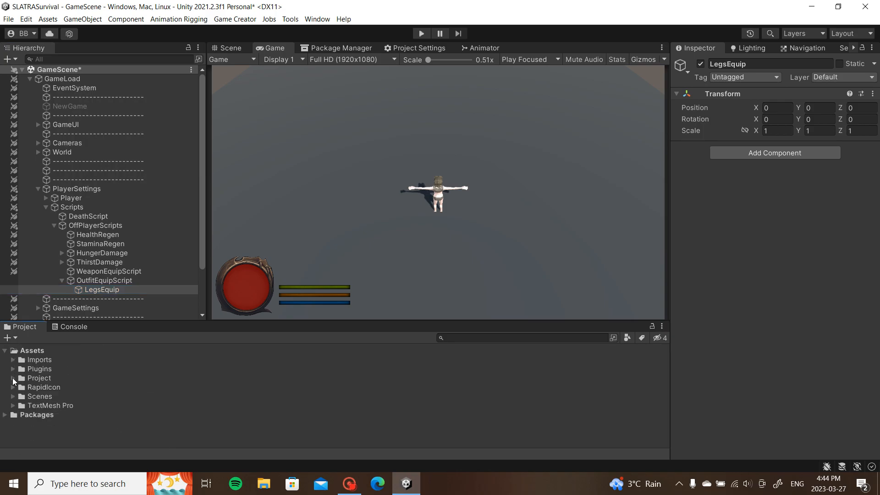
{"action": "left_click", "coordinate": [12, 396]}
{"action": "scroll", "coordinate": [32, 387], "scroll_direction": "down", "scroll_amount": 1}
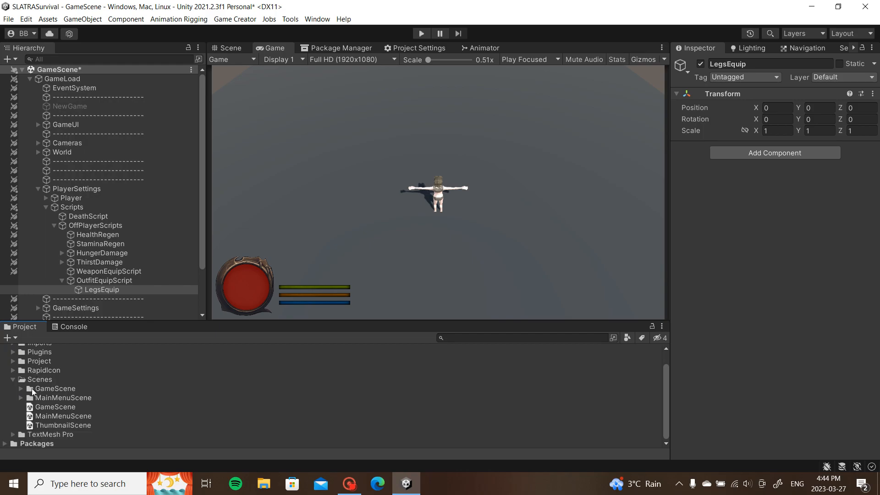
{"action": "left_click", "coordinate": [13, 380]}
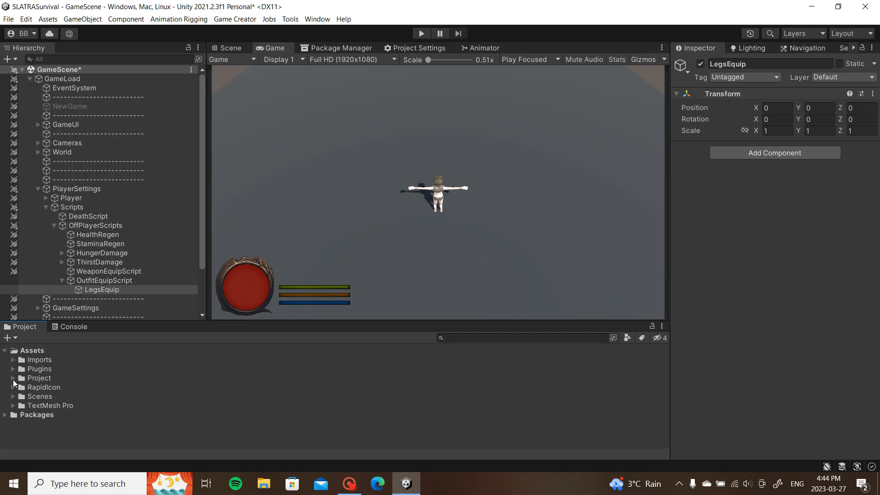
{"action": "left_click", "coordinate": [13, 378]}
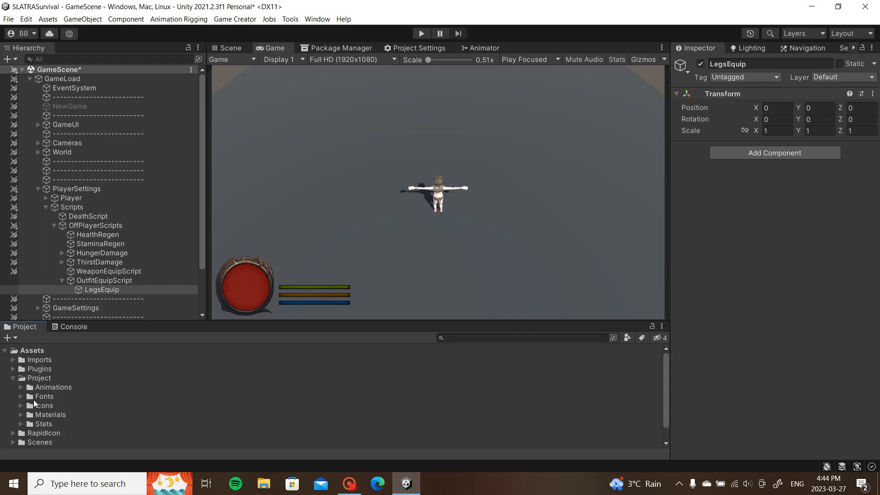
{"action": "left_click", "coordinate": [21, 423]}
{"action": "scroll", "coordinate": [63, 403], "scroll_direction": "down", "scroll_amount": 1}
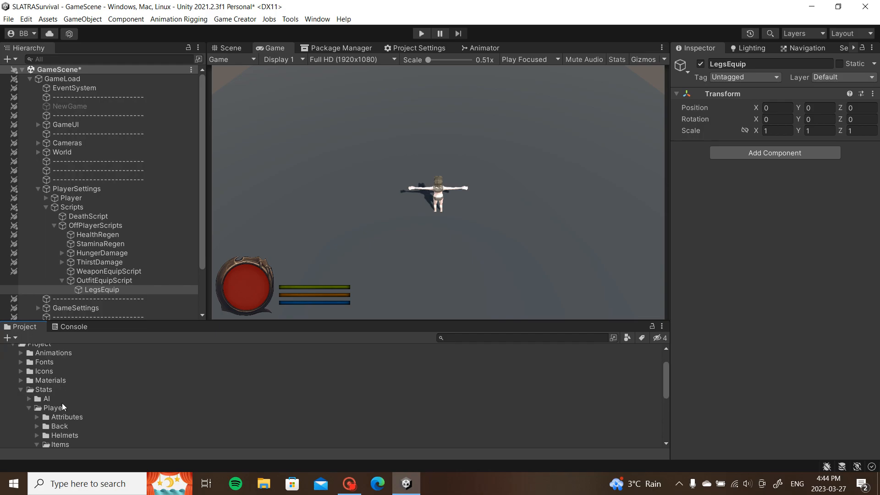
{"action": "scroll", "coordinate": [42, 400], "scroll_direction": "down", "scroll_amount": 2}
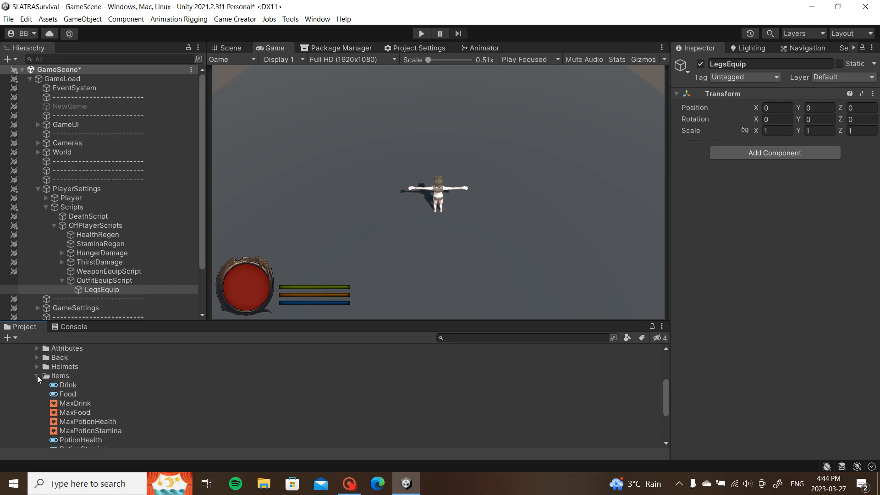
{"action": "left_click", "coordinate": [37, 375]}
{"action": "left_click", "coordinate": [35, 385]}
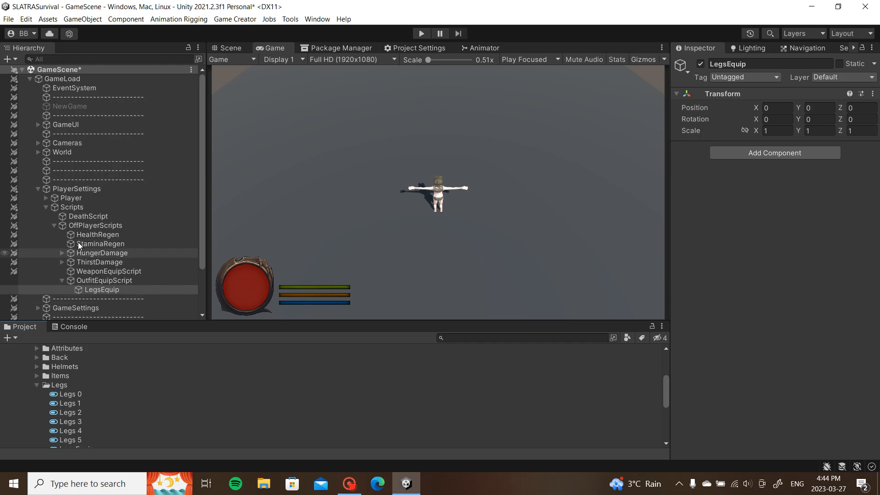
{"action": "scroll", "coordinate": [98, 383], "scroll_direction": "down", "scroll_amount": 1}
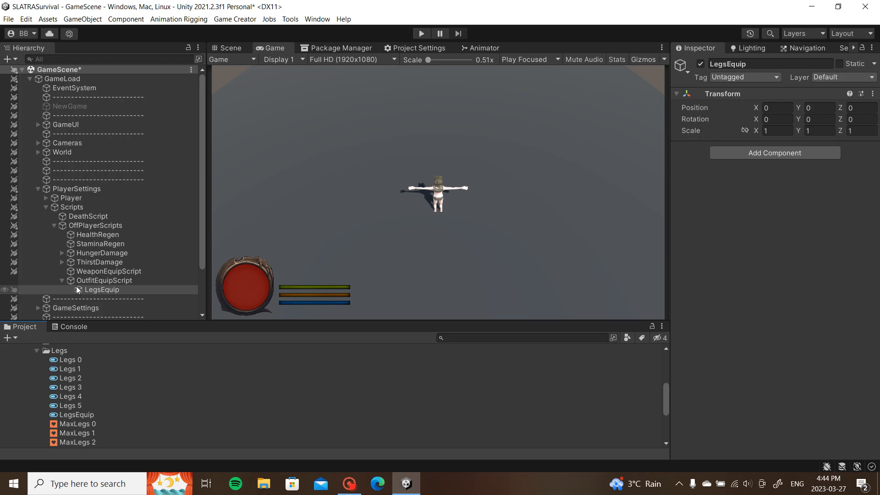
Step: Create an empty child object named Legs (0) under LegsEquip
{"action": "right_click", "coordinate": [102, 289]}
{"action": "left_click", "coordinate": [146, 285]}
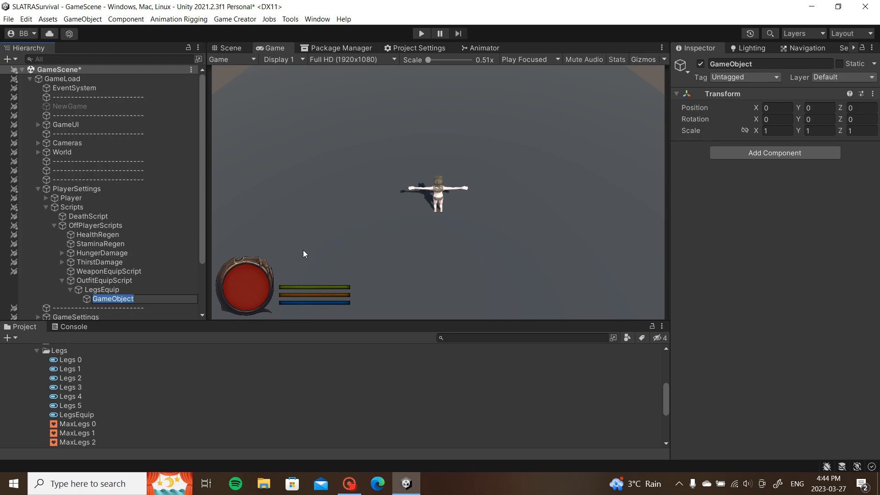
{"action": "type", "text": "Legs (0)"}
{"action": "key", "text": "Return"}
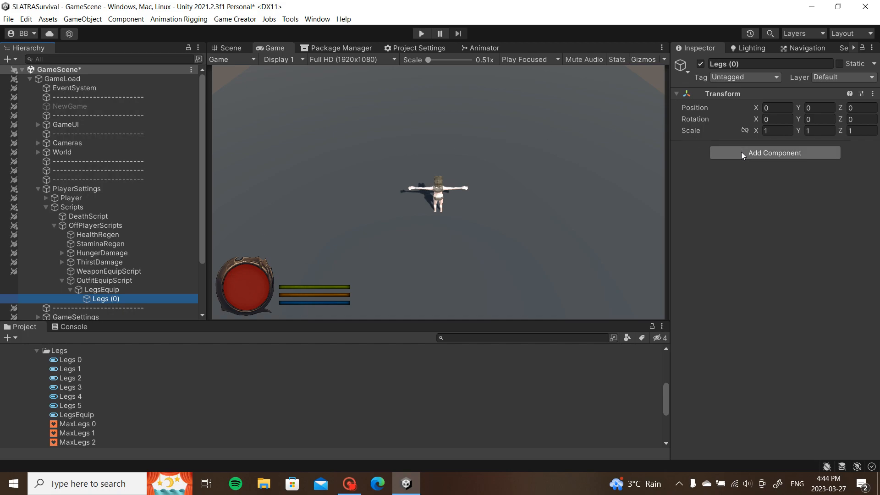
Step: Add a Trigger component to the LegsEquip object
{"action": "left_click", "coordinate": [127, 292]}
{"action": "left_click", "coordinate": [137, 280]}
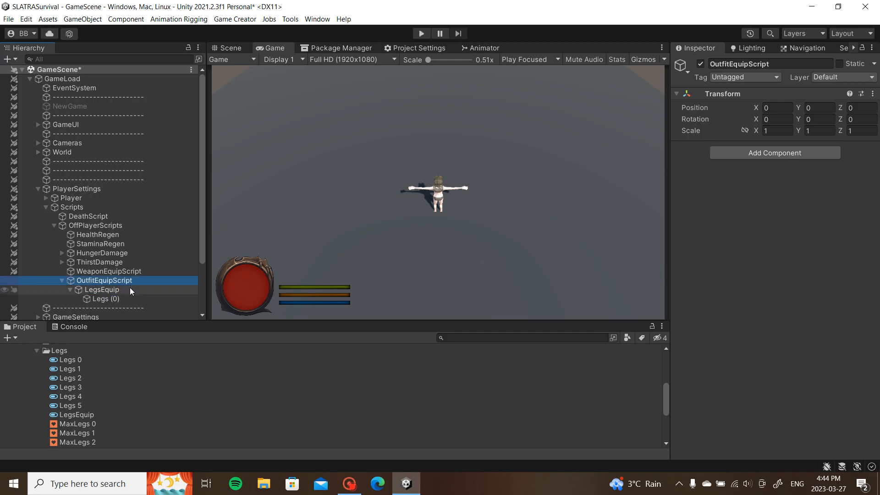
{"action": "left_click", "coordinate": [129, 289]}
{"action": "left_click", "coordinate": [773, 154]}
{"action": "type", "text": "trig"}
{"action": "key", "text": "Return"}
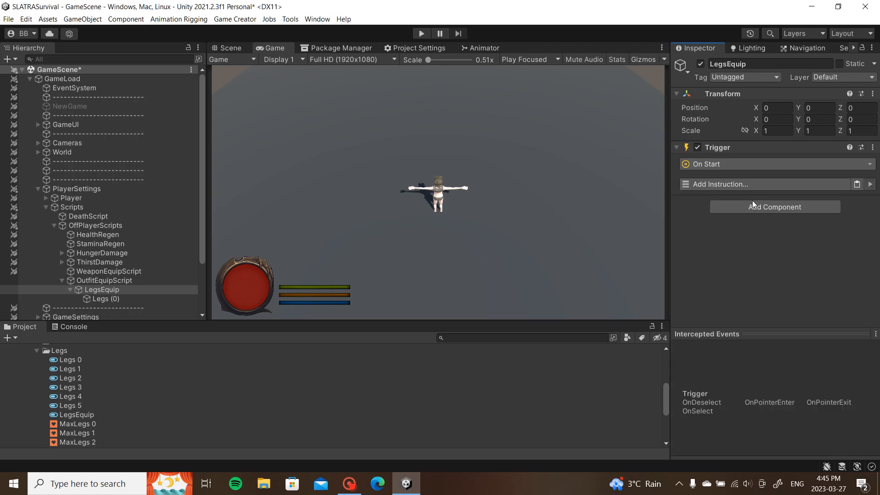
Step: Set the LegsEquip trigger event to On Update and add a Run Conditions instruction to it
{"action": "left_click", "coordinate": [776, 169]}
{"action": "type", "text": "updae"}
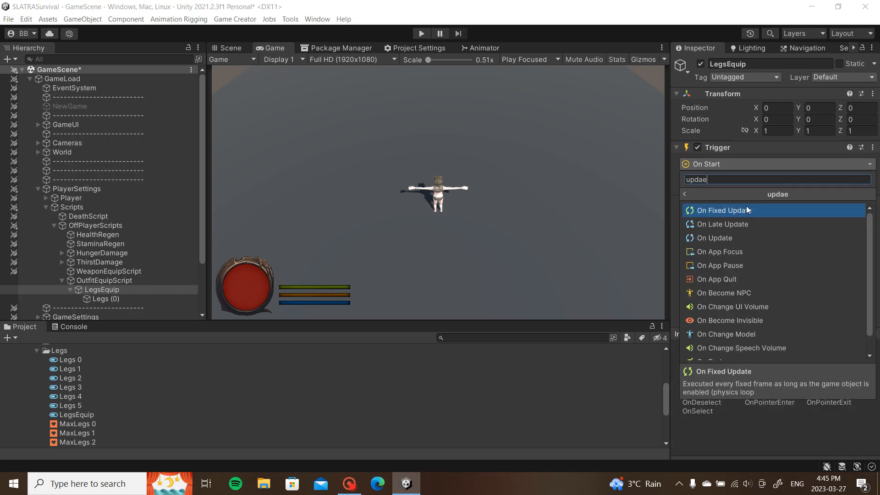
{"action": "left_click", "coordinate": [715, 237]}
{"action": "left_click", "coordinate": [754, 185]}
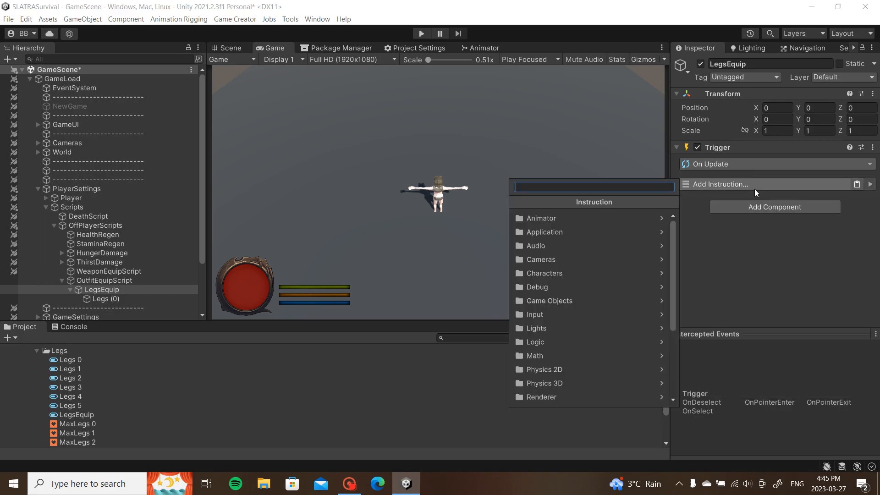
{"action": "type", "text": "run"}
{"action": "left_click", "coordinate": [652, 234]}
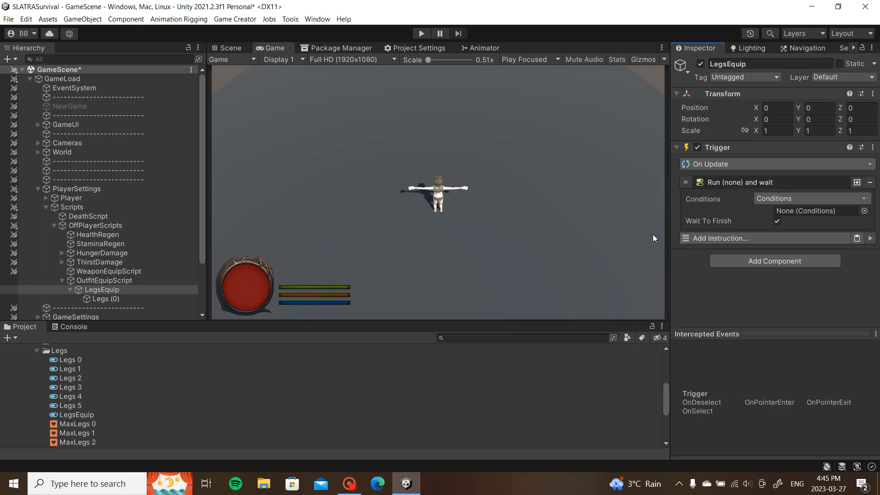
Step: Add a Conditions component to LegsEquip and assign it as the target of the Run Conditions instruction
{"action": "left_click", "coordinate": [780, 262]}
{"action": "type", "text": "condit"}
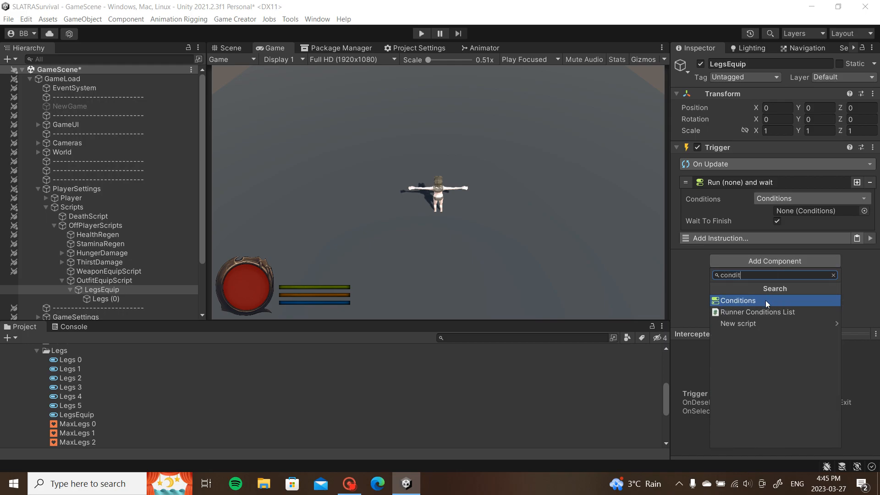
{"action": "left_click", "coordinate": [765, 301]}
{"action": "left_click_drag", "start_coordinate": [773, 254], "coordinate": [808, 210]}
{"action": "left_click", "coordinate": [778, 186]}
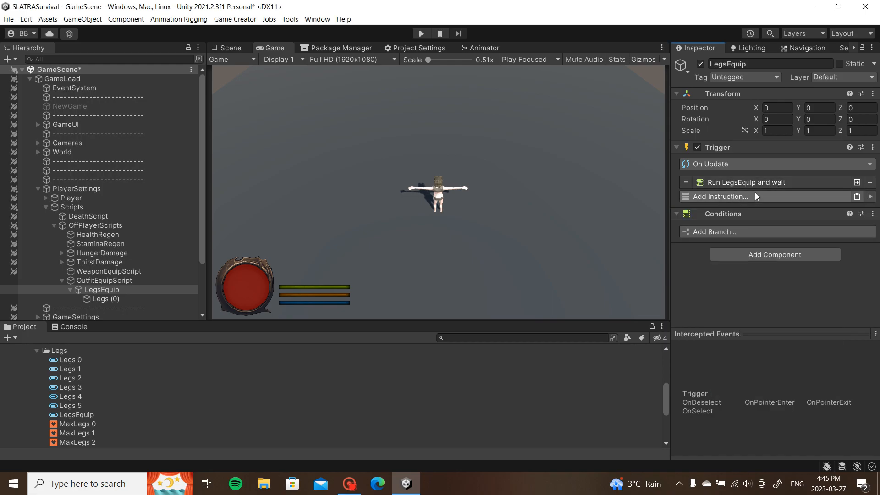
Step: Add a branch to the LegsEquip conditions that checks whether the Player's LegsEquip attribute value equals 0
{"action": "left_click", "coordinate": [738, 231]}
{"action": "left_click", "coordinate": [726, 261]}
{"action": "left_click", "coordinate": [744, 178]}
{"action": "left_click", "coordinate": [754, 81]}
{"action": "scroll", "coordinate": [810, 249], "scroll_direction": "down", "scroll_amount": 3}
{"action": "left_click", "coordinate": [852, 248]}
{"action": "scroll", "coordinate": [767, 345], "scroll_direction": "down", "scroll_amount": 1}
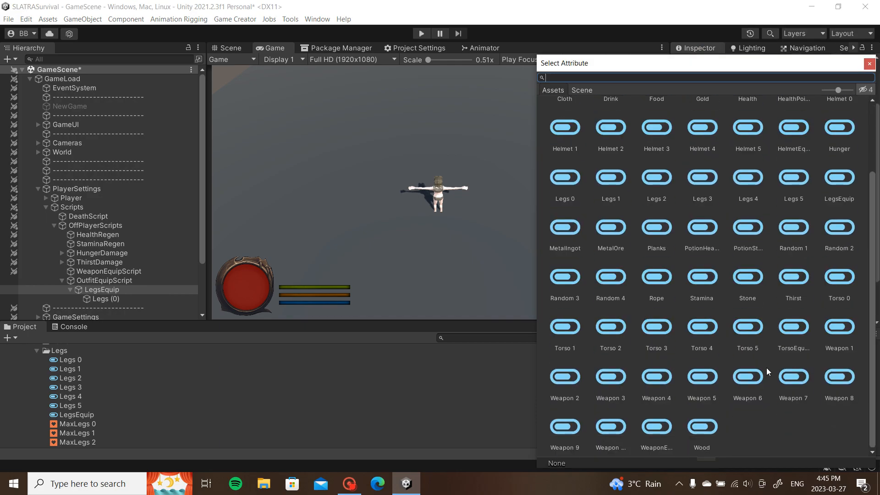
{"action": "double_click", "coordinate": [838, 185]}
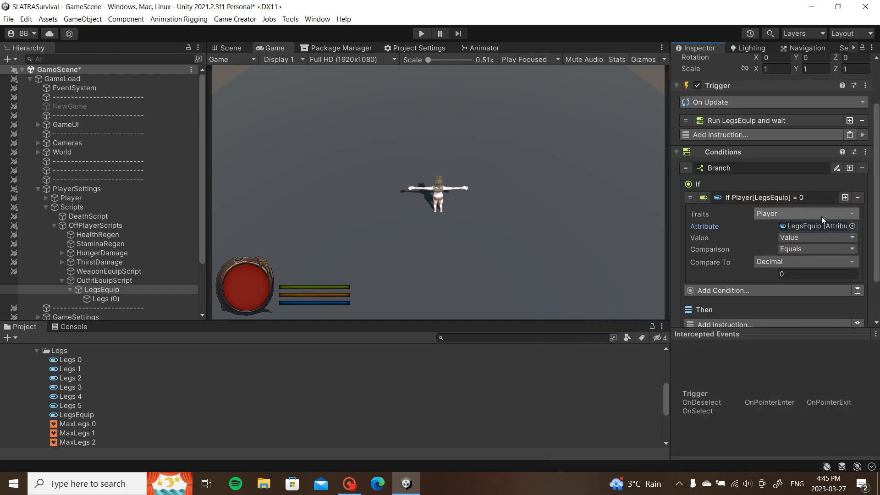
{"action": "left_click", "coordinate": [799, 197]}
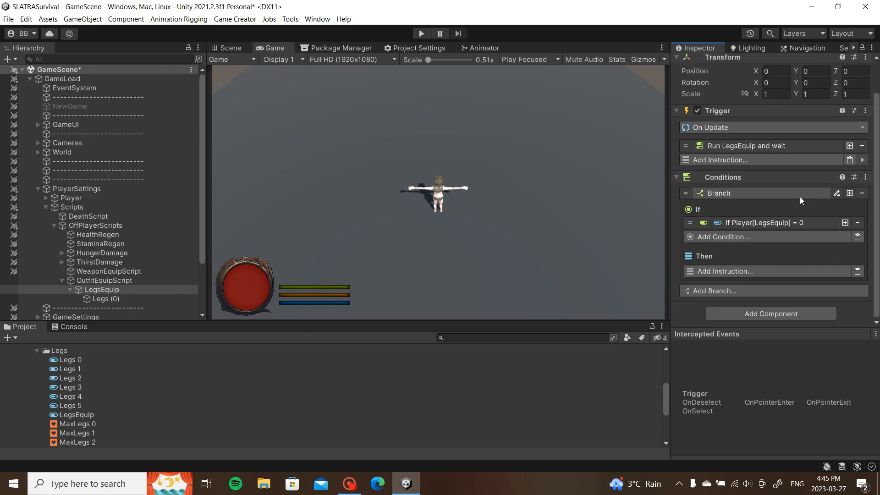
Step: Add a Set Active instruction to the branch's Then section that sets the Legs (0) object to True
{"action": "left_click", "coordinate": [765, 271]}
{"action": "type", "text": "set"}
{"action": "left_click", "coordinate": [606, 282]}
{"action": "left_click_drag", "start_coordinate": [101, 298], "coordinate": [811, 298]}
{"action": "left_click", "coordinate": [801, 271]}
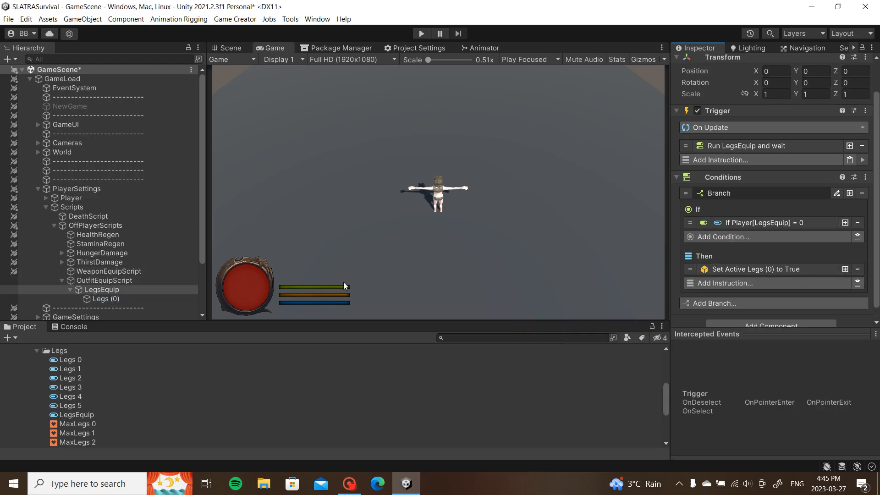
Step: Examine the attributes and stats listed in the Player object's Traits component
{"action": "left_click", "coordinate": [139, 199]}
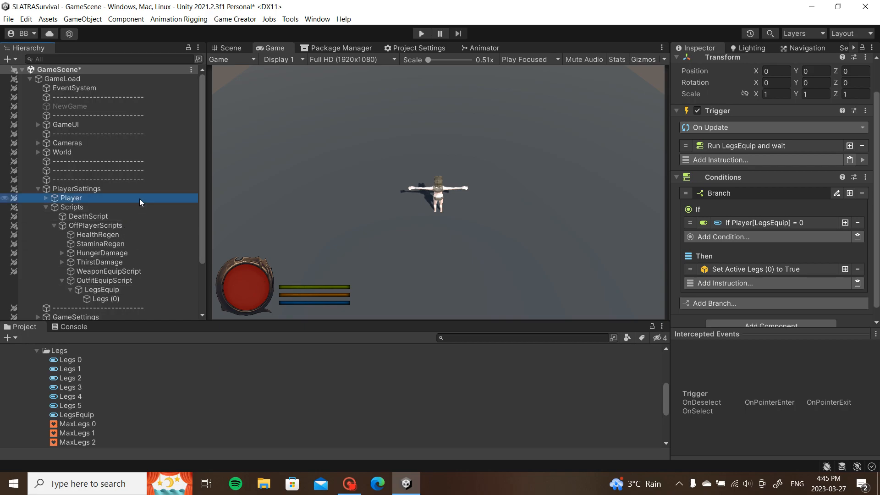
{"action": "scroll", "coordinate": [761, 274], "scroll_direction": "down", "scroll_amount": 8}
{"action": "scroll", "coordinate": [760, 274], "scroll_direction": "down", "scroll_amount": 20}
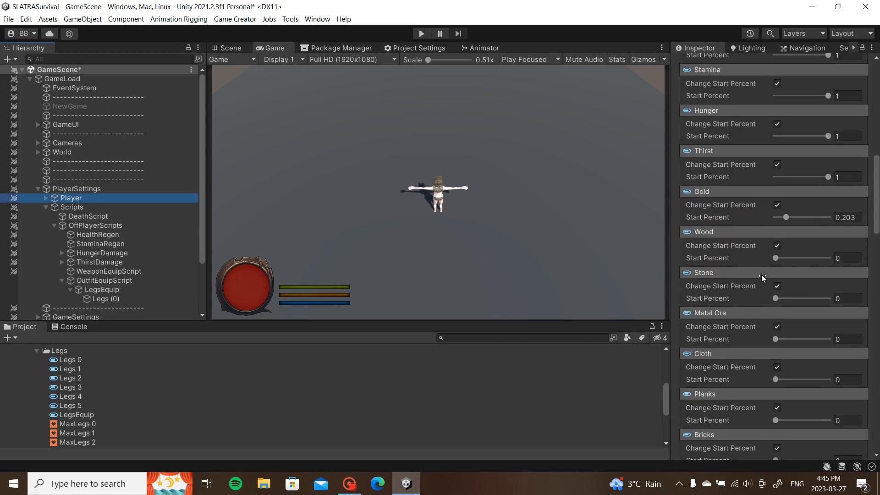
{"action": "scroll", "coordinate": [762, 278], "scroll_direction": "down", "scroll_amount": 20}
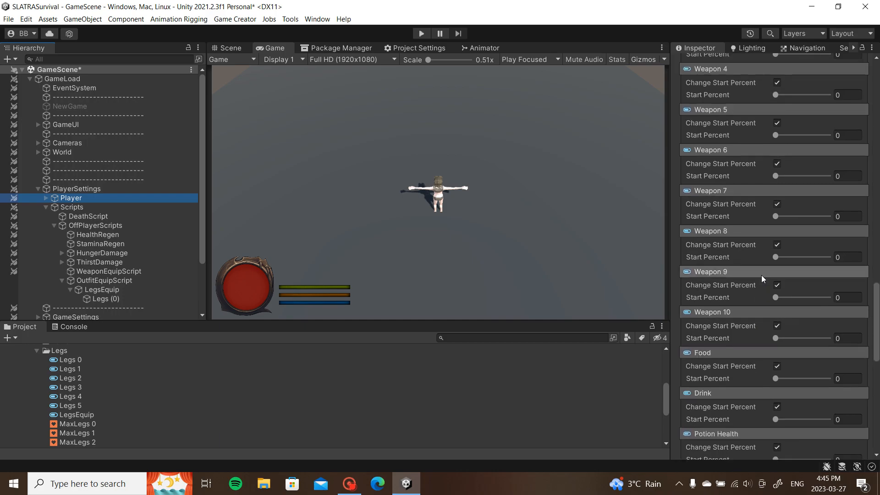
{"action": "scroll", "coordinate": [761, 277], "scroll_direction": "down", "scroll_amount": 5}
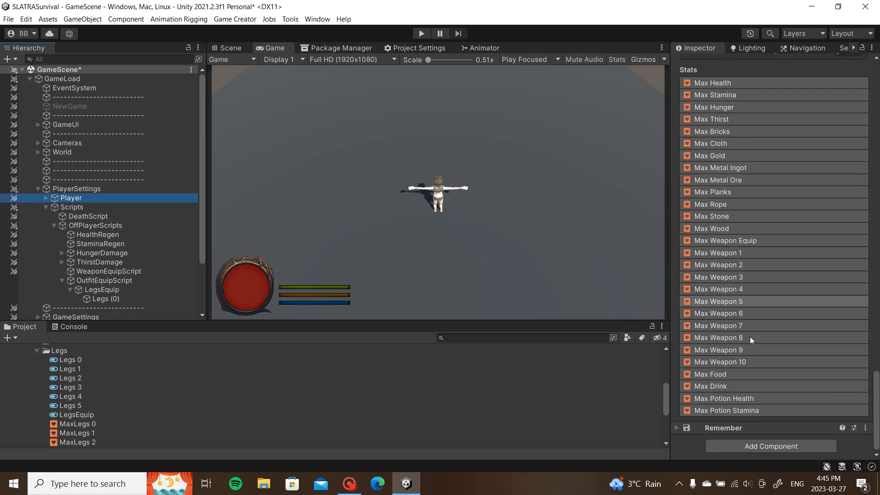
{"action": "scroll", "coordinate": [718, 137], "scroll_direction": "up", "scroll_amount": 4}
{"action": "scroll", "coordinate": [719, 194], "scroll_direction": "up", "scroll_amount": 4}
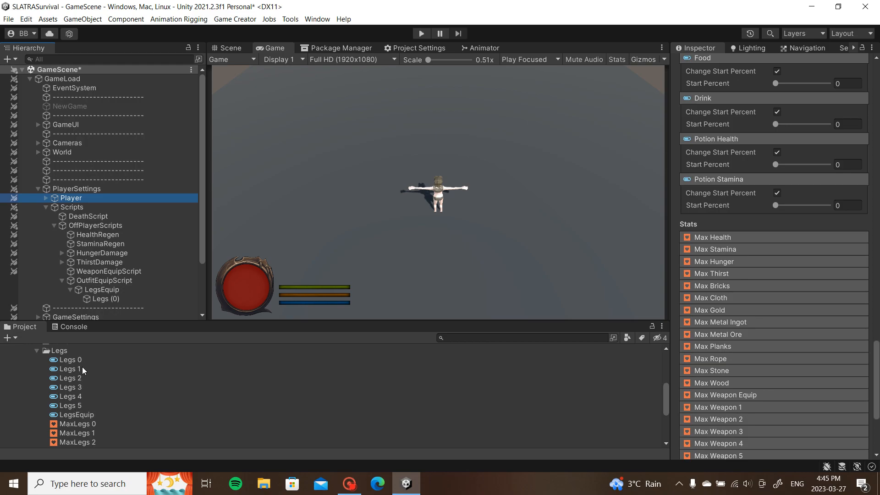
Step: Open the Player class asset in the Player stats folder and add seven empty attribute entries
{"action": "scroll", "coordinate": [82, 366], "scroll_direction": "up", "scroll_amount": 3}
{"action": "scroll", "coordinate": [64, 411], "scroll_direction": "down", "scroll_amount": 6}
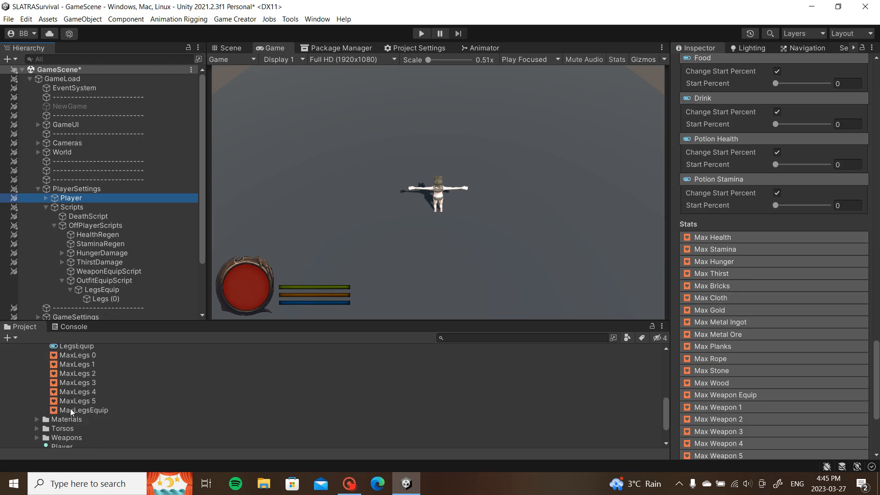
{"action": "scroll", "coordinate": [66, 421], "scroll_direction": "down", "scroll_amount": 3}
{"action": "left_click", "coordinate": [73, 407]}
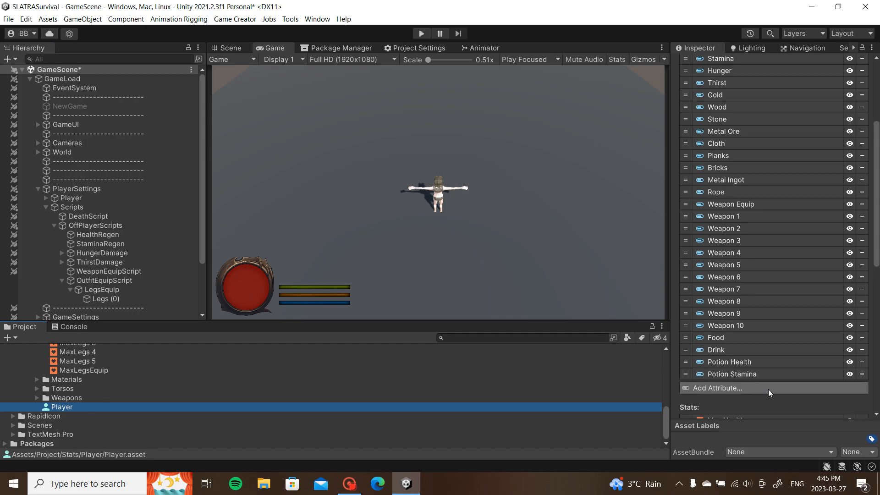
{"action": "scroll", "coordinate": [105, 376], "scroll_direction": "up", "scroll_amount": 3}
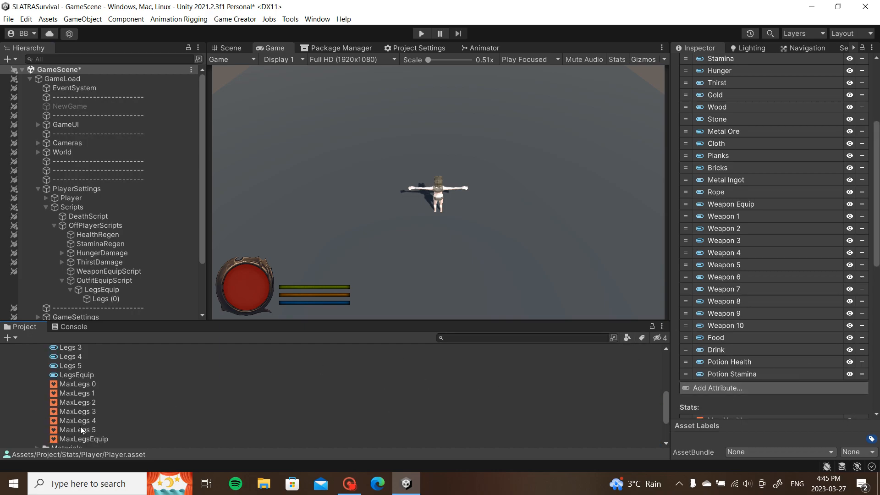
{"action": "scroll", "coordinate": [724, 395], "scroll_direction": "down", "scroll_amount": 3}
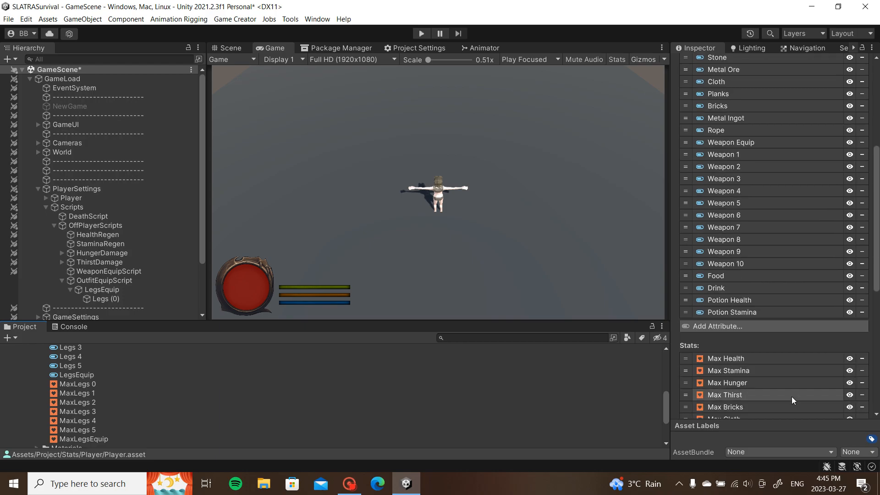
{"action": "left_click", "coordinate": [761, 327]}
{"action": "left_click", "coordinate": [770, 367]}
{"action": "scroll", "coordinate": [774, 362], "scroll_direction": "down", "scroll_amount": 2}
{"action": "left_click", "coordinate": [780, 348]}
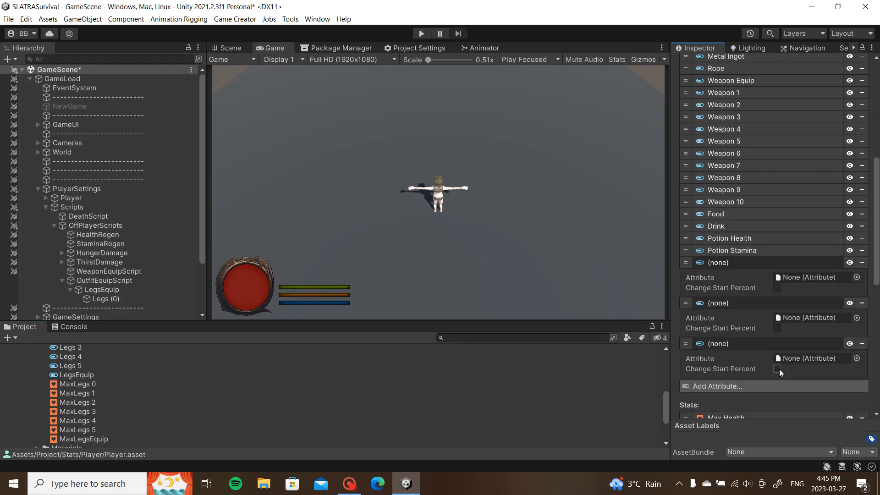
{"action": "left_click", "coordinate": [776, 384]}
{"action": "scroll", "coordinate": [779, 378], "scroll_direction": "down", "scroll_amount": 2}
{"action": "left_click", "coordinate": [781, 365]}
{"action": "scroll", "coordinate": [783, 362], "scroll_direction": "down", "scroll_amount": 2}
{"action": "left_click", "coordinate": [786, 345]}
{"action": "left_click", "coordinate": [780, 378]}
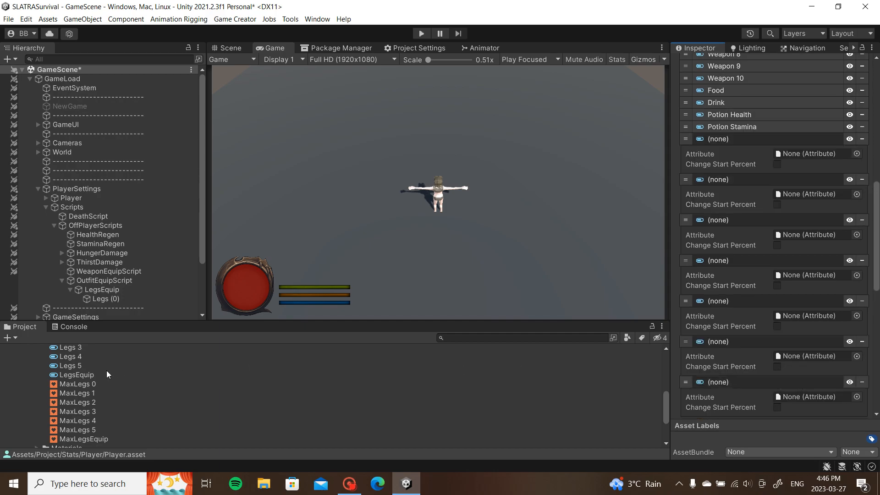
Step: Assign LegsEquip and Legs 0 through Legs 5 to the empty attribute entries of the Player class
{"action": "left_click_drag", "start_coordinate": [91, 375], "coordinate": [812, 153]}
{"action": "scroll", "coordinate": [134, 387], "scroll_direction": "up", "scroll_amount": 3}
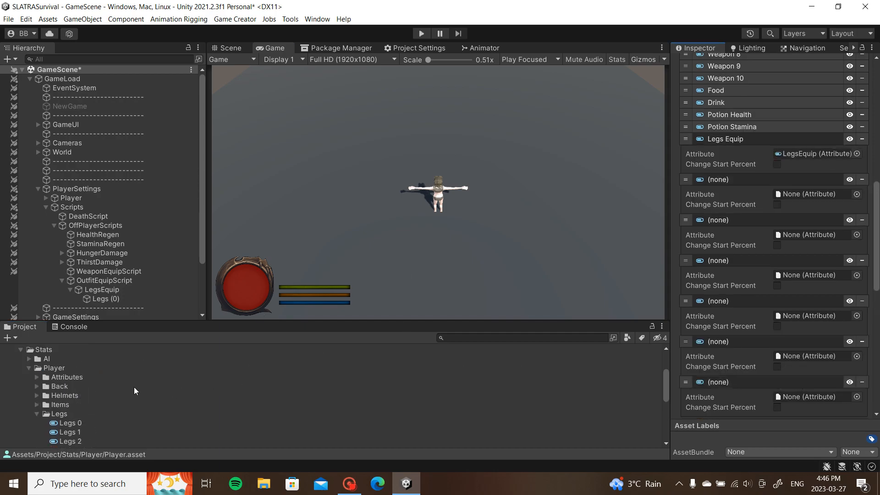
{"action": "left_click_drag", "start_coordinate": [70, 389], "coordinate": [812, 194]}
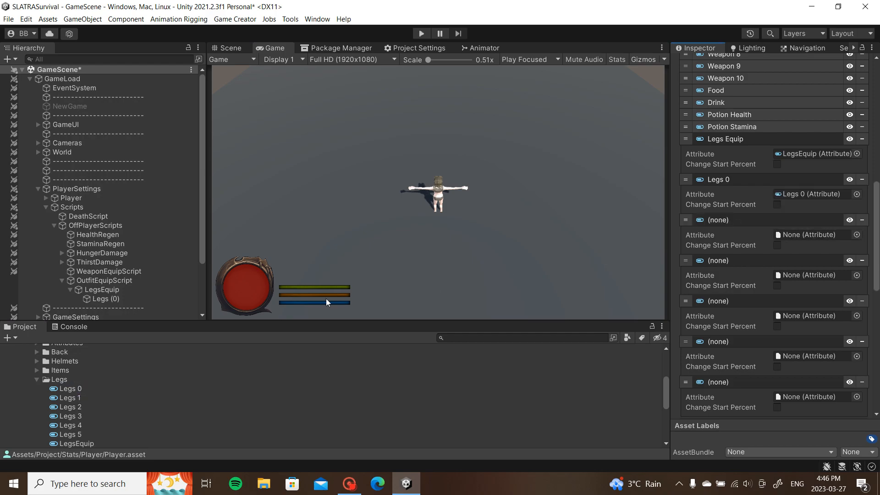
{"action": "left_click_drag", "start_coordinate": [77, 400], "coordinate": [811, 274]}
{"action": "left_click_drag", "start_coordinate": [78, 415], "coordinate": [809, 316]}
{"action": "scroll", "coordinate": [779, 275], "scroll_direction": "down", "scroll_amount": 3}
{"action": "left_click_drag", "start_coordinate": [78, 424], "coordinate": [812, 301]}
Step: Add seven empty stat entries at the end of the Player class's stats list
{"action": "scroll", "coordinate": [812, 301], "scroll_direction": "down", "scroll_amount": 10}
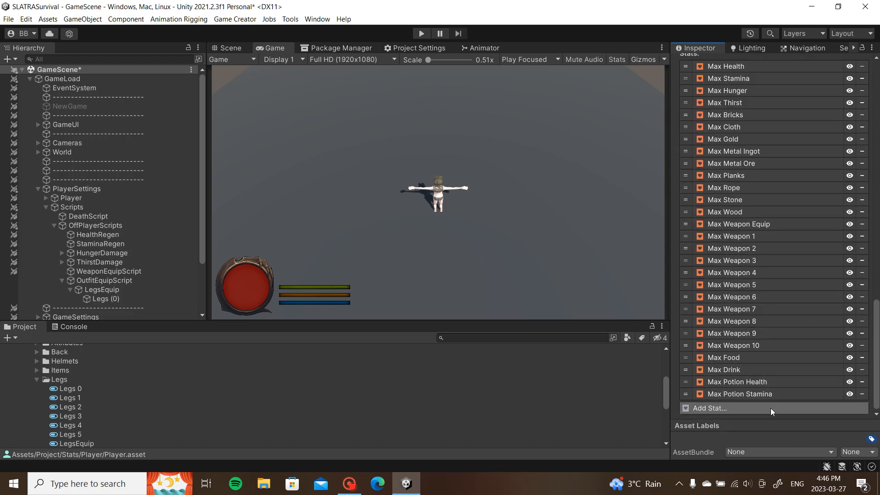
{"action": "left_click", "coordinate": [770, 408]}
{"action": "left_click", "coordinate": [771, 408]}
{"action": "left_click", "coordinate": [772, 408]}
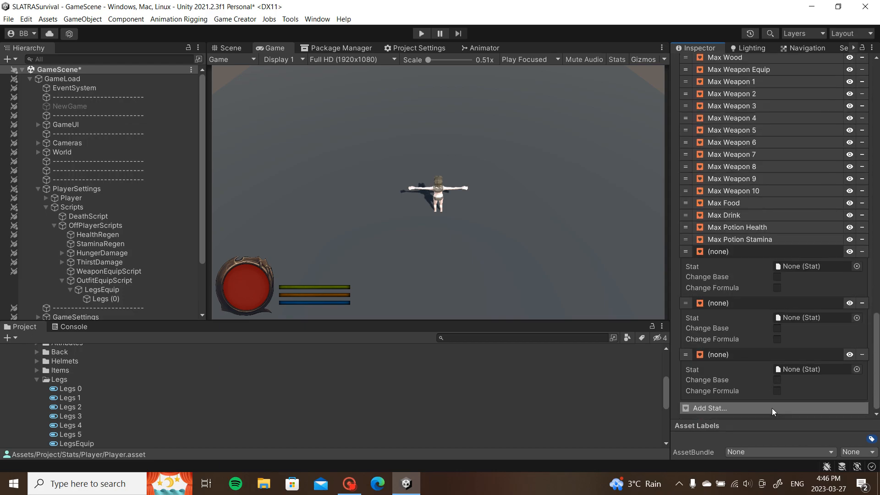
{"action": "left_click", "coordinate": [772, 408]}
{"action": "left_click", "coordinate": [771, 408]}
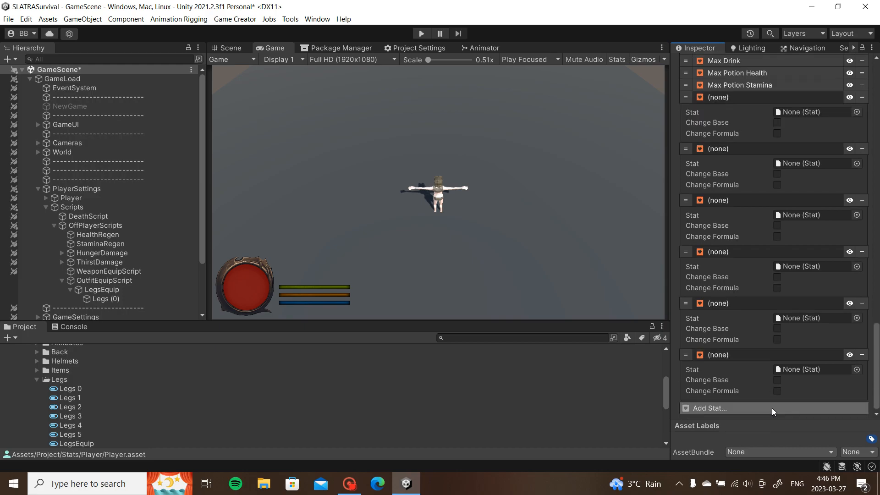
{"action": "scroll", "coordinate": [111, 412], "scroll_direction": "down", "scroll_amount": 3}
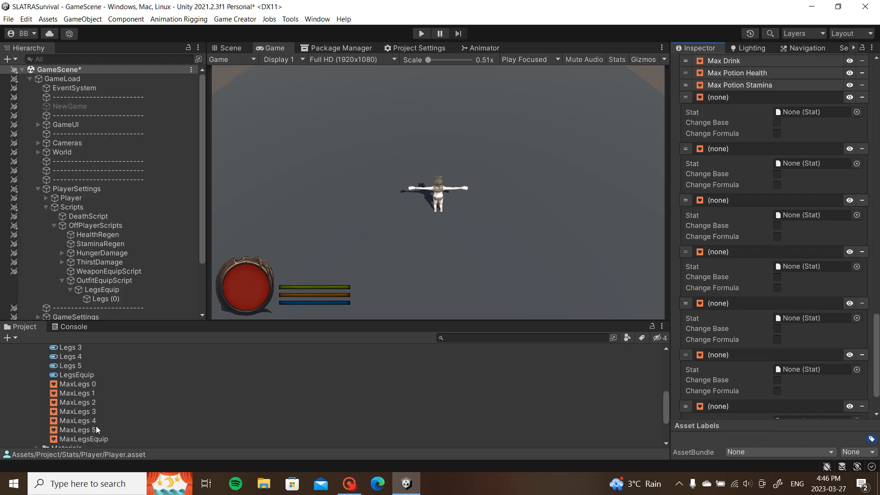
Step: Assign MaxLegsEquip and MaxLegs 0 through MaxLegs 5 to the empty stat entries of the Player class
{"action": "left_click_drag", "start_coordinate": [76, 384], "coordinate": [793, 157]}
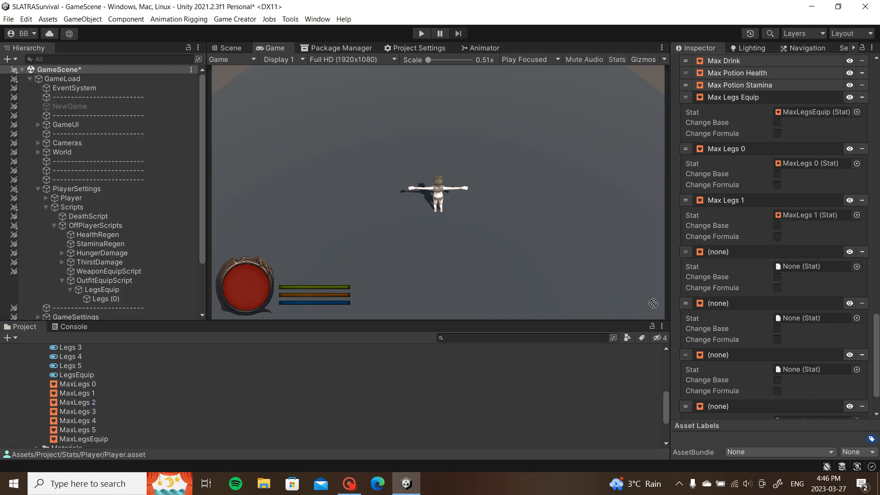
{"action": "left_click_drag", "start_coordinate": [76, 411], "coordinate": [808, 318]}
{"action": "left_click", "coordinate": [90, 421]}
{"action": "left_click_drag", "start_coordinate": [90, 420], "coordinate": [786, 369]}
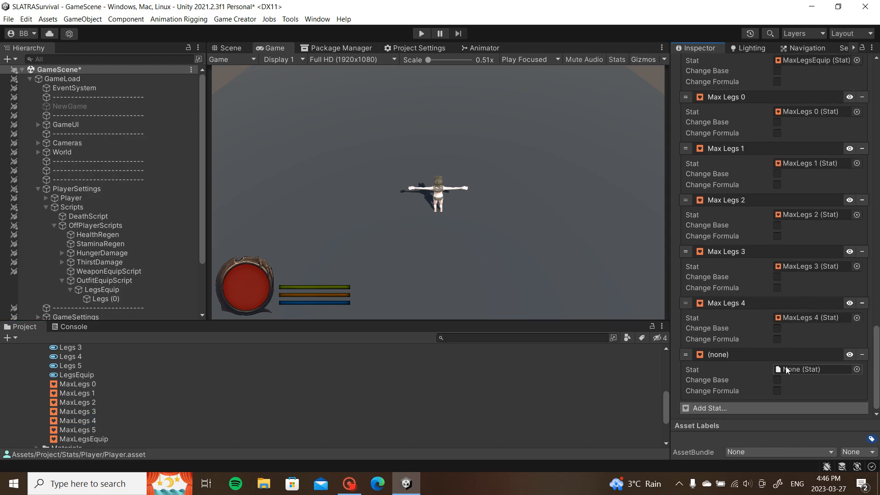
{"action": "left_click_drag", "start_coordinate": [90, 431], "coordinate": [798, 369]}
Step: Collapse the Max Legs Equip and Max Legs 0 to Max Legs 5 stat entries in the Player class
{"action": "scroll", "coordinate": [797, 362], "scroll_direction": "up", "scroll_amount": 5}
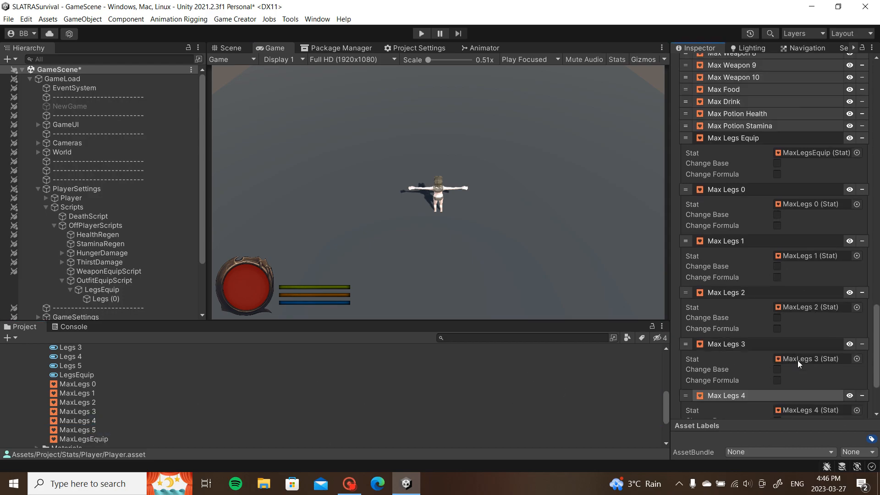
{"action": "left_click", "coordinate": [775, 233]}
{"action": "left_click", "coordinate": [758, 245]}
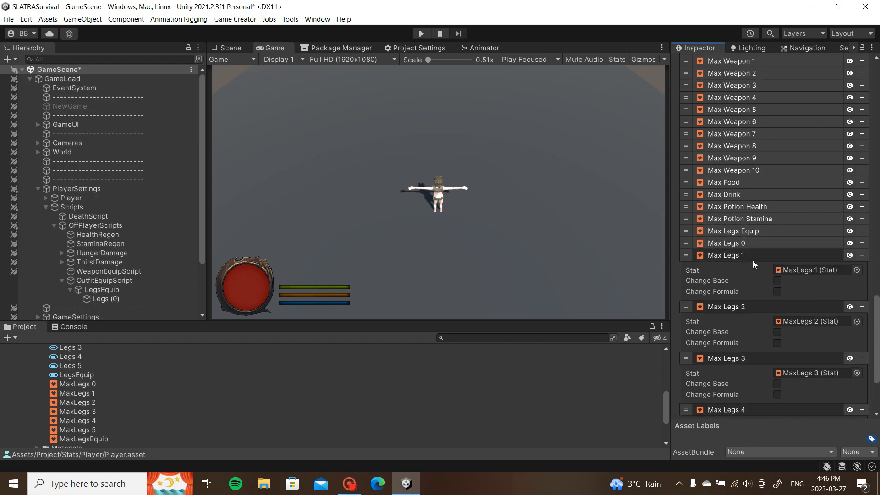
{"action": "left_click", "coordinate": [752, 260]}
{"action": "left_click", "coordinate": [750, 267]}
{"action": "left_click", "coordinate": [747, 281]}
{"action": "left_click", "coordinate": [738, 303]}
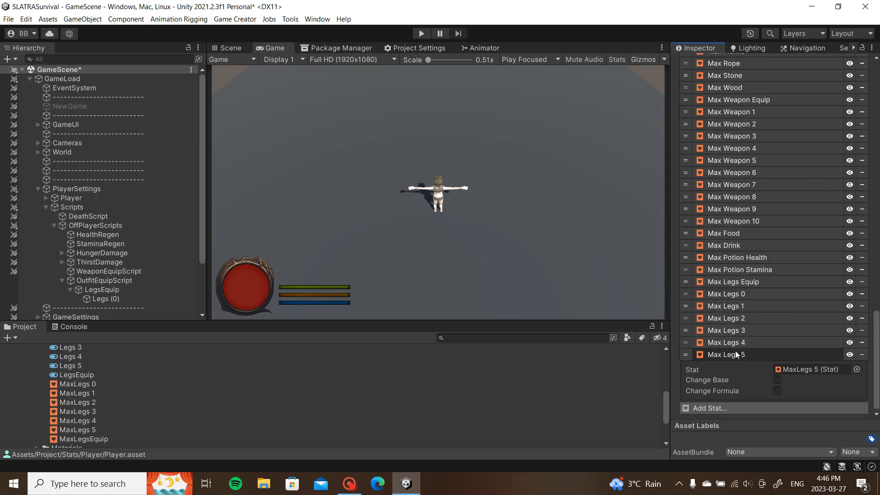
{"action": "left_click", "coordinate": [735, 360]}
Step: Collapse the Legs Equip and Legs 0 to Legs 5 attribute entries in the Player class
{"action": "scroll", "coordinate": [734, 320], "scroll_direction": "up", "scroll_amount": 8}
{"action": "scroll", "coordinate": [733, 252], "scroll_direction": "up", "scroll_amount": 4}
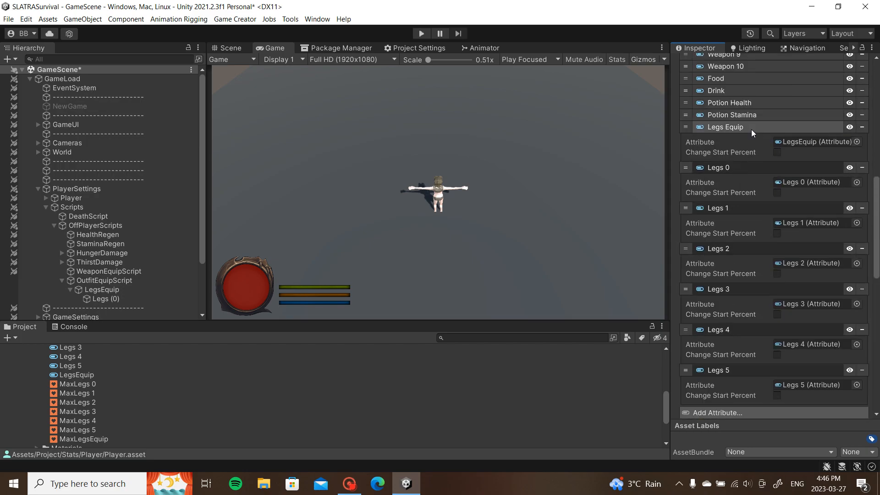
{"action": "left_click", "coordinate": [752, 129]}
{"action": "left_click", "coordinate": [751, 139]}
{"action": "left_click", "coordinate": [750, 155]}
{"action": "left_click", "coordinate": [746, 164]}
{"action": "left_click", "coordinate": [743, 177]}
{"action": "left_click", "coordinate": [740, 188]}
{"action": "left_click", "coordinate": [739, 202]}
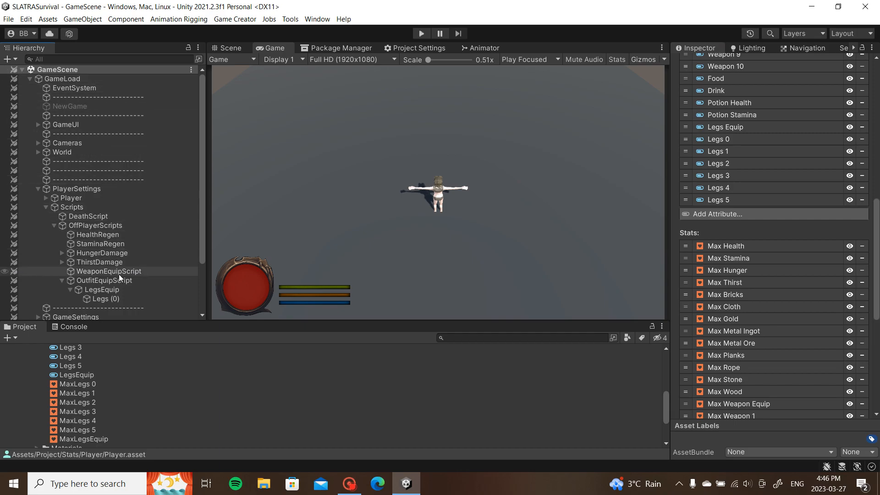
Step: On the Player object, enable Change Start Percent for Legs Equip and Legs 0 to Legs 5, with Start Percent 0
{"action": "left_click", "coordinate": [128, 199]}
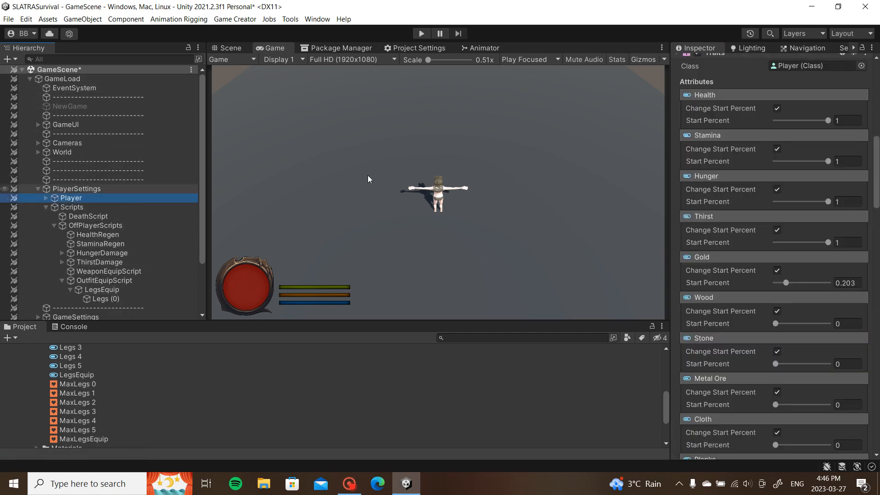
{"action": "scroll", "coordinate": [748, 261], "scroll_direction": "down", "scroll_amount": 20}
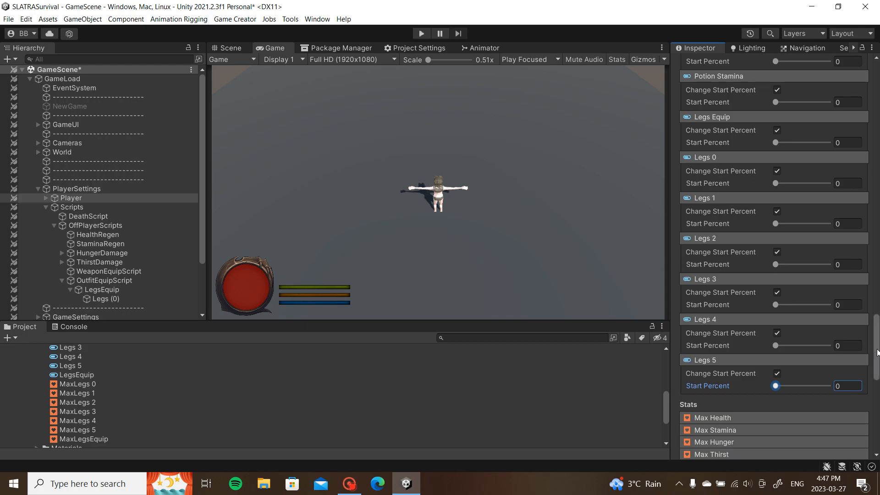
Step: Collapse the Traits component of the Player object
{"action": "left_click_drag", "start_coordinate": [878, 352], "coordinate": [878, 120]}
{"action": "left_click", "coordinate": [677, 349]}
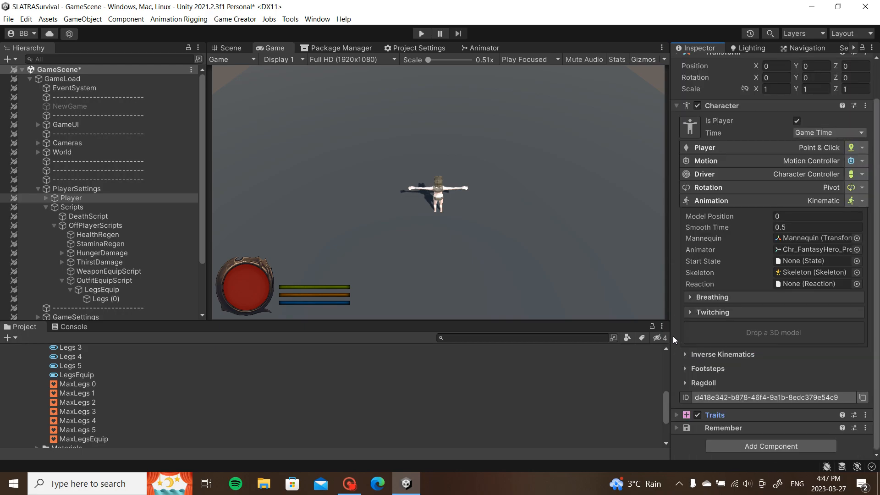
Step: Add a Trigger component to the Legs (0) object and set its event to On Enable
{"action": "left_click", "coordinate": [102, 302]}
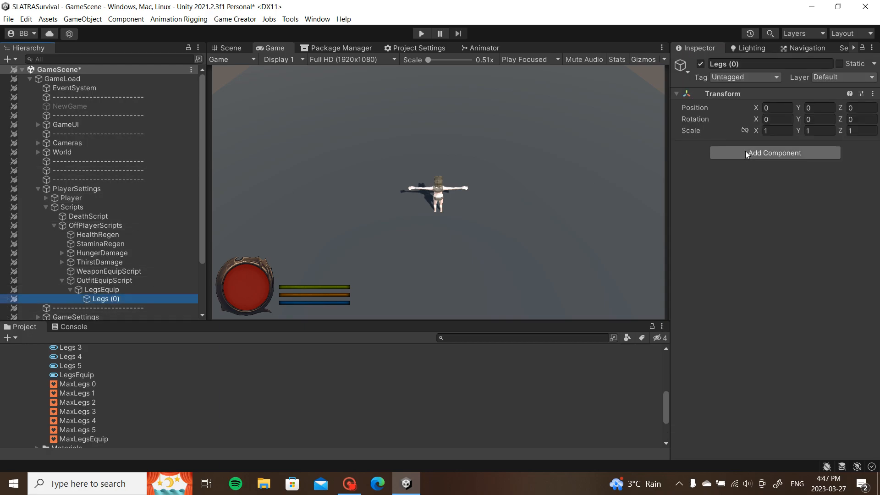
{"action": "left_click", "coordinate": [745, 153]}
{"action": "type", "text": "trig"}
{"action": "left_click", "coordinate": [755, 192]}
{"action": "left_click", "coordinate": [741, 162]}
{"action": "type", "text": "e"}
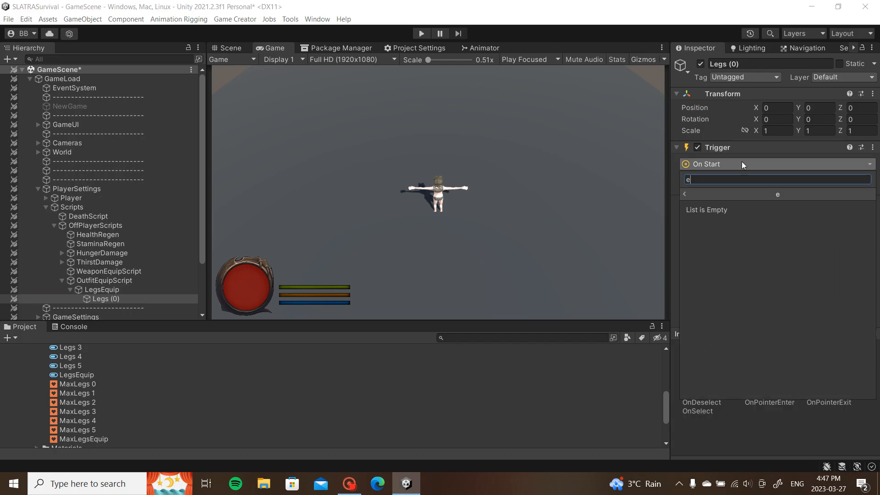
{"action": "left_click", "coordinate": [719, 221]}
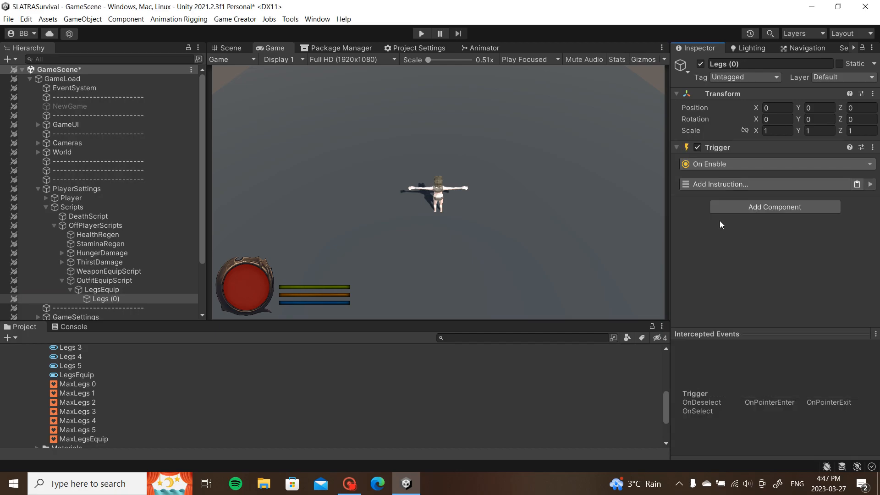
Step: Add a Set Active game object instruction to the On Enable trigger of Legs (0)
{"action": "left_click", "coordinate": [741, 184]}
{"action": "type", "text": "set"}
{"action": "left_click", "coordinate": [617, 218]}
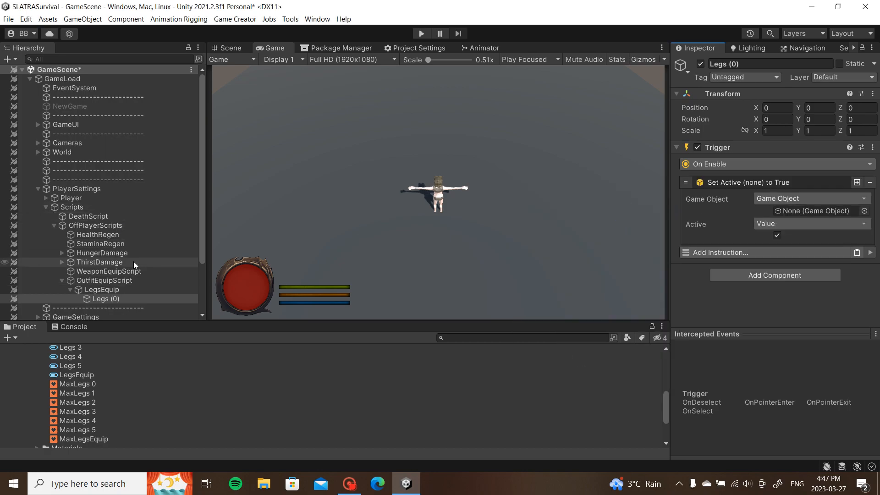
Step: Expand Player, Mannequin and Chr_FantasyHero_Preset_1 in a widened Hierarchy, and collapse the Root bone tree down to its top entry
{"action": "left_click", "coordinate": [46, 198]}
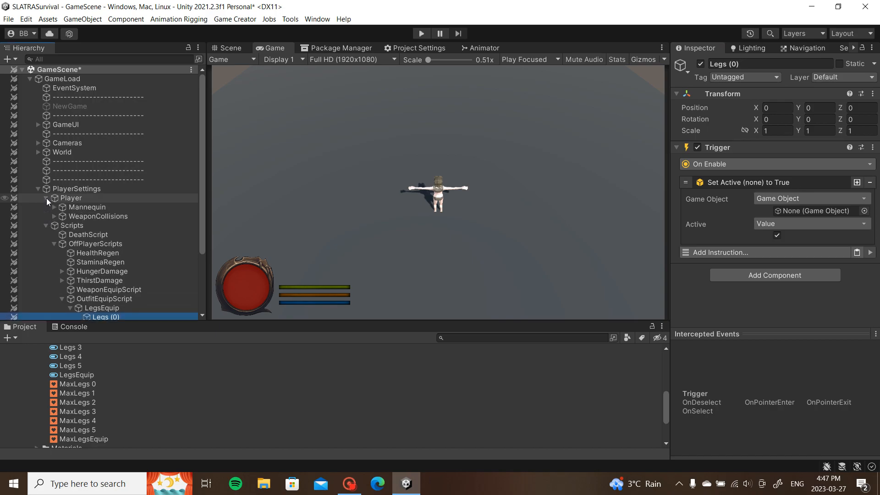
{"action": "left_click", "coordinate": [56, 208]}
{"action": "left_click", "coordinate": [61, 215]}
{"action": "scroll", "coordinate": [130, 251], "scroll_direction": "down", "scroll_amount": 2}
{"action": "scroll", "coordinate": [131, 253], "scroll_direction": "down", "scroll_amount": 5}
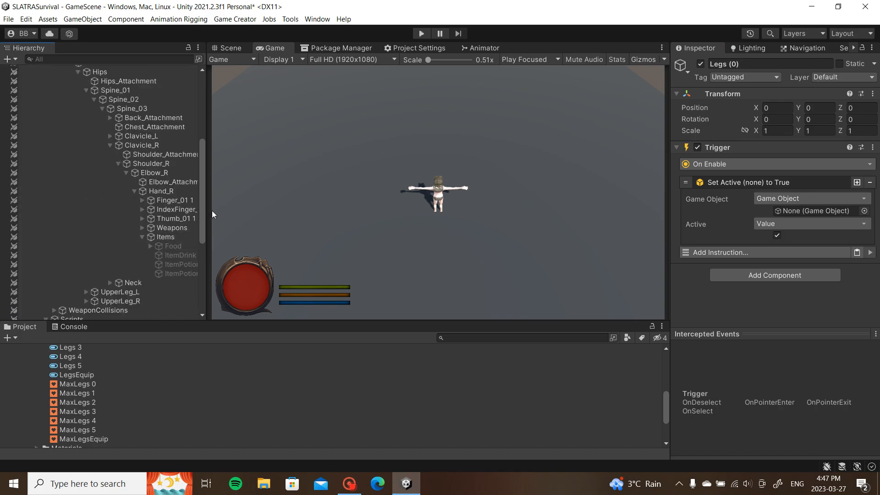
{"action": "left_click_drag", "start_coordinate": [208, 220], "coordinate": [266, 222]}
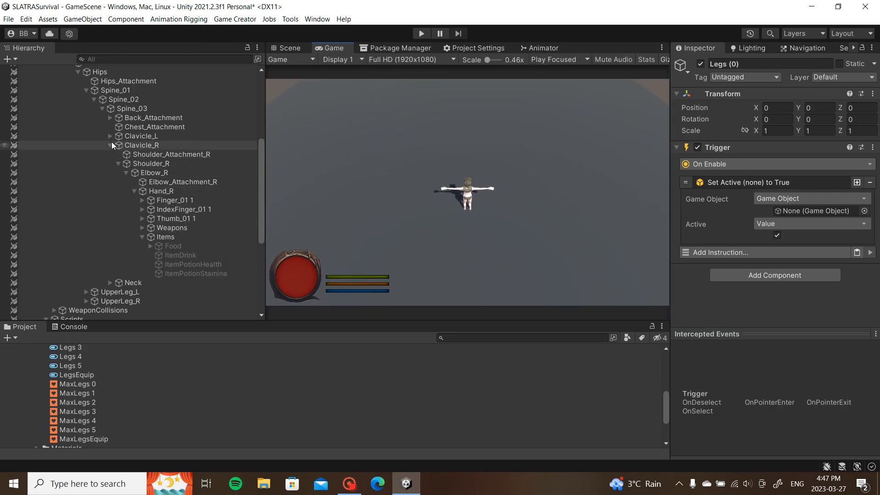
{"action": "scroll", "coordinate": [91, 164], "scroll_direction": "up", "scroll_amount": 3}
{"action": "left_click", "coordinate": [87, 159]}
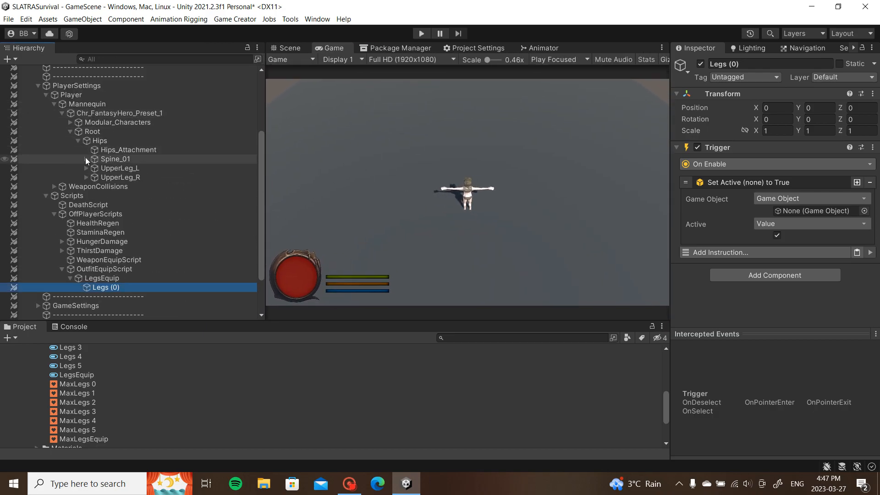
{"action": "left_click", "coordinate": [77, 141]}
{"action": "left_click", "coordinate": [70, 131]}
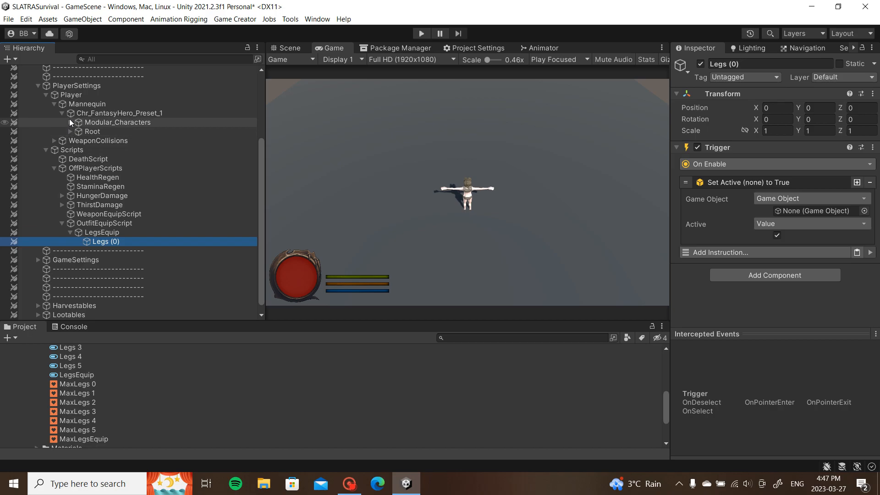
Step: Expand Modular_Characters and Female_Parts to list the contents of Female_10_Hips, Female_11_Leg_Right and Female_12_Leg_Left
{"action": "left_click", "coordinate": [70, 120]}
{"action": "left_click", "coordinate": [78, 140]}
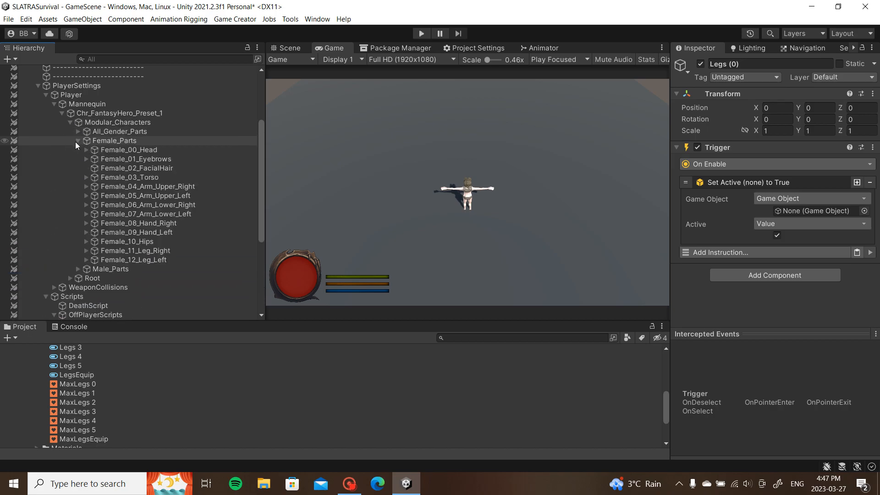
{"action": "left_click", "coordinate": [86, 260]}
{"action": "left_click", "coordinate": [86, 251]}
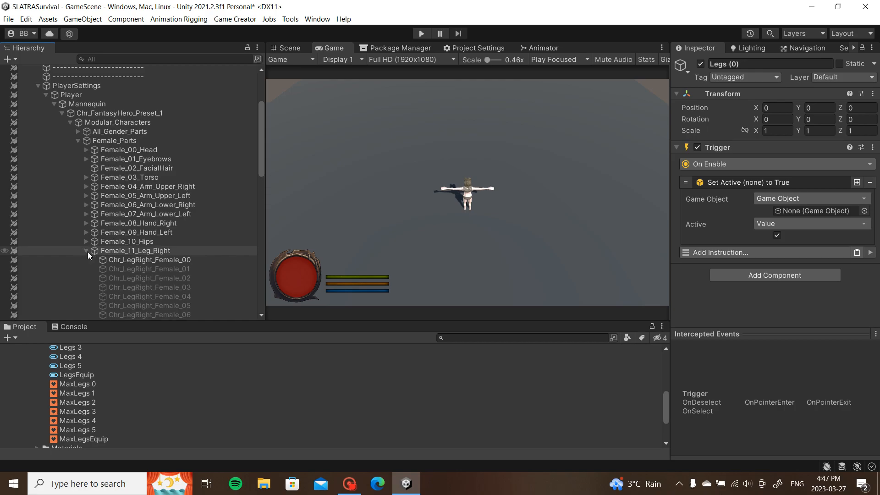
{"action": "left_click", "coordinate": [86, 242]}
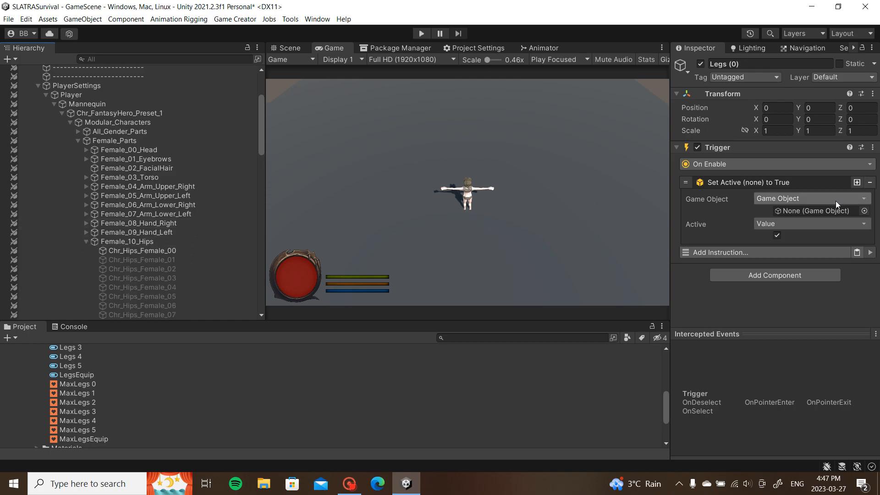
Step: On Legs (0), set up three Set Active instructions that enable Chr_Hips_Female_00, Chr_LegRight_Female_00 and Chr_LegLeft_Female_00
{"action": "left_click_drag", "start_coordinate": [177, 251], "coordinate": [807, 214]}
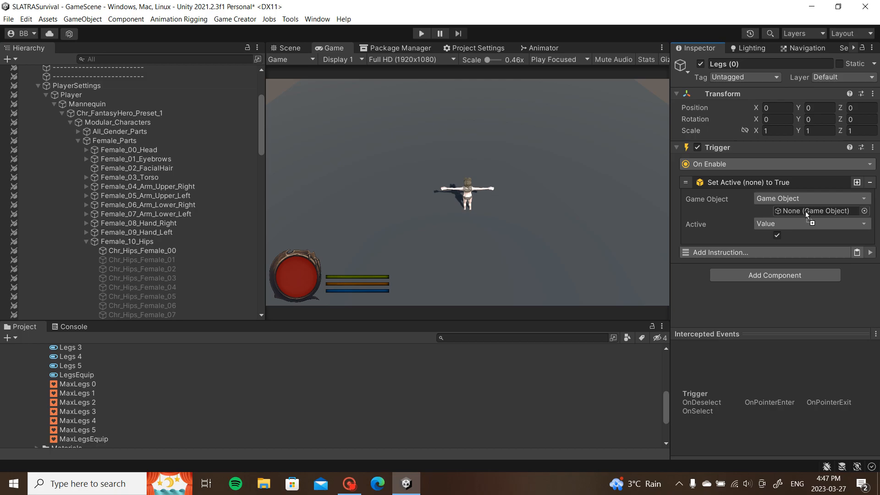
{"action": "left_click", "coordinate": [856, 182]}
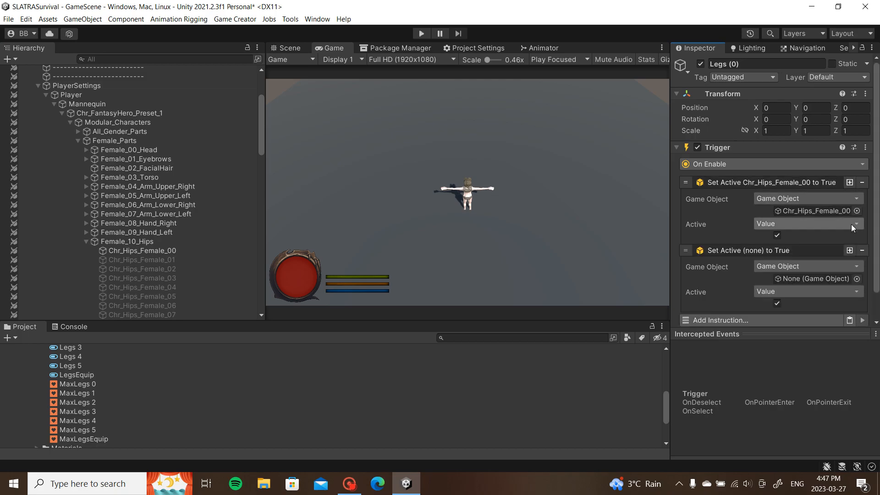
{"action": "left_click", "coordinate": [849, 250]}
{"action": "scroll", "coordinate": [117, 255], "scroll_direction": "down", "scroll_amount": 12}
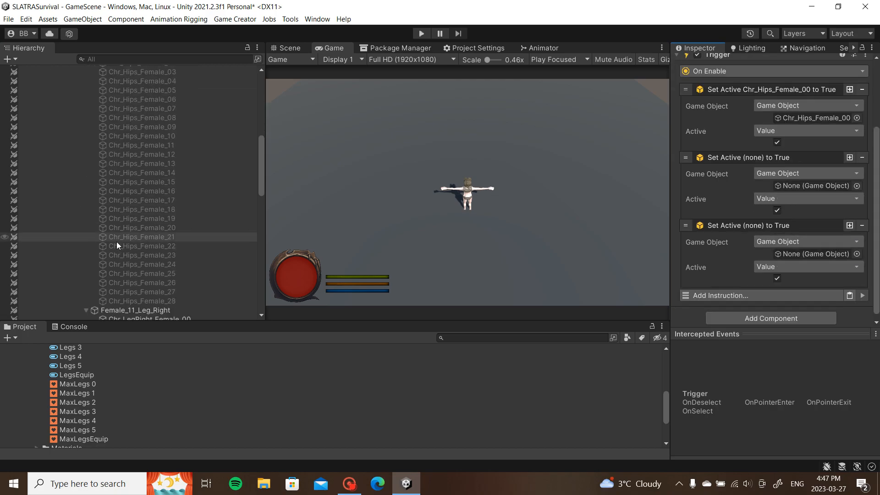
{"action": "left_click_drag", "start_coordinate": [197, 80], "coordinate": [815, 185]}
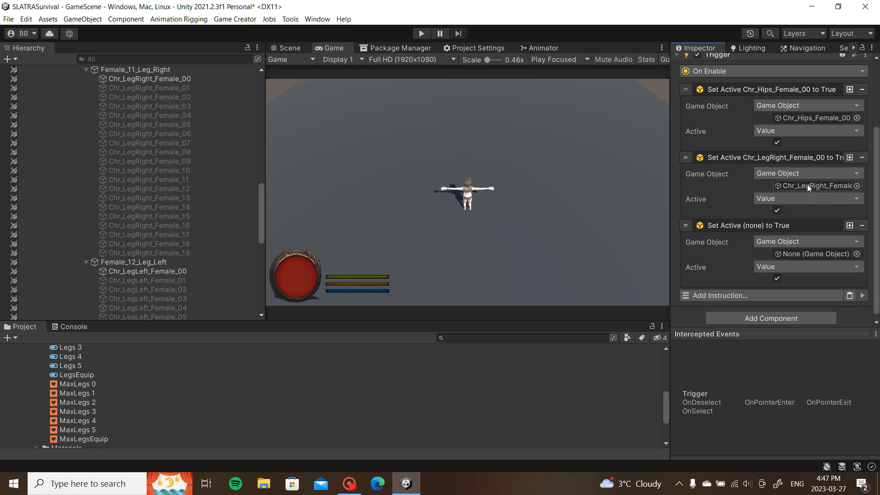
{"action": "left_click_drag", "start_coordinate": [194, 274], "coordinate": [732, 255]}
{"action": "left_click_drag", "start_coordinate": [835, 259], "coordinate": [831, 255]}
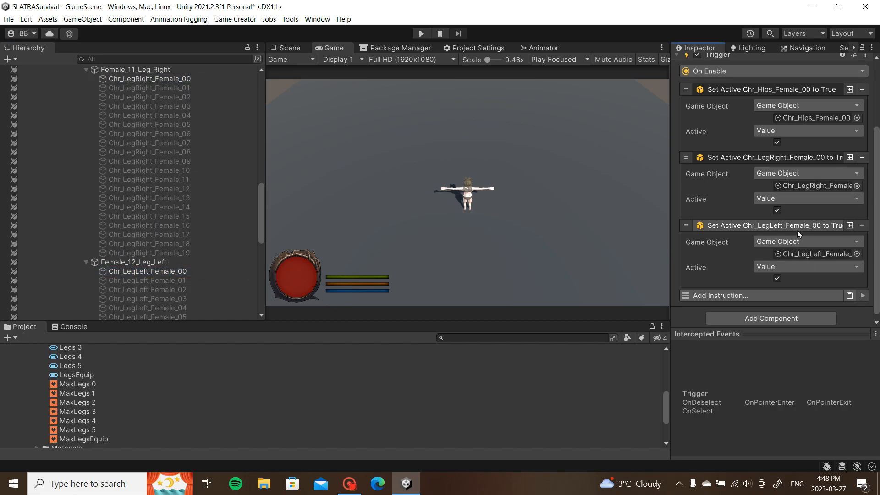
Step: Collapse the three Set Active instructions in the Legs (0) trigger
{"action": "left_click", "coordinate": [775, 225]}
{"action": "left_click", "coordinate": [774, 209]}
{"action": "left_click", "coordinate": [754, 183]}
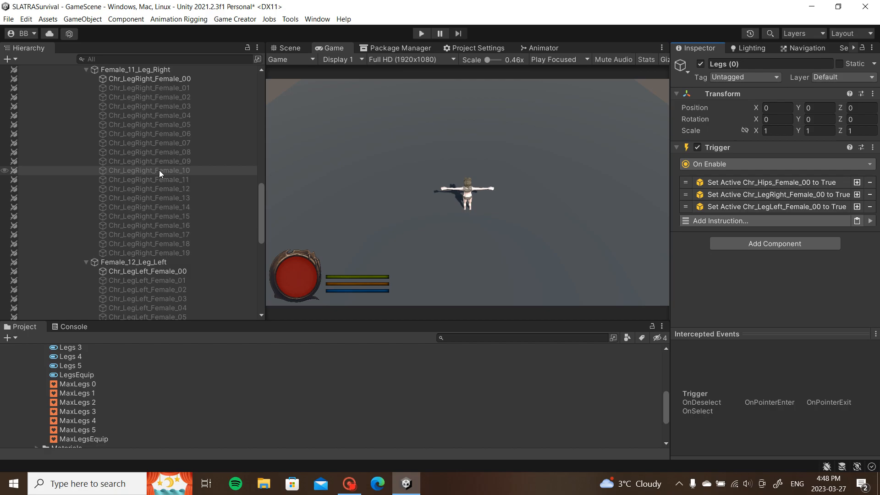
Step: Collapse Female_10_Hips, Female_11_Leg_Right, Female_12_Leg_Left and their parent Female_Parts in the Hierarchy
{"action": "scroll", "coordinate": [145, 171], "scroll_direction": "up", "scroll_amount": 10}
{"action": "scroll", "coordinate": [145, 172], "scroll_direction": "up", "scroll_amount": 3}
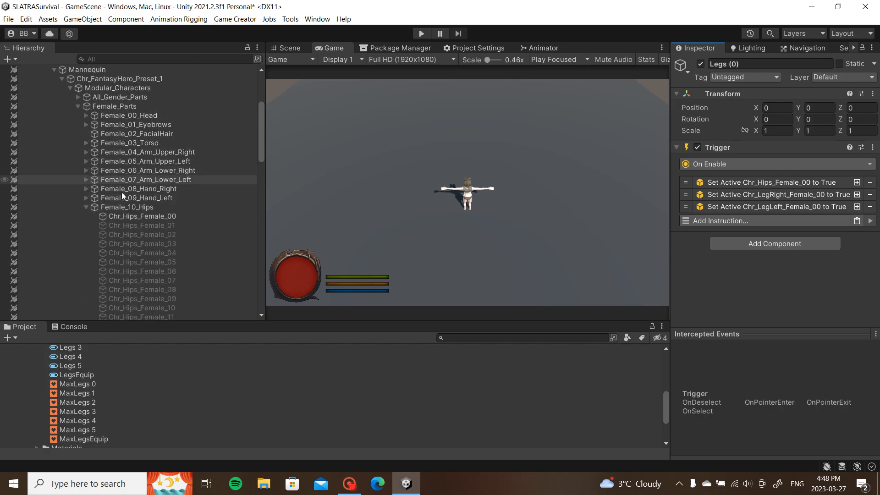
{"action": "left_click", "coordinate": [86, 207]}
{"action": "left_click", "coordinate": [86, 217]}
{"action": "left_click", "coordinate": [86, 225]}
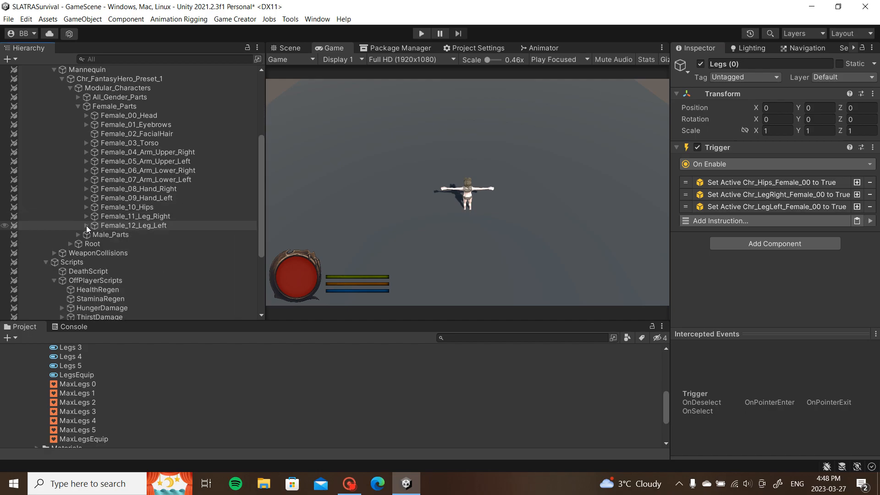
{"action": "left_click", "coordinate": [78, 106]}
Step: Duplicate the Legs (0) object five times to make Legs (1) through Legs (5)
{"action": "left_click", "coordinate": [112, 234]}
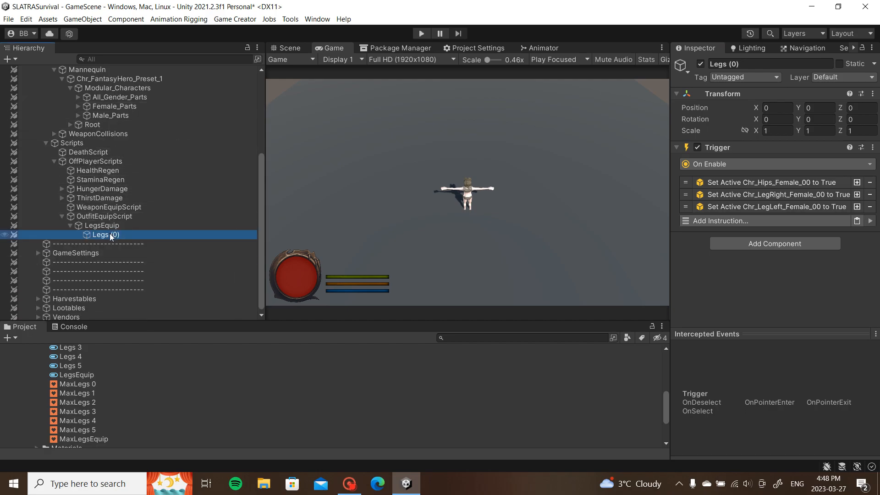
{"action": "left_click", "coordinate": [128, 233]}
{"action": "key", "text": "ctrl+d"}
{"action": "key", "text": "ctrl+d"}
{"action": "key", "text": "ctrl+d"}
{"action": "key", "text": "ctrl+d"}
{"action": "key", "text": "ctrl+d"}
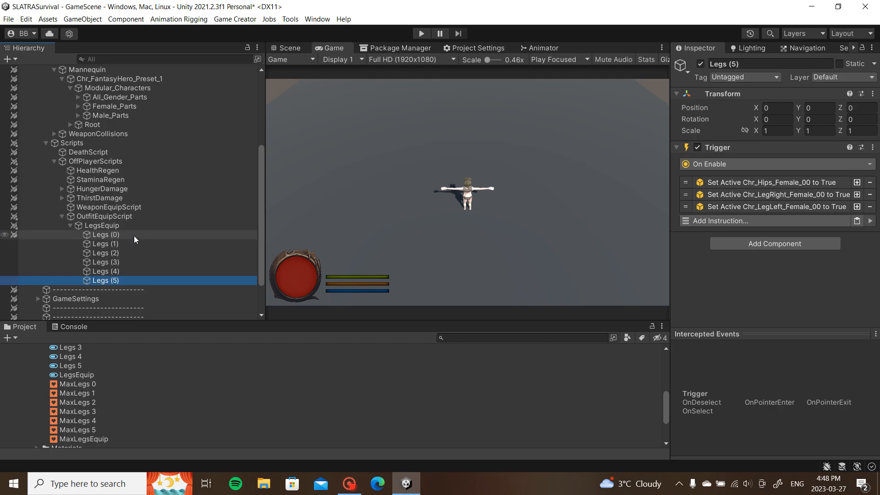
Step: In the LegsEquip branch for Player[LegsEquip] = 0, add a Set Active instruction that turns Legs (1) to False
{"action": "scroll", "coordinate": [91, 370], "scroll_direction": "up", "scroll_amount": 3}
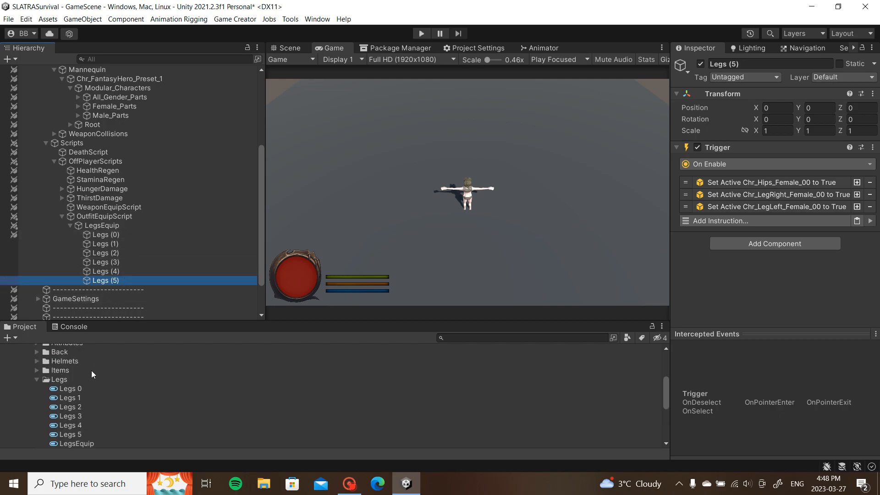
{"action": "left_click", "coordinate": [125, 236]}
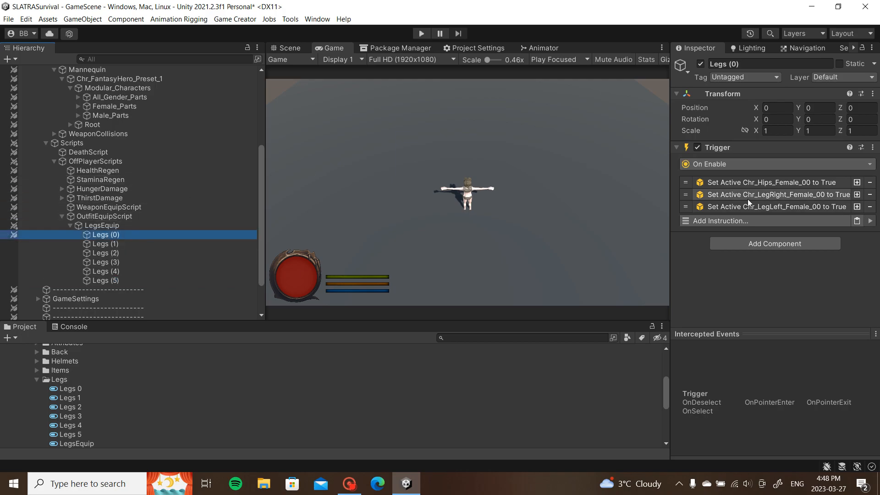
{"action": "left_click", "coordinate": [136, 226]}
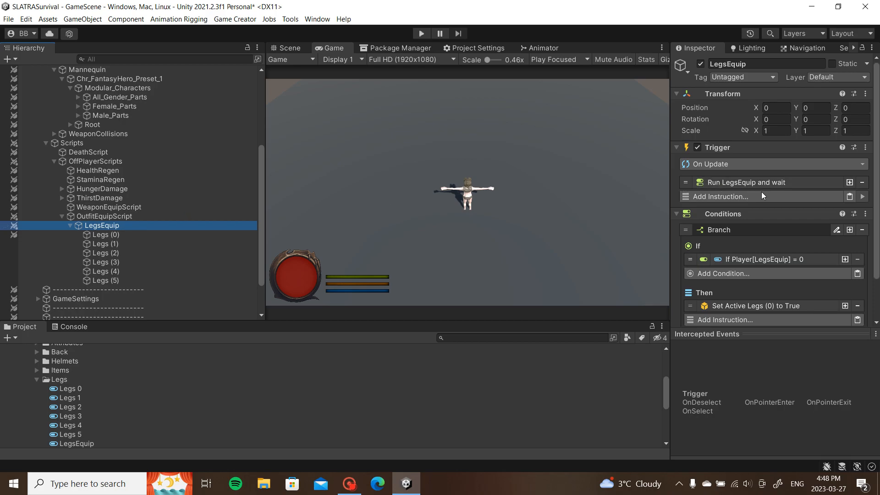
{"action": "scroll", "coordinate": [762, 196], "scroll_direction": "down", "scroll_amount": 2}
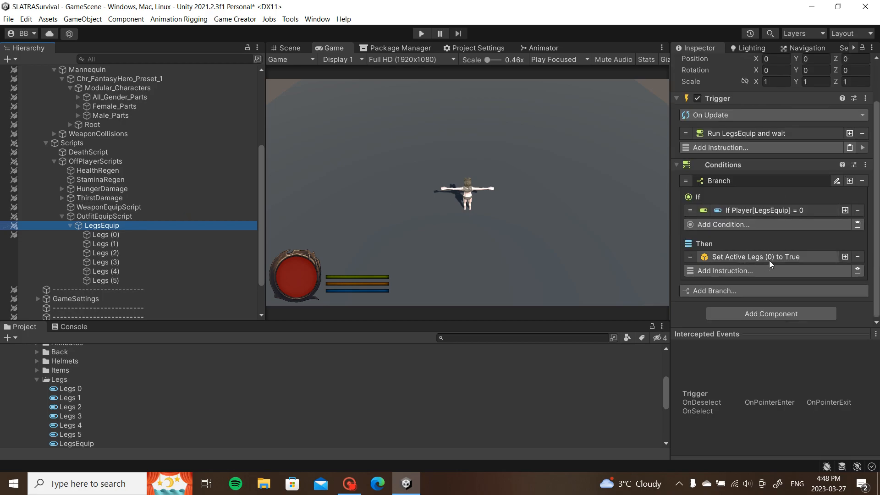
{"action": "left_click", "coordinate": [845, 256]}
{"action": "left_click", "coordinate": [756, 269]}
{"action": "scroll", "coordinate": [756, 269], "scroll_direction": "down", "scroll_amount": 3}
{"action": "left_click", "coordinate": [781, 253]}
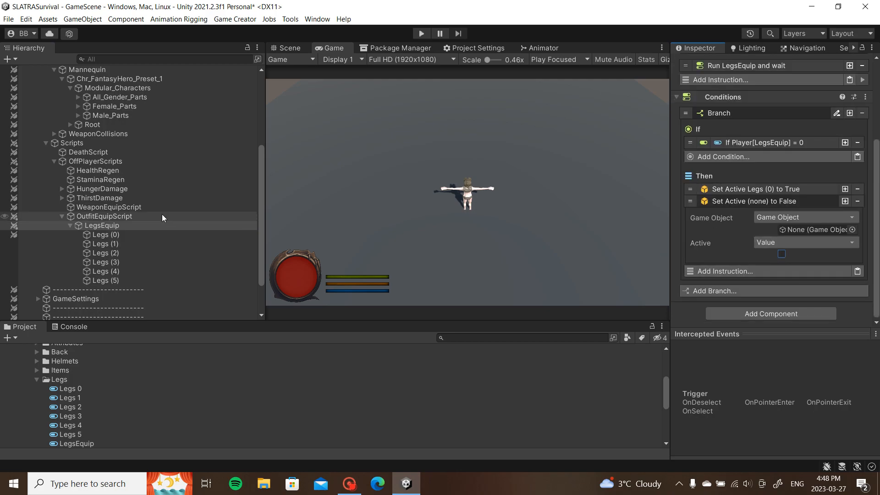
{"action": "left_click_drag", "start_coordinate": [133, 244], "coordinate": [735, 234]}
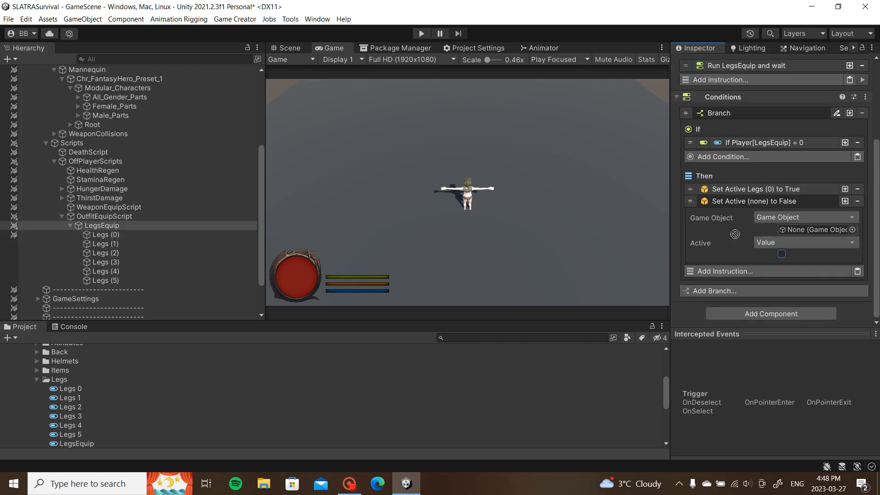
Step: Add Set Active instructions to the same LegsEquip branch that turn Legs (2), Legs (3), Legs (4) and Legs (5) to False
{"action": "left_click", "coordinate": [845, 201]}
{"action": "left_click_drag", "start_coordinate": [103, 253], "coordinate": [826, 285]}
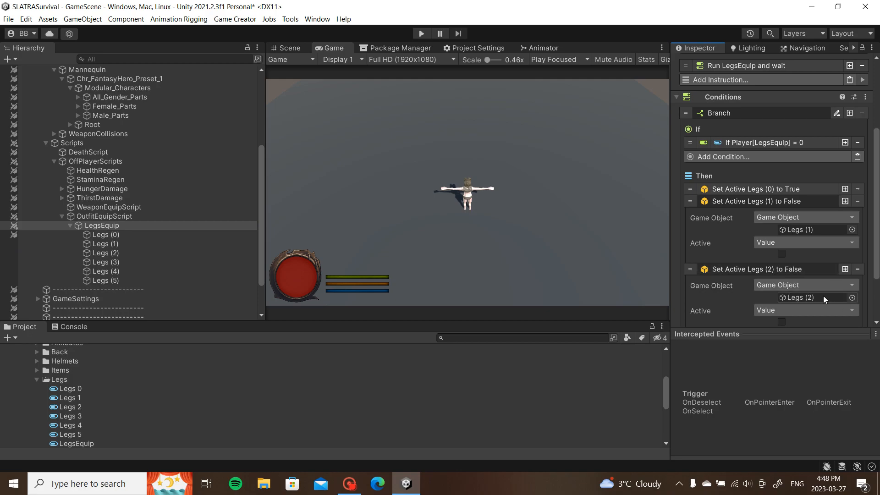
{"action": "scroll", "coordinate": [823, 299], "scroll_direction": "down", "scroll_amount": 3}
{"action": "left_click", "coordinate": [845, 207]}
{"action": "left_click_drag", "start_coordinate": [103, 262], "coordinate": [815, 304]}
{"action": "left_click", "coordinate": [845, 275]}
{"action": "scroll", "coordinate": [820, 284], "scroll_direction": "down", "scroll_amount": 5}
{"action": "left_click_drag", "start_coordinate": [103, 271], "coordinate": [836, 230]}
{"action": "left_click", "coordinate": [844, 200]}
{"action": "scroll", "coordinate": [825, 229], "scroll_direction": "down", "scroll_amount": 5}
{"action": "scroll", "coordinate": [824, 232], "scroll_direction": "down", "scroll_amount": 3}
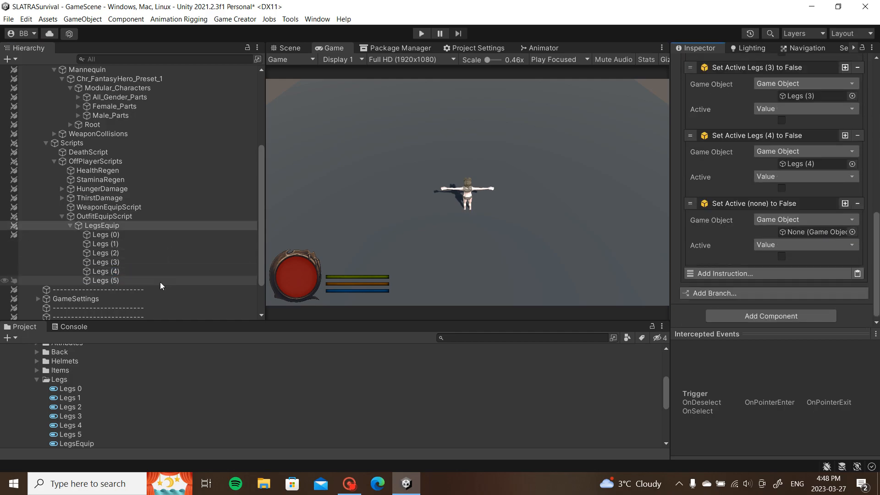
Step: Collapse the Set Active instructions for Legs (1) to Legs (5) in the LegsEquip branch
{"action": "left_click", "coordinate": [768, 202]}
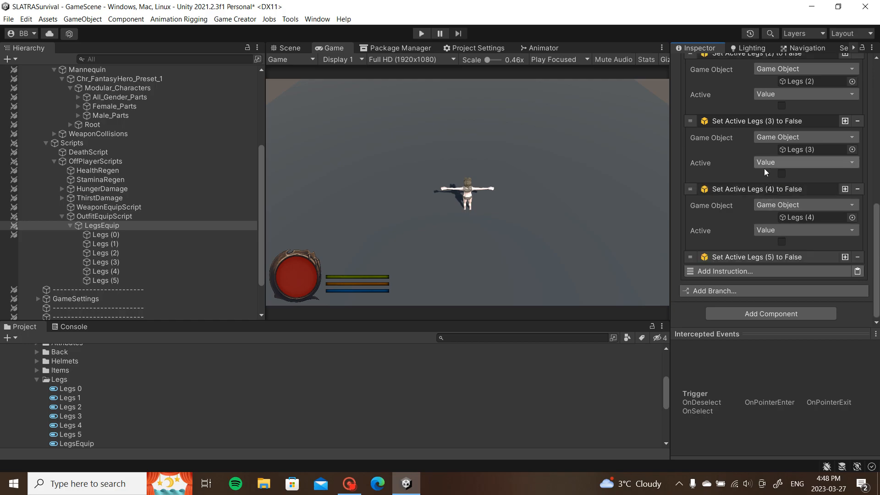
{"action": "left_click", "coordinate": [757, 188]}
{"action": "left_click", "coordinate": [754, 178]}
{"action": "left_click", "coordinate": [757, 160]}
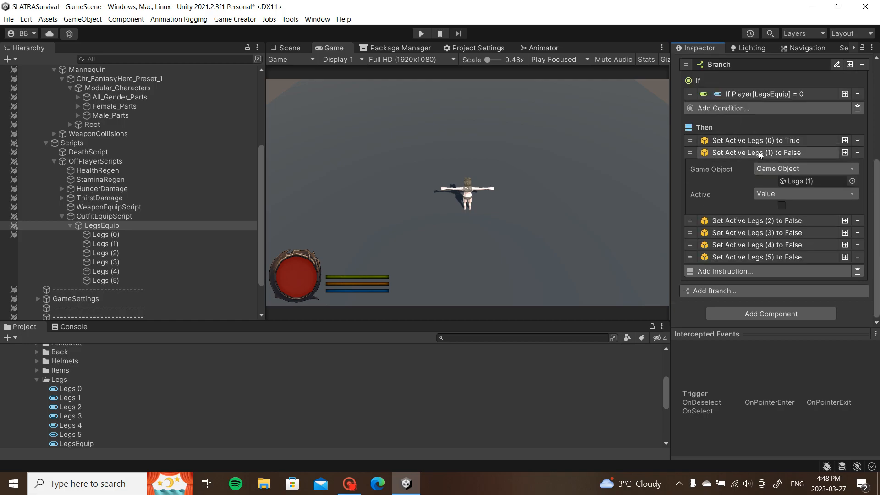
{"action": "left_click", "coordinate": [758, 151]}
Step: Copy the Trigger component of Legs (0) and paste it as a new component on the same object
{"action": "left_click", "coordinate": [105, 234]}
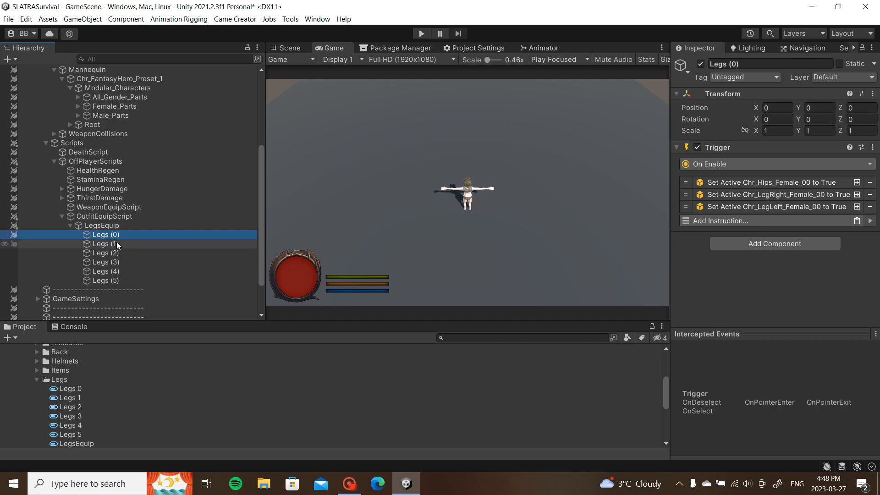
{"action": "right_click", "coordinate": [739, 148]}
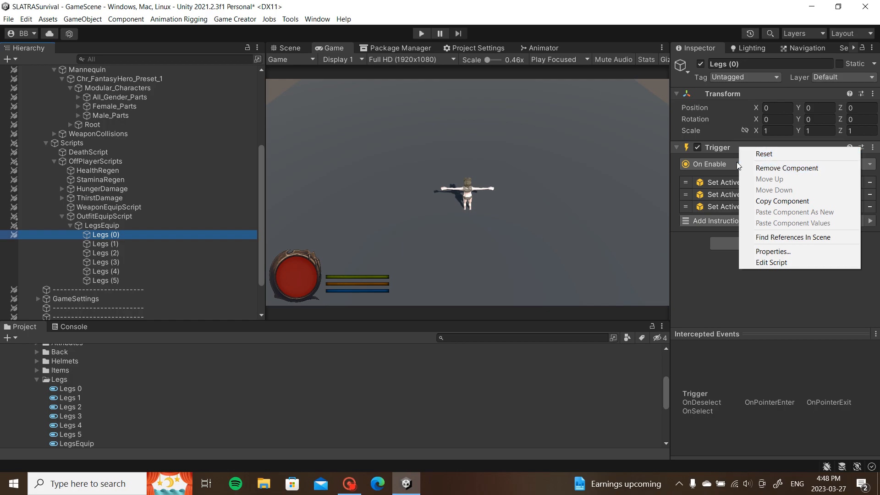
{"action": "right_click", "coordinate": [727, 148]}
{"action": "left_click", "coordinate": [758, 202]}
{"action": "right_click", "coordinate": [747, 147]}
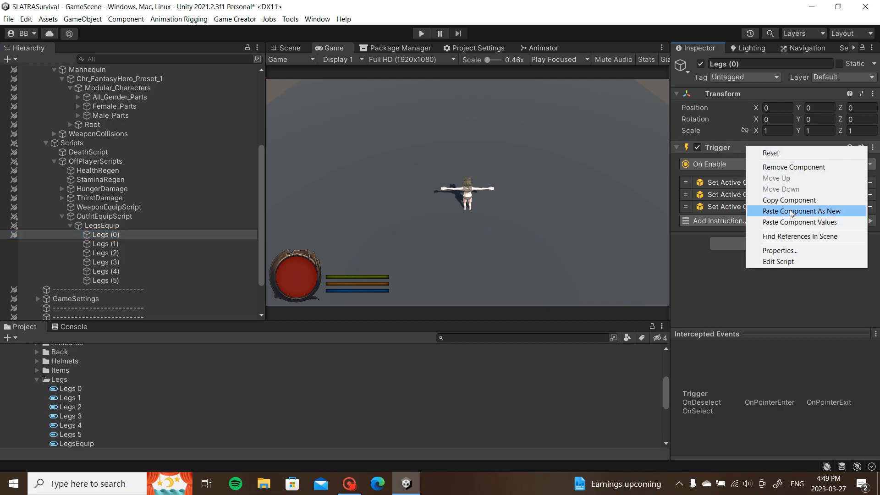
{"action": "left_click", "coordinate": [790, 211]}
Step: In the second Trigger of Legs (0), set the Female_00 hips, right leg and left leg instructions to False and collapse them
{"action": "scroll", "coordinate": [788, 229], "scroll_direction": "down", "scroll_amount": 1}
{"action": "left_click", "coordinate": [774, 265]}
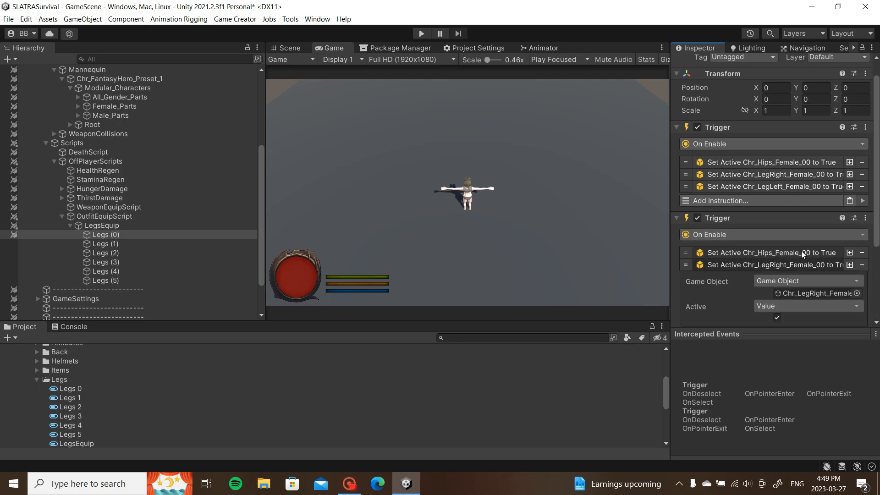
{"action": "left_click", "coordinate": [801, 252]}
{"action": "scroll", "coordinate": [824, 220], "scroll_direction": "down", "scroll_amount": 2}
{"action": "left_click", "coordinate": [777, 212]}
{"action": "scroll", "coordinate": [778, 214], "scroll_direction": "down", "scroll_amount": 1}
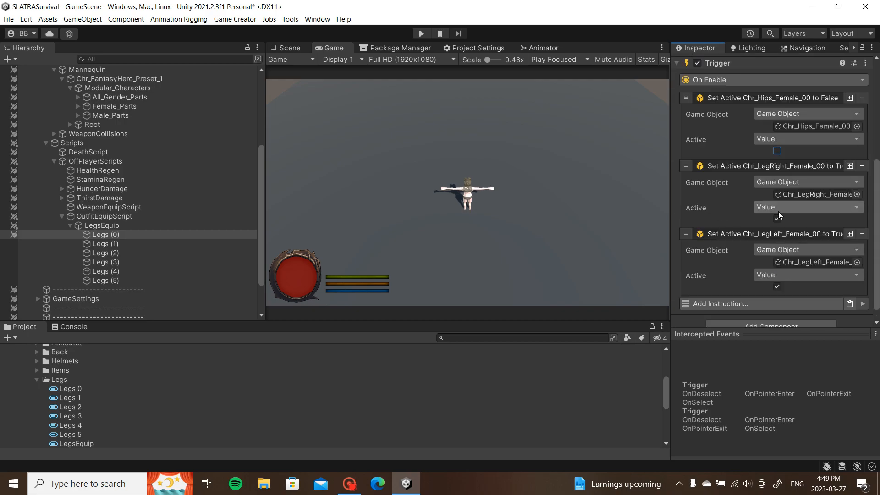
{"action": "left_click", "coordinate": [776, 219]}
{"action": "left_click", "coordinate": [776, 287]}
{"action": "left_click", "coordinate": [774, 236]}
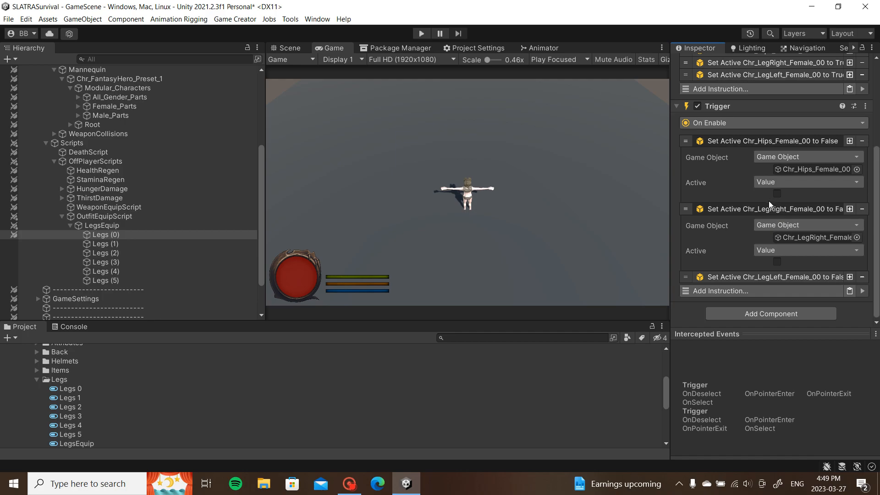
{"action": "left_click", "coordinate": [768, 207]}
{"action": "left_click", "coordinate": [752, 196]}
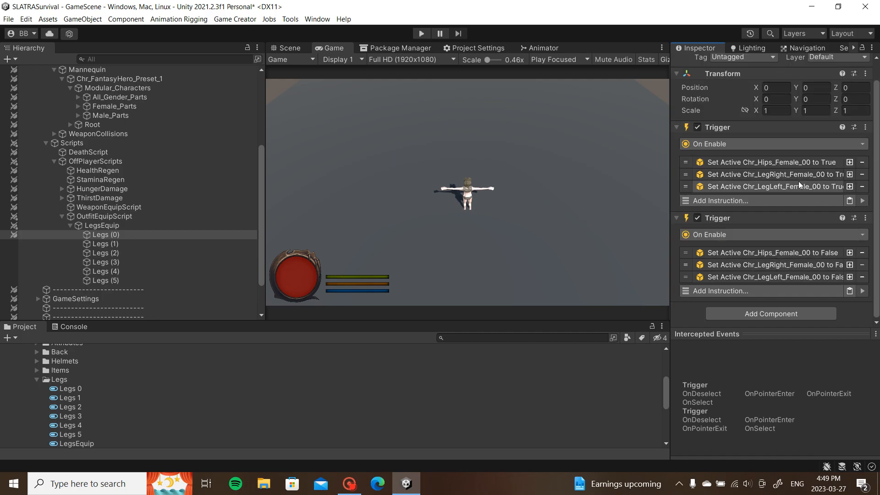
Step: Change the event of the second Trigger on Legs (0) to On Disable
{"action": "left_click", "coordinate": [734, 235]}
{"action": "type", "text": "disa"}
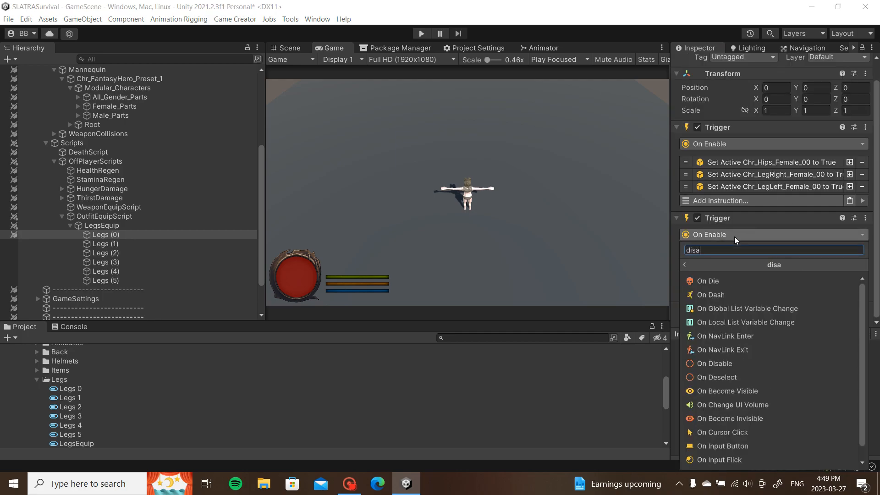
{"action": "type", "text": "ble"}
{"action": "left_click", "coordinate": [710, 279]}
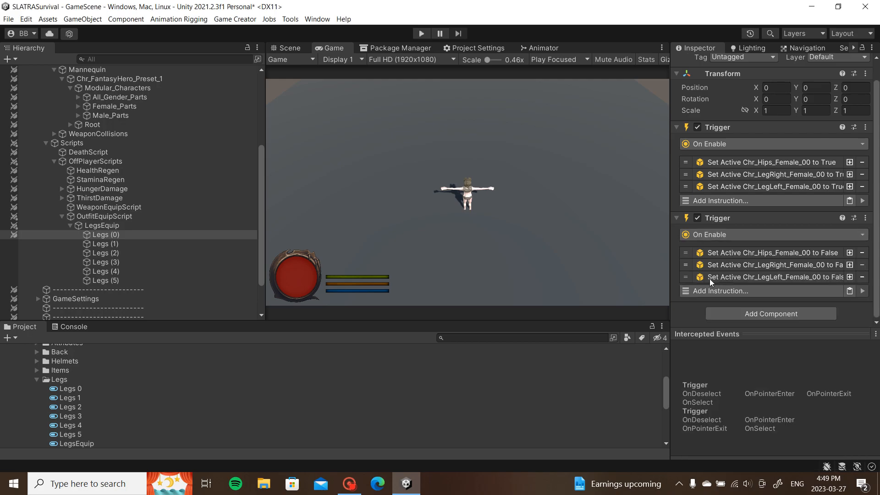
{"action": "scroll", "coordinate": [744, 221], "scroll_direction": "up", "scroll_amount": 1}
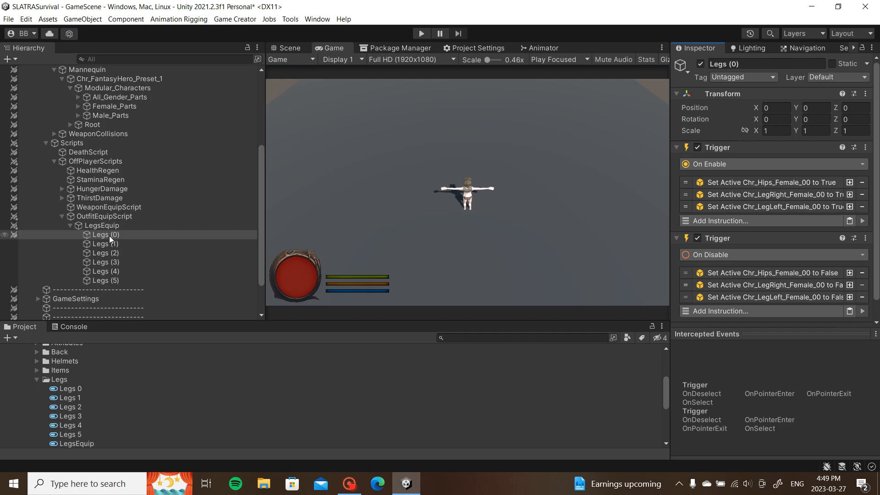
{"action": "scroll", "coordinate": [763, 253], "scroll_direction": "down", "scroll_amount": 1}
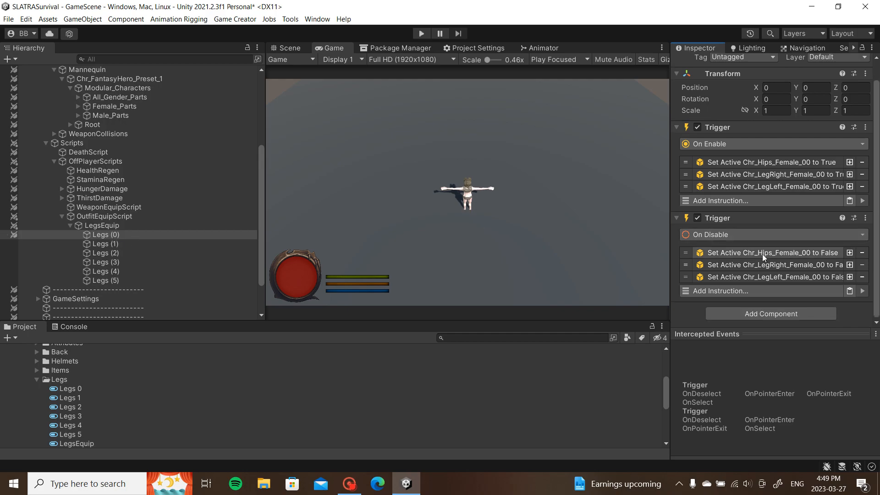
Step: Locate the hips part referenced by the first instruction of Legs (1) and view the character up close from the front in the Scene view
{"action": "left_click", "coordinate": [116, 244]}
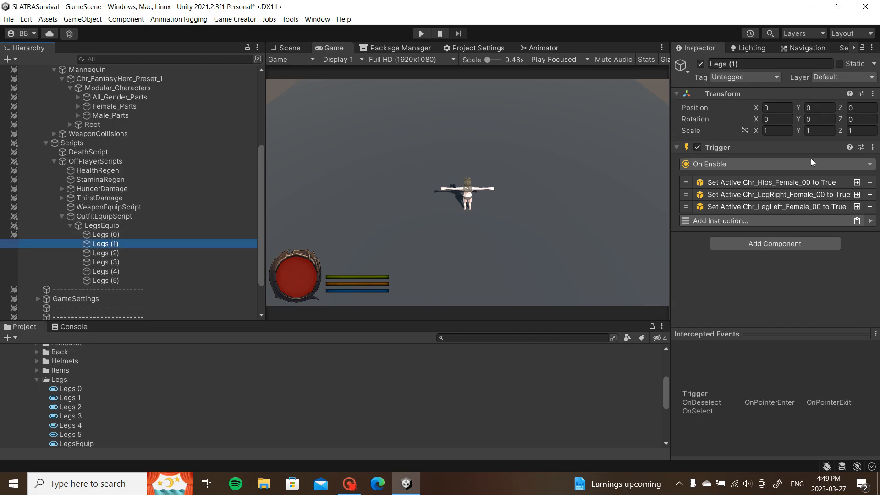
{"action": "left_click", "coordinate": [797, 182]}
{"action": "left_click", "coordinate": [816, 211]}
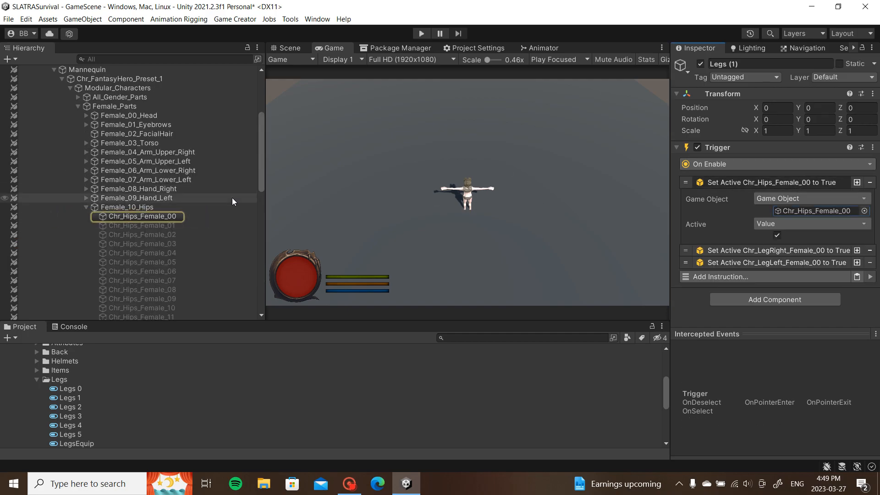
{"action": "left_click", "coordinate": [286, 48]}
{"action": "key", "text": "f"}
{"action": "scroll", "coordinate": [483, 136], "scroll_direction": "up", "scroll_amount": 10}
{"action": "left_click_drag", "start_coordinate": [484, 136], "coordinate": [0, 110], "text": "alt"}
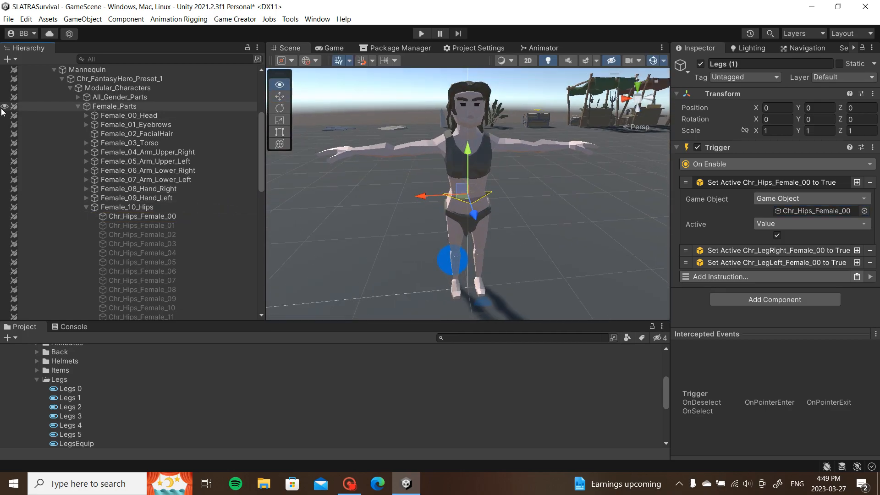
{"action": "left_click_drag", "start_coordinate": [418, 193], "coordinate": [397, 179], "text": "alt"}
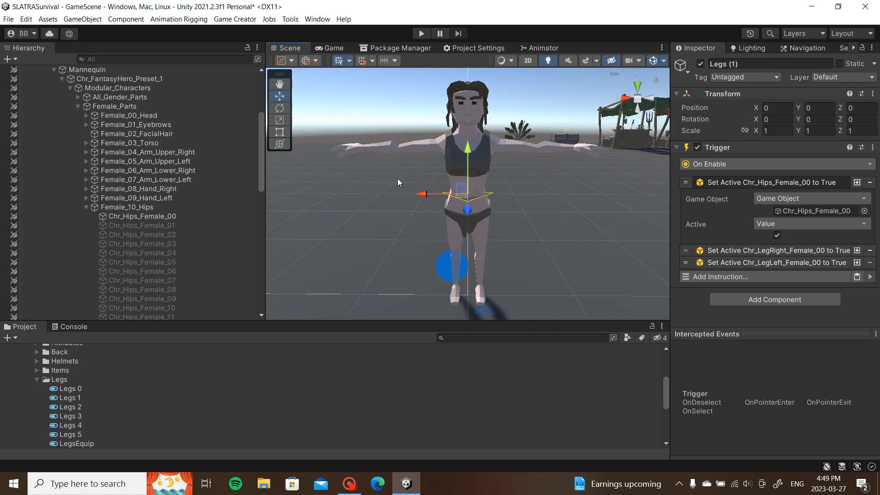
{"action": "key", "text": "ctrl+z"}
{"action": "key", "text": "ctrl+y"}
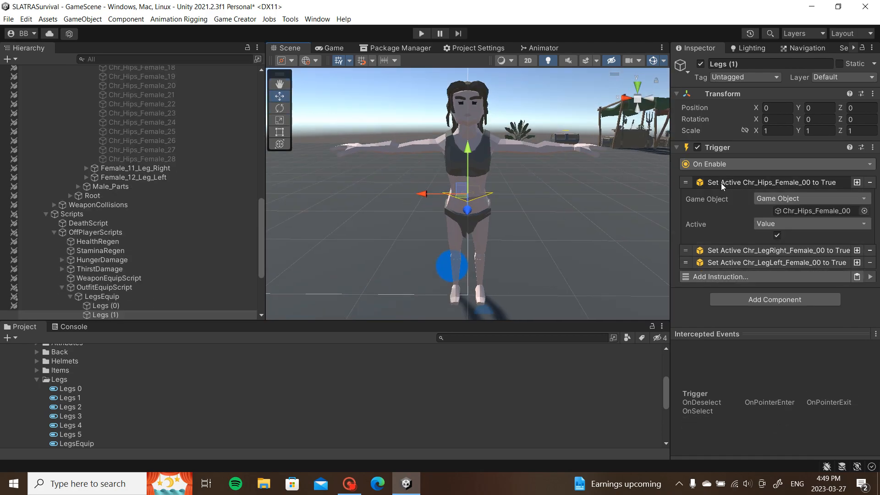
Step: Expand the two leg instructions of Legs (1) and the Female_11_Leg_Right and Female_12_Leg_Left groups
{"action": "left_click", "coordinate": [765, 259]}
{"action": "left_click", "coordinate": [772, 251]}
{"action": "scroll", "coordinate": [172, 175], "scroll_direction": "up", "scroll_amount": 5}
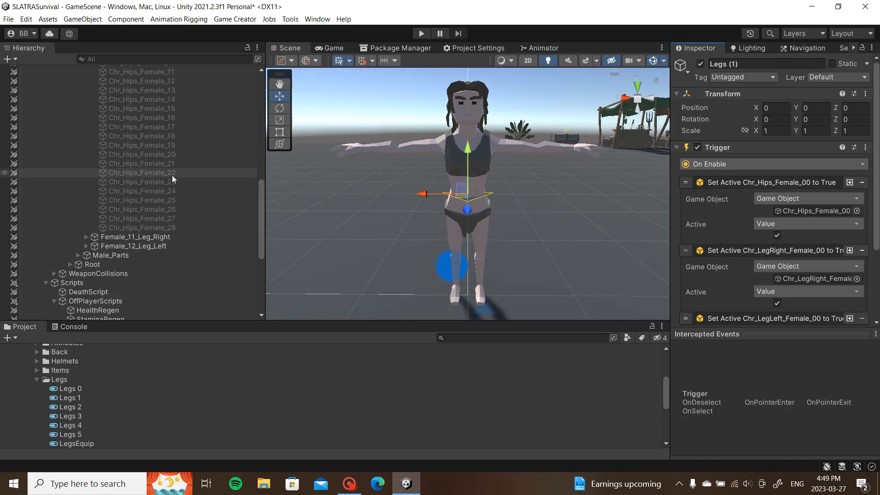
{"action": "left_click", "coordinate": [86, 246]}
{"action": "left_click", "coordinate": [86, 236]}
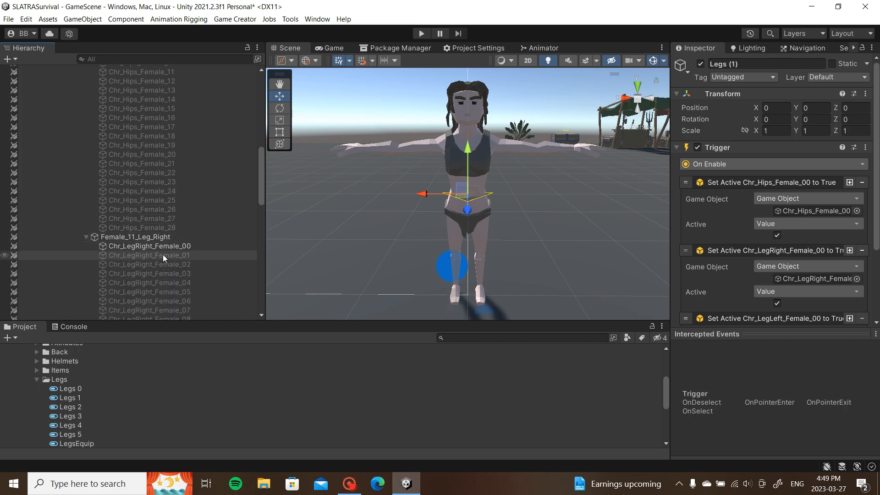
Step: Deactivate Chr_LegRight_Female_00, Chr_LegLeft_Female_00 and Chr_Hips_Female_00 on the character together
{"action": "left_click", "coordinate": [151, 246]}
{"action": "scroll", "coordinate": [200, 252], "scroll_direction": "down", "scroll_amount": 7}
{"action": "left_click", "coordinate": [202, 232], "text": "ctrl"}
{"action": "scroll", "coordinate": [192, 202], "scroll_direction": "up", "scroll_amount": 16}
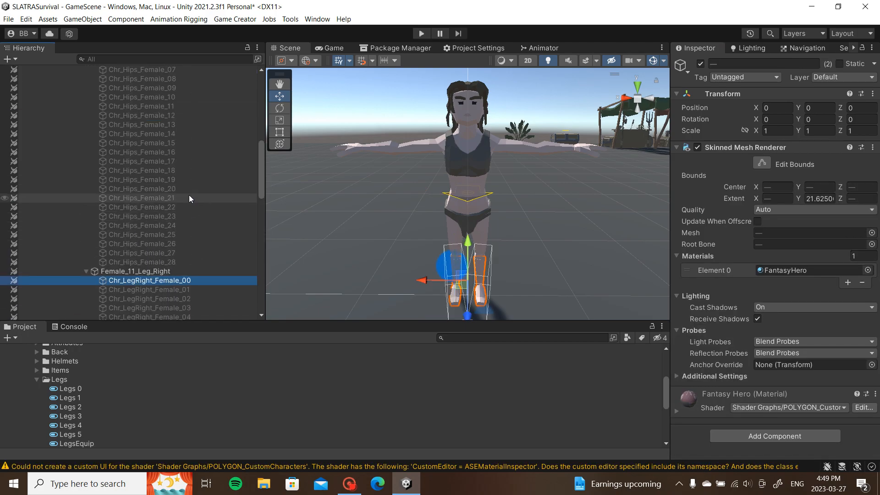
{"action": "left_click", "coordinate": [178, 211], "text": "ctrl"}
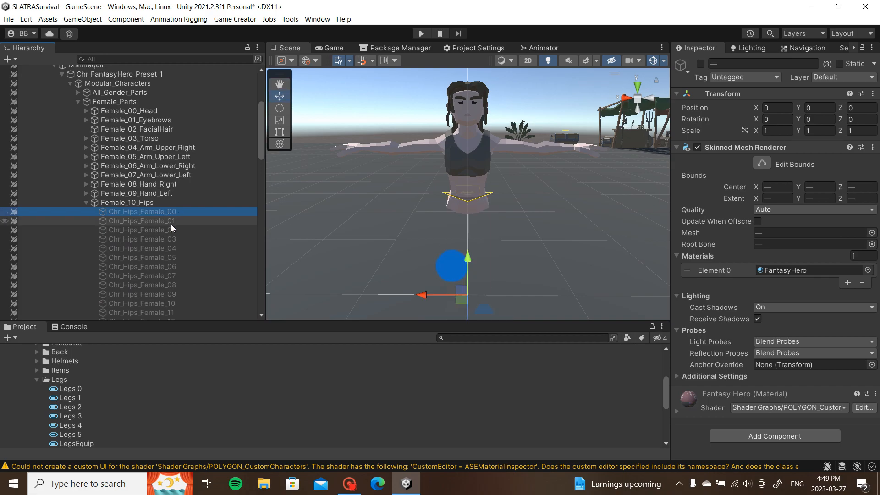
Step: Activate Chr_Hips_Female_01, Chr_LegRight_Female_01 and Chr_LegLeft_Female_01 together and check them on the character
{"action": "left_click", "coordinate": [172, 220]}
{"action": "scroll", "coordinate": [201, 210], "scroll_direction": "down", "scroll_amount": 9}
{"action": "scroll", "coordinate": [193, 240], "scroll_direction": "down", "scroll_amount": 9}
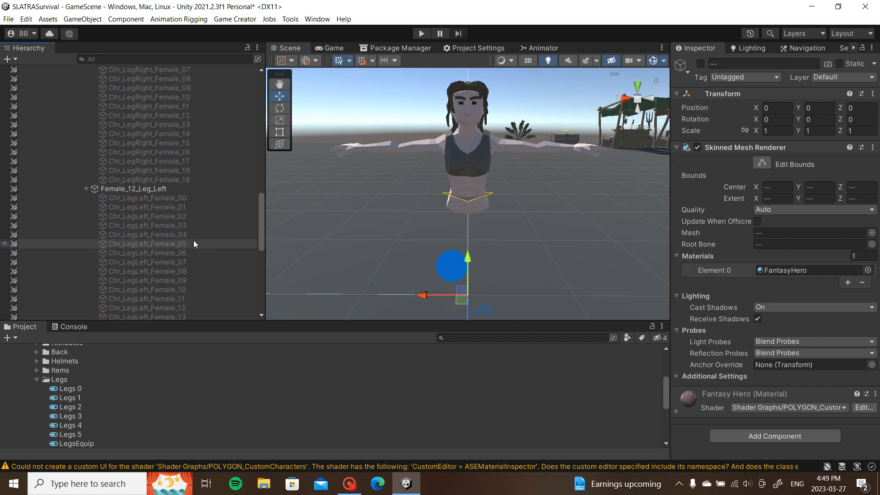
{"action": "left_click", "coordinate": [199, 206], "text": "ctrl"}
{"action": "key", "text": "alt+shift+a"}
{"action": "left_click_drag", "start_coordinate": [529, 186], "coordinate": [459, 189], "text": "alt"}
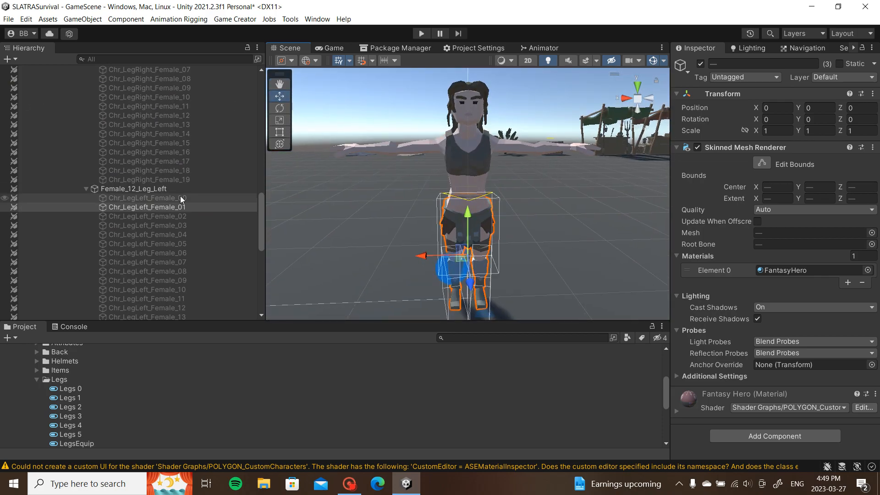
Step: In the On Enable Trigger of Legs (1), assign the Female_01 hips, right leg and left leg parts to the three Set Active instructions
{"action": "scroll", "coordinate": [180, 196], "scroll_direction": "down", "scroll_amount": 10}
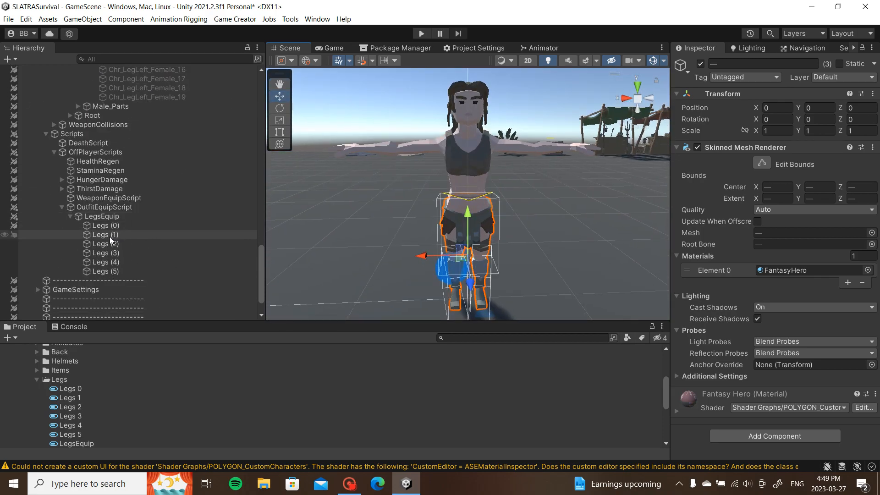
{"action": "left_click", "coordinate": [109, 236]}
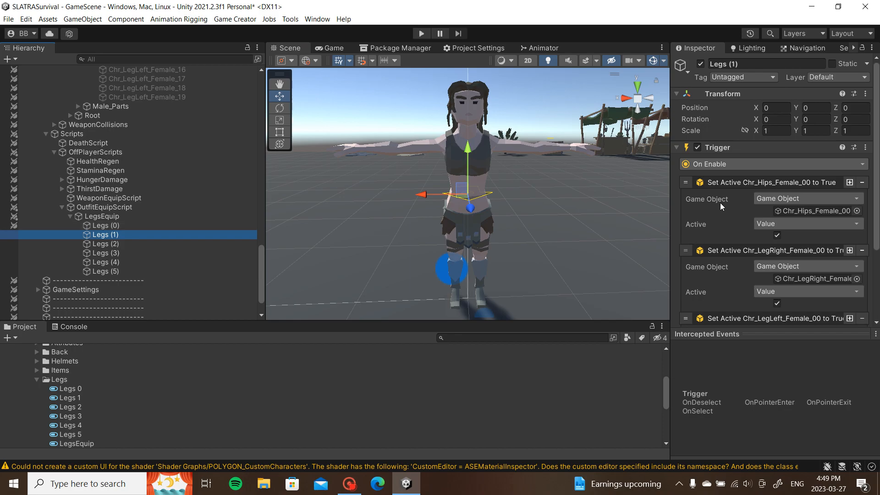
{"action": "scroll", "coordinate": [178, 122], "scroll_direction": "up", "scroll_amount": 5}
{"action": "scroll", "coordinate": [183, 200], "scroll_direction": "up", "scroll_amount": 10}
{"action": "left_click_drag", "start_coordinate": [152, 118], "coordinate": [825, 213]}
{"action": "scroll", "coordinate": [195, 211], "scroll_direction": "down", "scroll_amount": 6}
{"action": "left_click_drag", "start_coordinate": [184, 221], "coordinate": [805, 223]}
{"action": "scroll", "coordinate": [206, 266], "scroll_direction": "down", "scroll_amount": 5}
{"action": "left_click_drag", "start_coordinate": [184, 309], "coordinate": [820, 247]}
{"action": "left_click", "coordinate": [798, 219]}
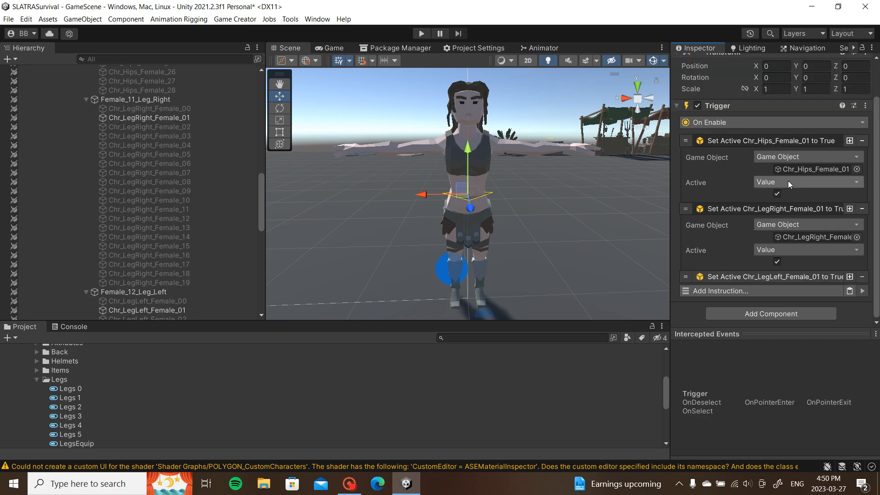
{"action": "left_click", "coordinate": [774, 208]}
{"action": "left_click", "coordinate": [776, 183]}
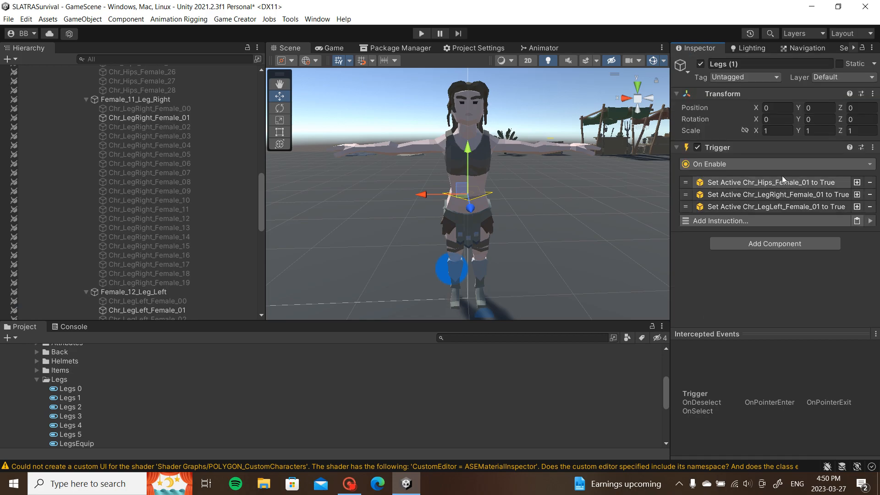
Step: Paste a copy of the Trigger on Legs (1) as a new component and set its event to On Disable
{"action": "right_click", "coordinate": [785, 145]}
{"action": "left_click", "coordinate": [799, 200]}
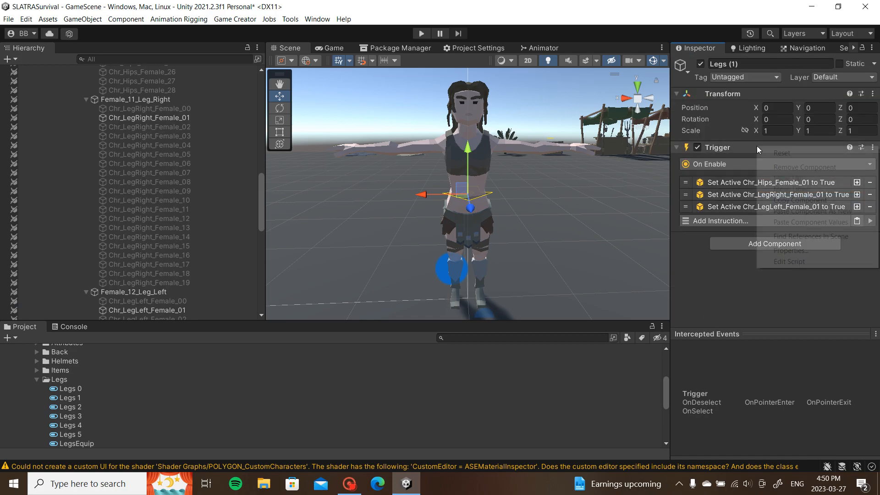
{"action": "left_click", "coordinate": [800, 212]}
{"action": "left_click", "coordinate": [776, 237]}
{"action": "left_click", "coordinate": [773, 241]}
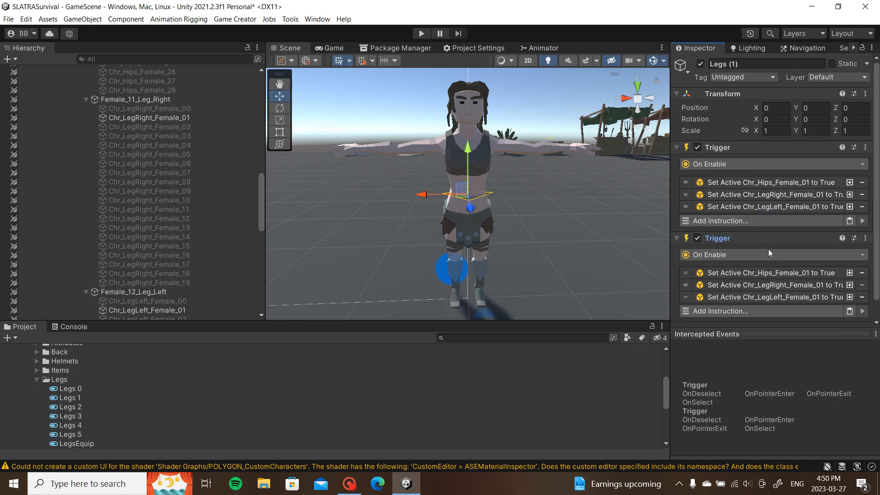
{"action": "left_click", "coordinate": [759, 254]}
{"action": "type", "text": "dis"}
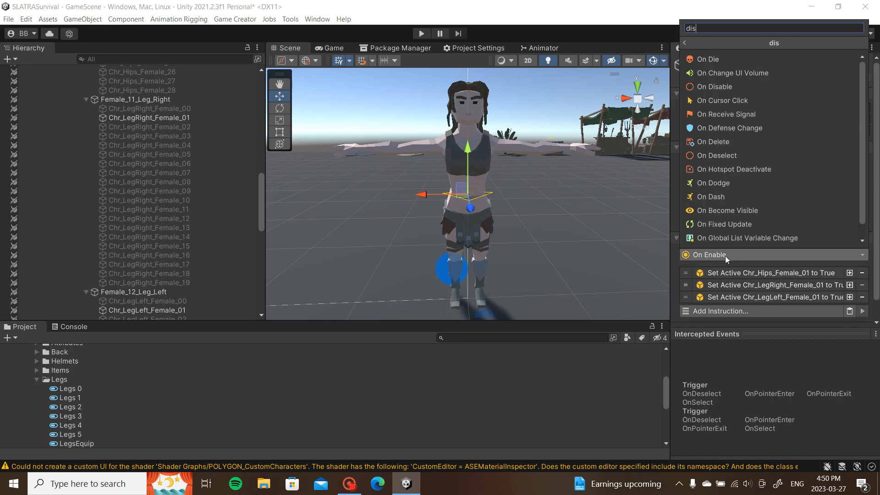
{"action": "left_click", "coordinate": [727, 87]}
Step: In the On Disable Trigger of Legs (1), set the Female_01 hips, right leg and left leg instructions to False and collapse them
{"action": "scroll", "coordinate": [805, 204], "scroll_direction": "down", "scroll_amount": 1}
{"action": "left_click", "coordinate": [798, 255]}
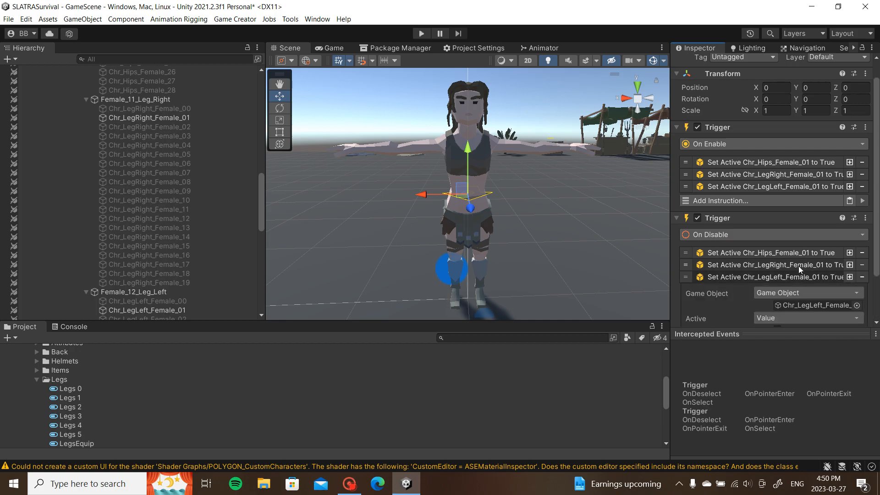
{"action": "scroll", "coordinate": [801, 259], "scroll_direction": "down", "scroll_amount": 3}
{"action": "left_click", "coordinate": [776, 212]}
{"action": "left_click", "coordinate": [777, 279]}
{"action": "scroll", "coordinate": [777, 279], "scroll_direction": "down", "scroll_amount": 1}
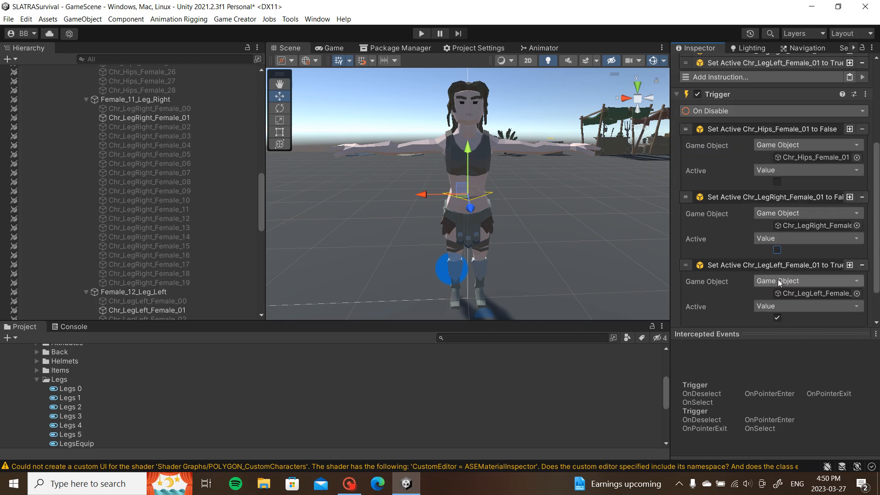
{"action": "left_click", "coordinate": [778, 317]}
{"action": "left_click", "coordinate": [767, 266]}
{"action": "left_click", "coordinate": [762, 212]}
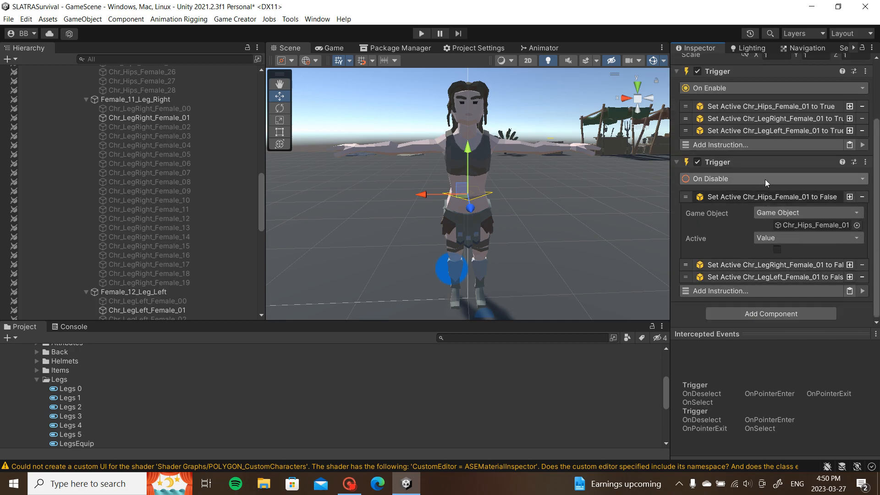
{"action": "left_click", "coordinate": [765, 179]}
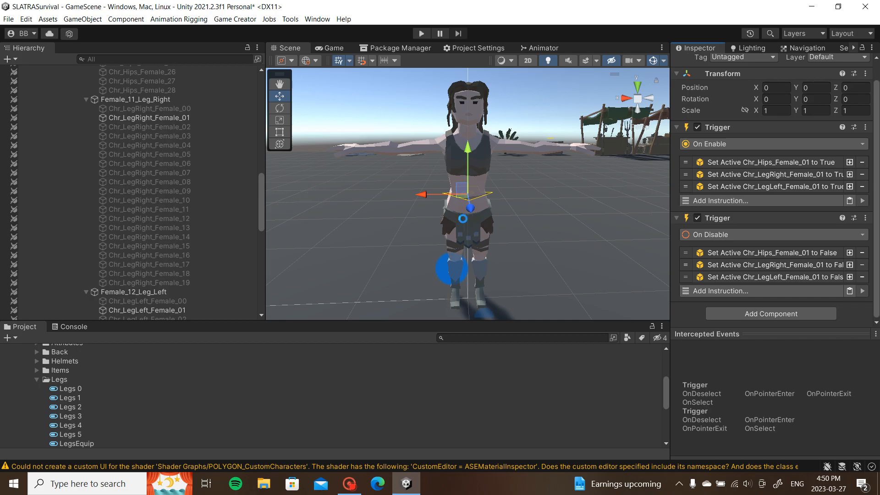
Step: Save the scene and return to the Legs (1) object under LegsEquip
{"action": "scroll", "coordinate": [176, 200], "scroll_direction": "up", "scroll_amount": 4}
{"action": "scroll", "coordinate": [174, 203], "scroll_direction": "up", "scroll_amount": 5}
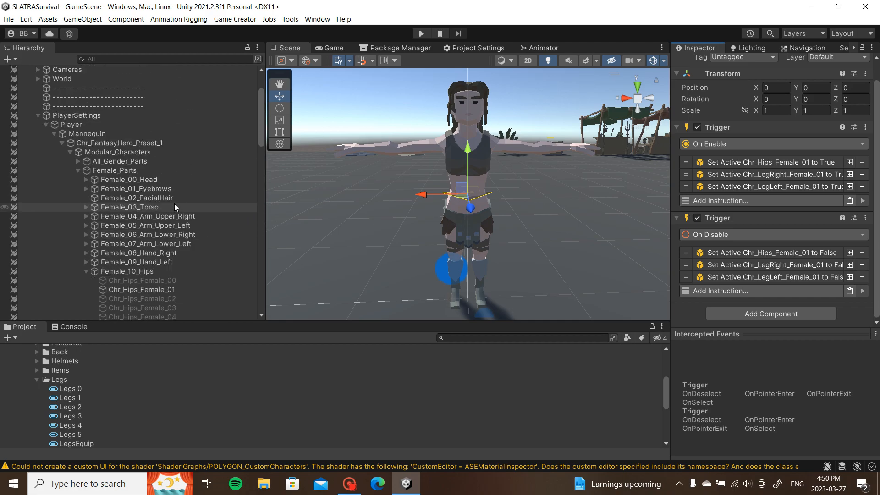
{"action": "scroll", "coordinate": [167, 209], "scroll_direction": "down", "scroll_amount": 10}
{"action": "left_click", "coordinate": [108, 194]}
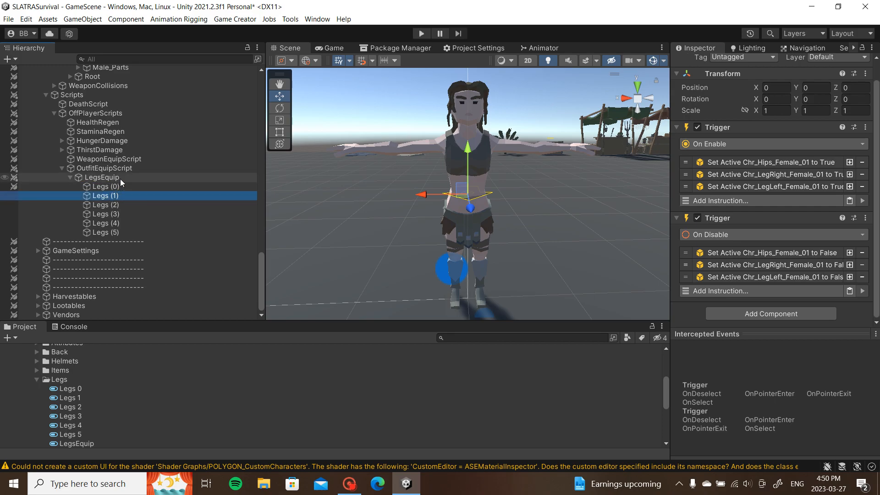
Step: Duplicate the LegsEquip = 0 branch in the Conditions of LegsEquip and set the copy's comparison value to 1
{"action": "left_click", "coordinate": [120, 178]}
{"action": "scroll", "coordinate": [766, 192], "scroll_direction": "down", "scroll_amount": 4}
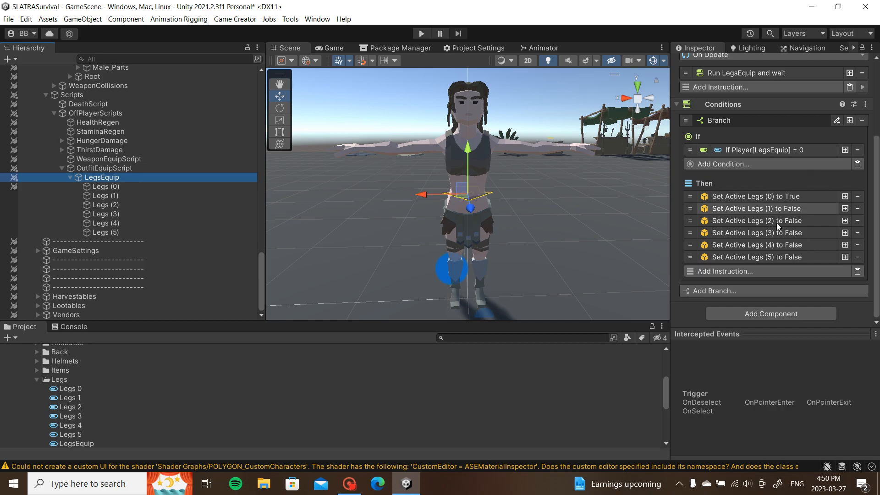
{"action": "left_click", "coordinate": [849, 121]}
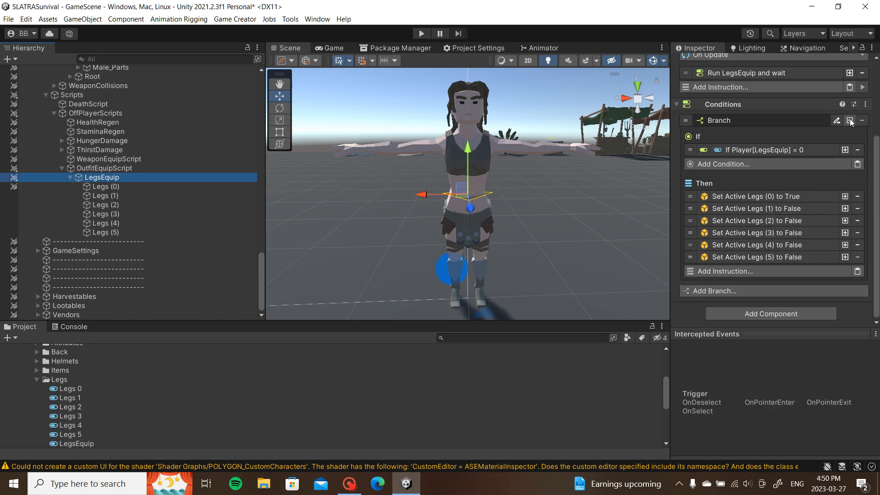
{"action": "scroll", "coordinate": [820, 152], "scroll_direction": "down", "scroll_amount": 3}
{"action": "scroll", "coordinate": [813, 167], "scroll_direction": "down", "scroll_amount": 3}
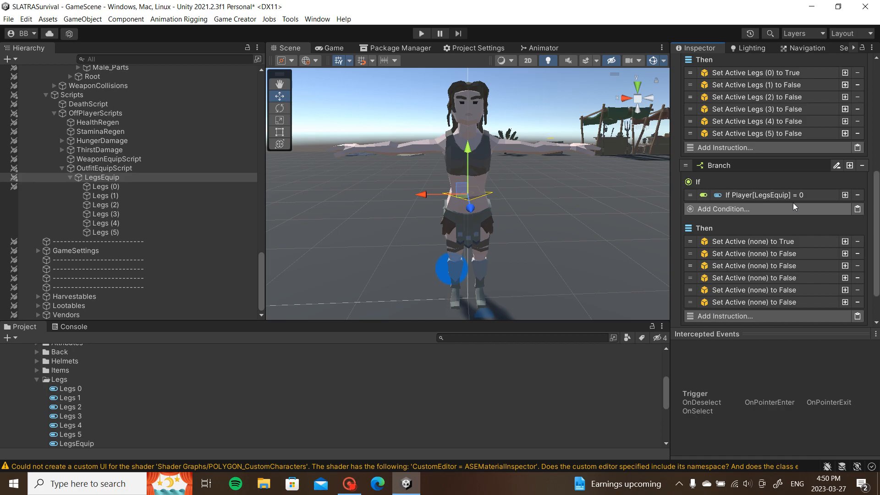
{"action": "left_click", "coordinate": [788, 195]}
{"action": "left_click", "coordinate": [807, 272]}
{"action": "type", "text": "1"}
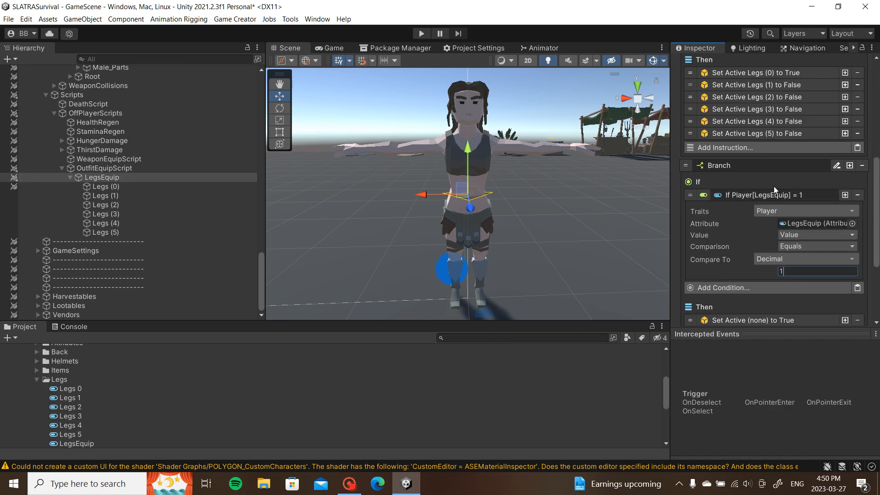
{"action": "left_click", "coordinate": [773, 194]}
Step: In the LegsEquip = 1 branch, assign Legs (1) to the True instruction and Legs (0) to the first False instruction
{"action": "left_click", "coordinate": [769, 240]}
{"action": "left_click_drag", "start_coordinate": [112, 195], "coordinate": [815, 270]}
{"action": "left_click", "coordinate": [795, 246]}
{"action": "left_click", "coordinate": [796, 253]}
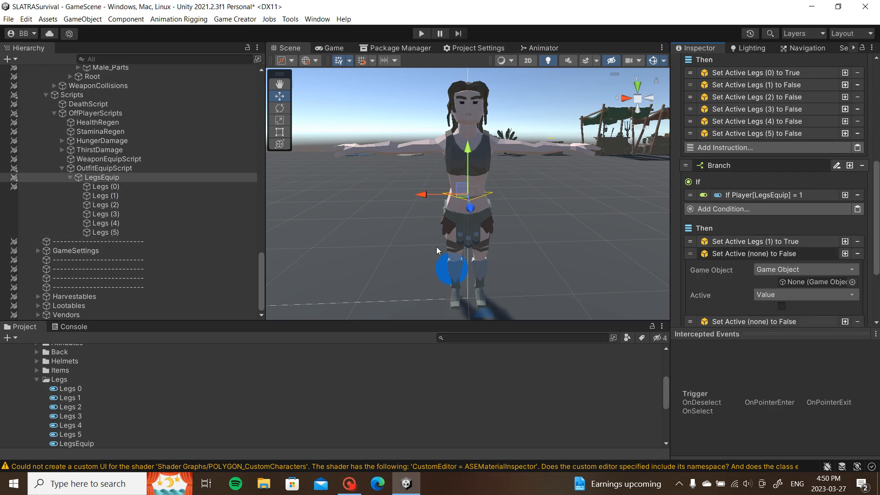
{"action": "left_click_drag", "start_coordinate": [101, 186], "coordinate": [806, 281]}
{"action": "left_click", "coordinate": [801, 254]}
Step: Assign Legs (2) and Legs (3) to the second and third False instructions of the LegsEquip = 1 branch
{"action": "left_click", "coordinate": [802, 265]}
{"action": "left_click_drag", "start_coordinate": [153, 210], "coordinate": [820, 292]}
{"action": "left_click", "coordinate": [799, 270]}
{"action": "left_click", "coordinate": [785, 279]}
{"action": "left_click_drag", "start_coordinate": [127, 212], "coordinate": [820, 295]}
{"action": "left_click", "coordinate": [785, 279]}
Step: Assign Legs (4) and Legs (5) to the last two False instructions of the LegsEquip = 1 branch and save the scene
{"action": "left_click", "coordinate": [781, 301]}
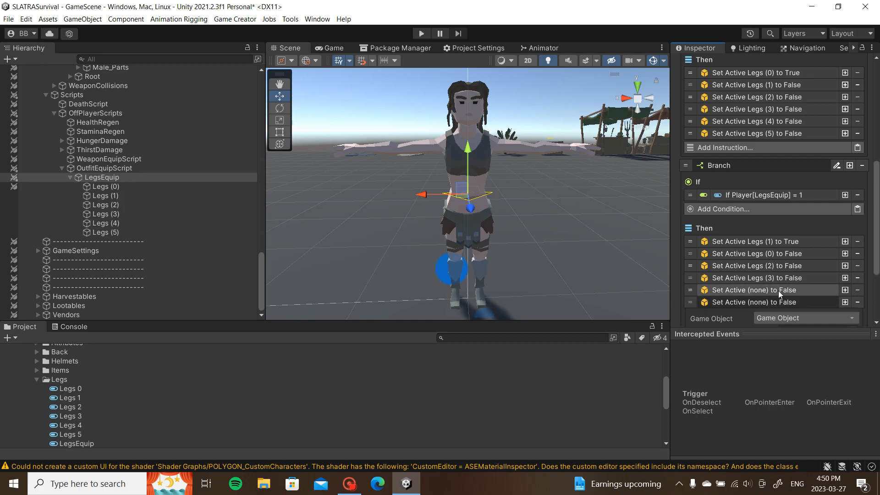
{"action": "left_click", "coordinate": [778, 290]}
{"action": "scroll", "coordinate": [778, 290], "scroll_direction": "down", "scroll_amount": 4}
{"action": "left_click_drag", "start_coordinate": [110, 223], "coordinate": [835, 294]}
{"action": "left_click", "coordinate": [770, 265]}
{"action": "left_click", "coordinate": [771, 198]}
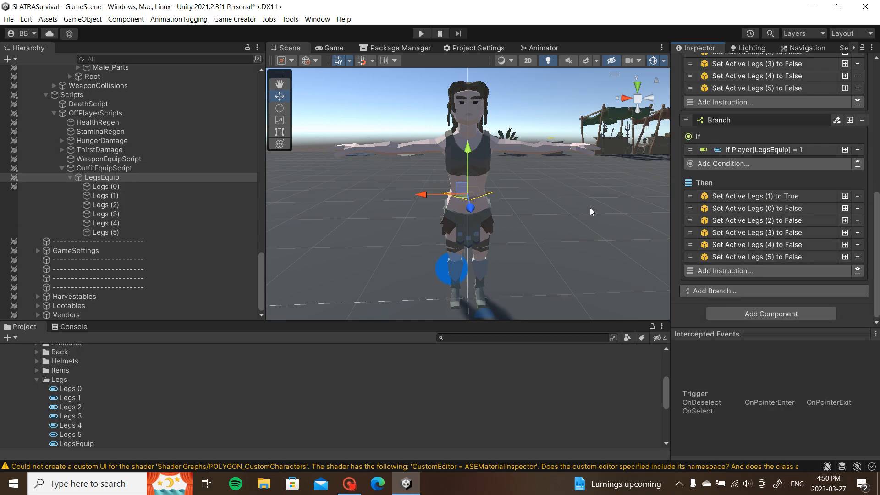
{"action": "key", "text": "ctrl+s"}
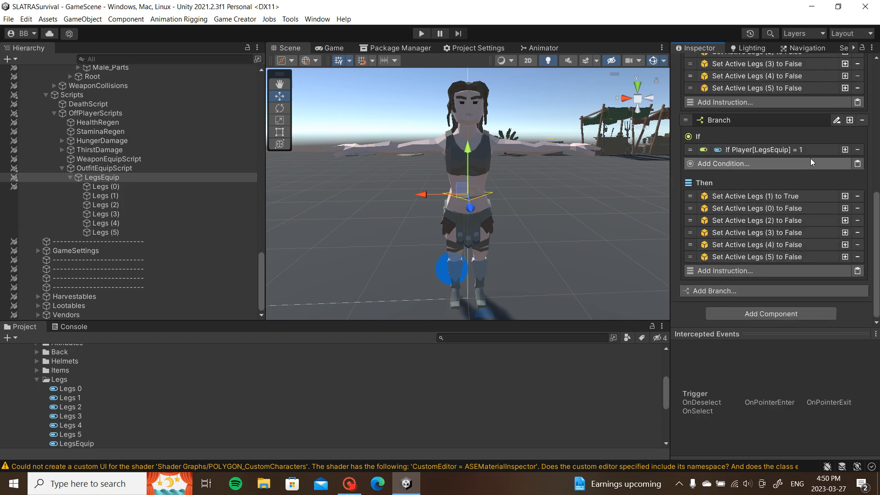
Step: Duplicate the completed LegsEquip = 1 branch to serve as the base for another legs value
{"action": "left_click", "coordinate": [849, 120]}
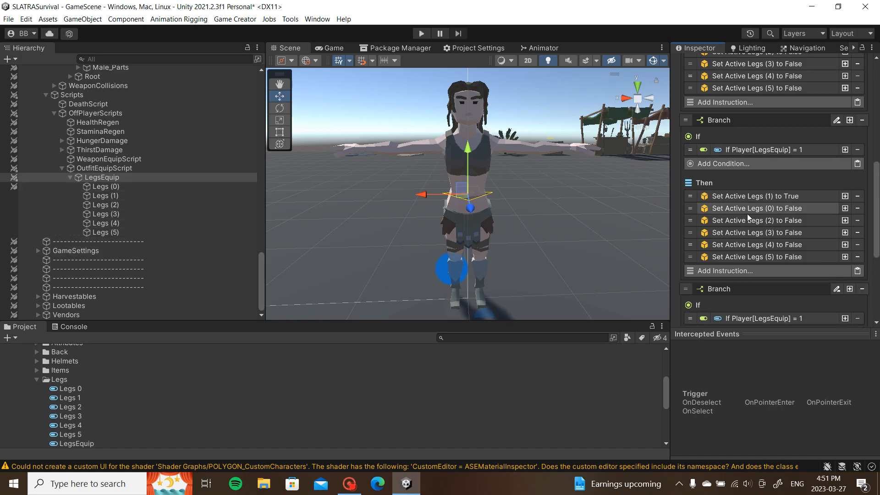
{"action": "scroll", "coordinate": [744, 213], "scroll_direction": "down", "scroll_amount": 3}
{"action": "scroll", "coordinate": [765, 226], "scroll_direction": "down", "scroll_amount": 2}
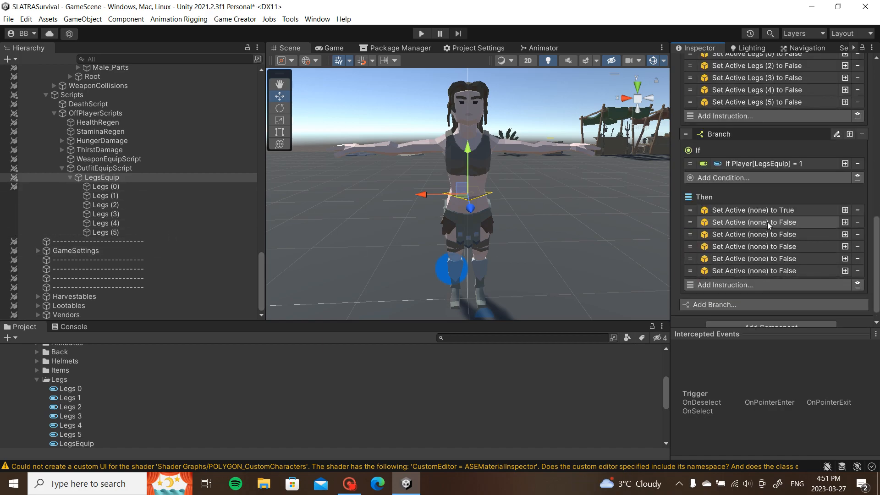
{"action": "scroll", "coordinate": [796, 165], "scroll_direction": "up", "scroll_amount": 3}
{"action": "scroll", "coordinate": [795, 166], "scroll_direction": "down", "scroll_amount": 4}
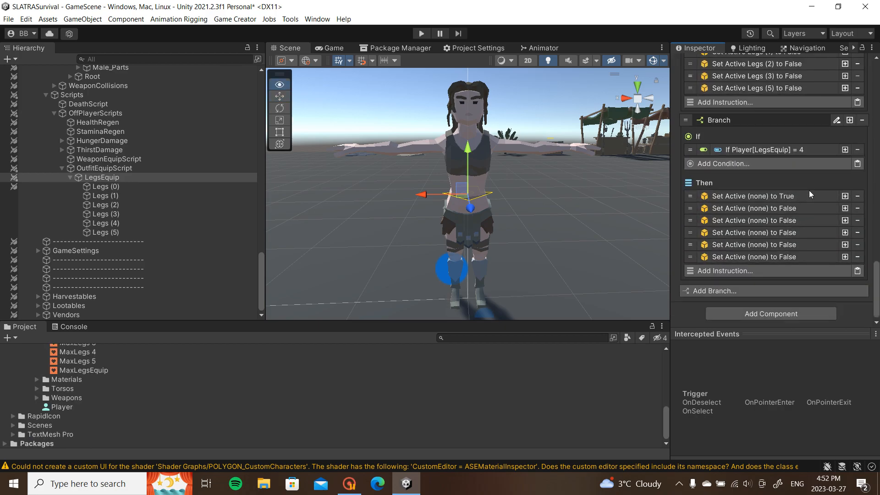
Step: Set the comparison value in the last LegsEquip branch's condition to 5
{"action": "left_click", "coordinate": [815, 149]}
{"action": "left_click", "coordinate": [815, 226]}
{"action": "type", "text": "5"}
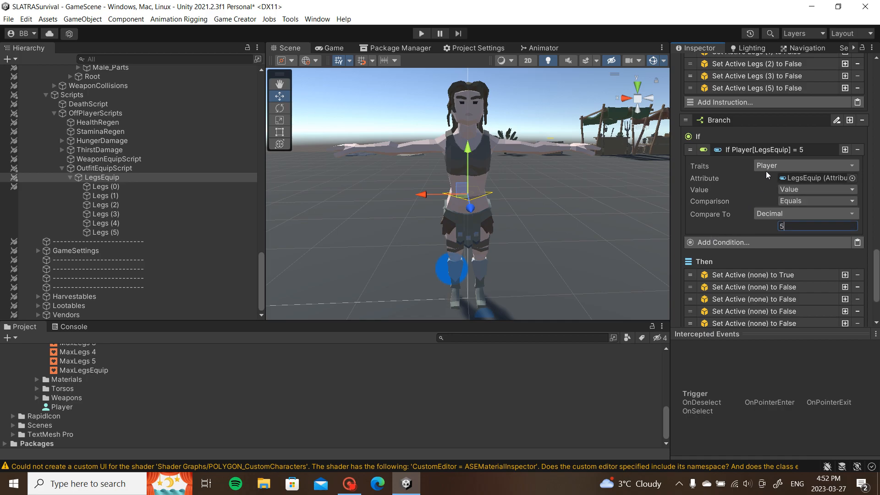
{"action": "left_click", "coordinate": [774, 151]}
Step: In the LegsEquip = 5 branch, assign Legs (5) to the True instruction and Legs (0) to the first False instruction
{"action": "left_click", "coordinate": [769, 196]}
{"action": "left_click_drag", "start_coordinate": [106, 232], "coordinate": [797, 224]}
{"action": "left_click", "coordinate": [793, 197]}
{"action": "left_click", "coordinate": [793, 208]}
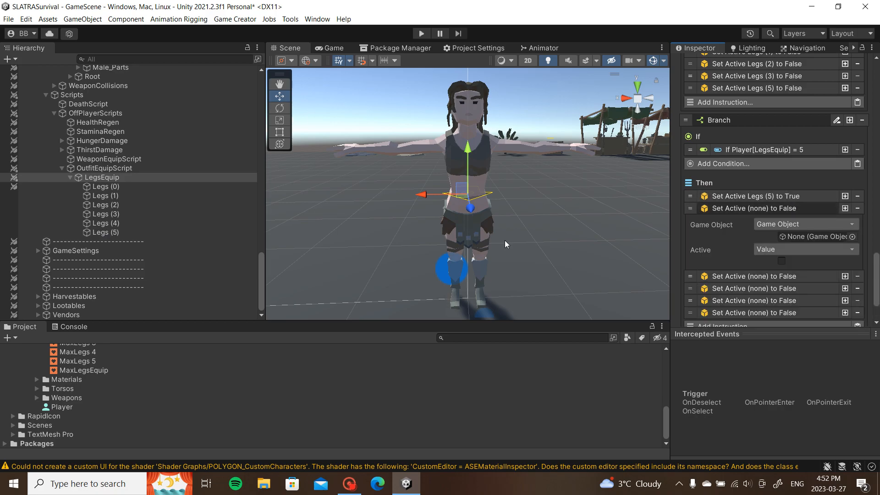
{"action": "left_click_drag", "start_coordinate": [142, 186], "coordinate": [803, 224]}
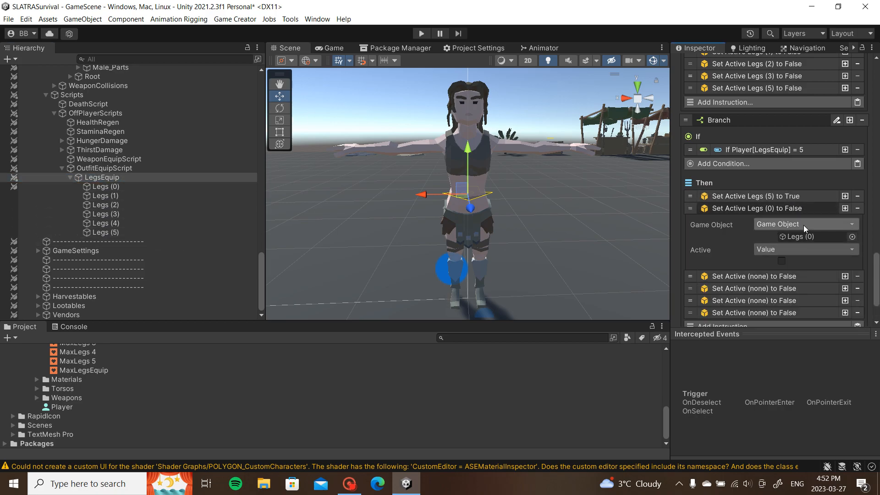
{"action": "left_click", "coordinate": [799, 209]}
Step: Assign Legs (1) and Legs (2) to the second and third False instructions of the LegsEquip = 5 branch
{"action": "left_click", "coordinate": [796, 221]}
{"action": "left_click_drag", "start_coordinate": [114, 196], "coordinate": [795, 248]}
{"action": "left_click", "coordinate": [791, 223]}
{"action": "left_click_drag", "start_coordinate": [112, 204], "coordinate": [804, 261]}
{"action": "left_click", "coordinate": [795, 233]}
Step: Assign Legs (3) and Legs (4) to the last two False instructions of the LegsEquip = 5 branch
{"action": "left_click", "coordinate": [795, 244]}
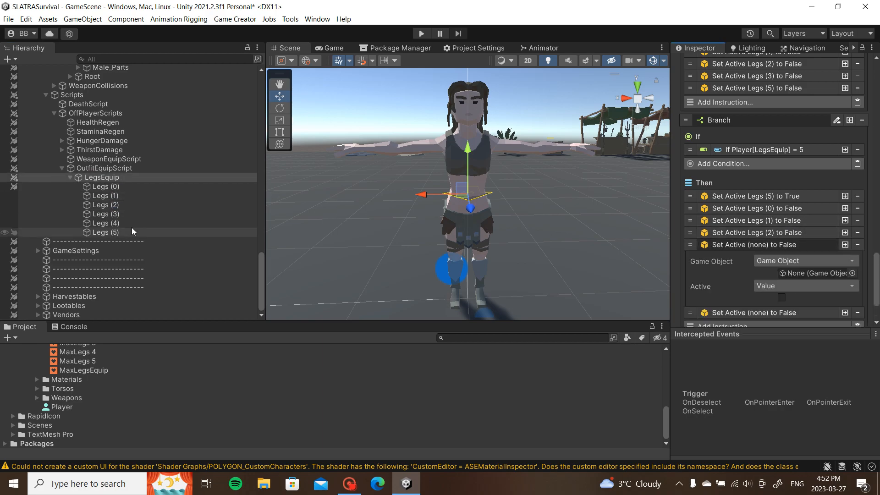
{"action": "left_click_drag", "start_coordinate": [112, 212], "coordinate": [804, 261]}
{"action": "left_click", "coordinate": [785, 246]}
{"action": "left_click", "coordinate": [787, 257]}
{"action": "left_click_drag", "start_coordinate": [69, 224], "coordinate": [820, 282]}
{"action": "left_click", "coordinate": [807, 260]}
Step: Review the LegsEquip branches and compare the On Enable and On Disable triggers of Legs (0) and Legs (1)
{"action": "scroll", "coordinate": [729, 227], "scroll_direction": "up", "scroll_amount": 10}
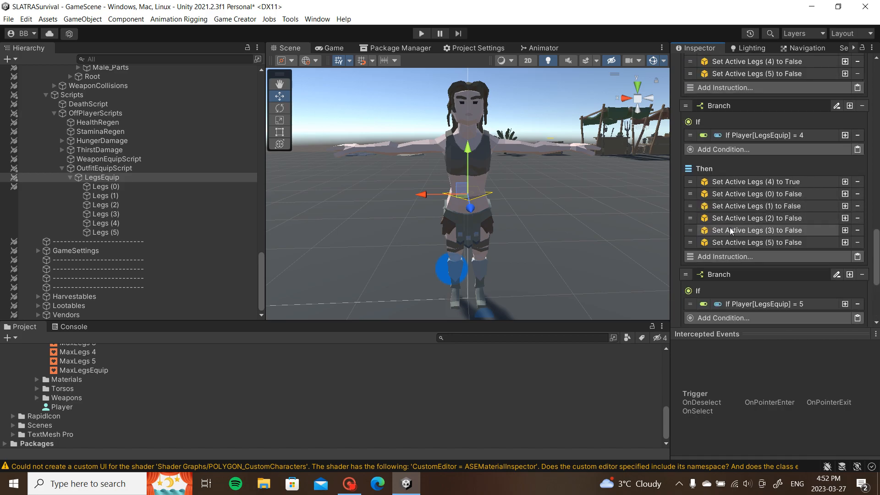
{"action": "scroll", "coordinate": [726, 226], "scroll_direction": "up", "scroll_amount": 10}
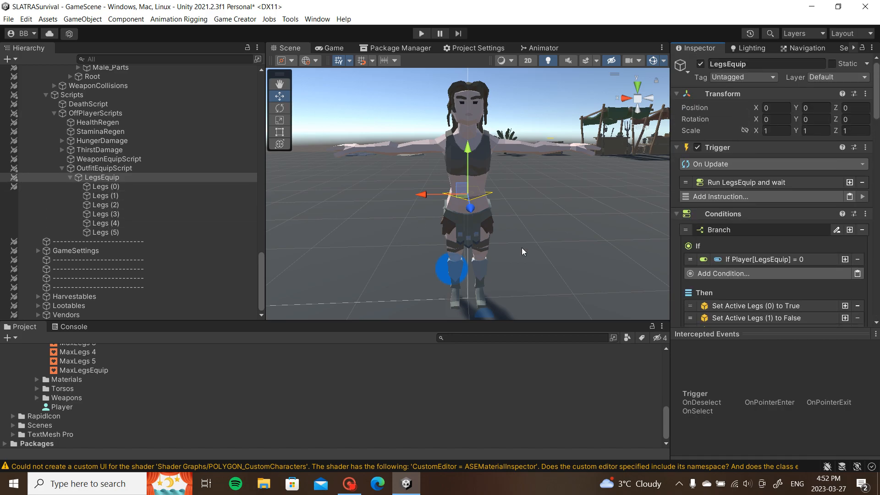
{"action": "left_click", "coordinate": [116, 187]}
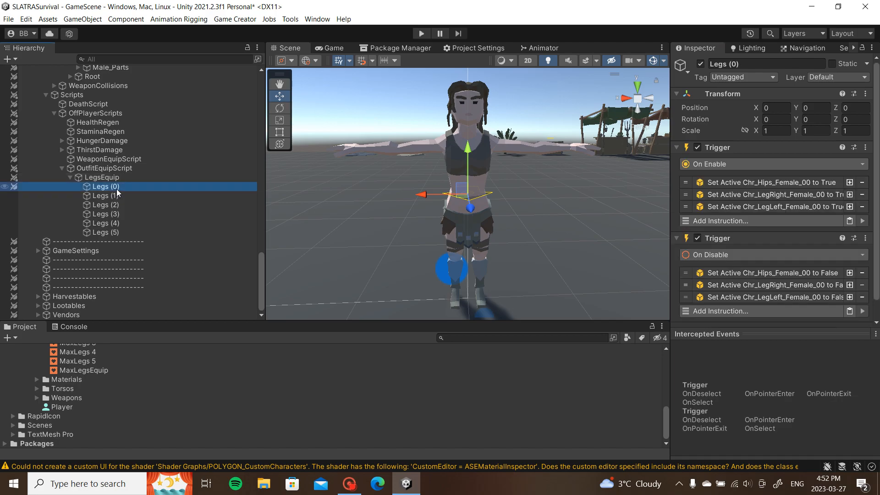
{"action": "scroll", "coordinate": [778, 183], "scroll_direction": "down", "scroll_amount": 2}
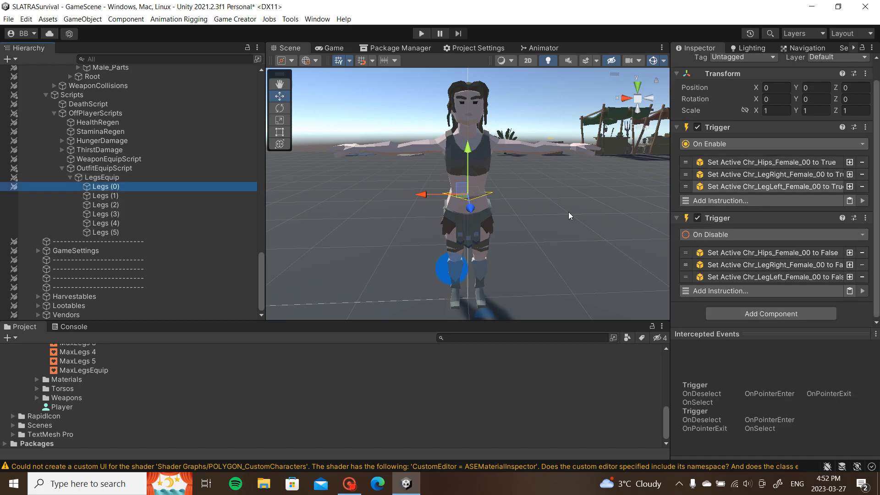
{"action": "left_click", "coordinate": [172, 197]}
{"action": "left_click", "coordinate": [175, 187]}
{"action": "left_click", "coordinate": [166, 197]}
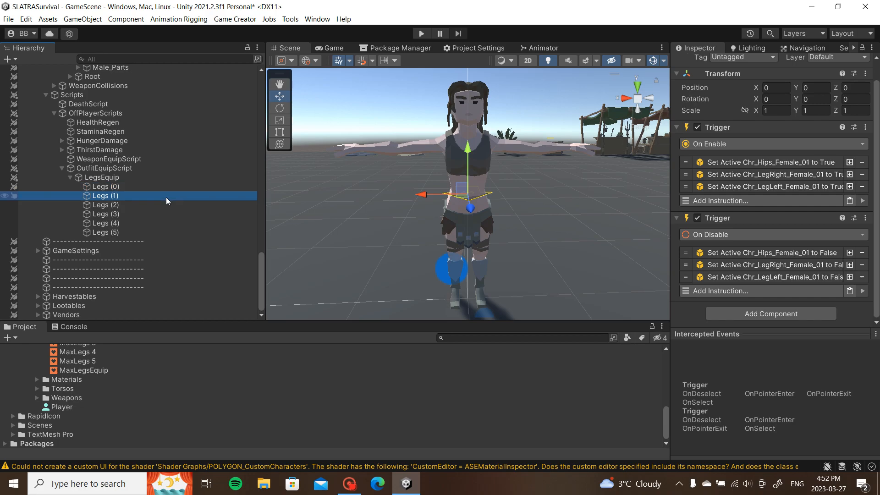
Step: Expand the three Set Active instructions in the On Enable Trigger of Legs (2)
{"action": "left_click", "coordinate": [160, 205]}
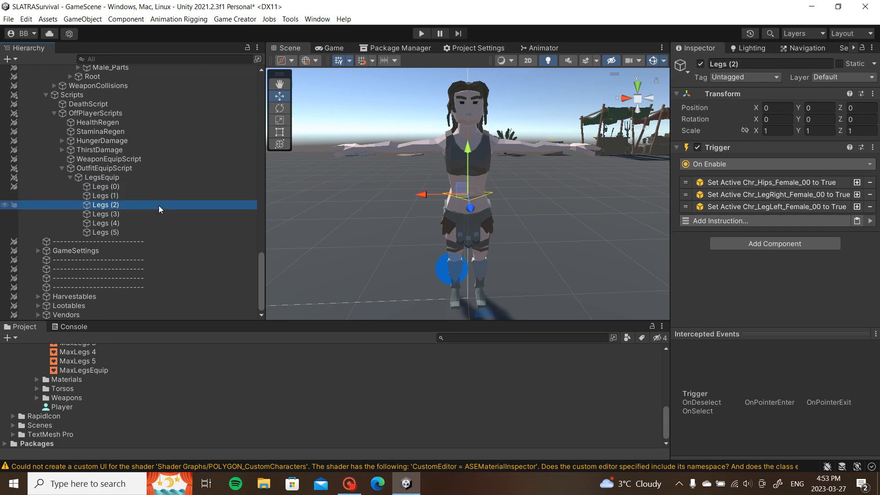
{"action": "left_click", "coordinate": [785, 207]}
{"action": "left_click", "coordinate": [788, 195]}
{"action": "left_click", "coordinate": [795, 183]}
Step: Deactivate Chr_LegLeft_Female_01, Chr_LegRight_Female_01 and Chr_Hips_Female_01 on the character
{"action": "scroll", "coordinate": [168, 139], "scroll_direction": "up", "scroll_amount": 10}
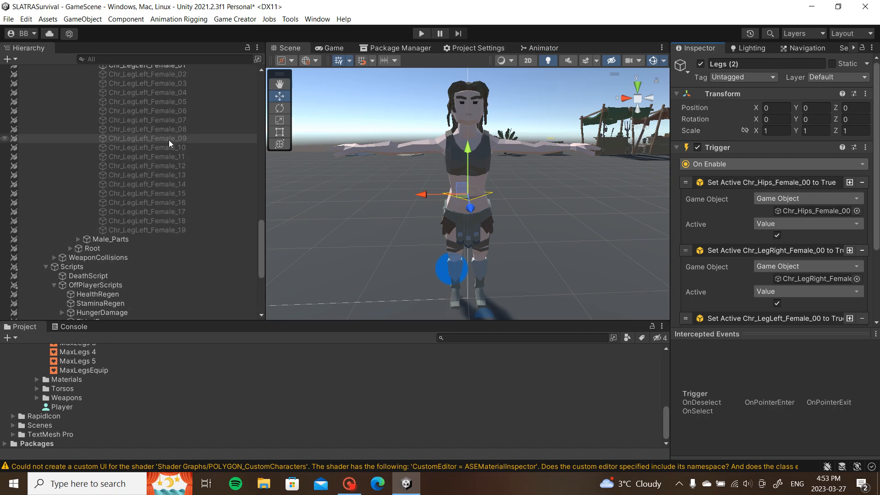
{"action": "left_click", "coordinate": [175, 271]}
{"action": "scroll", "coordinate": [185, 215], "scroll_direction": "up", "scroll_amount": 6}
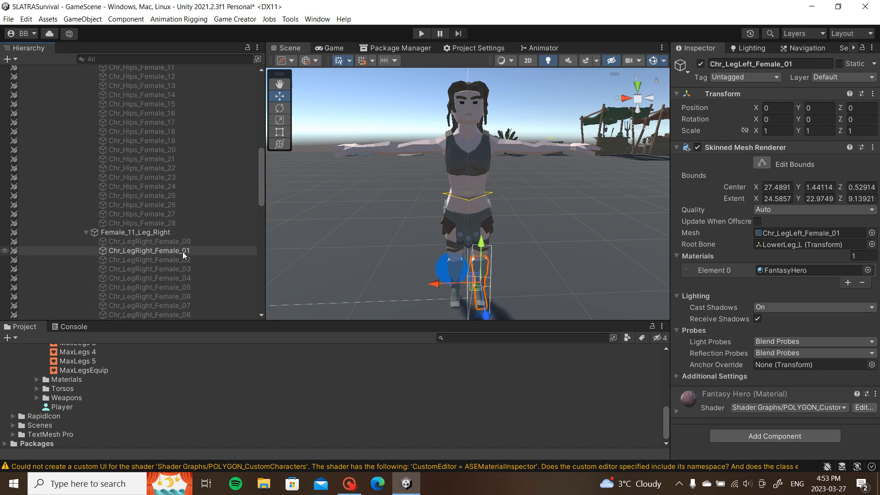
{"action": "left_click", "coordinate": [183, 252], "text": "ctrl"}
{"action": "scroll", "coordinate": [169, 211], "scroll_direction": "up", "scroll_amount": 6}
{"action": "left_click", "coordinate": [171, 149], "text": "ctrl"}
{"action": "key", "text": "alt+shift+a"}
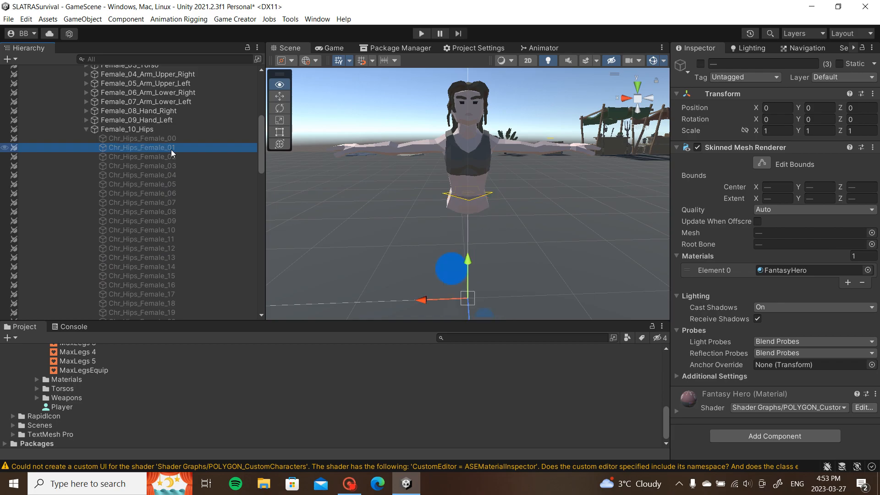
Step: Activate Chr_Hips_Female_02, Chr_LegRight_Female_02 and Chr_LegLeft_Female_02 and check them on the character
{"action": "left_click", "coordinate": [165, 158]}
{"action": "scroll", "coordinate": [174, 160], "scroll_direction": "down", "scroll_amount": 9}
{"action": "left_click", "coordinate": [193, 190], "text": "ctrl"}
{"action": "scroll", "coordinate": [193, 188], "scroll_direction": "down", "scroll_amount": 7}
{"action": "left_click", "coordinate": [195, 176], "text": "ctrl"}
{"action": "key", "text": "alt+shift+a"}
{"action": "left_click_drag", "start_coordinate": [507, 175], "coordinate": [506, 153], "text": "alt"}
Step: Assign Chr_Hips_Female_02 to the first Set Active instruction in the On Enable Trigger of Legs (2)
{"action": "scroll", "coordinate": [160, 179], "scroll_direction": "down", "scroll_amount": 7}
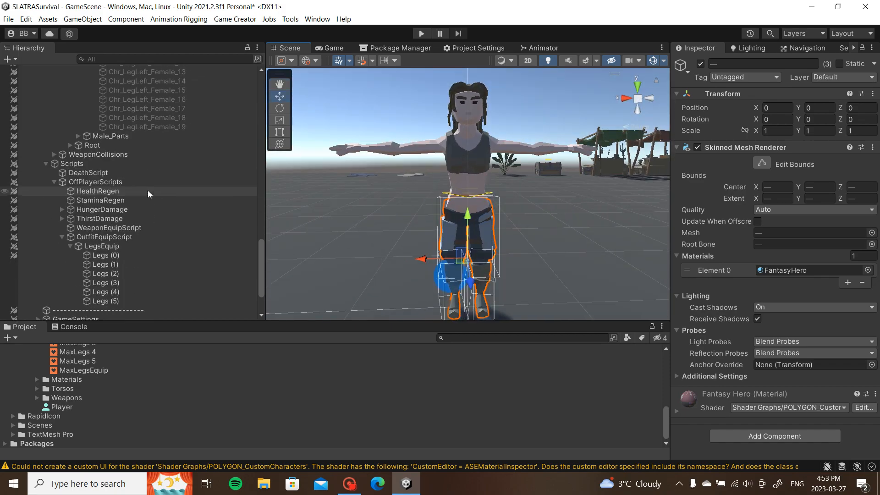
{"action": "scroll", "coordinate": [138, 206], "scroll_direction": "down", "scroll_amount": 3}
{"action": "left_click", "coordinate": [128, 203]}
{"action": "scroll", "coordinate": [151, 209], "scroll_direction": "up", "scroll_amount": 10}
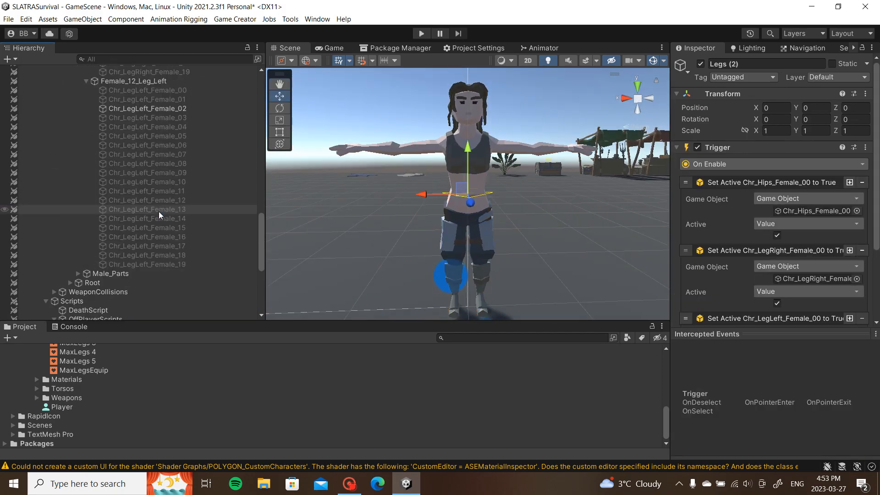
{"action": "scroll", "coordinate": [159, 214], "scroll_direction": "up", "scroll_amount": 10}
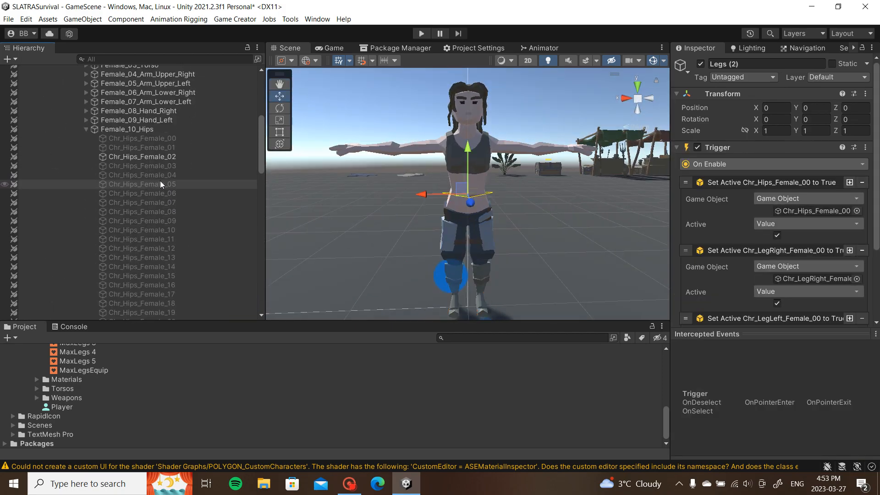
{"action": "left_click_drag", "start_coordinate": [168, 161], "coordinate": [803, 208]}
Step: Assign Chr_LegRight_Female_02 and Chr_LegLeft_Female_02 to the other two Set Active instructions of Legs (2) and collapse all three
{"action": "scroll", "coordinate": [801, 218], "scroll_direction": "down", "scroll_amount": 2}
{"action": "scroll", "coordinate": [214, 194], "scroll_direction": "down", "scroll_amount": 9}
{"action": "left_click_drag", "start_coordinate": [216, 191], "coordinate": [840, 212]}
{"action": "scroll", "coordinate": [168, 210], "scroll_direction": "down", "scroll_amount": 8}
{"action": "left_click_drag", "start_coordinate": [188, 178], "coordinate": [816, 288]}
{"action": "left_click", "coordinate": [776, 256]}
{"action": "left_click", "coordinate": [762, 208]}
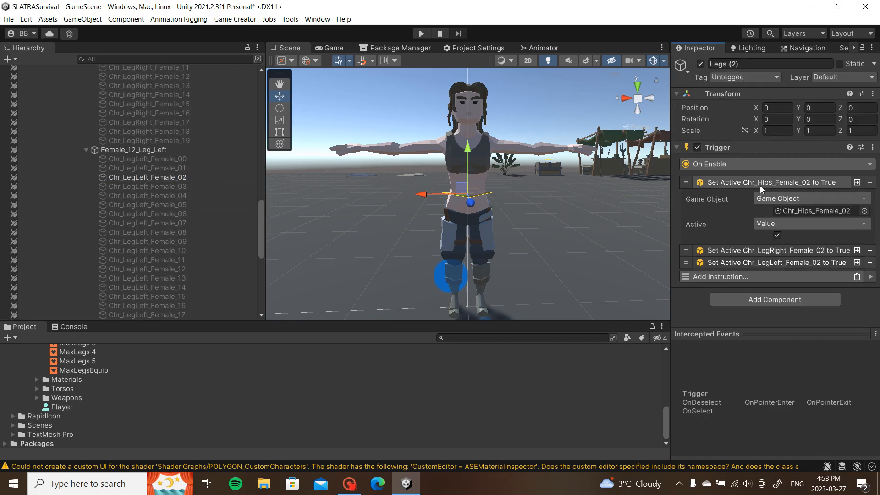
{"action": "left_click", "coordinate": [758, 183]}
Step: Paste a copy of the Trigger on Legs (2) as a new component and set its event to On Disable
{"action": "right_click", "coordinate": [756, 151]}
{"action": "left_click", "coordinate": [792, 205]}
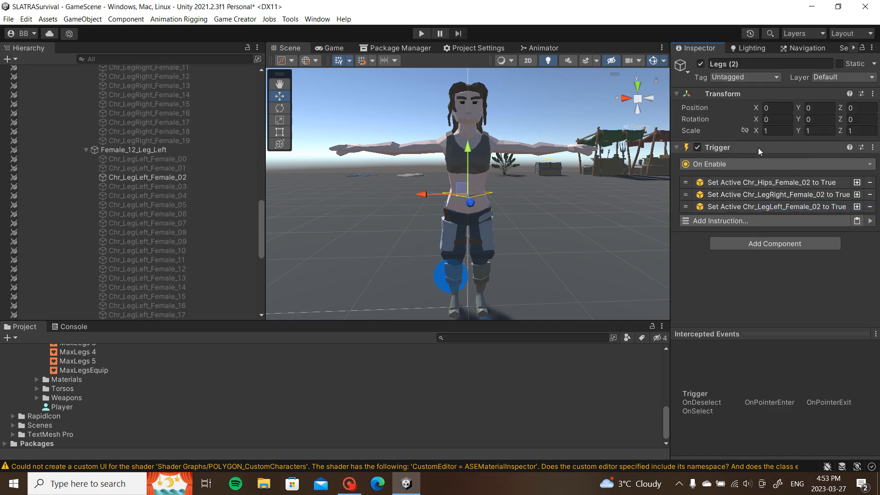
{"action": "right_click", "coordinate": [758, 145]}
{"action": "left_click", "coordinate": [802, 210]}
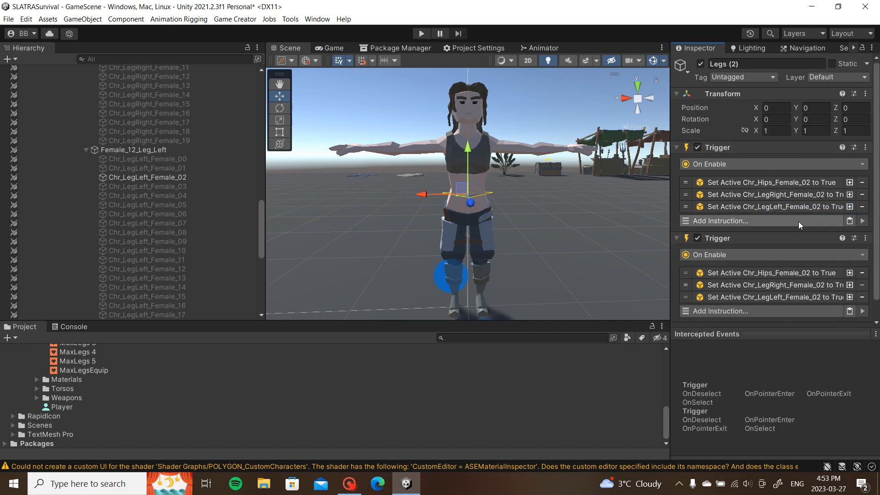
{"action": "left_click", "coordinate": [747, 251]}
{"action": "type", "text": "dis"}
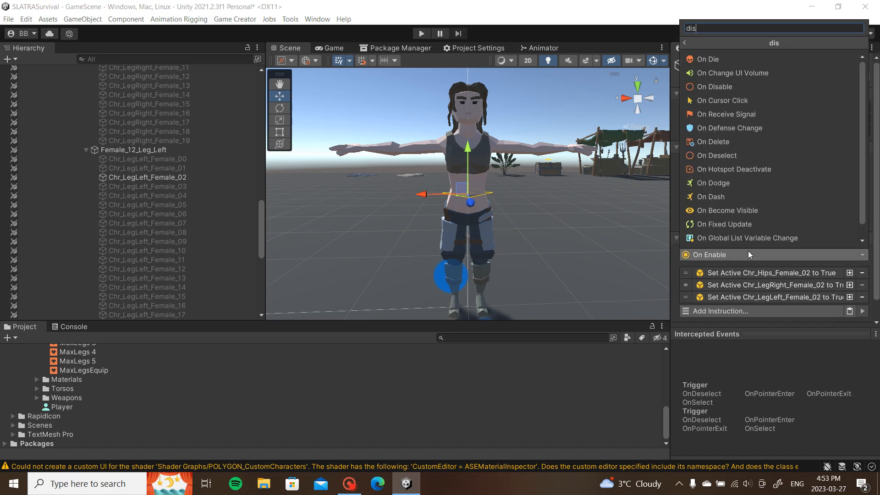
{"action": "left_click", "coordinate": [735, 90]}
Step: In the On Disable Trigger of Legs (2), set the Female_02 hips, right leg and left leg instructions to False and collapse them
{"action": "scroll", "coordinate": [799, 197], "scroll_direction": "down", "scroll_amount": 1}
{"action": "left_click", "coordinate": [789, 265]}
{"action": "left_click", "coordinate": [791, 252]}
{"action": "scroll", "coordinate": [808, 252], "scroll_direction": "down", "scroll_amount": 3}
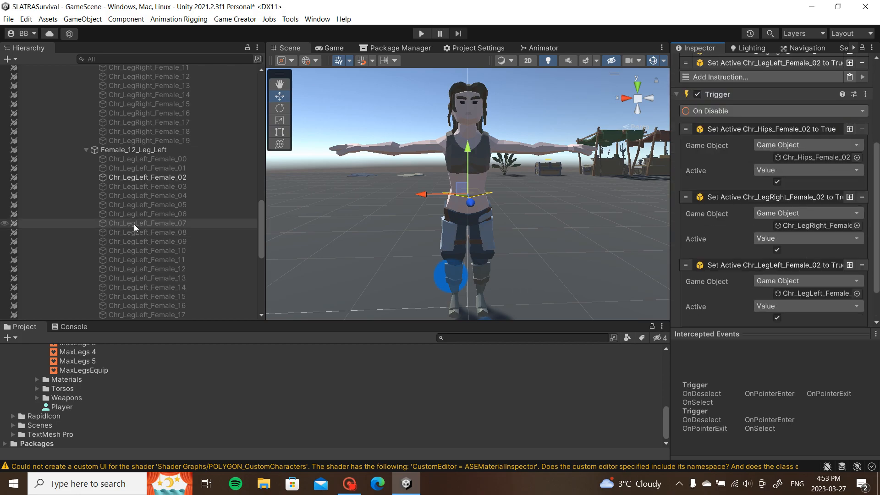
{"action": "left_click", "coordinate": [776, 182]}
{"action": "left_click", "coordinate": [777, 250]}
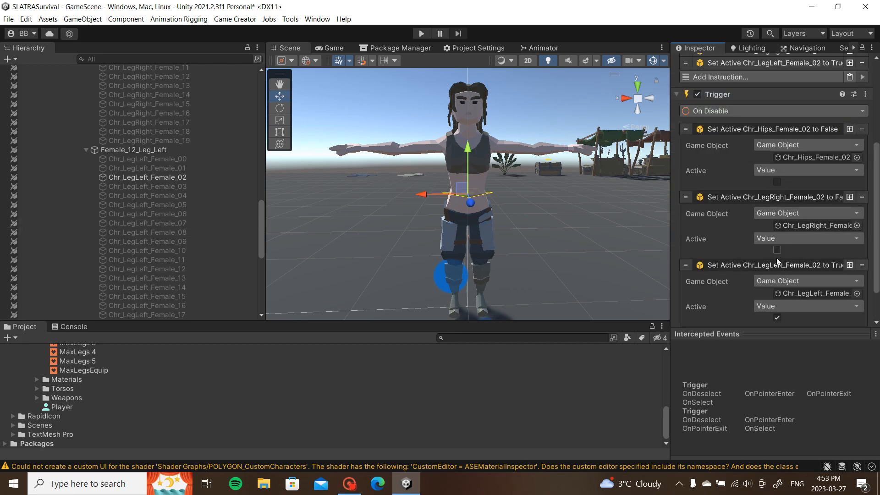
{"action": "left_click", "coordinate": [776, 318]}
{"action": "left_click", "coordinate": [777, 263]}
{"action": "left_click", "coordinate": [773, 210]}
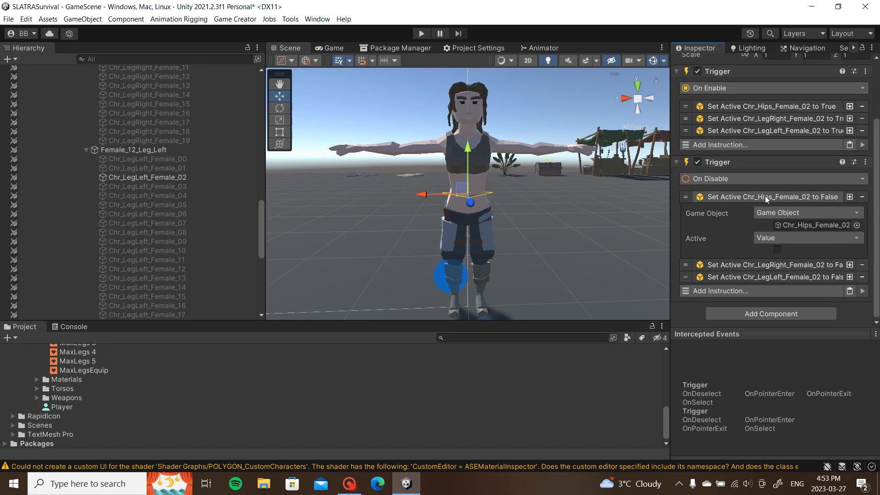
{"action": "left_click", "coordinate": [761, 197]}
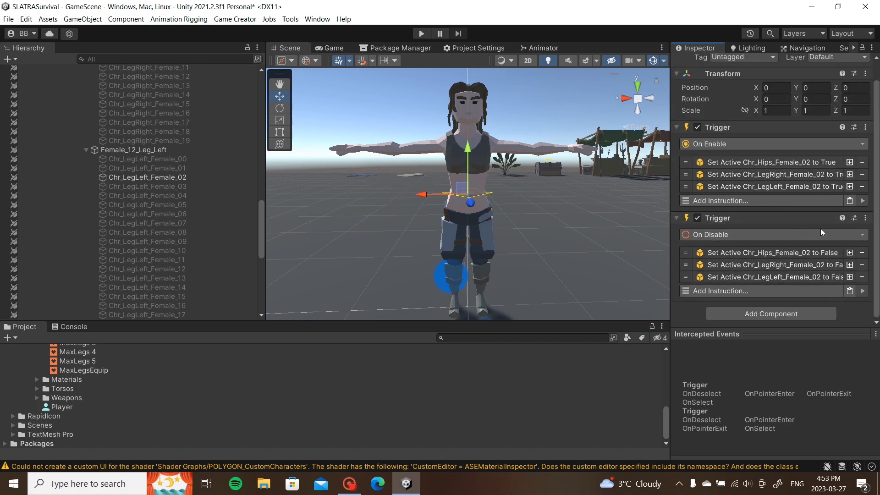
Step: Expand the three Set Active instructions in the On Enable Trigger of Legs (3) and locate the assigned left leg object in the hierarchy
{"action": "scroll", "coordinate": [153, 179], "scroll_direction": "up", "scroll_amount": 10}
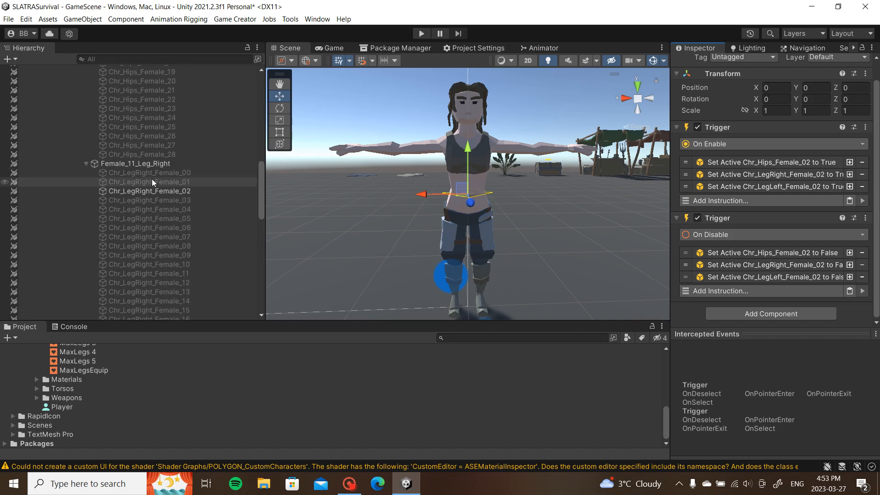
{"action": "scroll", "coordinate": [151, 180], "scroll_direction": "up", "scroll_amount": 3}
{"action": "scroll", "coordinate": [162, 229], "scroll_direction": "down", "scroll_amount": 15}
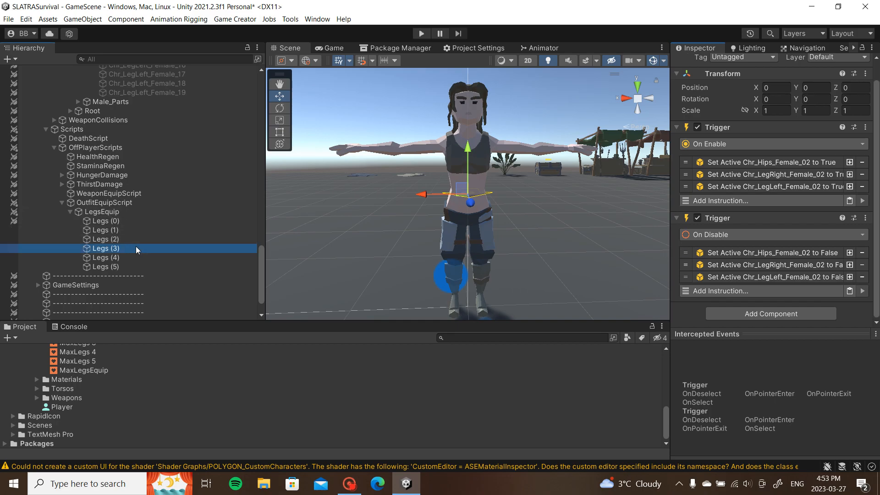
{"action": "left_click", "coordinate": [135, 248]}
{"action": "left_click", "coordinate": [774, 207]}
{"action": "left_click", "coordinate": [774, 194]}
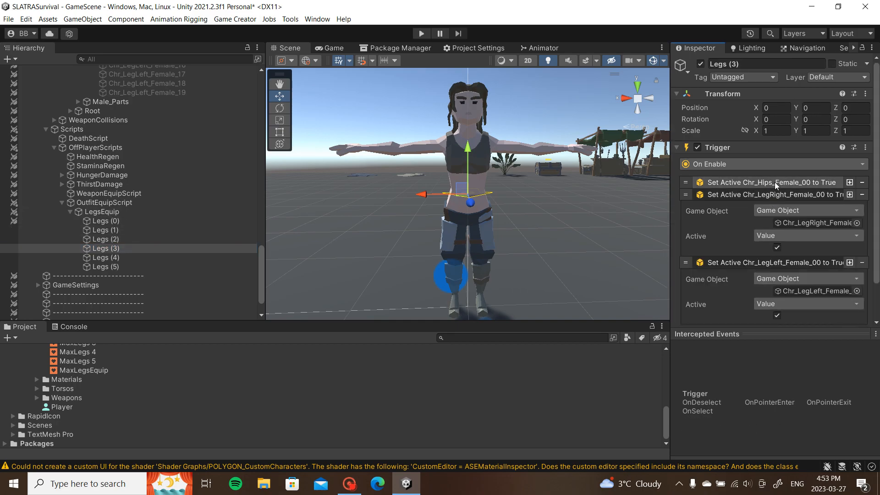
{"action": "left_click", "coordinate": [775, 182]}
{"action": "scroll", "coordinate": [771, 227], "scroll_direction": "down", "scroll_amount": 3}
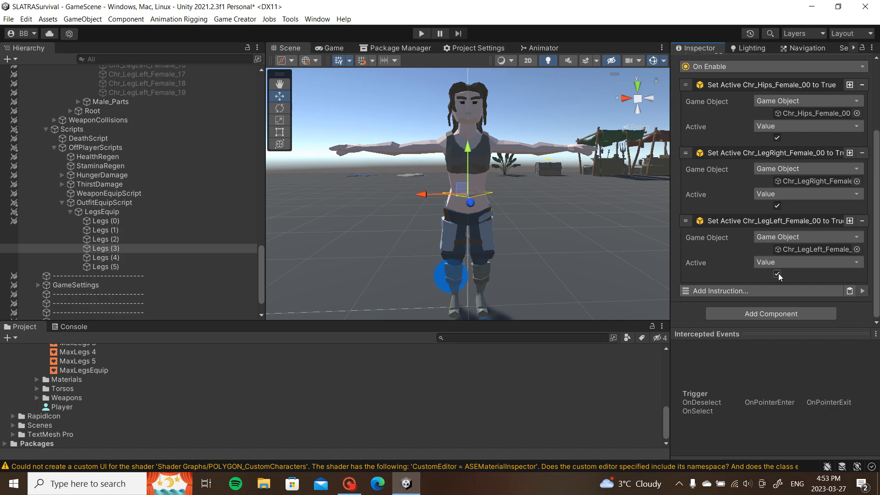
{"action": "left_click", "coordinate": [807, 249]}
Step: Deactivate Chr_LegLeft_Female_02, Chr_LegRight_Female_02 and Chr_Hips_Female_02 together in the hierarchy
{"action": "left_click", "coordinate": [164, 144]}
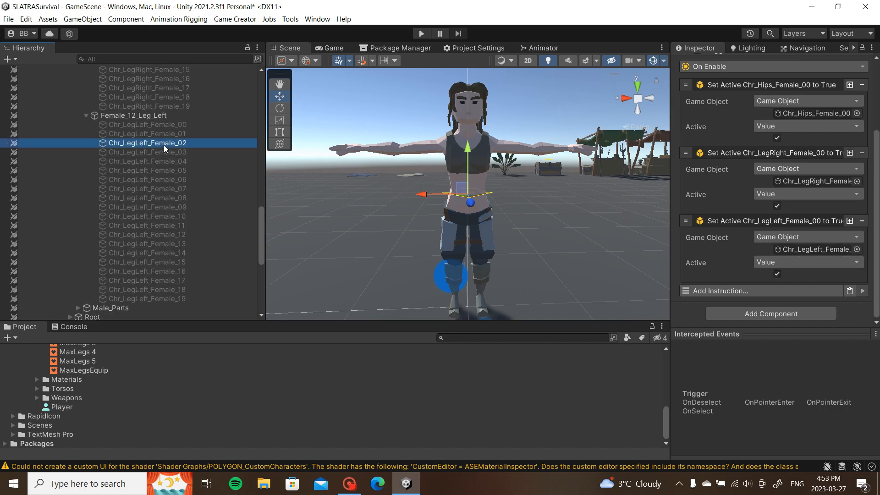
{"action": "scroll", "coordinate": [165, 143], "scroll_direction": "up", "scroll_amount": 7}
{"action": "left_click", "coordinate": [171, 155], "text": "ctrl"}
{"action": "scroll", "coordinate": [170, 151], "scroll_direction": "up", "scroll_amount": 7}
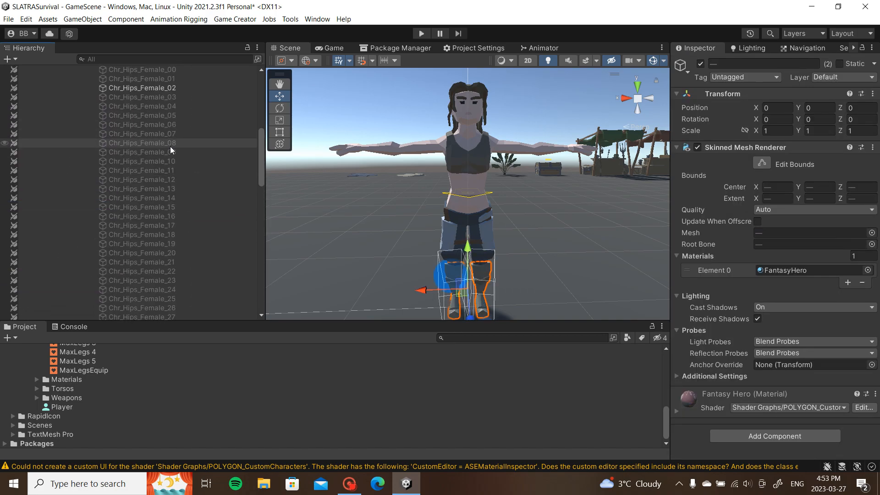
{"action": "scroll", "coordinate": [170, 150], "scroll_direction": "up", "scroll_amount": 5}
{"action": "left_click", "coordinate": [188, 191], "text": "ctrl"}
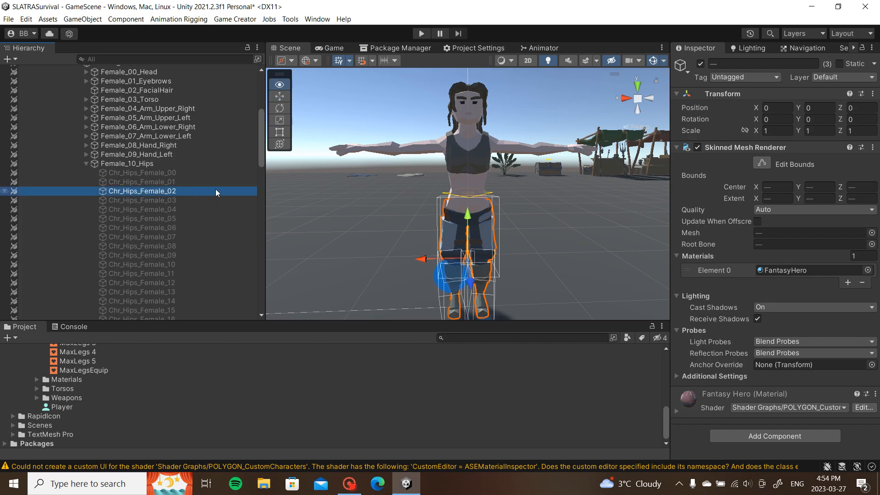
{"action": "left_click", "coordinate": [212, 175]}
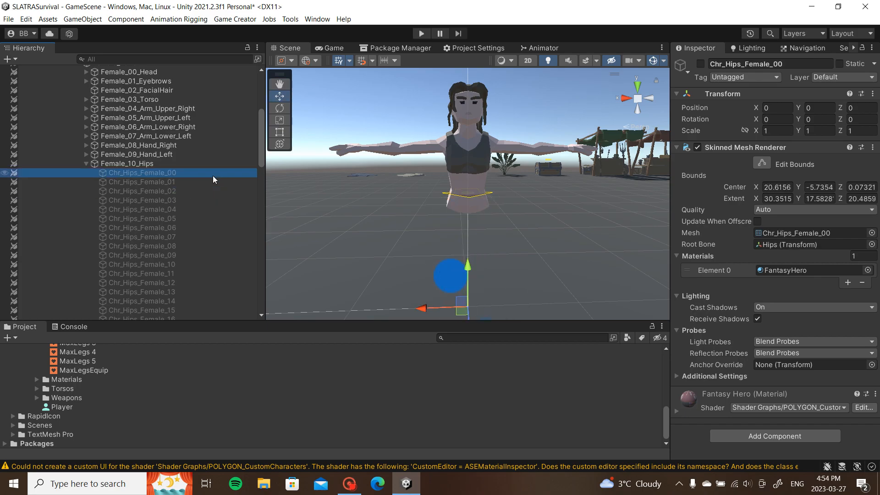
Step: Preview the Female_03 hips, right leg and left leg on the character by activating them temporarily, and deactivate them again
{"action": "left_click", "coordinate": [203, 202]}
{"action": "scroll", "coordinate": [206, 201], "scroll_direction": "down", "scroll_amount": 6}
{"action": "left_click", "coordinate": [197, 267], "text": "ctrl"}
{"action": "scroll", "coordinate": [198, 250], "scroll_direction": "down", "scroll_amount": 5}
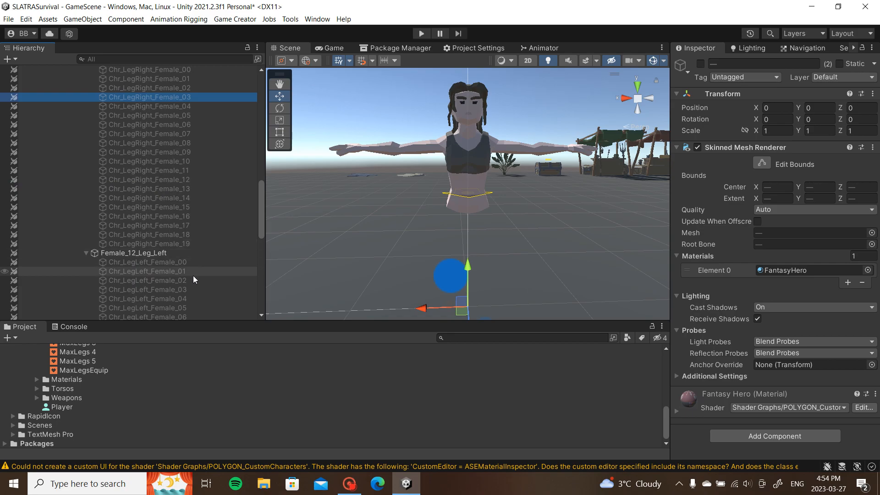
{"action": "left_click", "coordinate": [191, 289], "text": "ctrl"}
{"action": "key", "text": "alt+shift+a"}
{"action": "left_click_drag", "start_coordinate": [522, 228], "coordinate": [229, 176], "text": "alt"}
{"action": "key", "text": "alt+shift+a"}
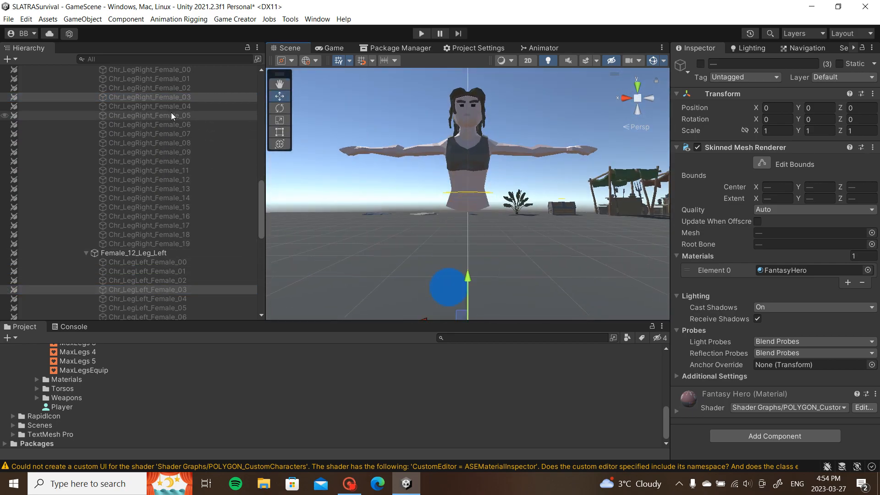
Step: Preview the Female_04 left leg, right leg and hips on the character by activating them temporarily, and deactivate them again
{"action": "left_click", "coordinate": [204, 298]}
{"action": "left_click", "coordinate": [197, 106], "text": "ctrl"}
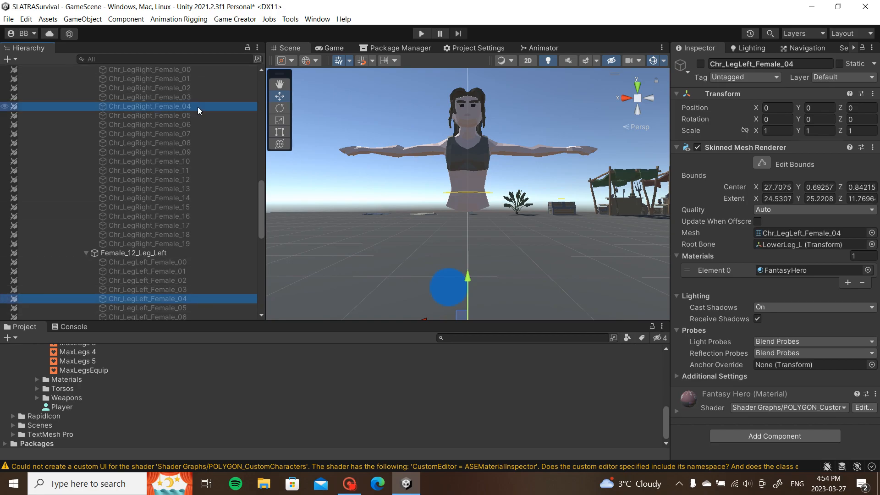
{"action": "scroll", "coordinate": [197, 107], "scroll_direction": "up", "scroll_amount": 10}
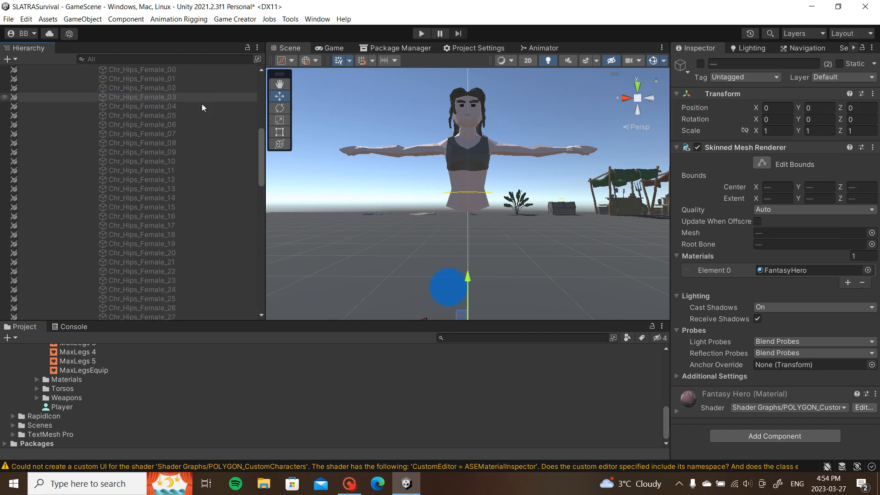
{"action": "left_click", "coordinate": [200, 106], "text": "ctrl"}
{"action": "key", "text": "alt+shift+a"}
{"action": "left_click_drag", "start_coordinate": [275, 183], "coordinate": [517, 202], "text": "alt"}
{"action": "key", "text": "alt+shift+a"}
Step: Collapse the Female_10_Hips, Female_11_Leg_Right and Female_12_Leg_Left groups in the hierarchy
{"action": "scroll", "coordinate": [193, 127], "scroll_direction": "down", "scroll_amount": 6}
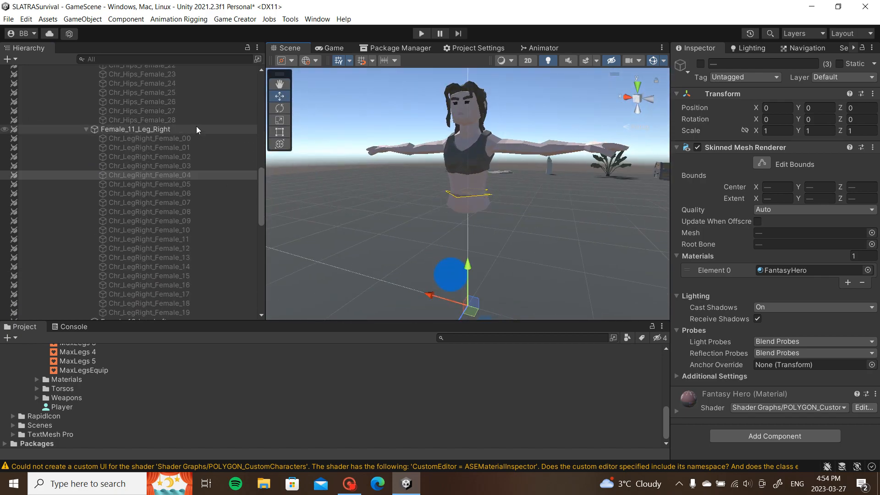
{"action": "scroll", "coordinate": [208, 243], "scroll_direction": "down", "scroll_amount": 7}
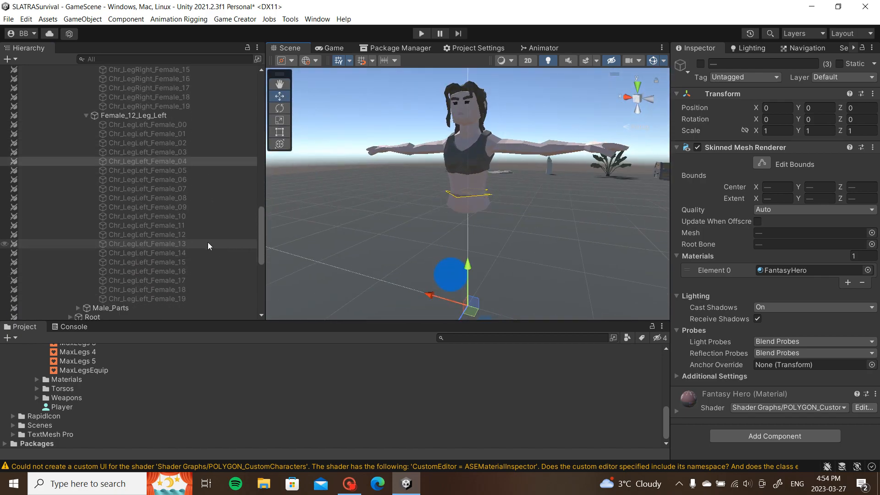
{"action": "scroll", "coordinate": [208, 246], "scroll_direction": "down", "scroll_amount": 8}
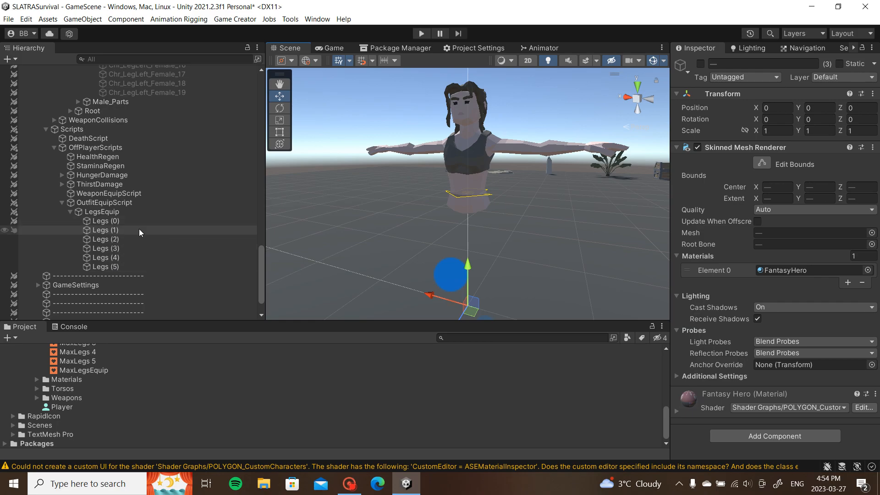
{"action": "scroll", "coordinate": [151, 221], "scroll_direction": "up", "scroll_amount": 5}
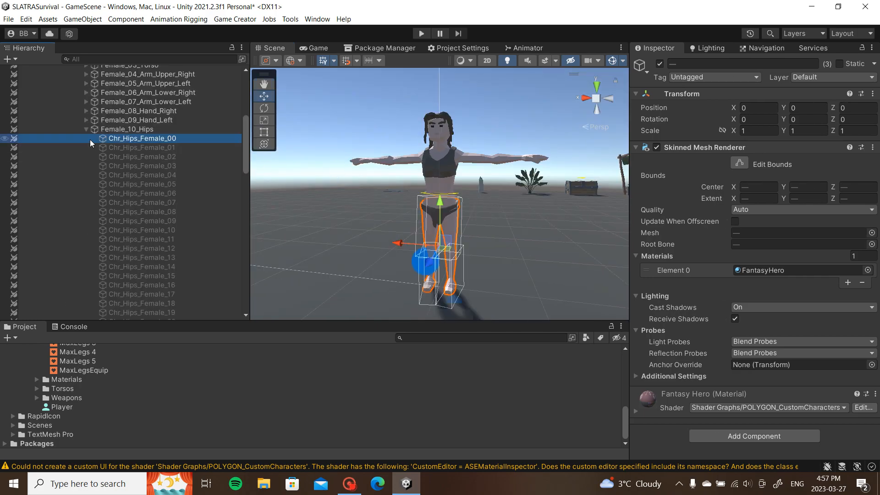
{"action": "left_click", "coordinate": [86, 129]}
{"action": "left_click", "coordinate": [86, 139]}
{"action": "left_click", "coordinate": [87, 147]}
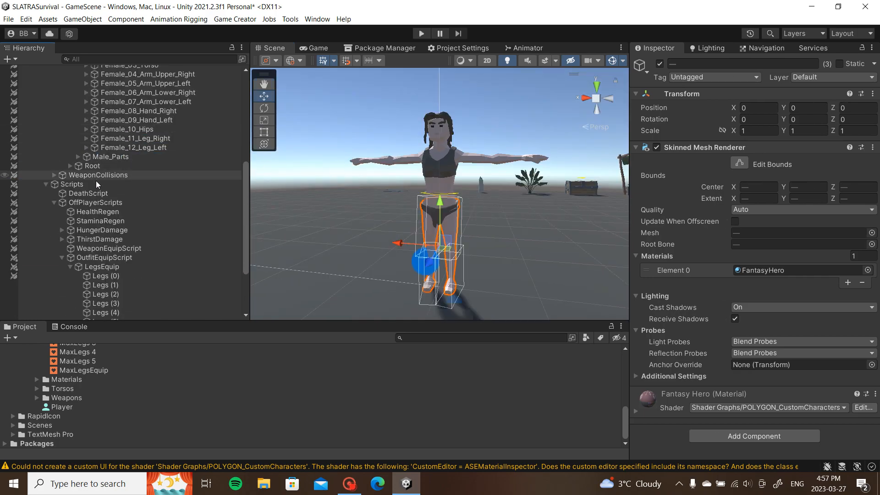
Step: Review the On Enable and On Disable triggers of Legs (0) through Legs (5) one after another
{"action": "scroll", "coordinate": [98, 188], "scroll_direction": "down", "scroll_amount": 3}
{"action": "left_click", "coordinate": [104, 197]}
{"action": "left_click", "coordinate": [106, 208]}
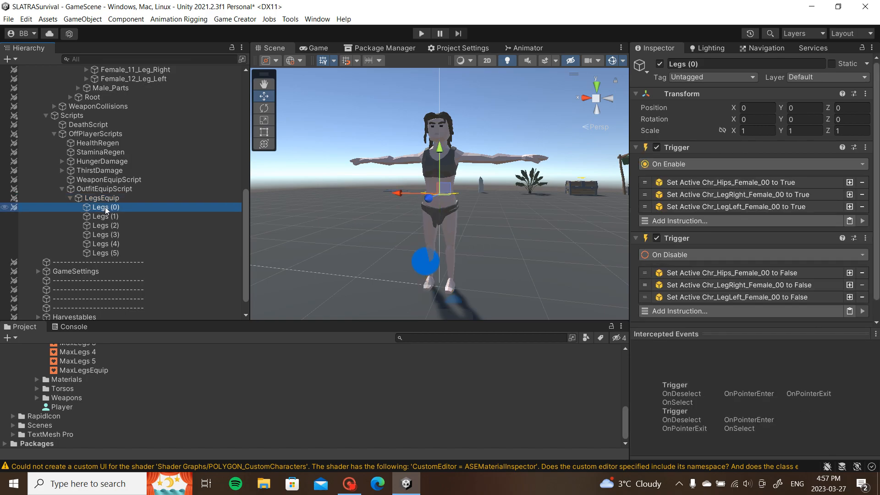
{"action": "scroll", "coordinate": [785, 238], "scroll_direction": "down", "scroll_amount": 1}
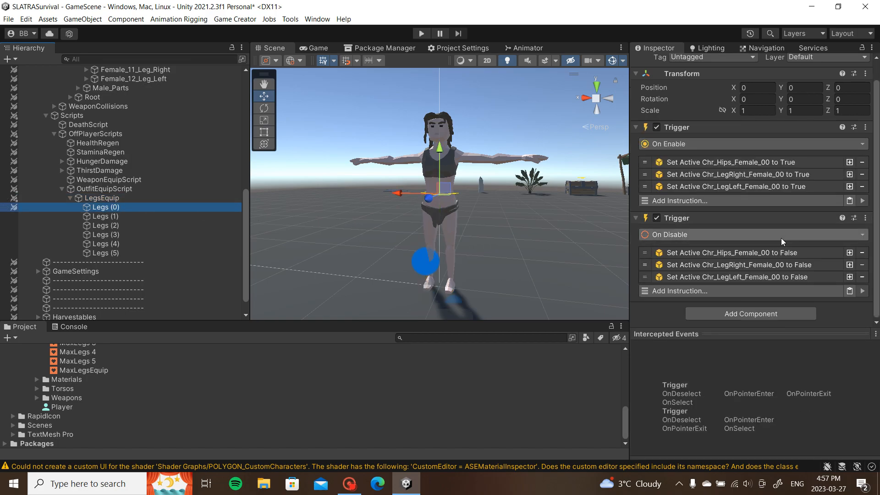
{"action": "left_click", "coordinate": [154, 218]}
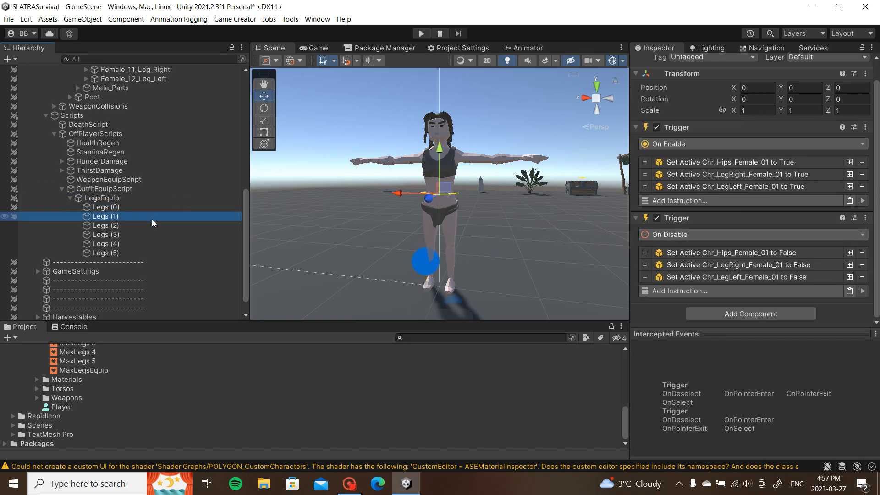
{"action": "left_click", "coordinate": [151, 224]}
{"action": "key", "text": "Down"}
{"action": "key", "text": "Down"}
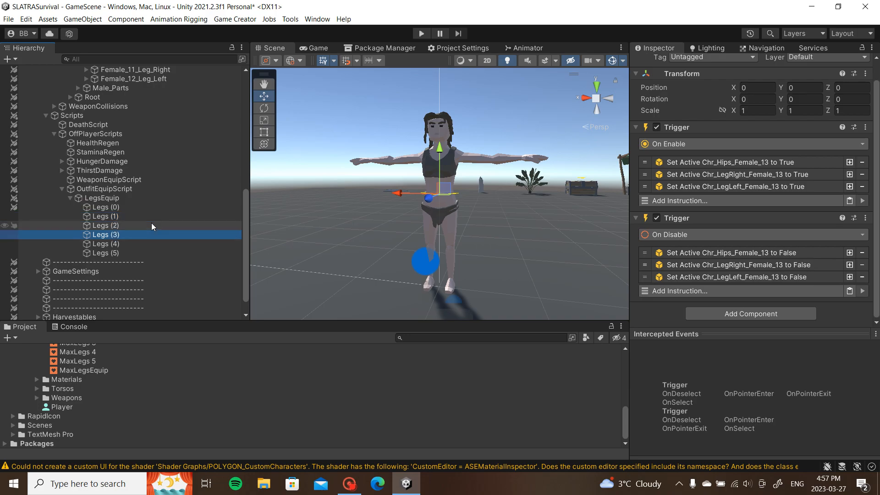
{"action": "key", "text": "Down"}
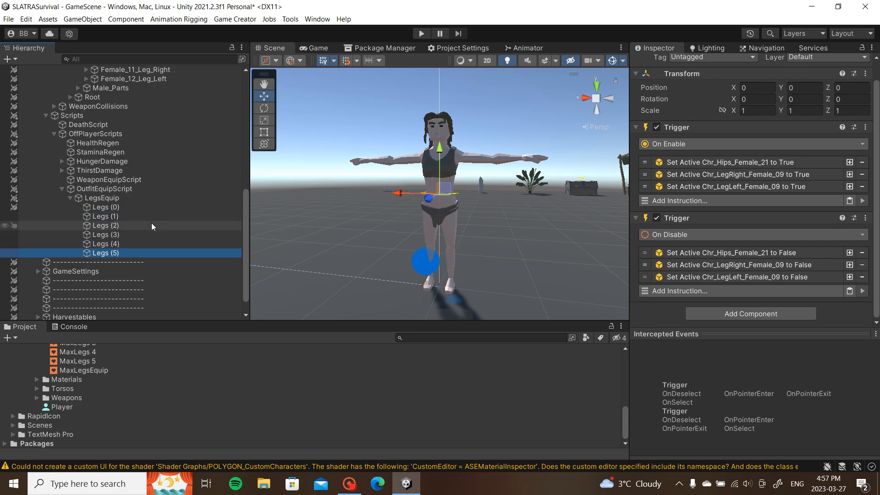
Step: Review all the branches in the LegsEquip conditions and the Set Active instructions under each
{"action": "left_click", "coordinate": [113, 200]}
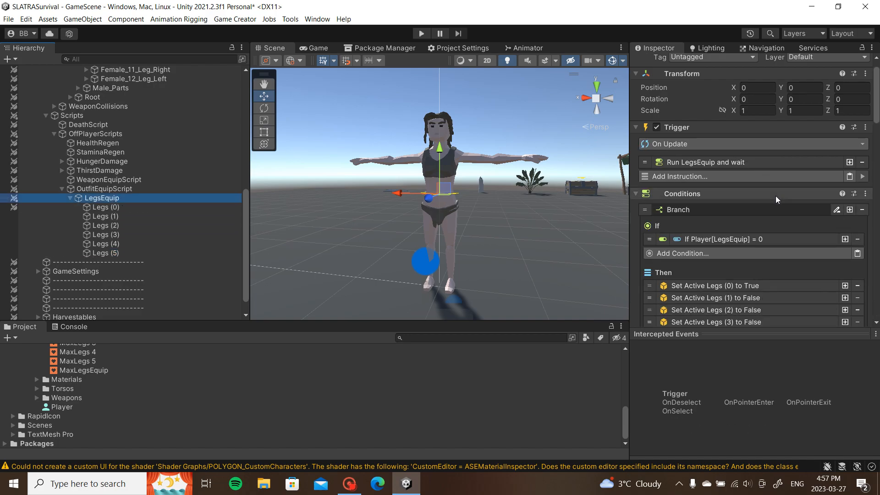
{"action": "scroll", "coordinate": [765, 211], "scroll_direction": "down", "scroll_amount": 6}
{"action": "scroll", "coordinate": [758, 225], "scroll_direction": "down", "scroll_amount": 8}
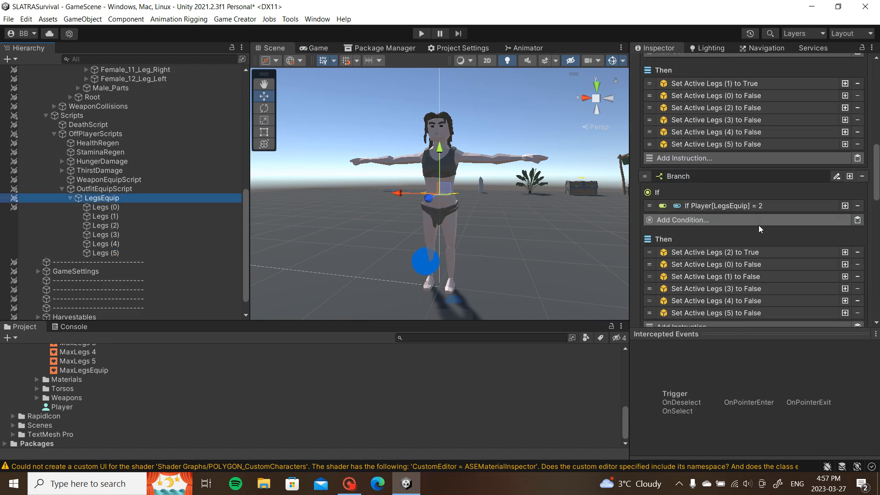
{"action": "scroll", "coordinate": [715, 229], "scroll_direction": "down", "scroll_amount": 20}
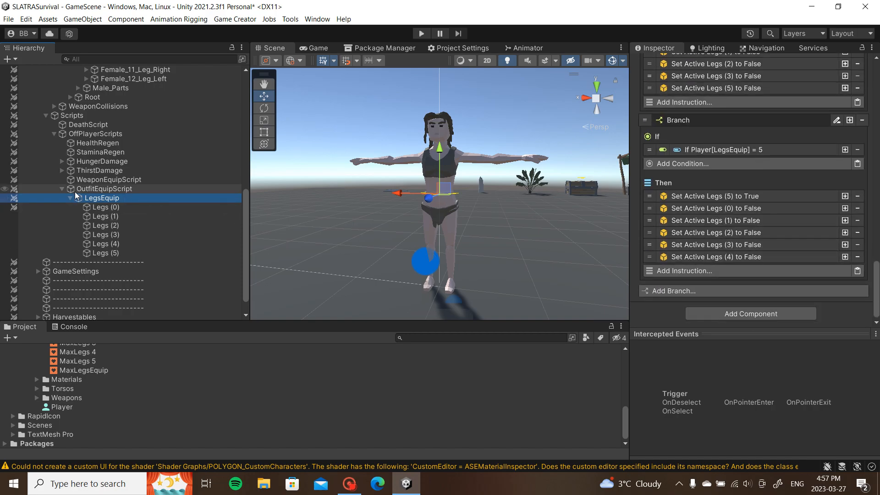
Step: Deactivate the Legs (1) through Legs (5) objects and select Legs (0), which stays enabled as the default
{"action": "left_click", "coordinate": [106, 216]}
{"action": "left_click", "coordinate": [105, 253], "text": "shift"}
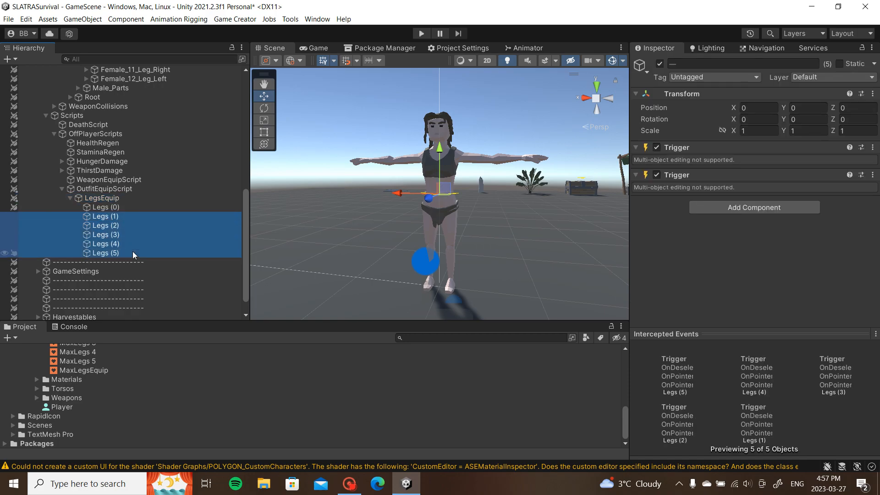
{"action": "left_click", "coordinate": [102, 207]}
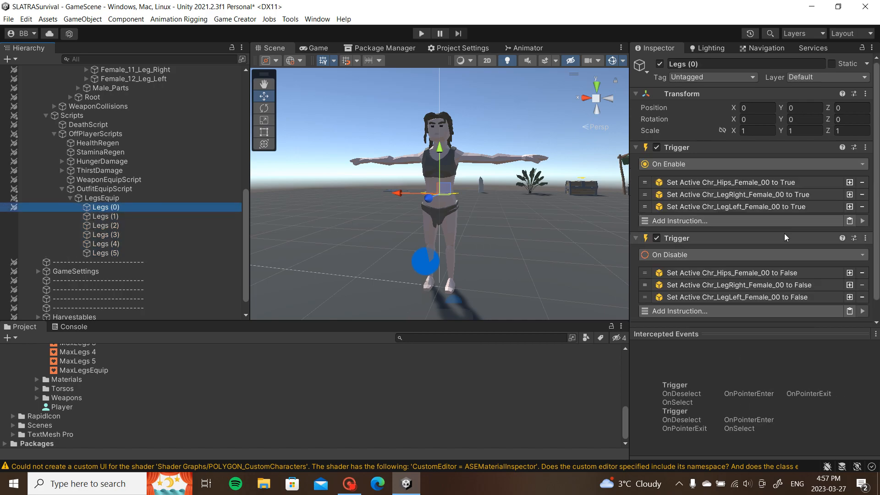
{"action": "left_click", "coordinate": [108, 216]}
{"action": "left_click", "coordinate": [116, 254], "text": "shift"}
{"action": "key", "text": "alt+shift+a"}
{"action": "left_click", "coordinate": [112, 208]}
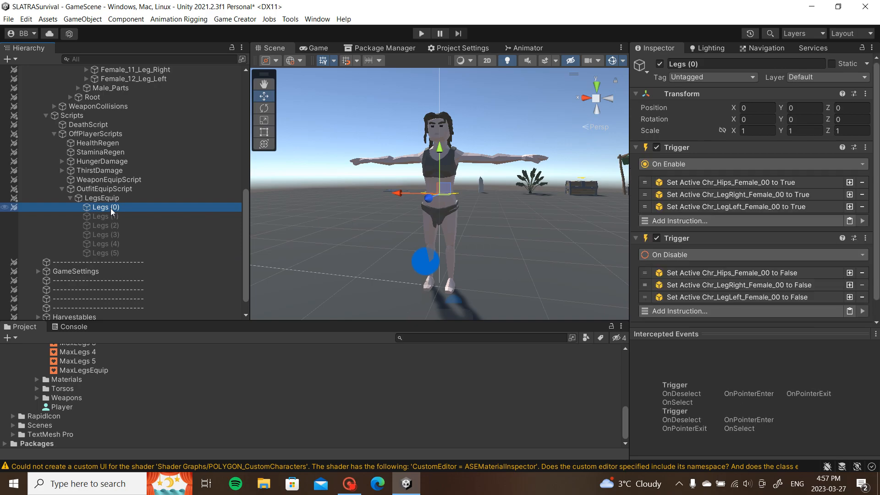
{"action": "mouse_move", "coordinate": [528, 178]}
{"action": "left_mouse_down", "text": "alt"}
{"action": "mouse_move", "coordinate": [451, 182]}
{"action": "mouse_move", "coordinate": [524, 182]}
{"action": "left_mouse_up", "text": "alt"}
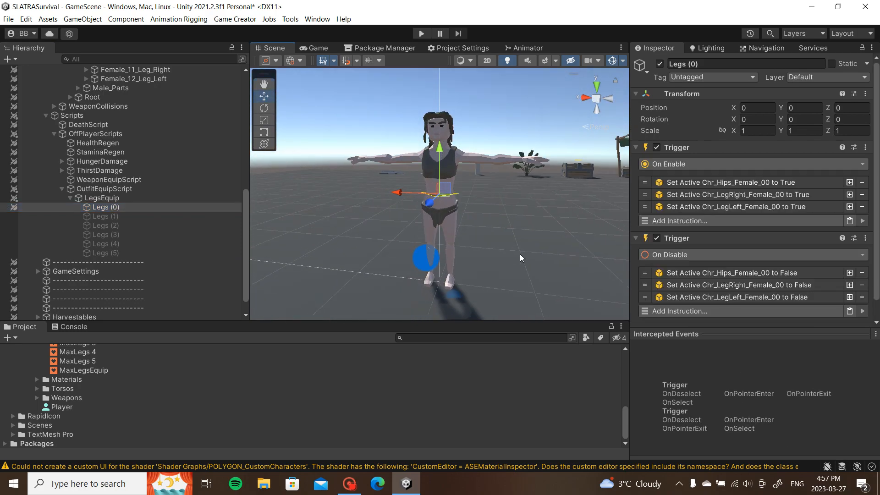
Step: Collapse LegsEquip in the hierarchy and save the scene, with a brief check of the Game view
{"action": "left_click", "coordinate": [70, 197]}
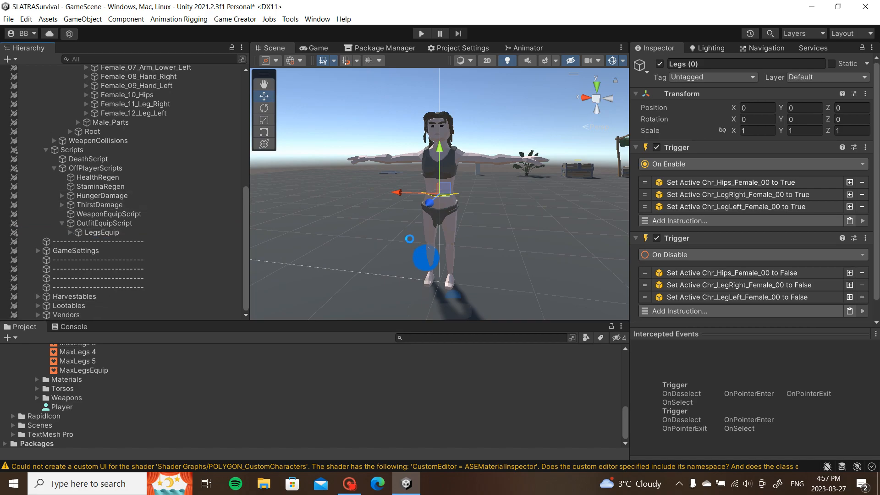
{"action": "left_click", "coordinate": [318, 48]}
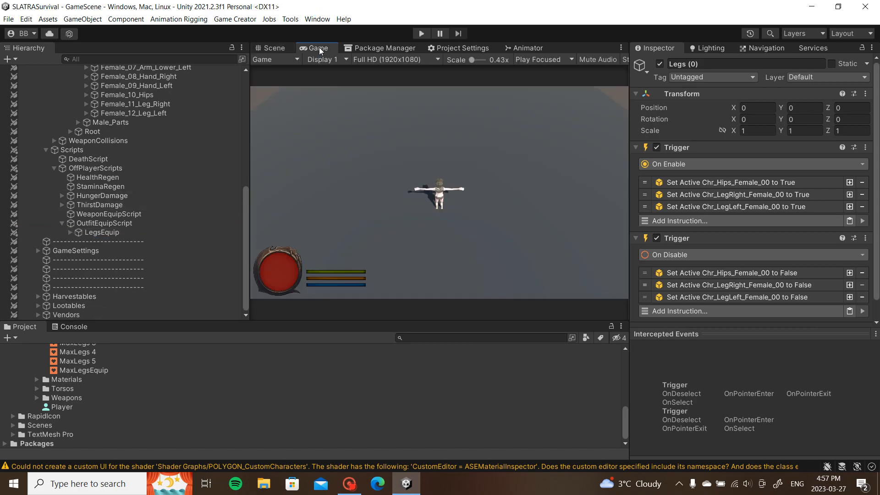
{"action": "left_click", "coordinate": [281, 48]}
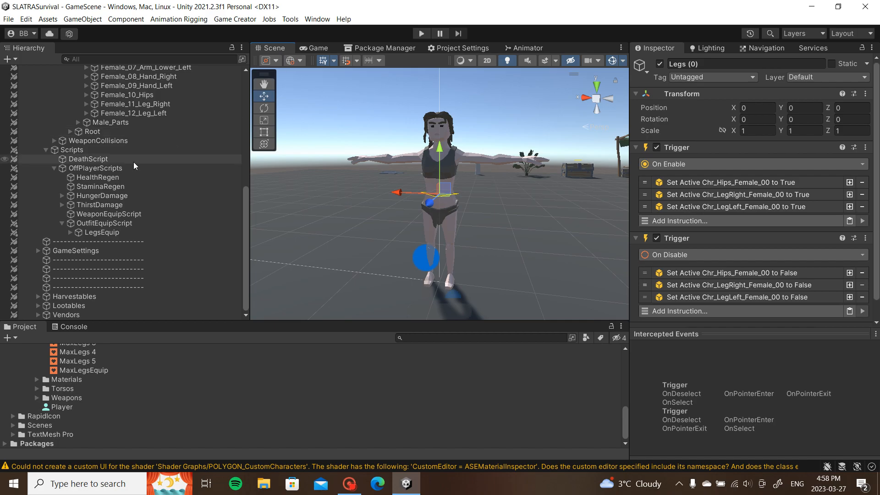
Step: Collapse the Mannequin group under Player in the hierarchy
{"action": "scroll", "coordinate": [133, 163], "scroll_direction": "up", "scroll_amount": 9}
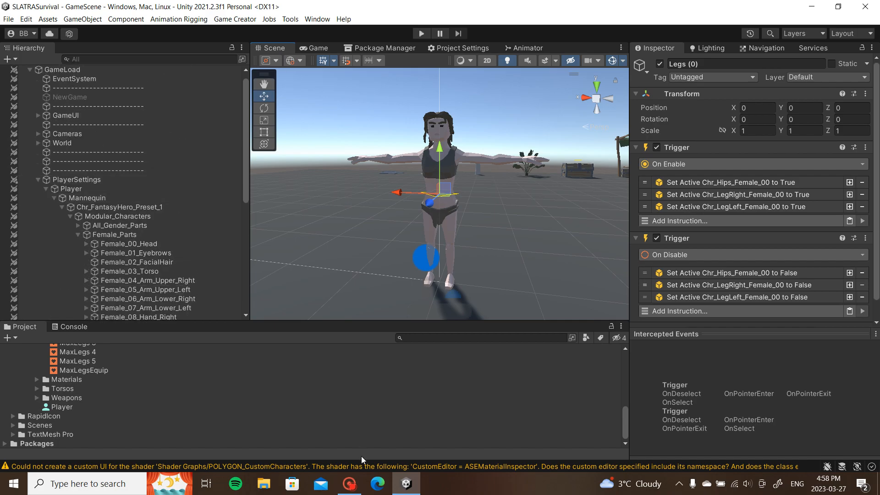
{"action": "left_click", "coordinate": [349, 483]}
{"action": "left_click", "coordinate": [349, 483]}
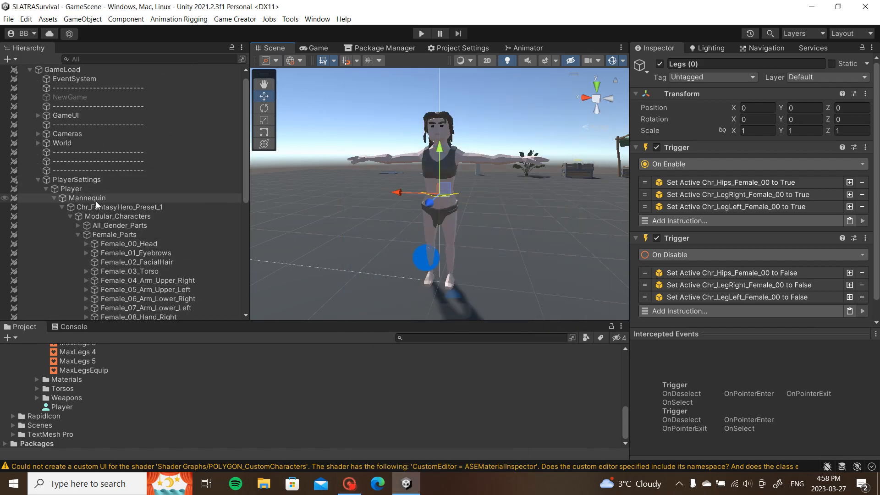
{"action": "scroll", "coordinate": [97, 202], "scroll_direction": "down", "scroll_amount": 3}
{"action": "left_click", "coordinate": [54, 164]}
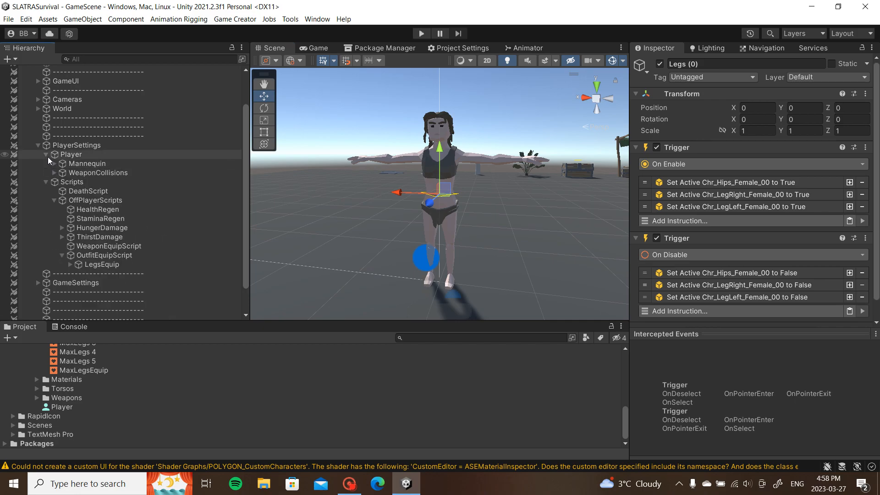
{"action": "left_click", "coordinate": [46, 155]}
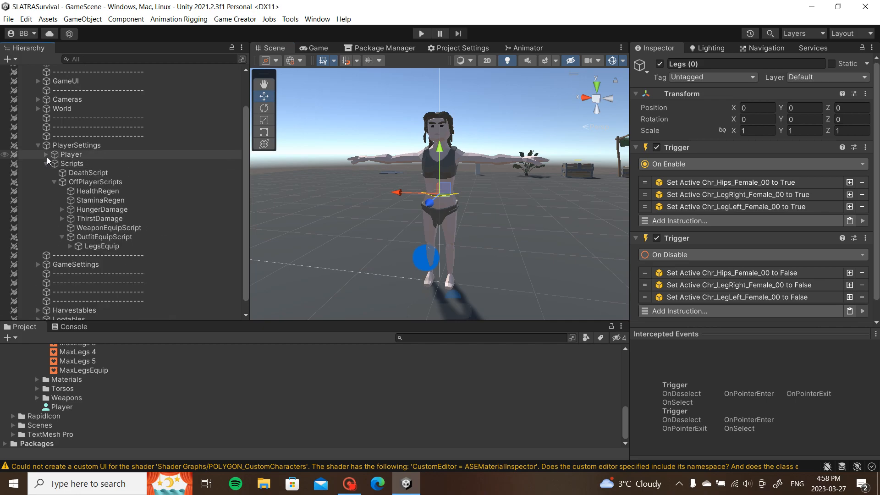
{"action": "left_click", "coordinate": [46, 155]}
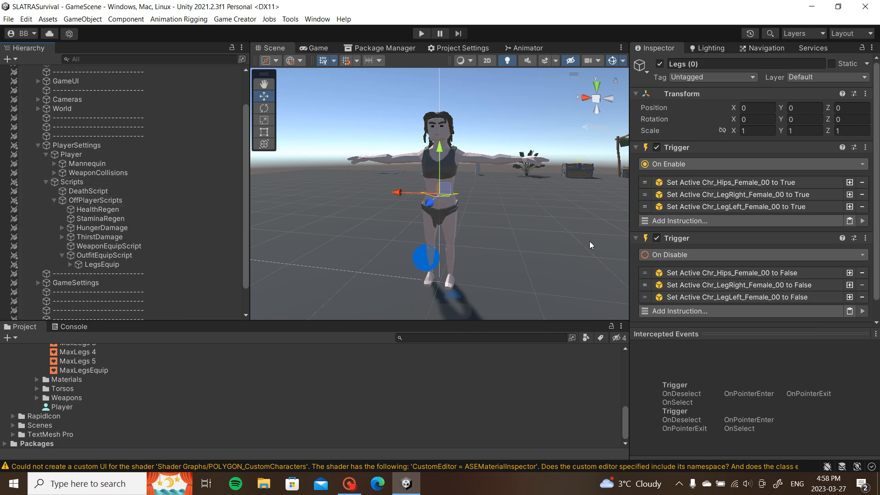
{"action": "scroll", "coordinate": [582, 247], "scroll_direction": "down", "scroll_amount": 3}
{"action": "right_click_drag", "start_coordinate": [466, 248], "coordinate": [504, 261]}
{"action": "middle_click_drag", "start_coordinate": [504, 262], "coordinate": [460, 207]}
{"action": "scroll", "coordinate": [406, 266], "scroll_direction": "up", "scroll_amount": 5}
{"action": "left_click_drag", "start_coordinate": [407, 197], "coordinate": [409, 240], "text": "alt"}
{"action": "scroll", "coordinate": [185, 267], "scroll_direction": "down", "scroll_amount": 2}
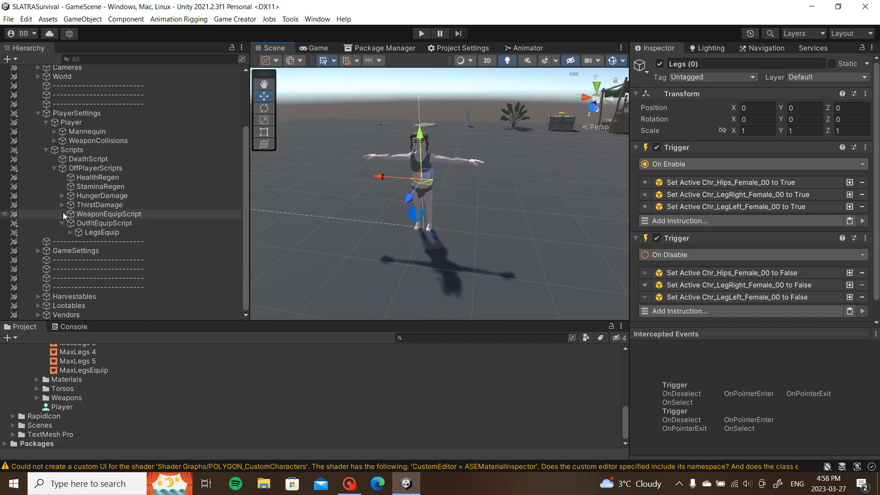
{"action": "left_click", "coordinate": [70, 232]}
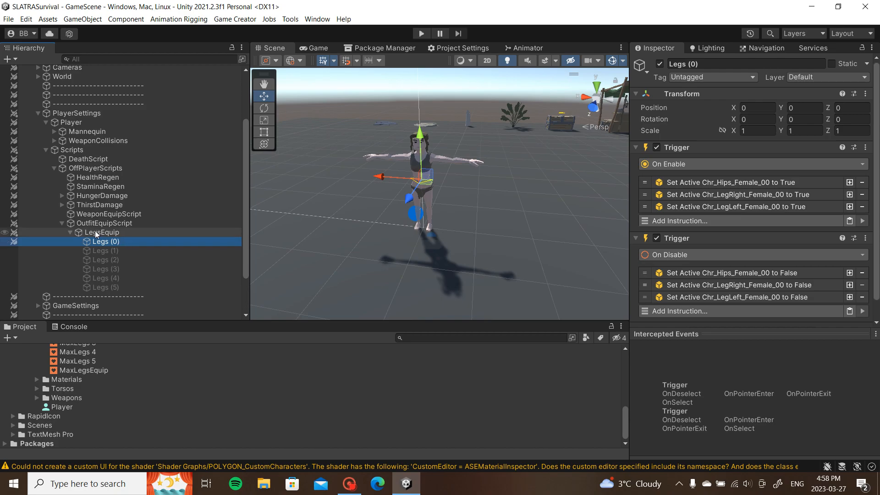
{"action": "left_click_drag", "start_coordinate": [385, 236], "coordinate": [427, 188], "text": "alt"}
{"action": "scroll", "coordinate": [428, 188], "scroll_direction": "up", "scroll_amount": 12}
{"action": "middle_click_drag", "start_coordinate": [429, 187], "coordinate": [472, 212]}
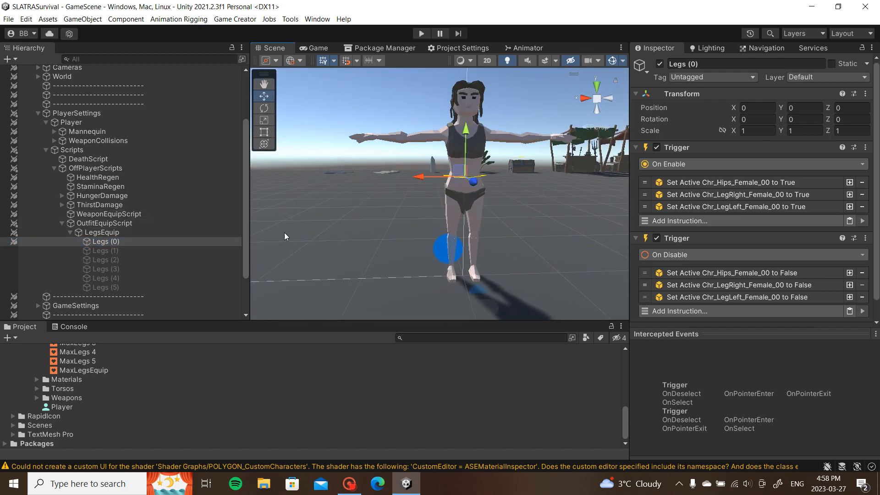
{"action": "left_click_drag", "start_coordinate": [273, 233], "coordinate": [397, 228], "text": "alt"}
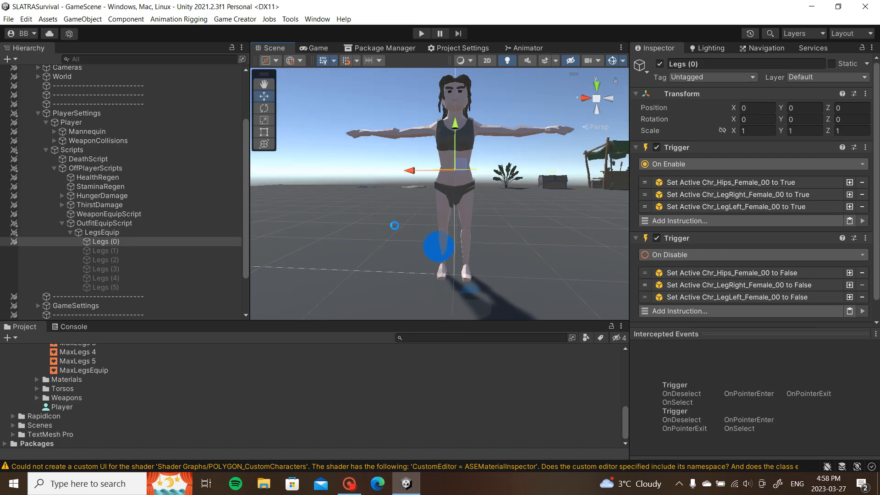
Step: Clear the console and collapse the OutfitEquipScript and Scripts groups in the hierarchy
{"action": "left_click", "coordinate": [73, 326]}
{"action": "left_click", "coordinate": [11, 338]}
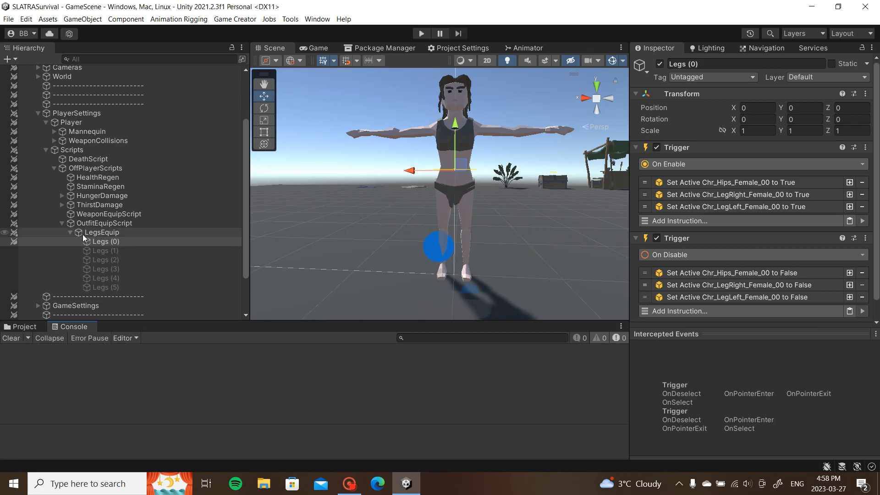
{"action": "left_click", "coordinate": [64, 224]}
{"action": "left_click", "coordinate": [62, 223]}
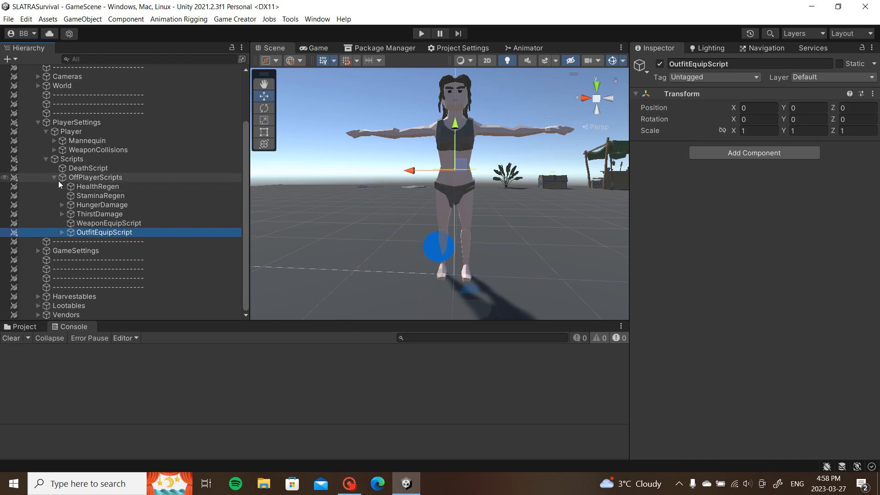
{"action": "left_click", "coordinate": [19, 327]}
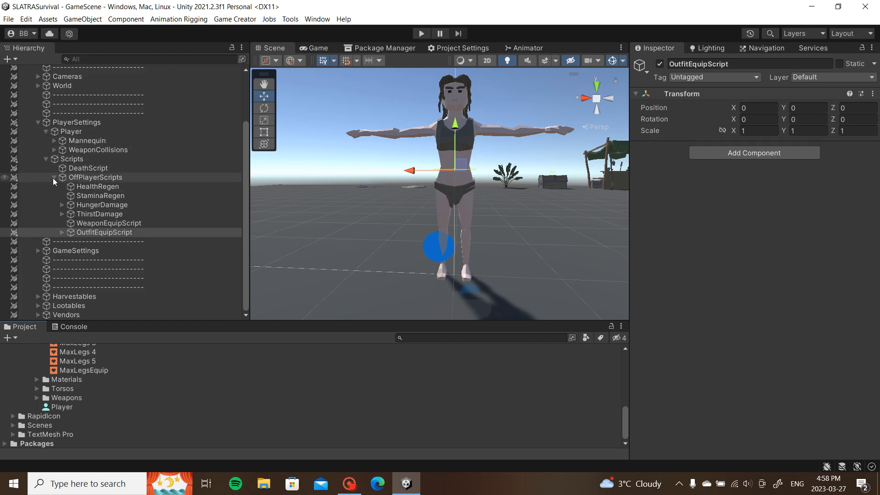
{"action": "left_click", "coordinate": [47, 160]}
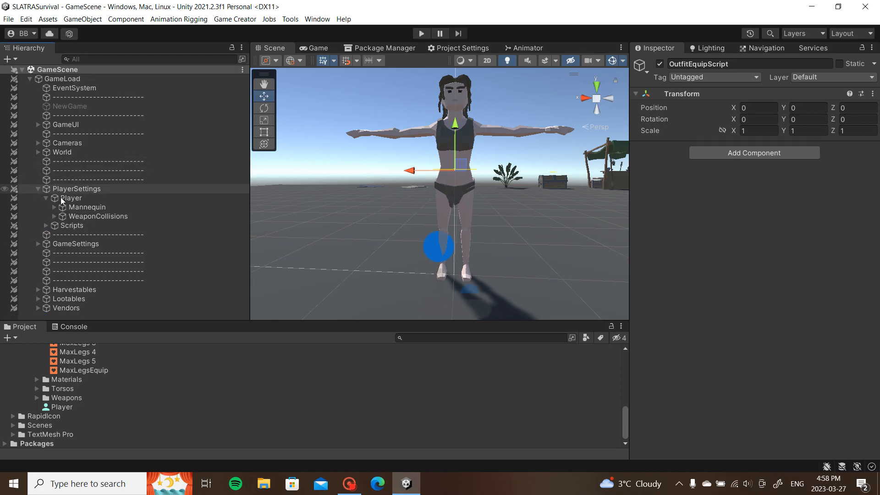
Step: Expand the Mannequin's Female_Parts leg and hip groups and inspect Chr_Hips_Female_00 under Female_10_Hips
{"action": "left_click", "coordinate": [54, 207]}
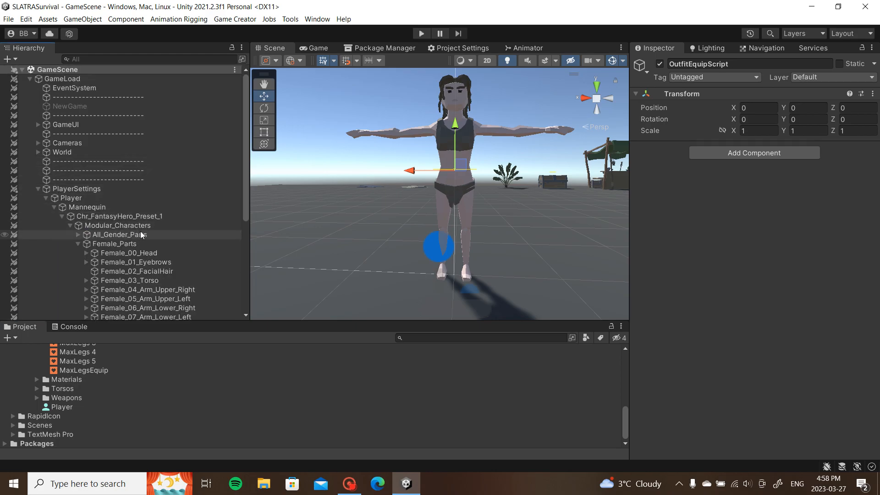
{"action": "scroll", "coordinate": [140, 234], "scroll_direction": "down", "scroll_amount": 6}
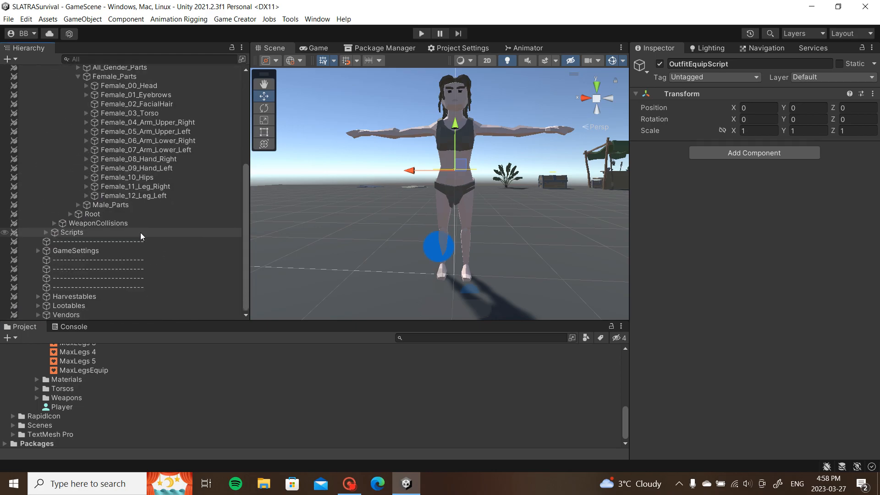
{"action": "left_click", "coordinate": [86, 195]}
{"action": "left_click", "coordinate": [87, 185]}
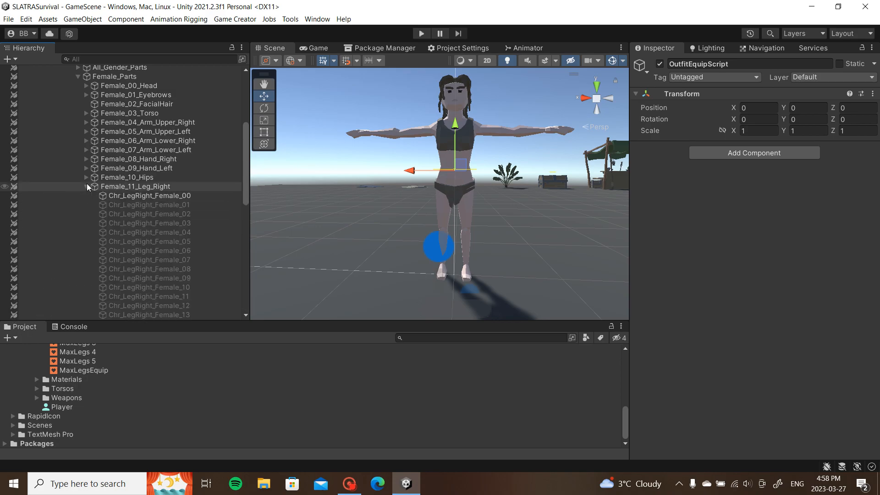
{"action": "left_click", "coordinate": [87, 178]}
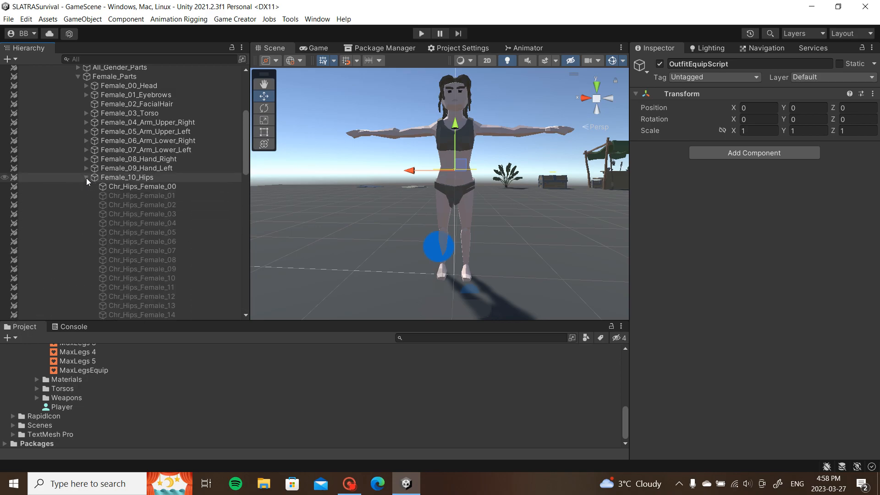
{"action": "left_click", "coordinate": [130, 190]}
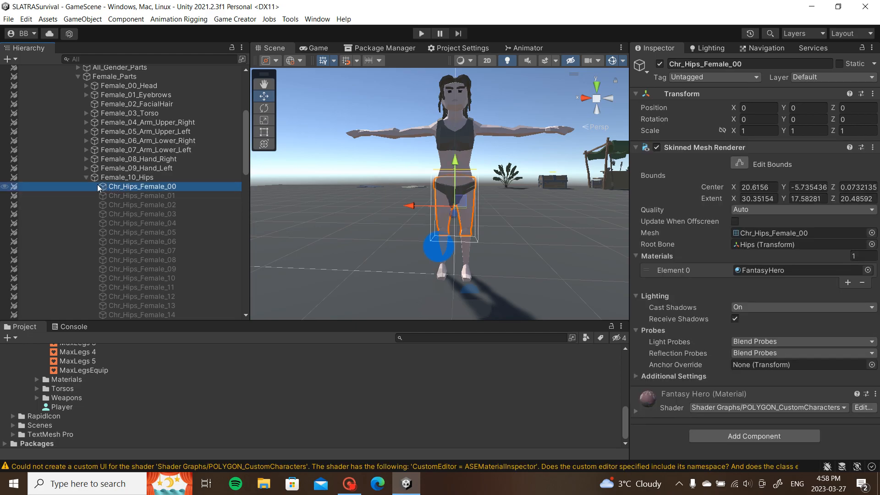
{"action": "left_click", "coordinate": [86, 177]}
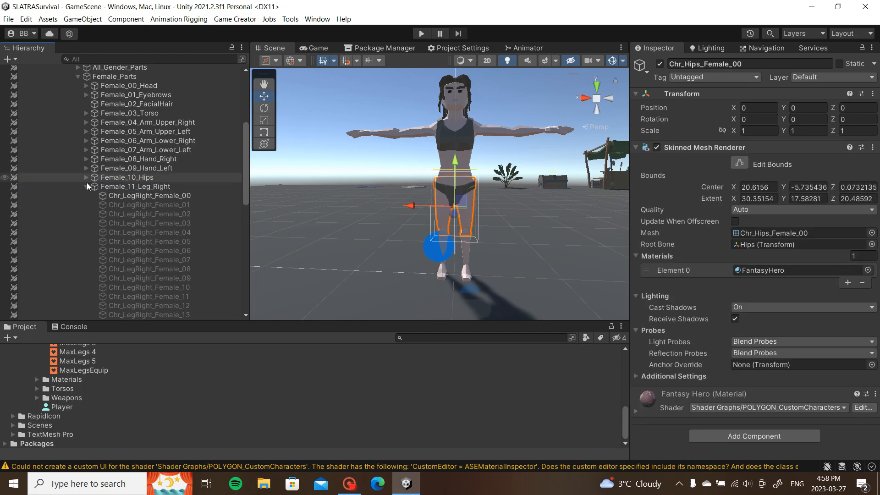
Step: Look over the female leg parts and collapse the Mannequin and Player groups in the hierarchy
{"action": "scroll", "coordinate": [137, 231], "scroll_direction": "down", "scroll_amount": 9}
{"action": "scroll", "coordinate": [136, 243], "scroll_direction": "down", "scroll_amount": 4}
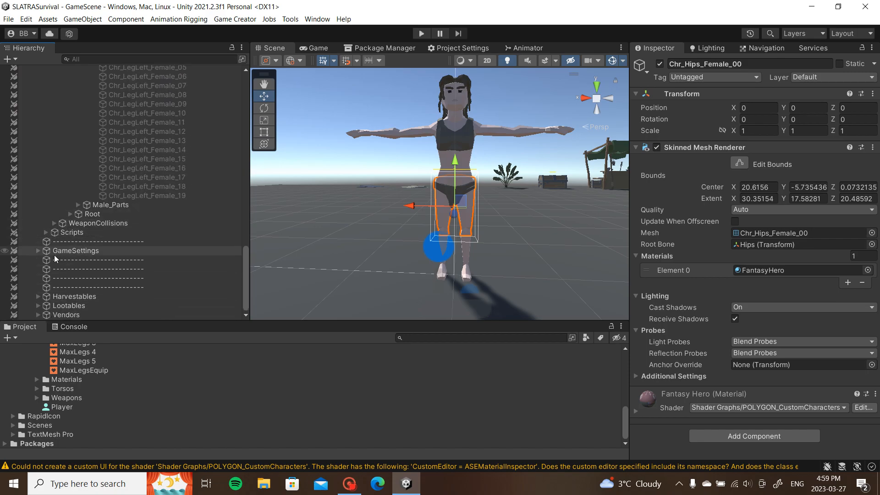
{"action": "scroll", "coordinate": [49, 287], "scroll_direction": "up", "scroll_amount": 13}
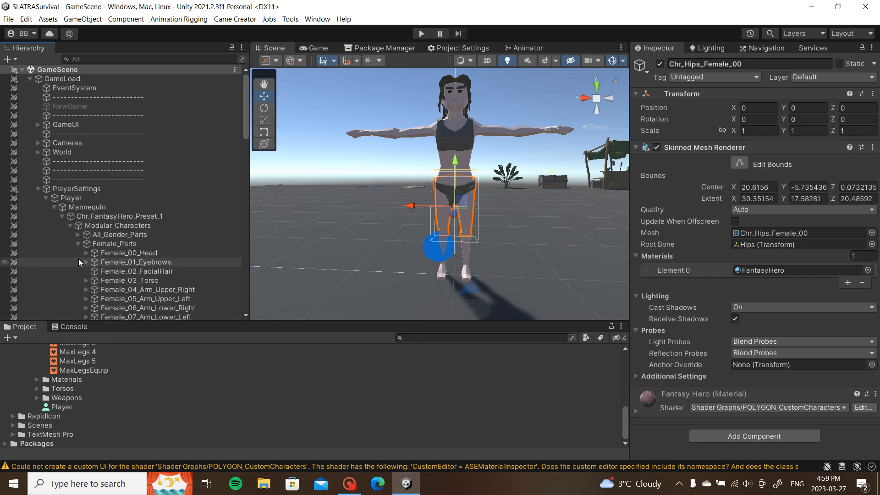
{"action": "left_click", "coordinate": [54, 207]}
{"action": "left_click", "coordinate": [46, 198]}
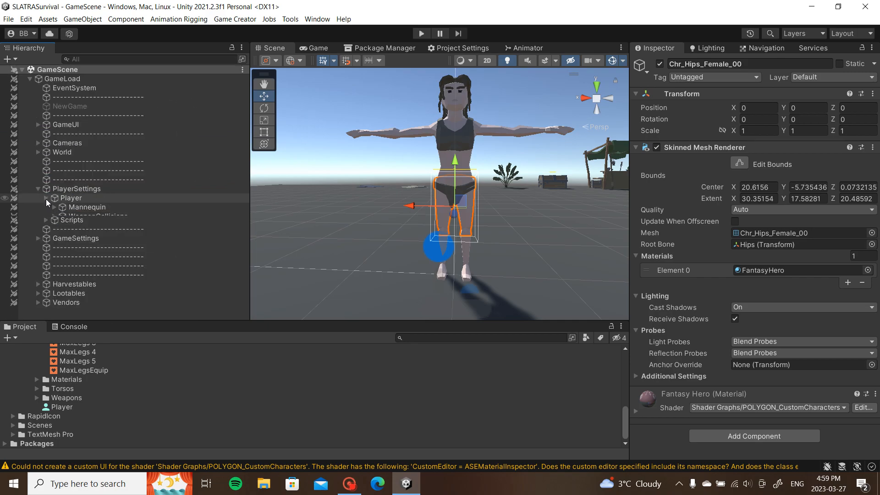
Step: Check the contents of GameScripts under GameSettings and collapse GameScripts again
{"action": "left_click", "coordinate": [38, 225]}
{"action": "left_click", "coordinate": [46, 253]}
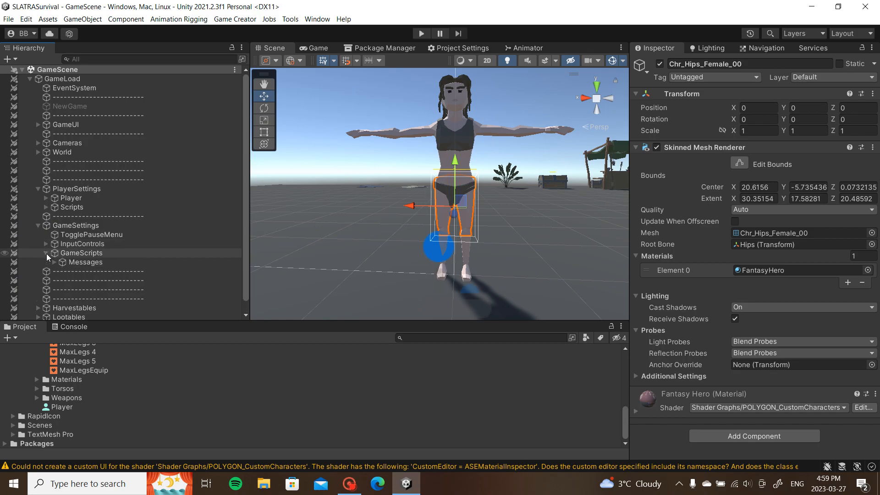
{"action": "left_click", "coordinate": [54, 262]}
{"action": "left_click", "coordinate": [46, 253]}
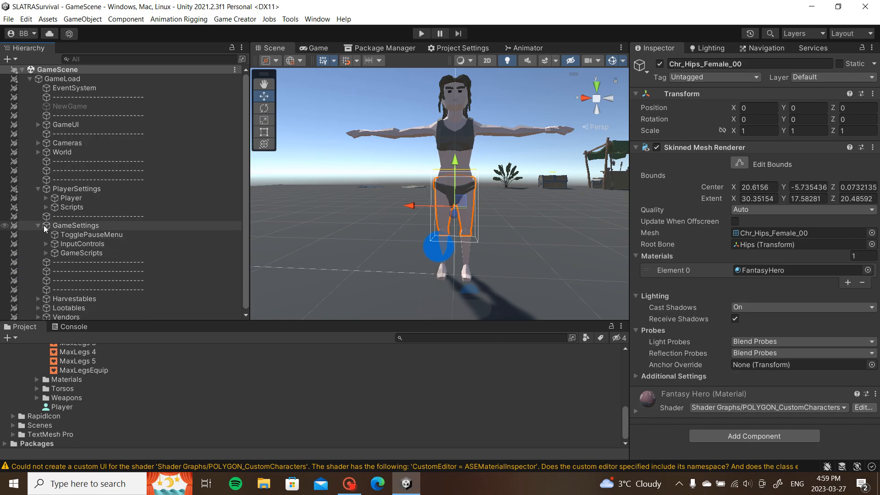
Step: Expand Scripts, OffPlayerScripts and OutfitEquipScript in the hierarchy and select Legs (1) under LegsEquip
{"action": "left_click", "coordinate": [46, 207]}
{"action": "left_click", "coordinate": [54, 225]}
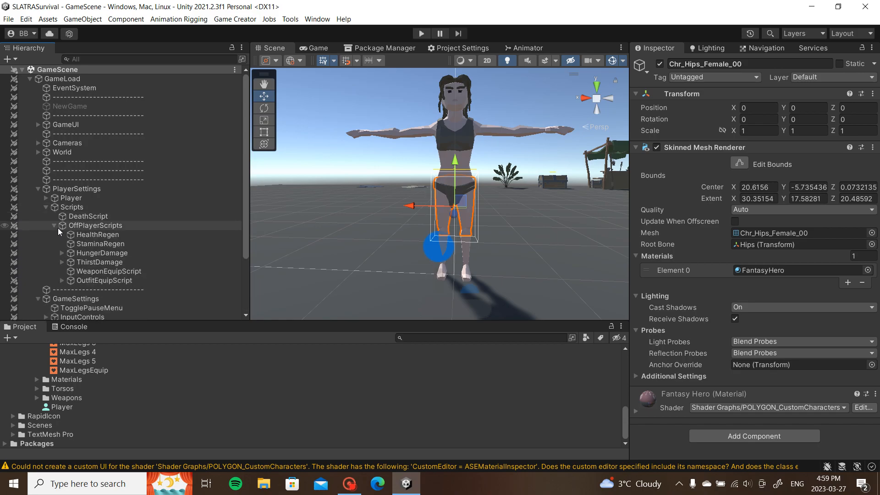
{"action": "left_click", "coordinate": [61, 280]}
{"action": "left_click", "coordinate": [122, 307]}
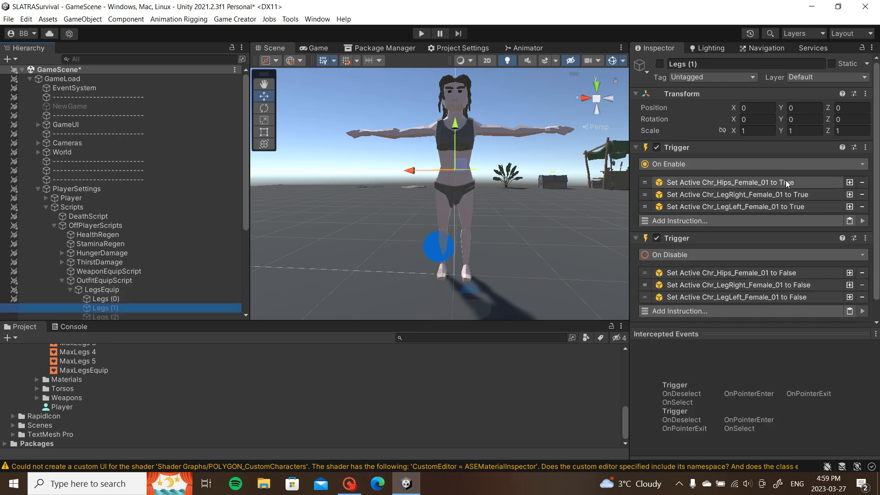
Step: Locate in the hierarchy the hips, left-leg and right-leg objects referenced by the On Enable instructions of Legs (1)
{"action": "left_click", "coordinate": [786, 184]}
{"action": "left_click", "coordinate": [780, 198]}
{"action": "left_click", "coordinate": [776, 186]}
{"action": "scroll", "coordinate": [228, 213], "scroll_direction": "down", "scroll_amount": 2}
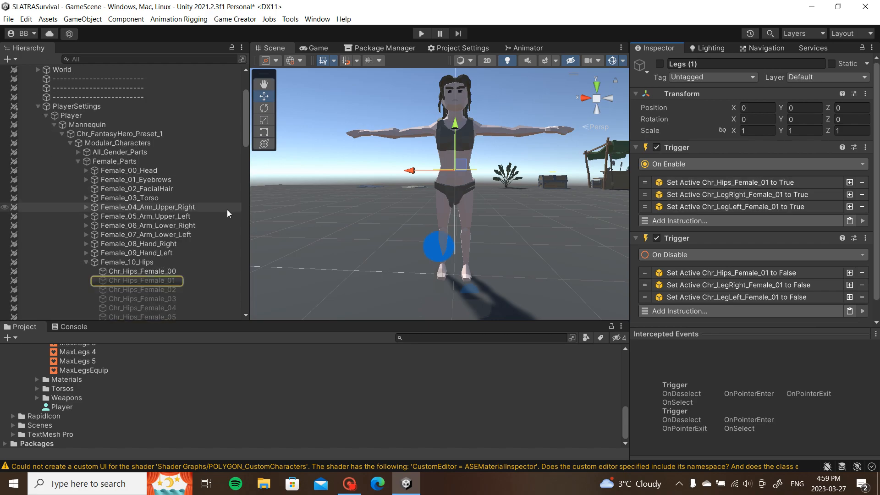
{"action": "left_click", "coordinate": [746, 207]}
{"action": "left_click", "coordinate": [778, 234]}
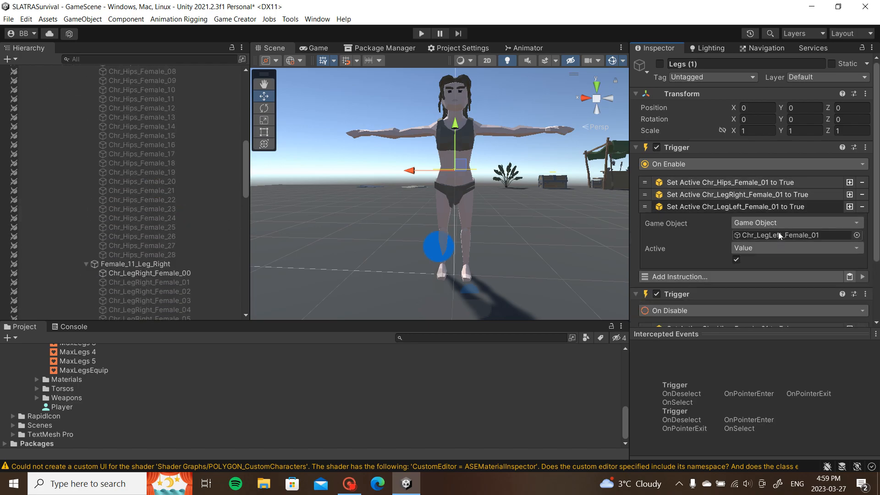
{"action": "left_click", "coordinate": [783, 194]}
{"action": "left_click", "coordinate": [782, 223]}
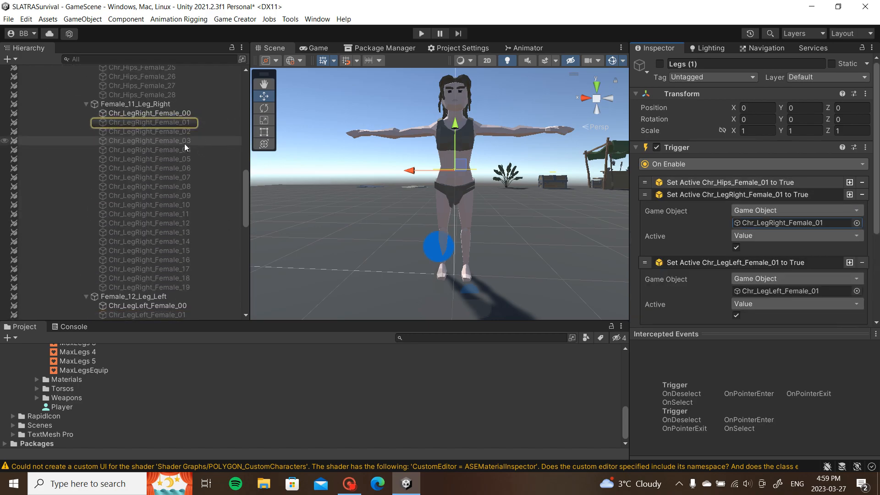
Step: Select Chr_LegLeft_Female_01, Chr_LegRight_Female_01 and Chr_Hips_Female_01 together in the hierarchy
{"action": "scroll", "coordinate": [188, 160], "scroll_direction": "down", "scroll_amount": 3}
{"action": "left_click", "coordinate": [189, 244]}
{"action": "scroll", "coordinate": [188, 236], "scroll_direction": "up", "scroll_amount": 6}
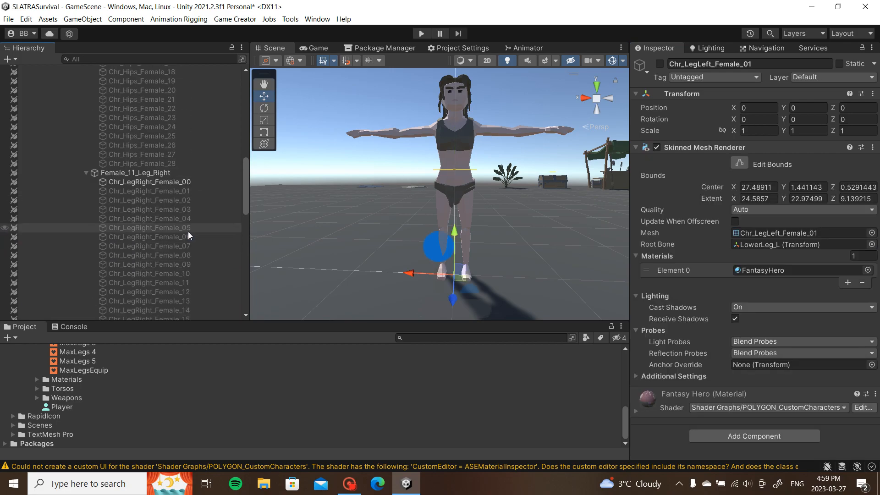
{"action": "left_click", "coordinate": [190, 192], "text": "ctrl"}
{"action": "scroll", "coordinate": [191, 192], "scroll_direction": "up", "scroll_amount": 8}
{"action": "left_click", "coordinate": [197, 159], "text": "ctrl"}
{"action": "scroll", "coordinate": [218, 222], "scroll_direction": "down", "scroll_amount": 8}
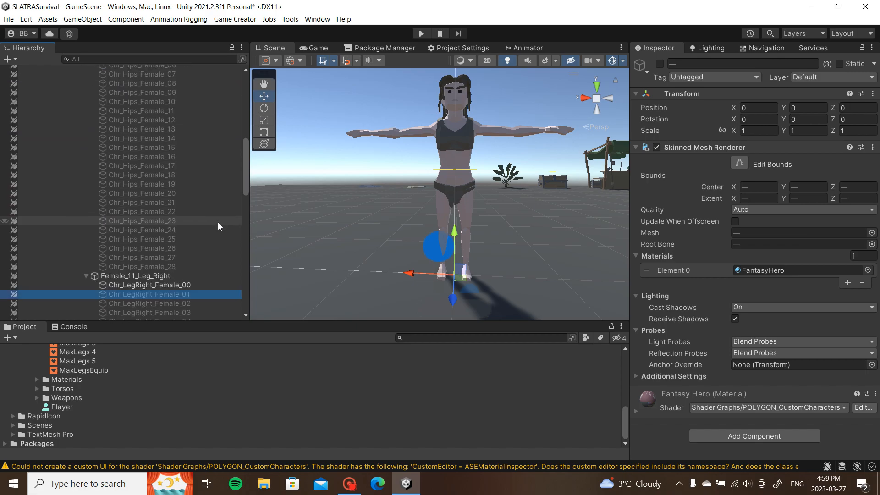
Step: Enlarge the Project window upward and look over its asset folders and the end of the hierarchy
{"action": "left_click_drag", "start_coordinate": [145, 320], "coordinate": [145, 284]}
{"action": "scroll", "coordinate": [106, 340], "scroll_direction": "up", "scroll_amount": 8}
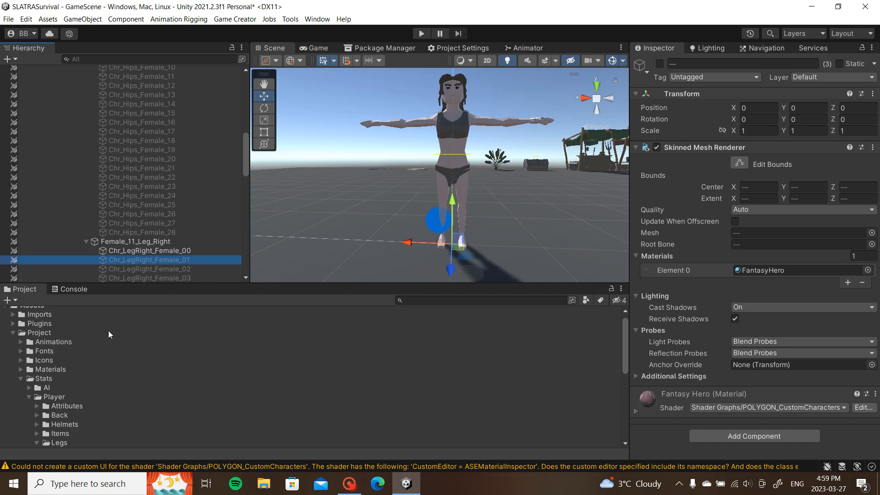
{"action": "scroll", "coordinate": [145, 230], "scroll_direction": "down", "scroll_amount": 15}
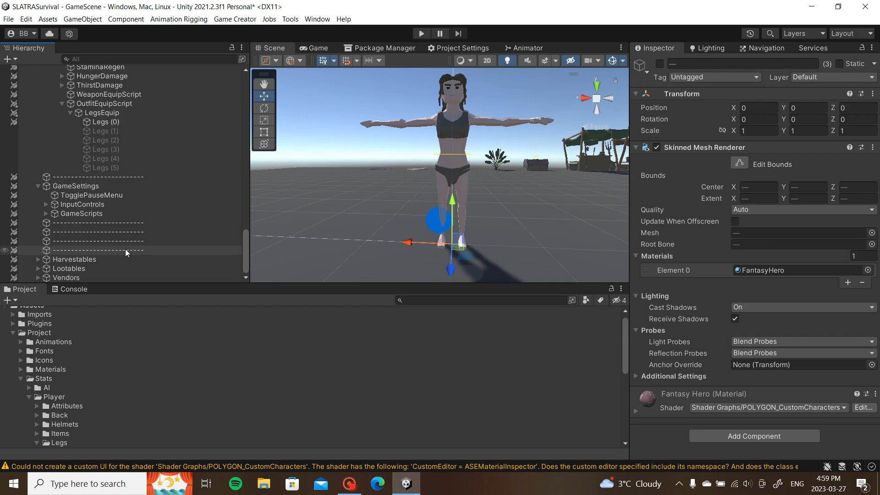
Step: Create an empty child object under GameLoad and name it Legs 1
{"action": "scroll", "coordinate": [124, 249], "scroll_direction": "up", "scroll_amount": 12}
{"action": "scroll", "coordinate": [61, 87], "scroll_direction": "up", "scroll_amount": 2}
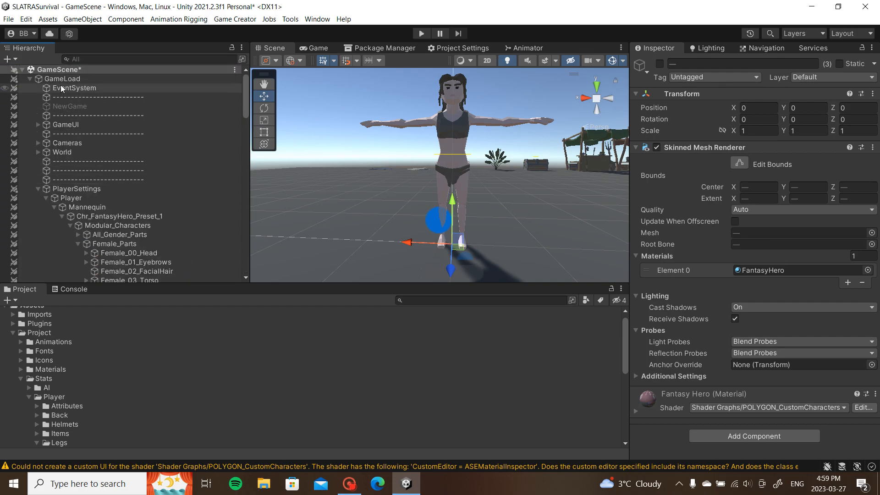
{"action": "right_click", "coordinate": [60, 80]}
{"action": "left_click", "coordinate": [124, 211]}
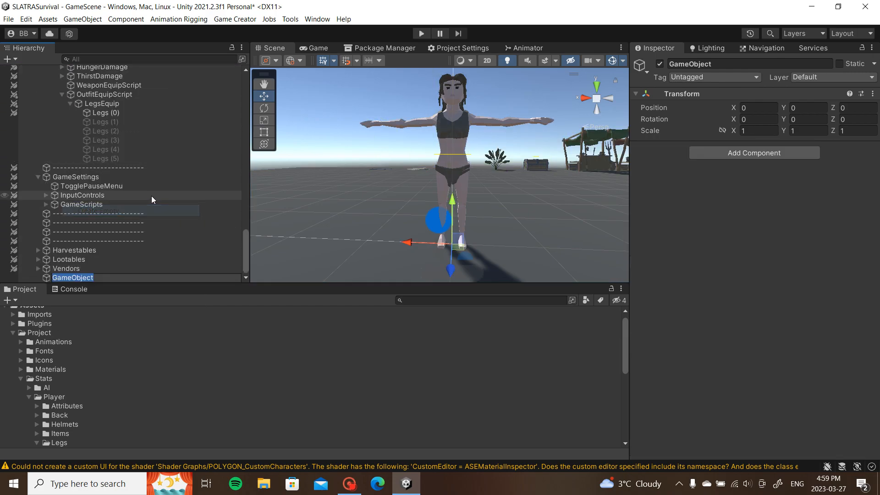
{"action": "type", "text": "Legs"}
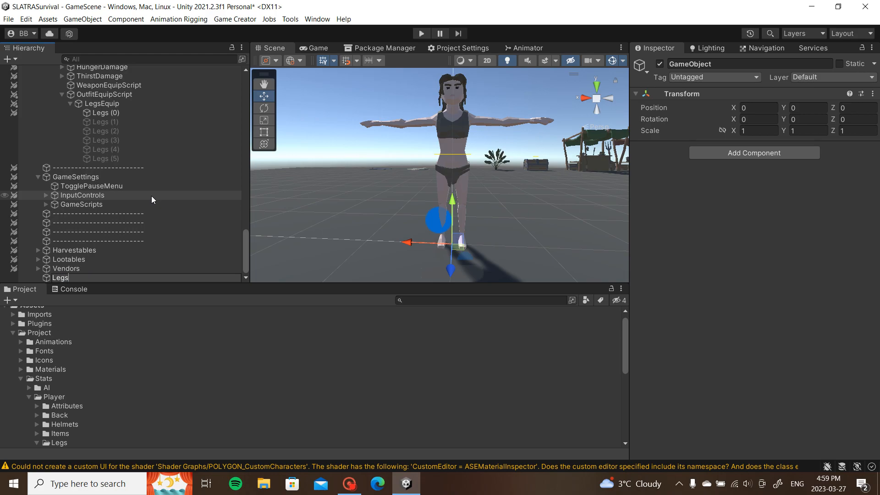
{"action": "type", "text": " 1"}
{"action": "key", "text": "Return"}
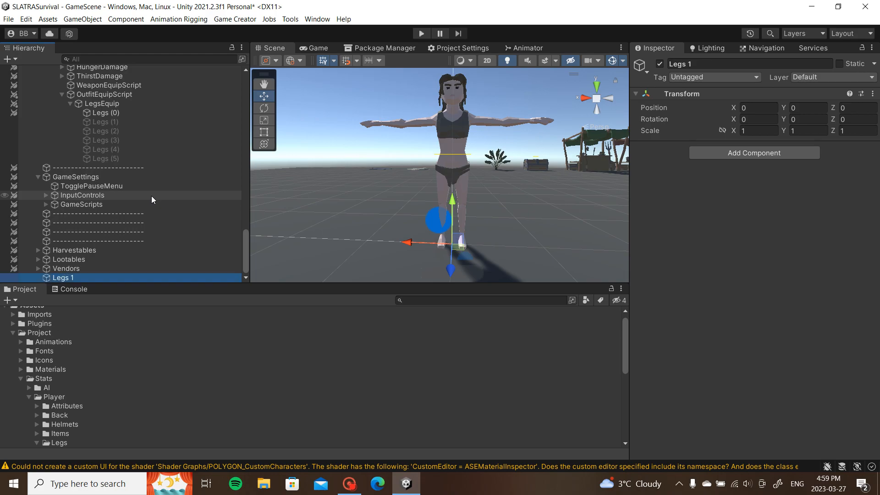
Step: Select Chr_LegLeft_Female_01, Chr_LegRight_Female_01 and Chr_Hips_Female_01 together in the hierarchy
{"action": "scroll", "coordinate": [202, 183], "scroll_direction": "up", "scroll_amount": 4}
{"action": "scroll", "coordinate": [202, 183], "scroll_direction": "up", "scroll_amount": 2}
{"action": "scroll", "coordinate": [195, 179], "scroll_direction": "up", "scroll_amount": 10}
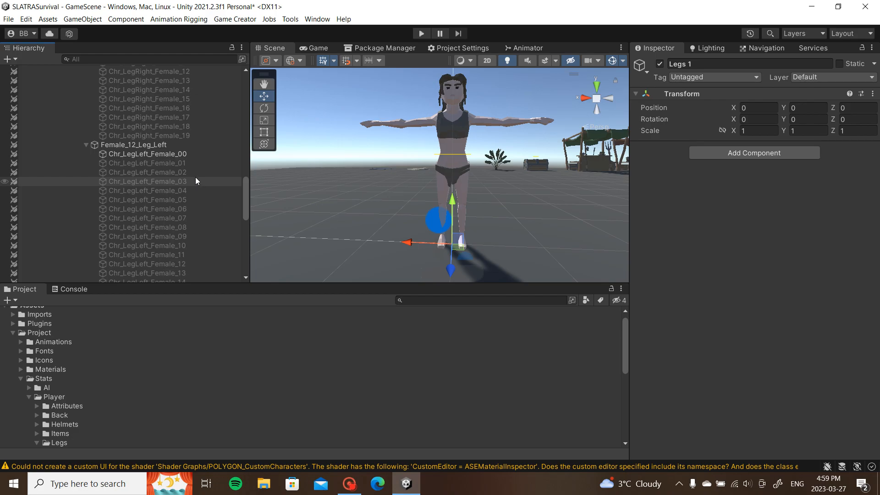
{"action": "left_click", "coordinate": [196, 162]}
{"action": "scroll", "coordinate": [196, 161], "scroll_direction": "up", "scroll_amount": 6}
{"action": "left_click", "coordinate": [197, 145], "text": "ctrl"}
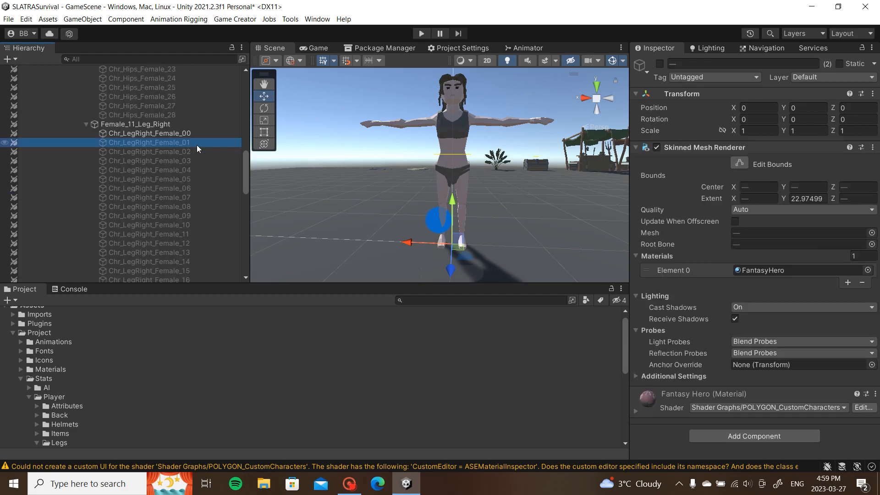
{"action": "scroll", "coordinate": [197, 144], "scroll_direction": "up", "scroll_amount": 6}
{"action": "scroll", "coordinate": [196, 145], "scroll_direction": "up", "scroll_amount": 5}
{"action": "left_click", "coordinate": [196, 177], "text": "ctrl"}
{"action": "scroll", "coordinate": [196, 177], "scroll_direction": "down", "scroll_amount": 17}
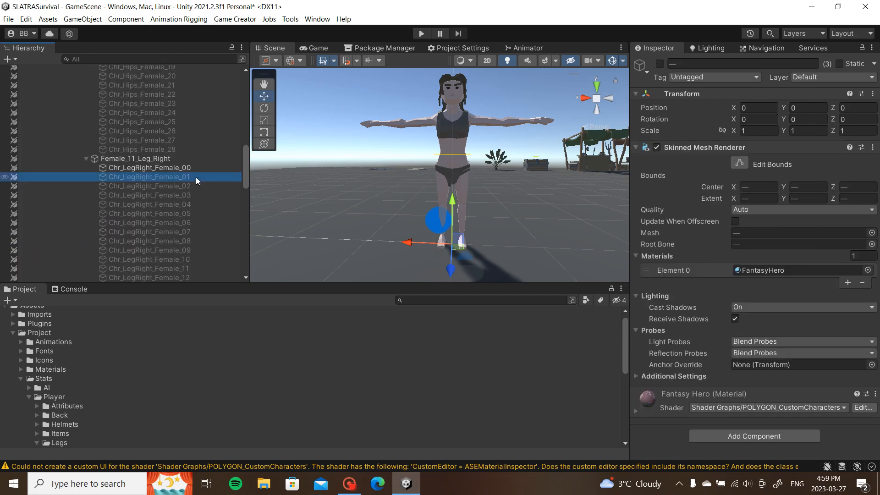
Step: Duplicate the three selected leg and hip parts and parent the copies under Legs 1
{"action": "key", "text": "ctrl+d"}
{"action": "left_click_drag", "start_coordinate": [199, 157], "coordinate": [112, 276]}
{"action": "left_click", "coordinate": [101, 251]}
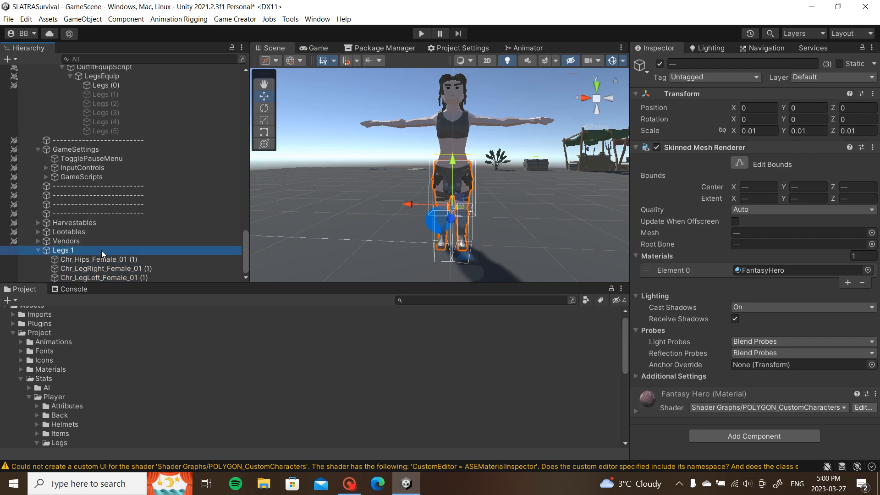
{"action": "left_click_drag", "start_coordinate": [432, 202], "coordinate": [387, 206]}
{"action": "key", "text": "ctrl+z"}
Step: Save Legs 1 as a prefab in the Icons folder and delete the original from the hierarchy
{"action": "left_click_drag", "start_coordinate": [78, 260], "coordinate": [42, 369]}
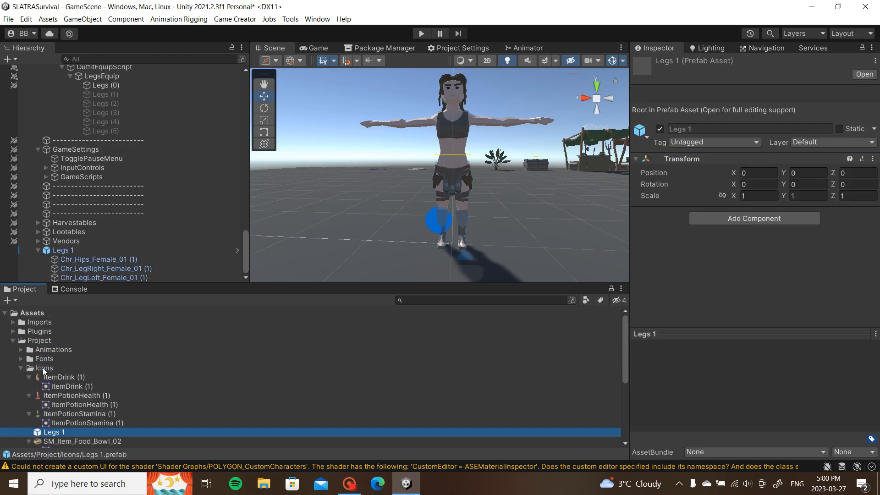
{"action": "left_click", "coordinate": [75, 252]}
{"action": "key", "text": "Delete"}
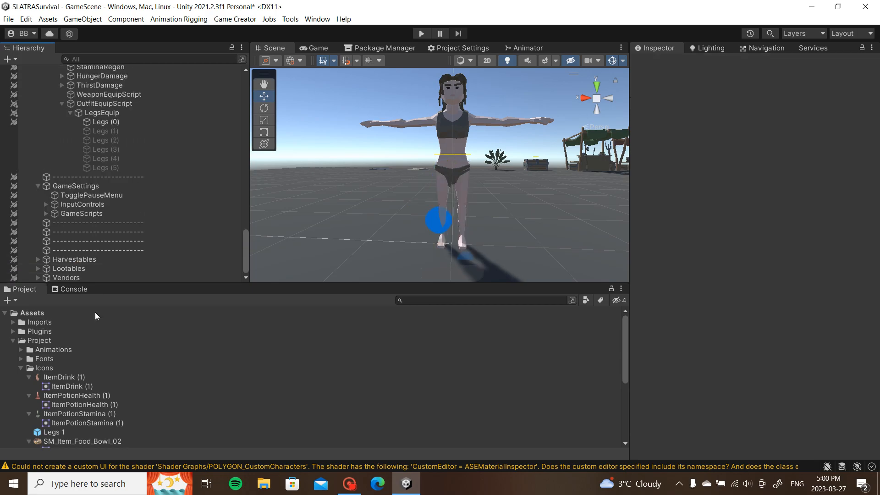
Step: Clear the console messages and return to the project assets
{"action": "left_click", "coordinate": [64, 289]}
{"action": "left_click", "coordinate": [19, 300]}
{"action": "left_click", "coordinate": [29, 288]}
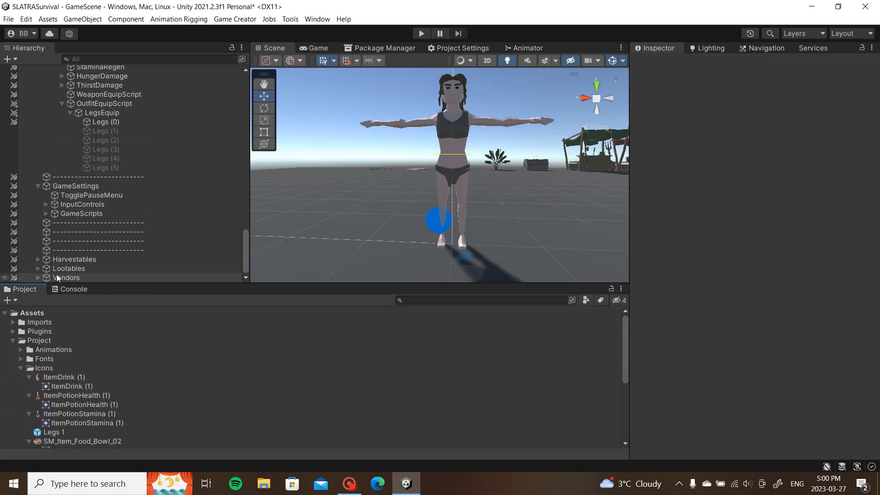
Step: Open RapidIcon and preview the Legs 1 prefab from the Icons folder
{"action": "left_click", "coordinate": [300, 18]}
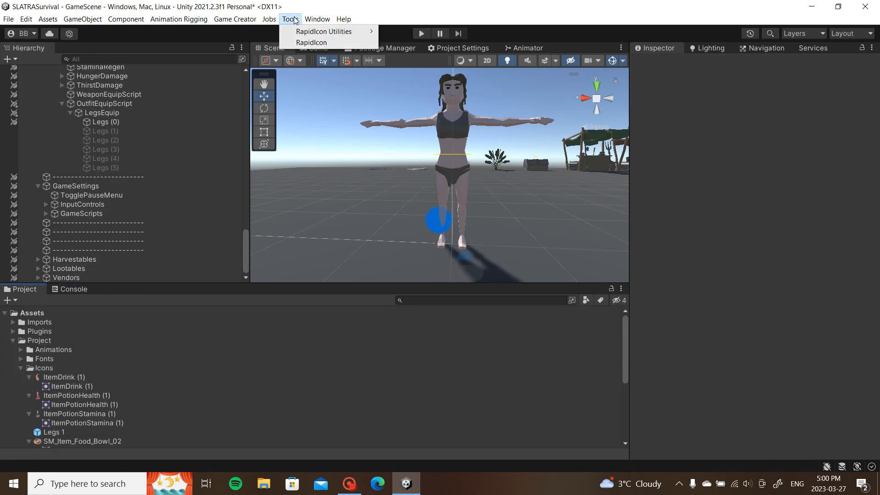
{"action": "left_click", "coordinate": [312, 43]}
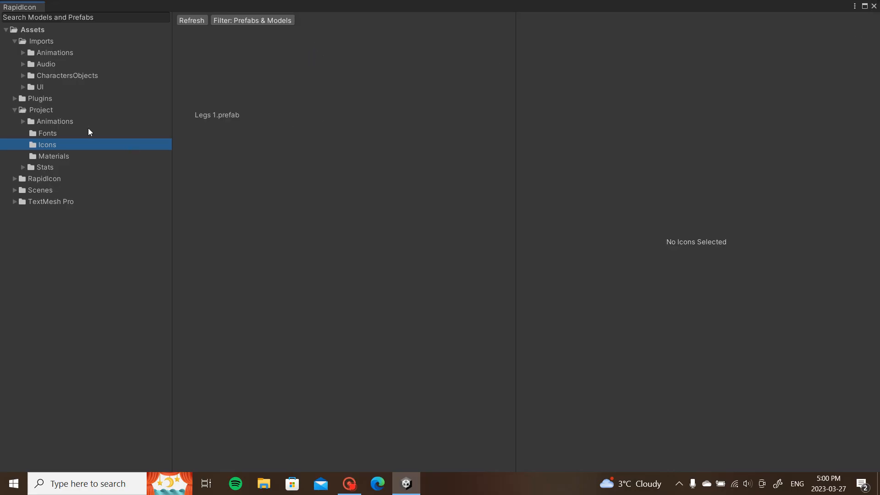
{"action": "left_click", "coordinate": [111, 108]}
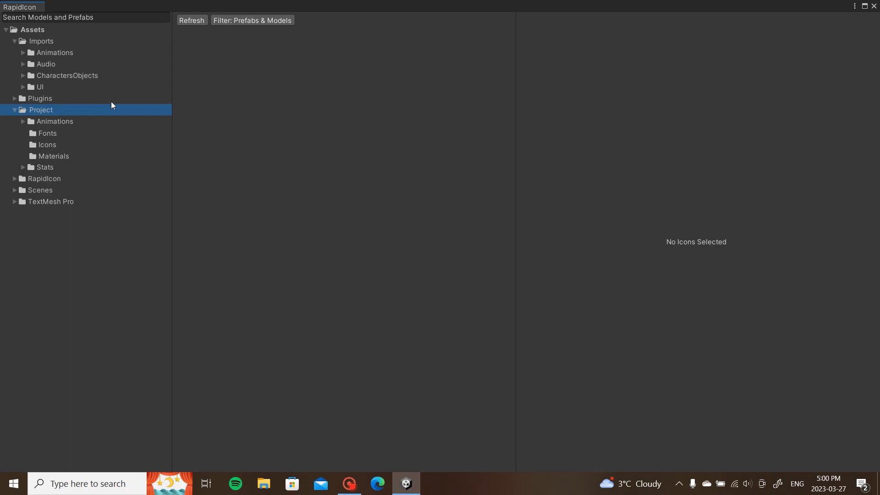
{"action": "left_click", "coordinate": [873, 6]}
{"action": "left_click", "coordinate": [297, 18]}
{"action": "left_click", "coordinate": [307, 44]}
{"action": "left_click", "coordinate": [47, 144]}
{"action": "left_click", "coordinate": [193, 114]}
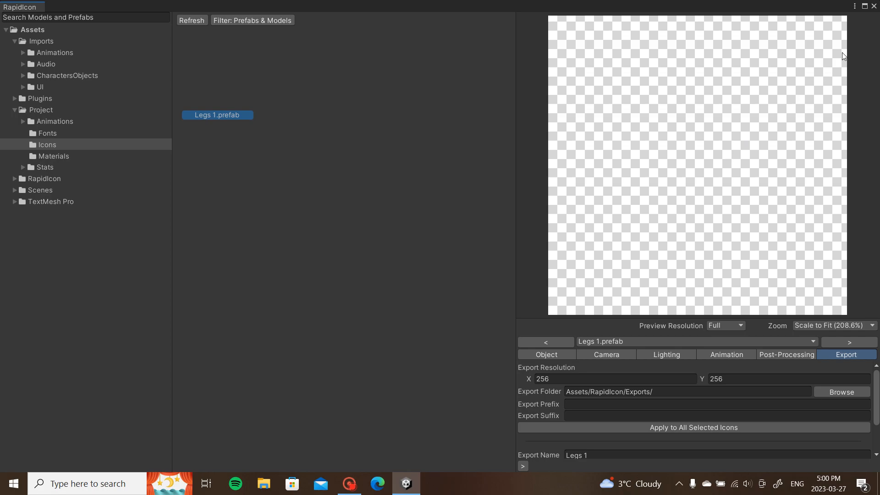
Step: Close RapidIcon and delete the Legs 1 prefab from the Icons folder, unpacking its instances
{"action": "left_click", "coordinate": [873, 6]}
{"action": "scroll", "coordinate": [81, 404], "scroll_direction": "down", "scroll_amount": 2}
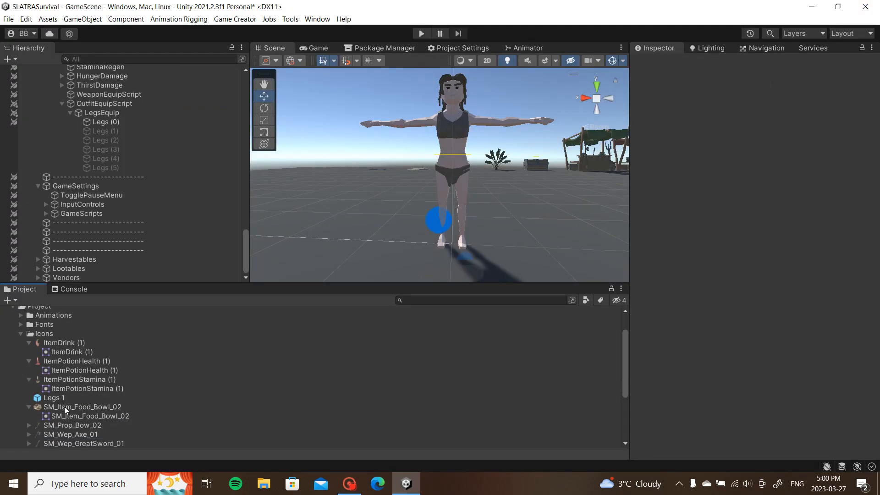
{"action": "left_click", "coordinate": [58, 397]}
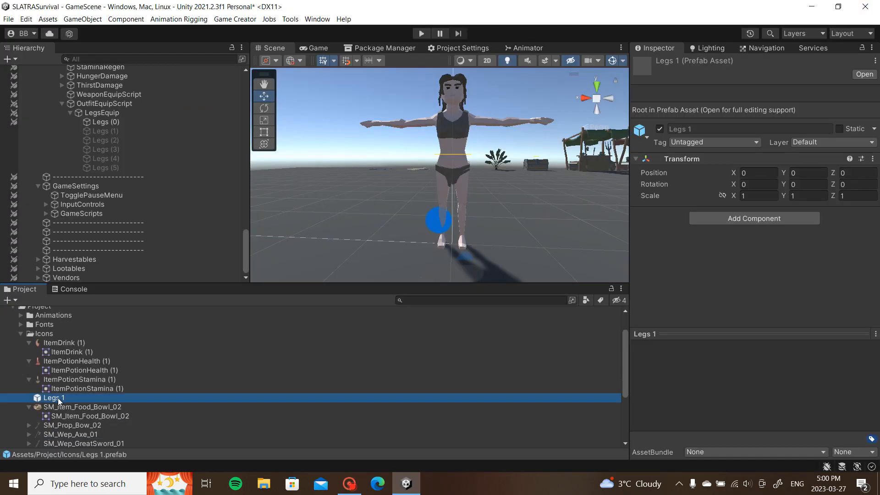
{"action": "key", "text": "Delete"}
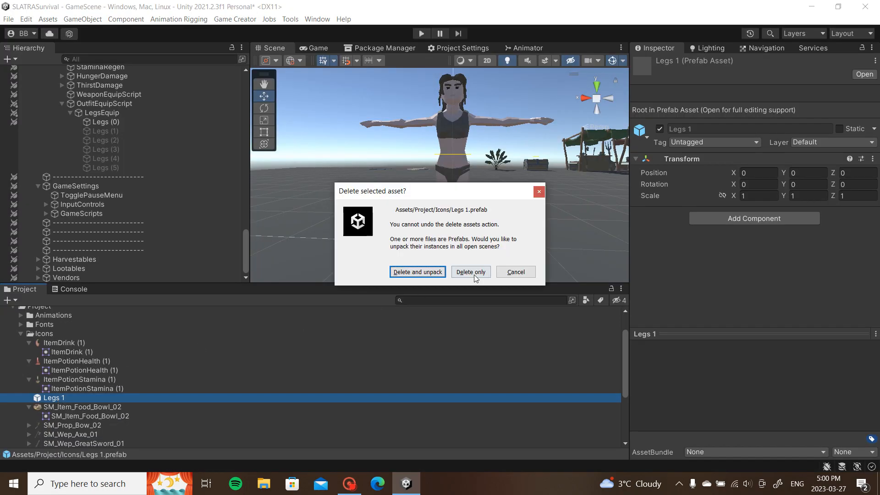
{"action": "left_click", "coordinate": [416, 272]}
Step: Reopen RapidIcon and open the Characters_ModularParts_Static folder among the PolygonFantasyHeroCharacters prefabs
{"action": "left_click", "coordinate": [290, 18]}
{"action": "left_click", "coordinate": [305, 41]}
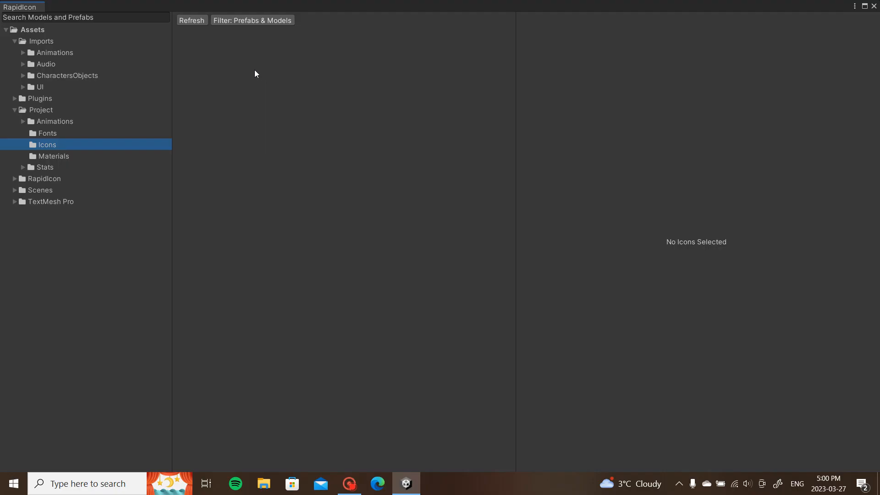
{"action": "left_click", "coordinate": [17, 110]}
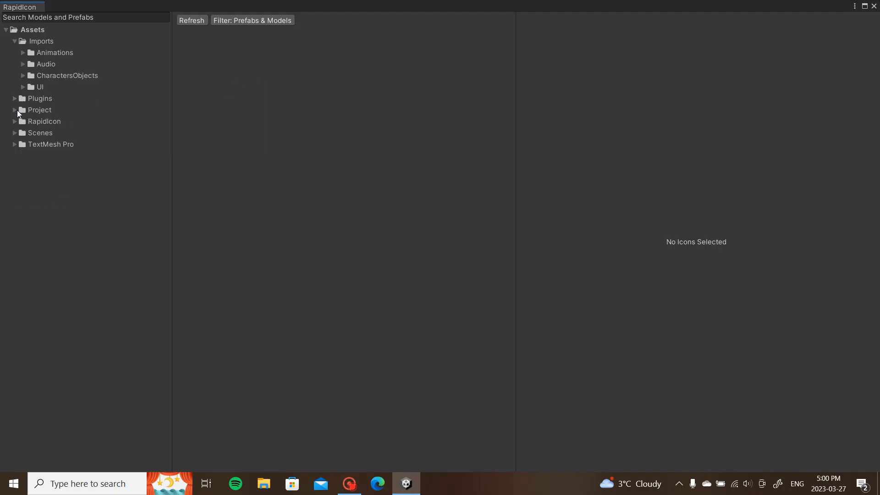
{"action": "left_click", "coordinate": [23, 76]}
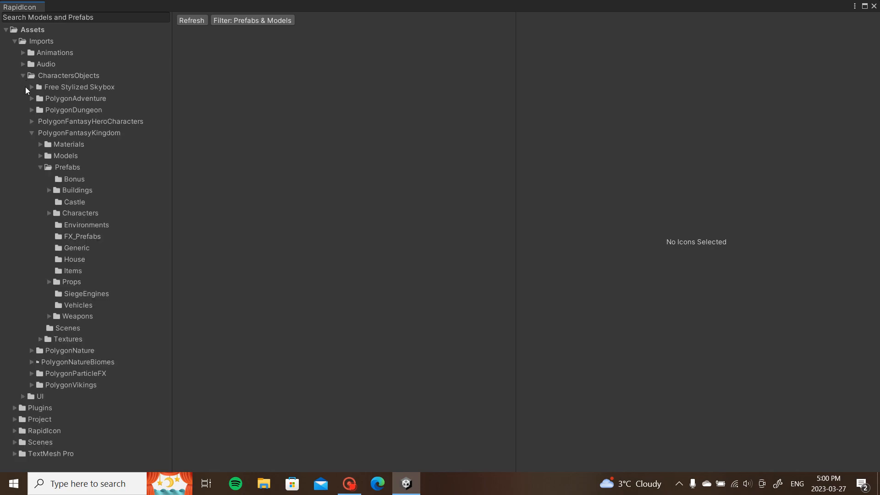
{"action": "left_click", "coordinate": [32, 122]}
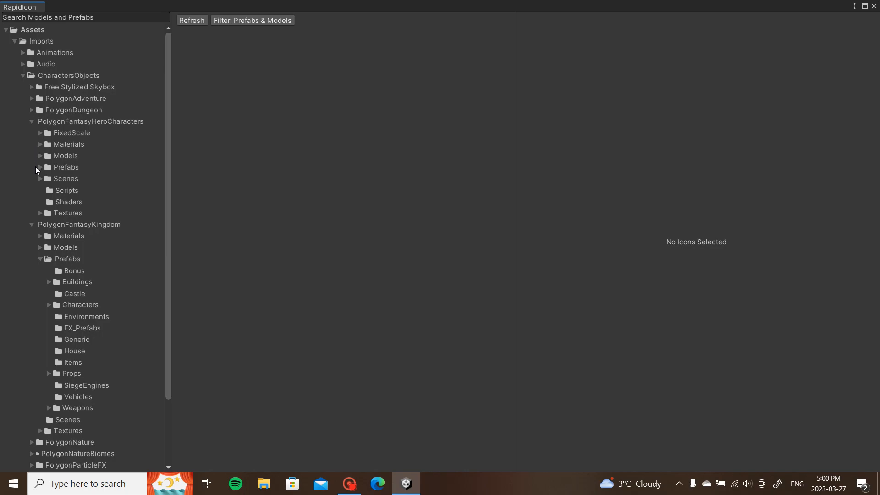
{"action": "left_click", "coordinate": [32, 223]}
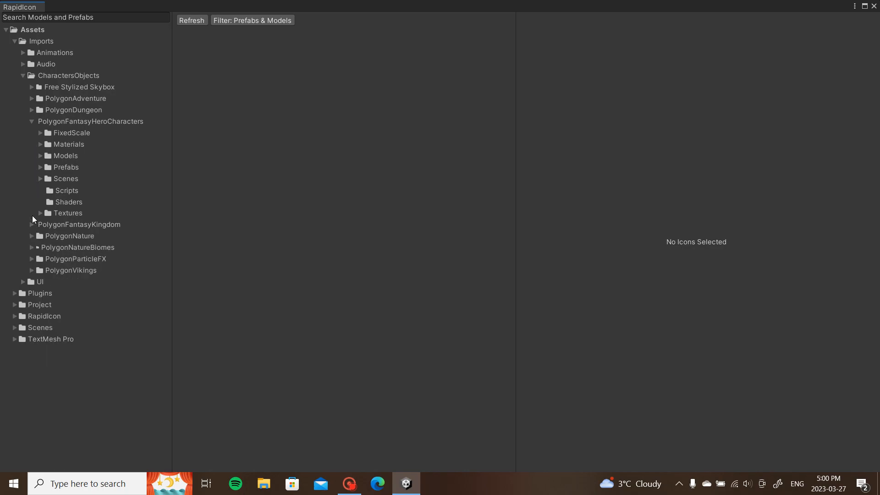
{"action": "left_click", "coordinate": [40, 167]}
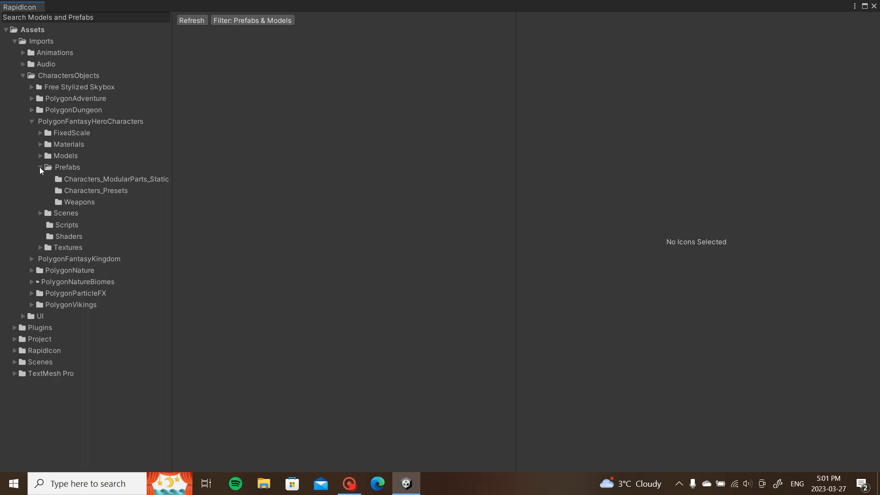
{"action": "left_click", "coordinate": [89, 179]}
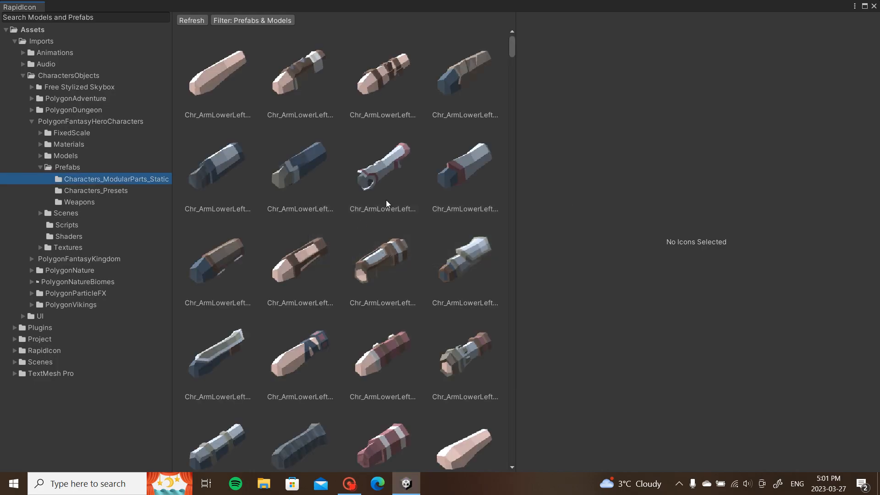
Step: Choose the Chr_Hips_Female_01_Static prefab and rotate its icon preview to a straight front view
{"action": "left_click_drag", "start_coordinate": [512, 57], "coordinate": [521, 304]}
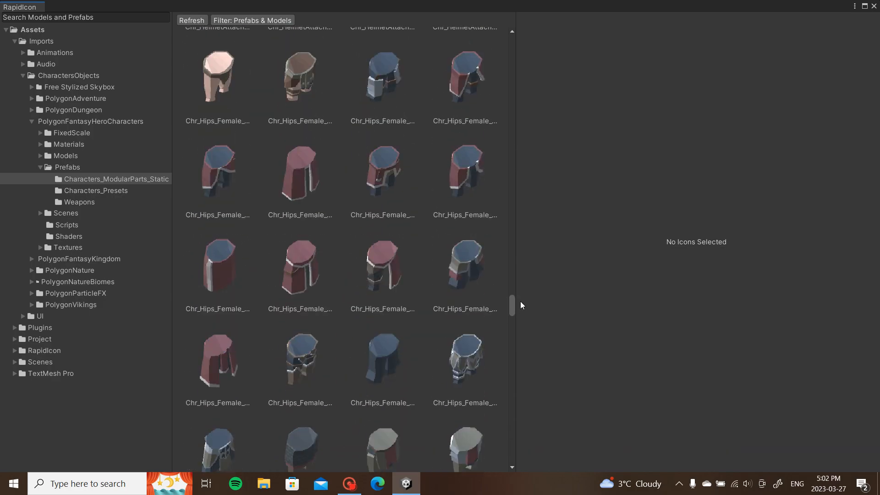
{"action": "left_click", "coordinate": [295, 75]}
{"action": "left_click_drag", "start_coordinate": [690, 177], "coordinate": [585, 22]}
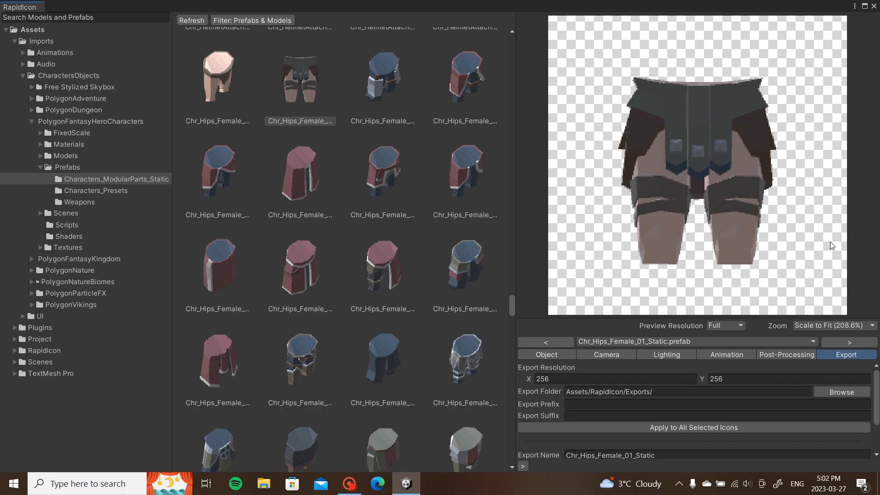
Step: Set the export resolution of the hips icon to 512 by 512
{"action": "left_click", "coordinate": [742, 377]}
{"action": "type", "text": "512"}
{"action": "left_click", "coordinate": [581, 375]}
{"action": "type", "text": "5"}
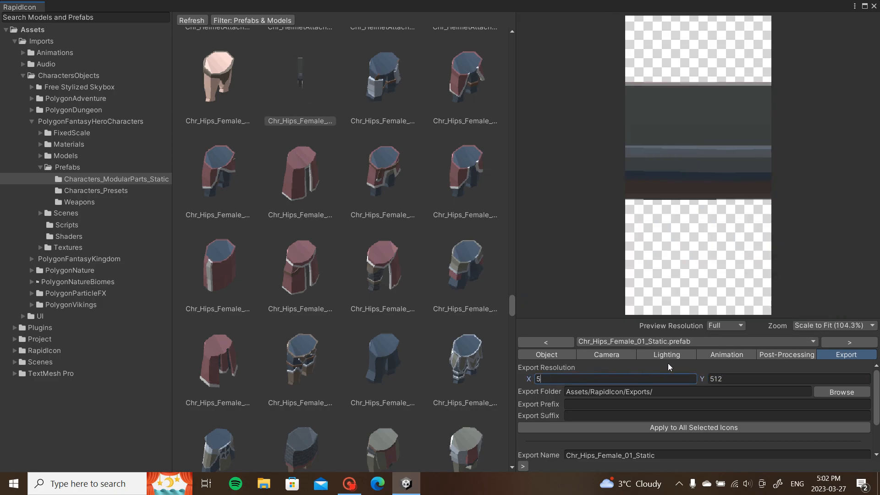
{"action": "type", "text": "12"}
Step: Set the hips icon's post-processing filter mode to Trilinear
{"action": "left_click", "coordinate": [781, 353]}
{"action": "left_click", "coordinate": [746, 367]}
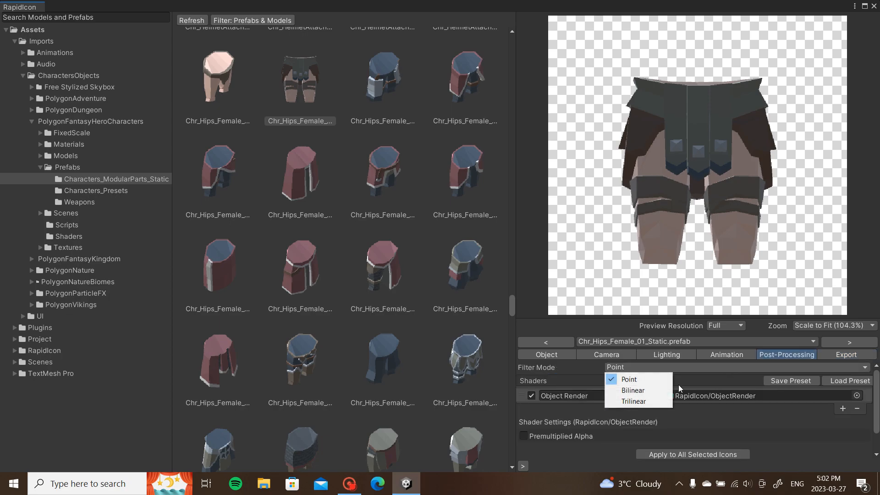
{"action": "left_click", "coordinate": [642, 402]}
Step: Enlarge the hips to fill the icon frame and set the object's Y position to 2.44
{"action": "scroll", "coordinate": [720, 183], "scroll_direction": "up", "scroll_amount": 3}
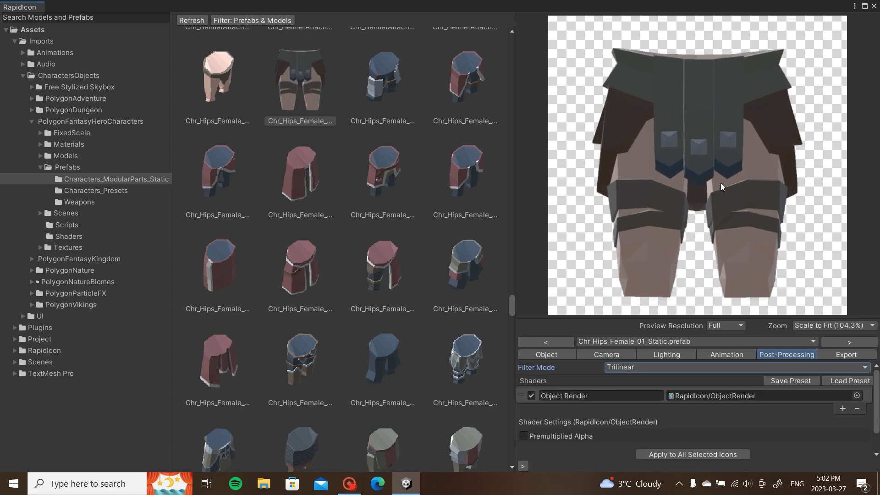
{"action": "scroll", "coordinate": [720, 183], "scroll_direction": "up", "scroll_amount": 2}
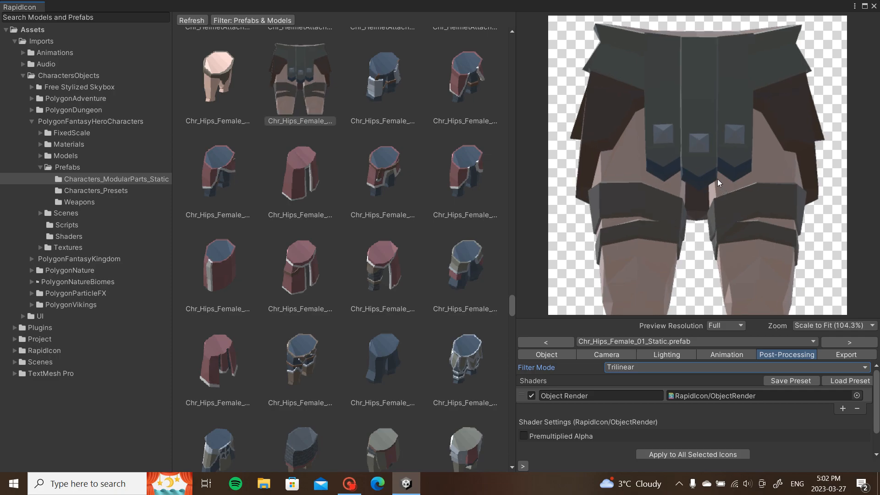
{"action": "left_click", "coordinate": [561, 355]}
{"action": "left_click", "coordinate": [660, 378]}
{"action": "type", "text": "0.45"}
{"action": "key", "text": "BackSpace"}
{"action": "key", "text": "BackSpace"}
{"action": "key", "text": "BackSpace"}
{"action": "key", "text": "BackSpace"}
{"action": "type", "text": "2.5"}
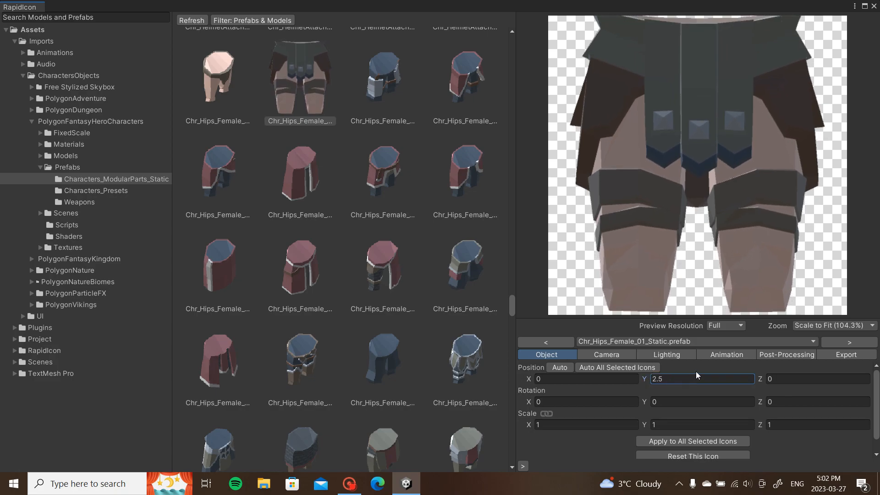
{"action": "key", "text": "BackSpace"}
{"action": "type", "text": "44"}
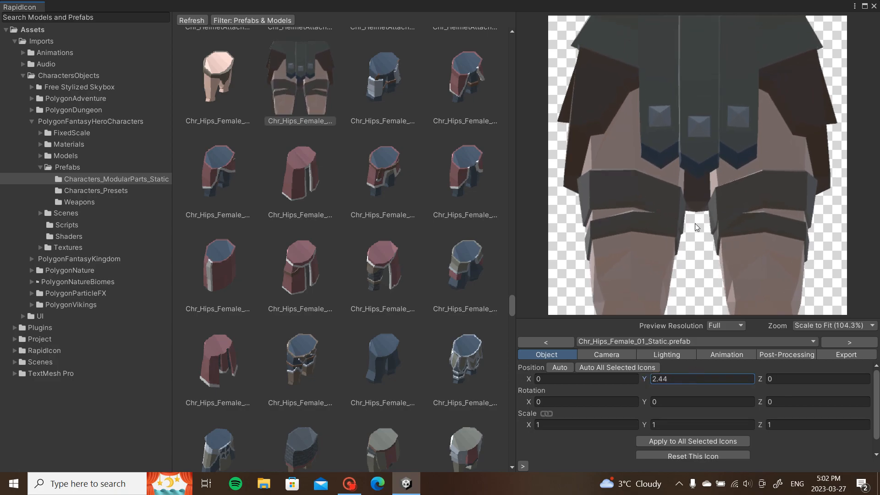
Step: Export the Chr_Hips_Female_01_Static icon to Assets/RapidIcon/Exports/
{"action": "left_click", "coordinate": [843, 357]}
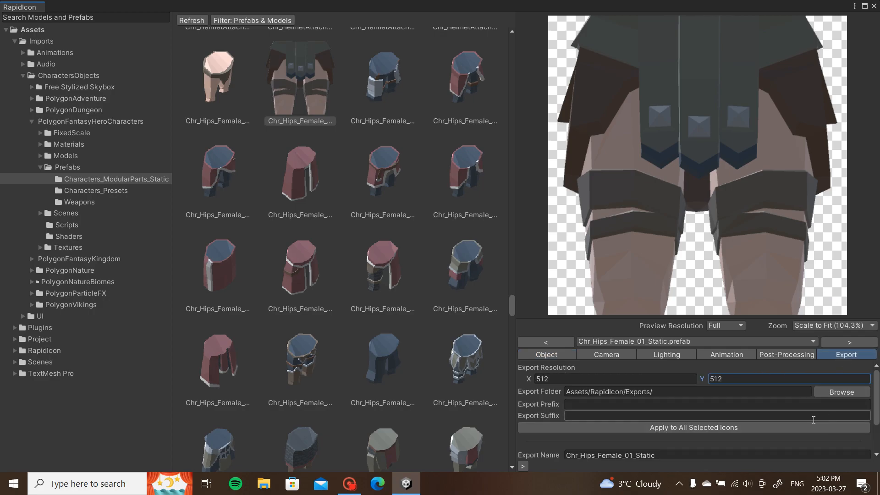
{"action": "scroll", "coordinate": [813, 416], "scroll_direction": "down", "scroll_amount": 2}
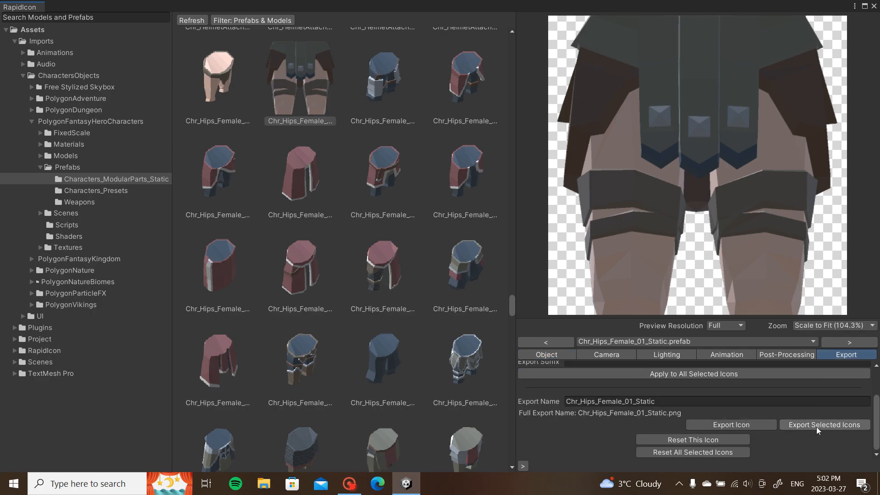
{"action": "left_click", "coordinate": [819, 426]}
Step: Close RapidIcon, move the exported Chr_Hips_Female_01_Static image into Project's Icons folder and show its import settings
{"action": "left_click", "coordinate": [873, 7]}
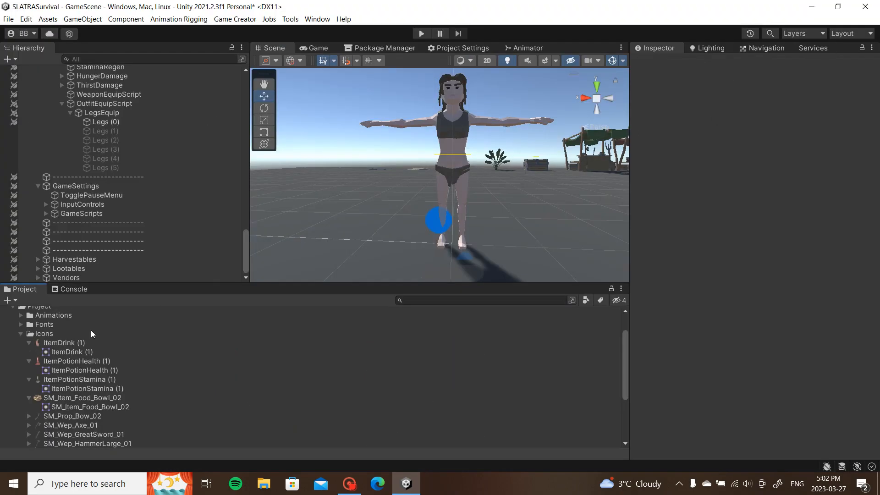
{"action": "left_click", "coordinate": [20, 334]}
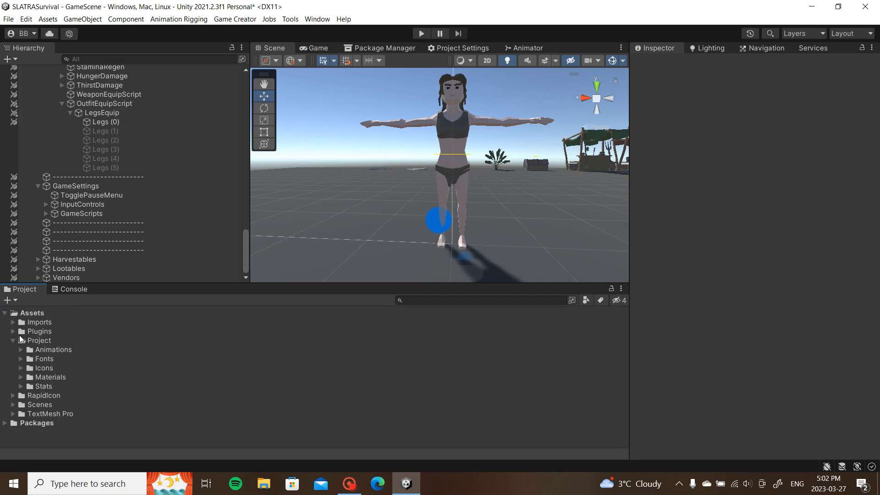
{"action": "left_click", "coordinate": [13, 395]}
{"action": "left_click", "coordinate": [47, 423]}
{"action": "left_click_drag", "start_coordinate": [39, 377], "coordinate": [41, 368]}
{"action": "left_click", "coordinate": [21, 368]}
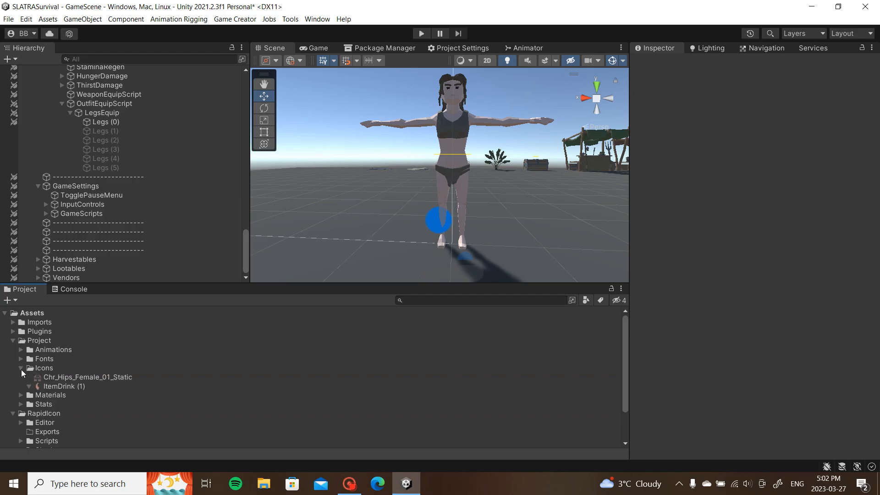
{"action": "left_click", "coordinate": [67, 378]}
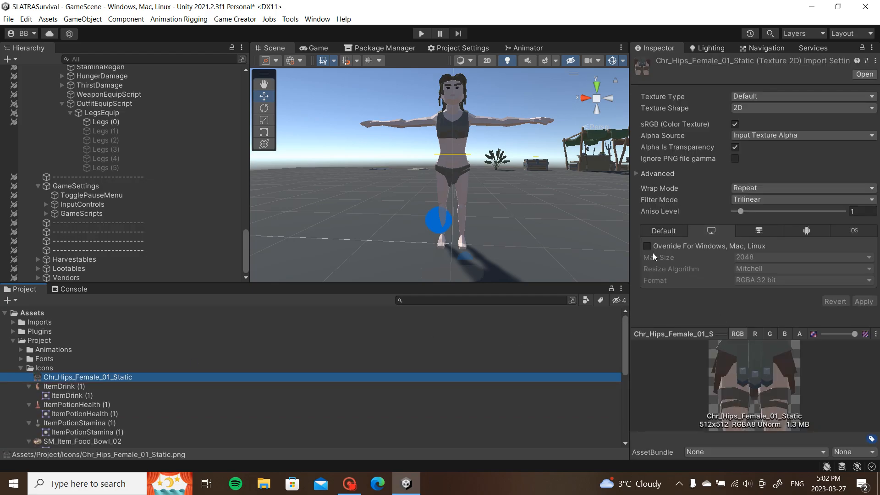
Step: Set the Chr_Hips_Female_01_Static texture type to Sprite (2D and UI), enable the Windows, Mac, Linux override and apply the import settings
{"action": "left_click", "coordinate": [649, 247]}
{"action": "left_click", "coordinate": [824, 96]}
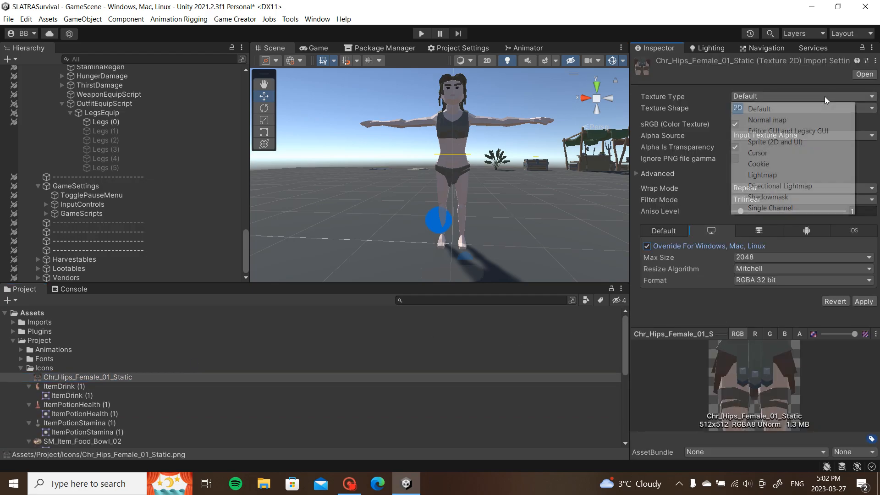
{"action": "left_click", "coordinate": [806, 137]}
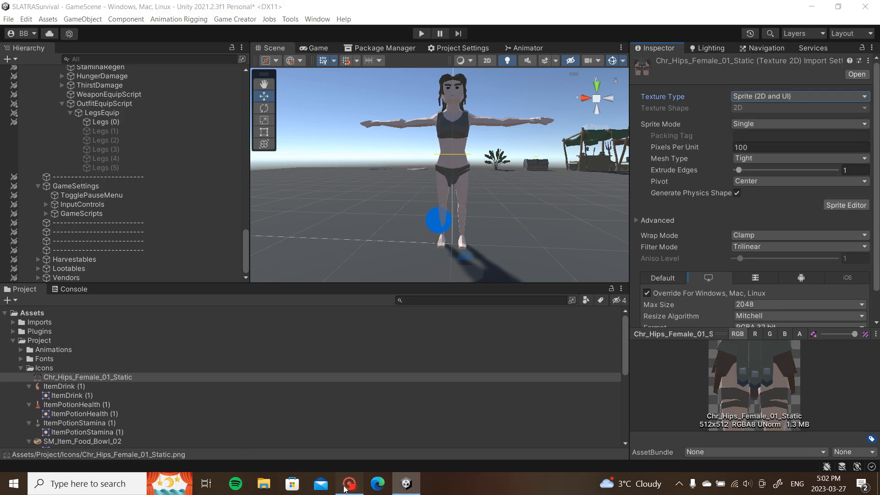
{"action": "left_click", "coordinate": [349, 483]}
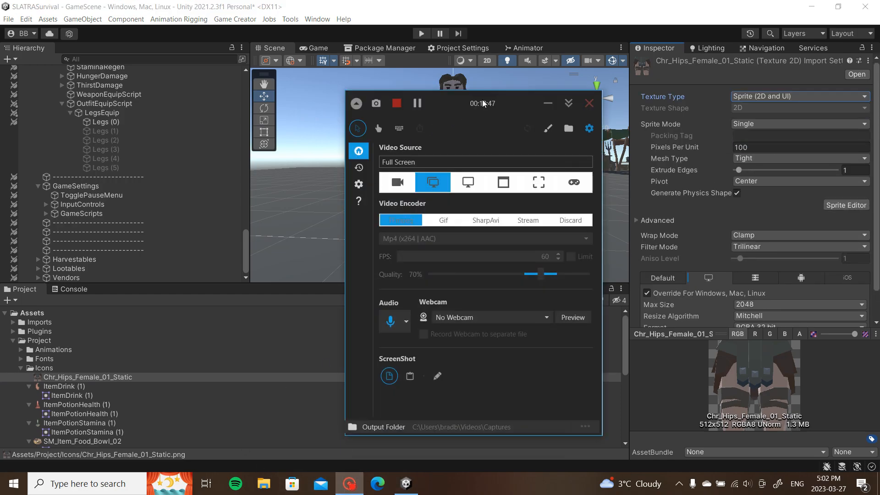
{"action": "left_click", "coordinate": [348, 483]}
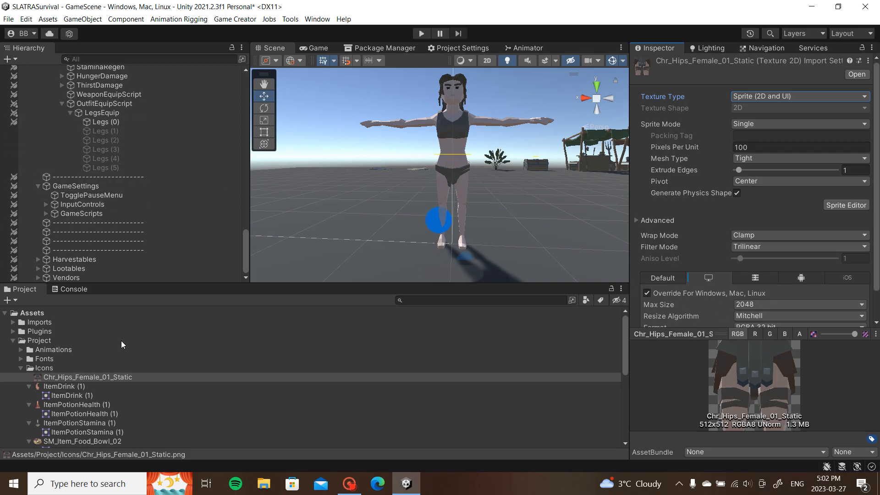
{"action": "scroll", "coordinate": [852, 220], "scroll_direction": "down", "scroll_amount": 2}
{"action": "left_click", "coordinate": [856, 316]}
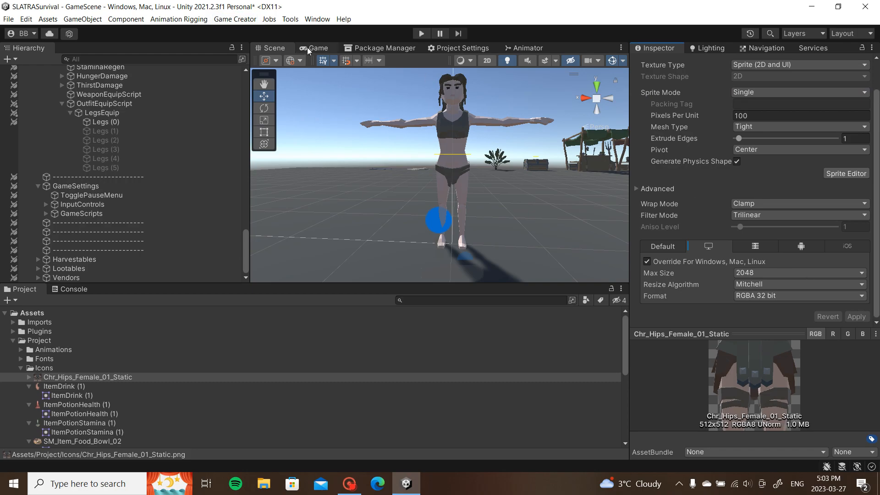
Step: Find InventoryMenu under GameUI, PlayerHUD and InventoryUI, and frame it in the scene from the front
{"action": "scroll", "coordinate": [179, 126], "scroll_direction": "up", "scroll_amount": 2}
{"action": "scroll", "coordinate": [178, 123], "scroll_direction": "up", "scroll_amount": 8}
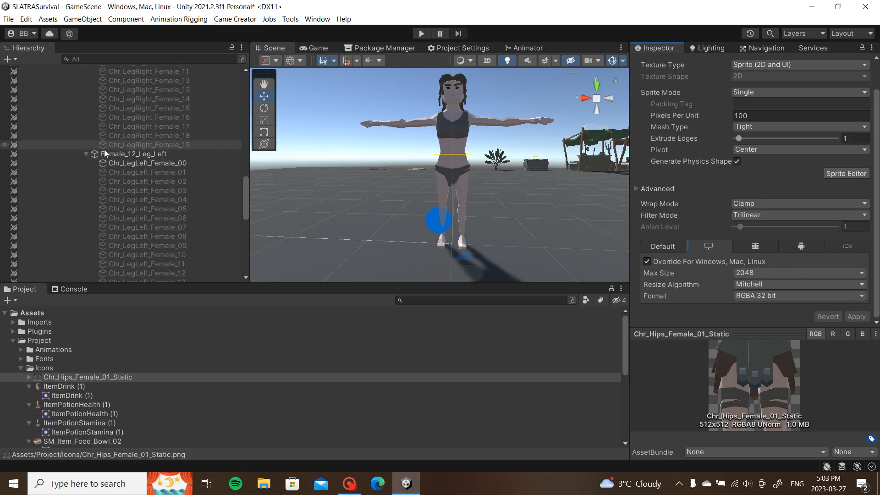
{"action": "scroll", "coordinate": [86, 149], "scroll_direction": "up", "scroll_amount": 10}
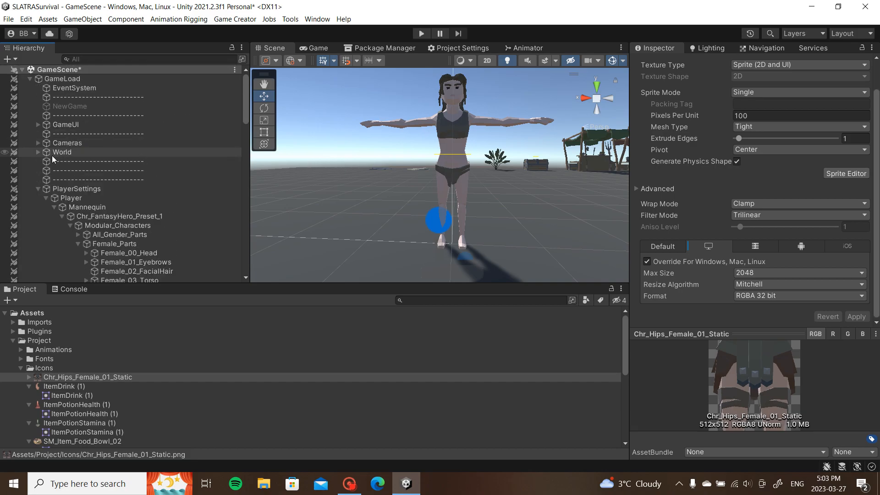
{"action": "left_click", "coordinate": [37, 189]}
{"action": "left_click", "coordinate": [39, 125]}
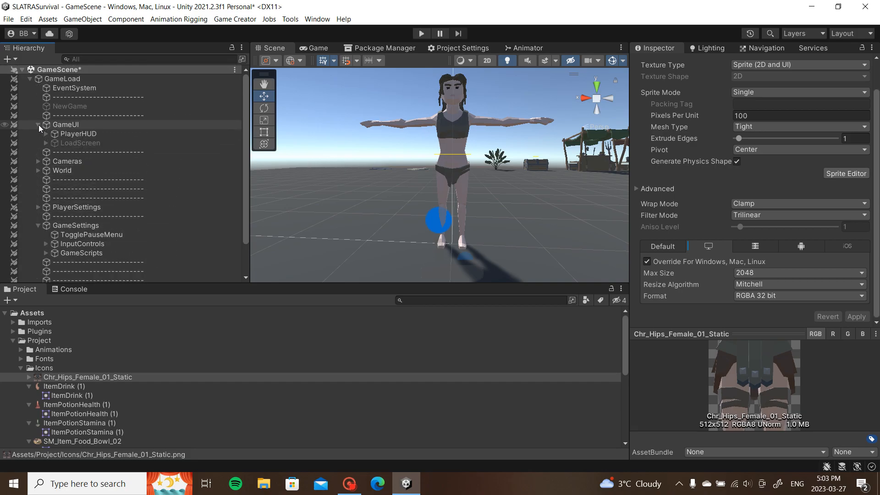
{"action": "left_click", "coordinate": [45, 133]}
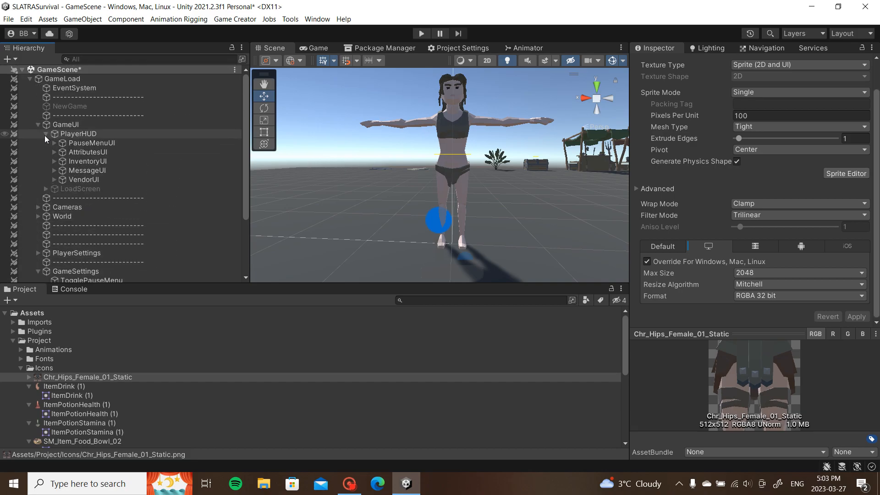
{"action": "left_click", "coordinate": [54, 160]}
{"action": "left_click", "coordinate": [94, 170]}
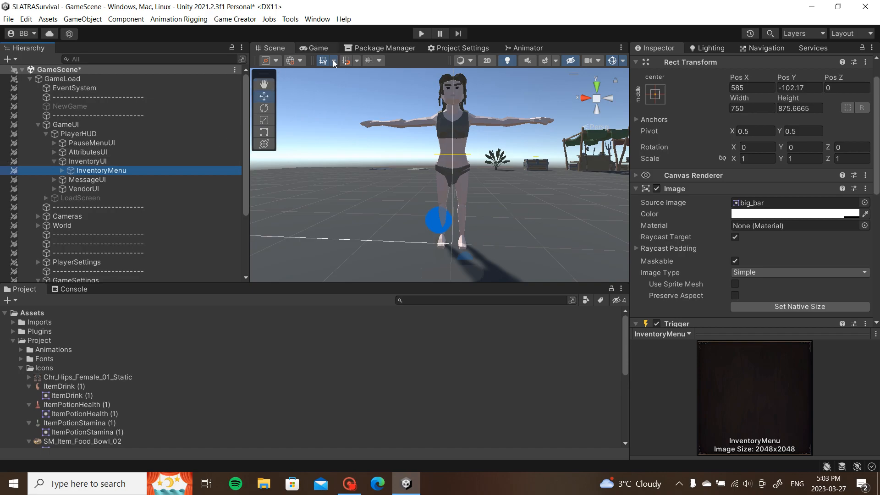
{"action": "key", "text": "f"}
{"action": "left_click", "coordinate": [609, 98]}
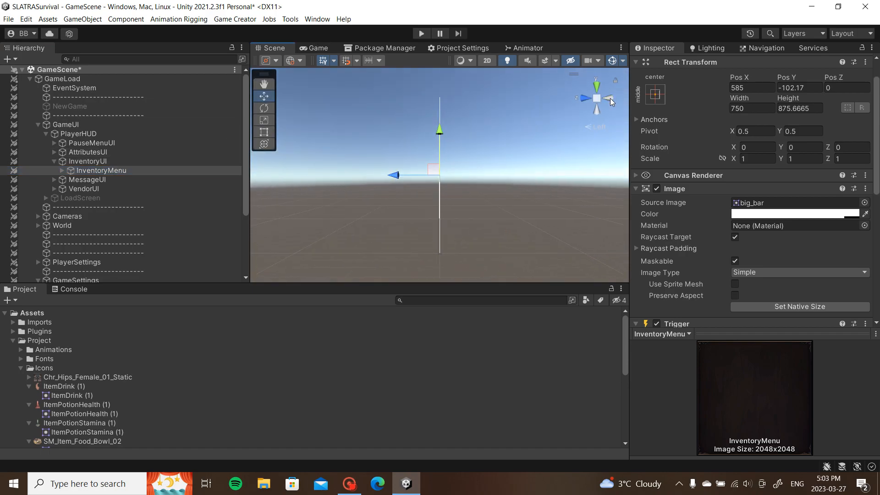
{"action": "scroll", "coordinate": [463, 138], "scroll_direction": "up", "scroll_amount": 5}
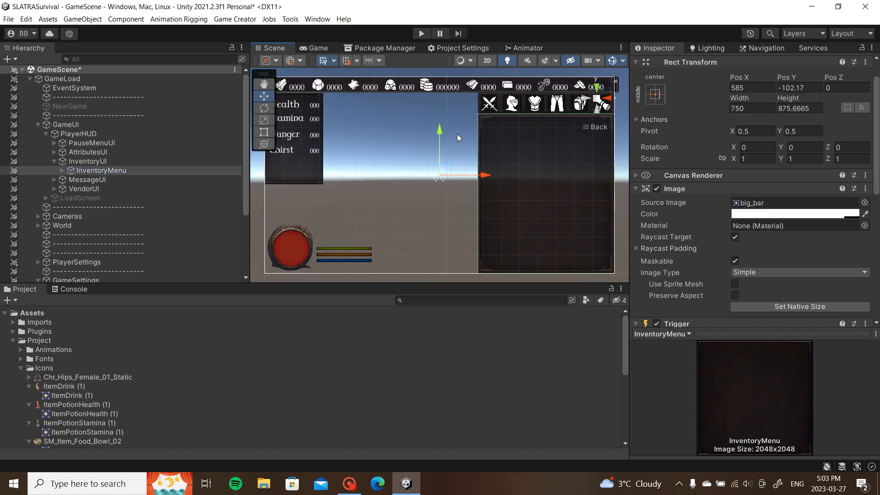
Step: Duplicate InventoryWeapon (1) in the WeaponTab and move the copy into LegsTab
{"action": "left_click", "coordinate": [62, 170]}
{"action": "left_click", "coordinate": [70, 180]}
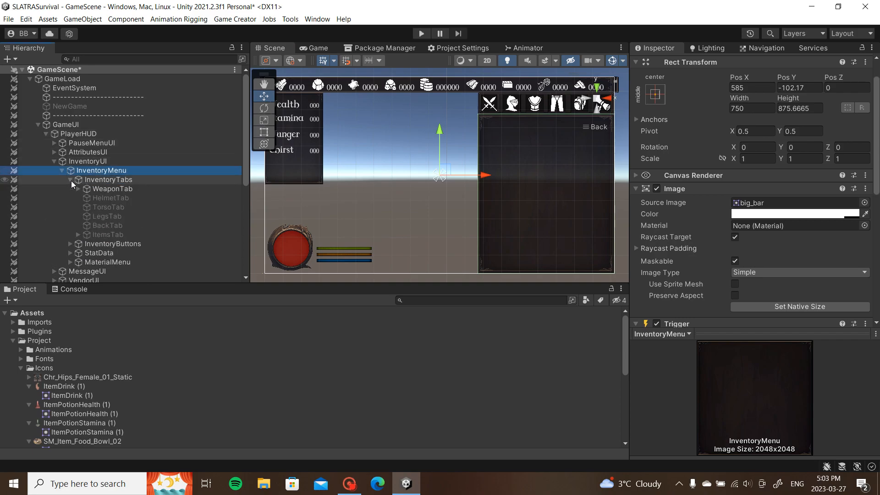
{"action": "left_click", "coordinate": [78, 189]}
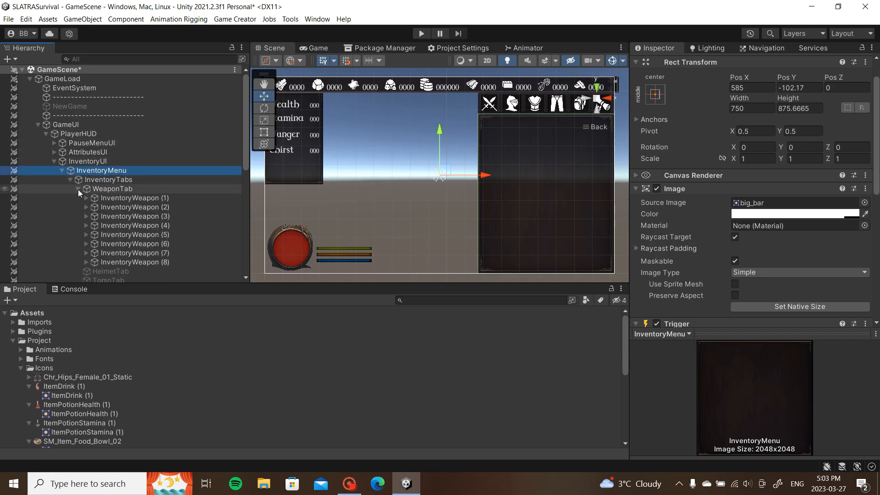
{"action": "left_click", "coordinate": [112, 197]}
{"action": "key", "text": "ctrl+d"}
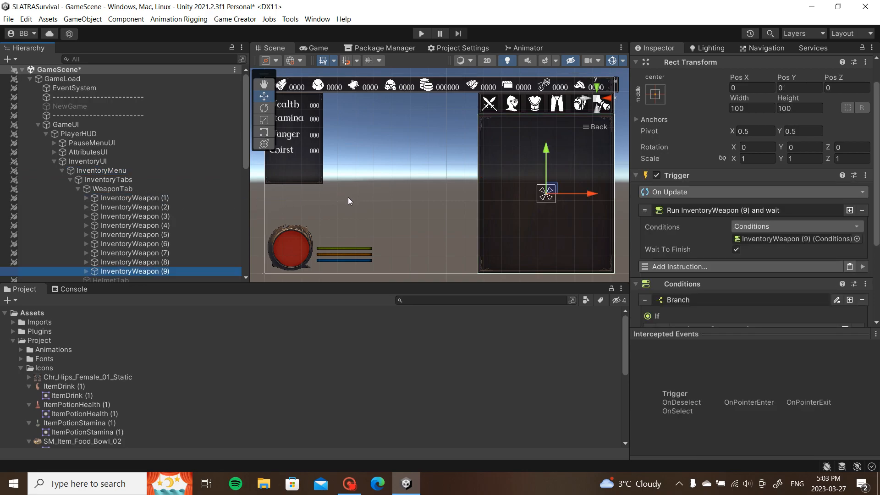
{"action": "left_click_drag", "start_coordinate": [133, 271], "coordinate": [116, 262]}
Step: Deactivate the WeaponTab object, collapse it and activate LegsTab
{"action": "left_click", "coordinate": [98, 155]}
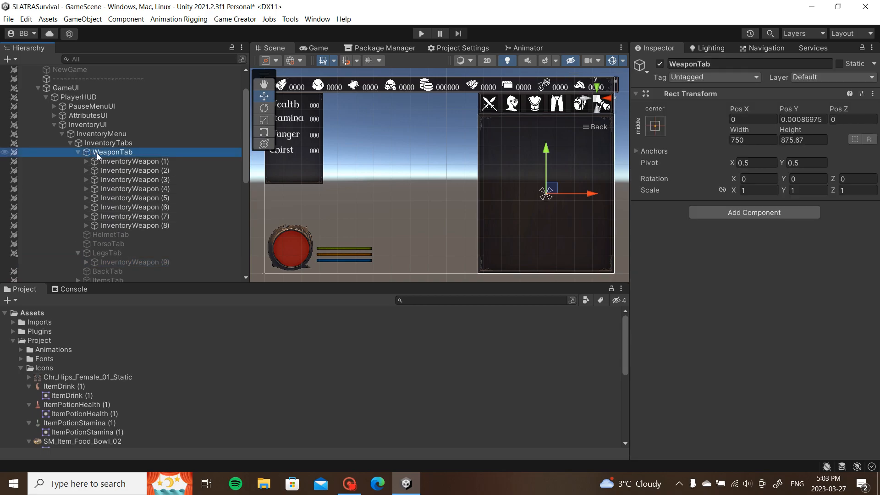
{"action": "key", "text": "alt+shift+a"}
{"action": "key", "text": "Left"}
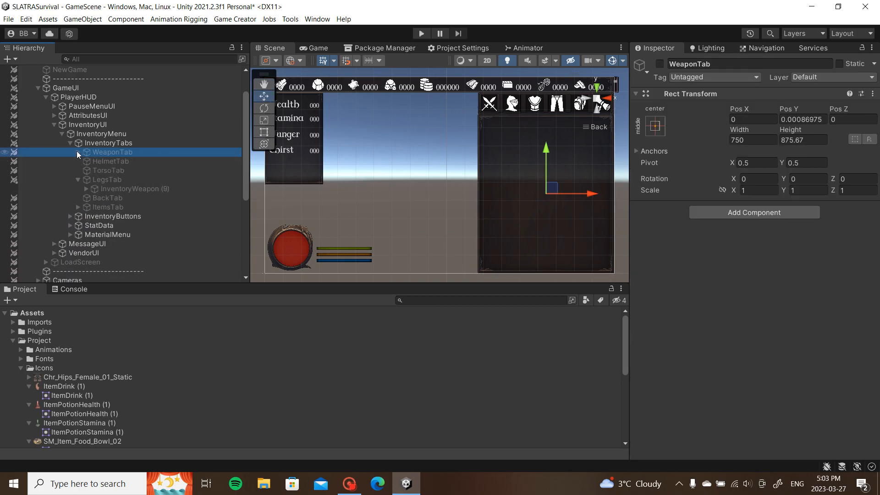
{"action": "left_click", "coordinate": [102, 178]}
{"action": "key", "text": "alt+shift+a"}
Step: Activate OwnedWeapon inside LegsTab's InventoryWeapon (9), assign the Chr_Hips_Female_01_Static sprite as its source image, and check it in the Game view
{"action": "left_click", "coordinate": [86, 188]}
{"action": "left_click", "coordinate": [115, 201]}
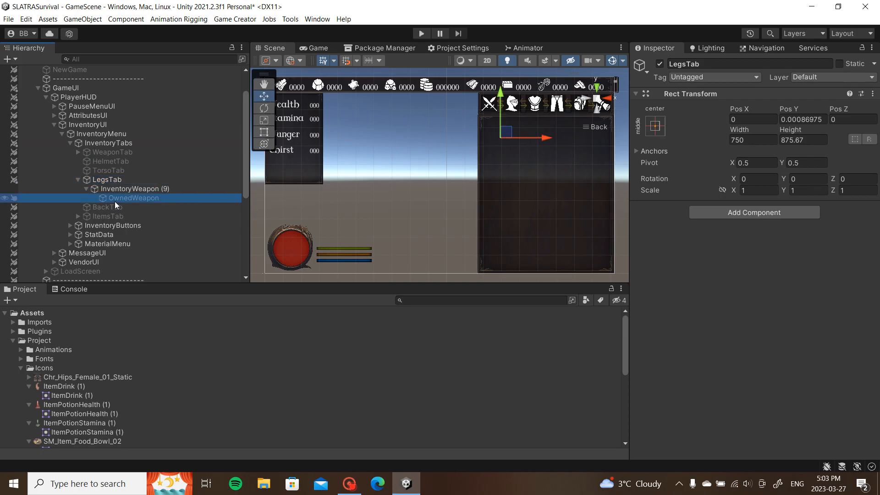
{"action": "key", "text": "f"}
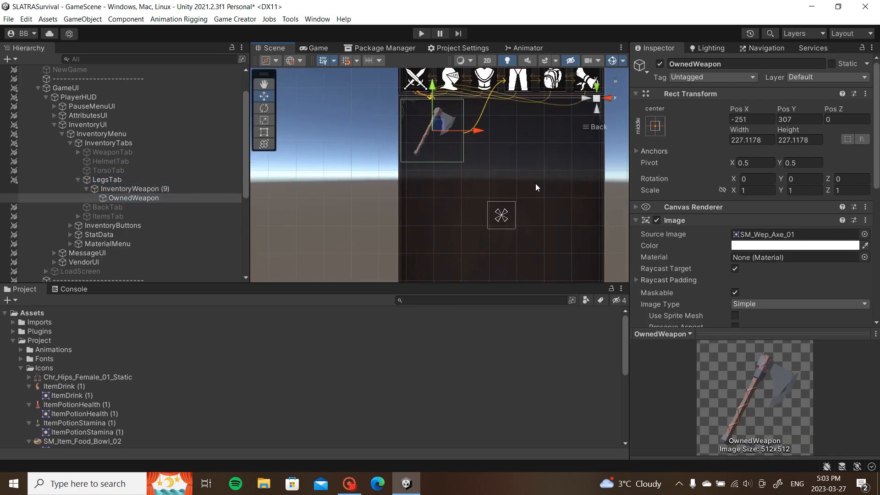
{"action": "left_click", "coordinate": [29, 377]}
{"action": "left_click_drag", "start_coordinate": [92, 386], "coordinate": [779, 234]}
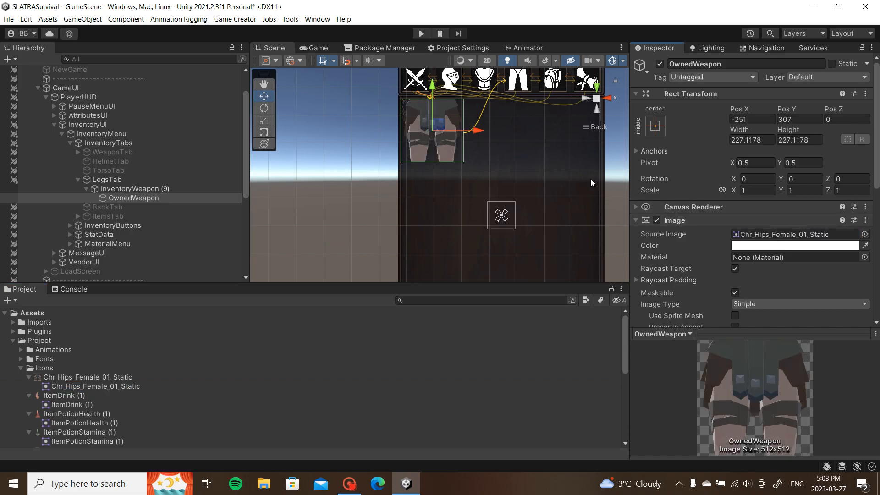
{"action": "scroll", "coordinate": [496, 134], "scroll_direction": "up", "scroll_amount": 3}
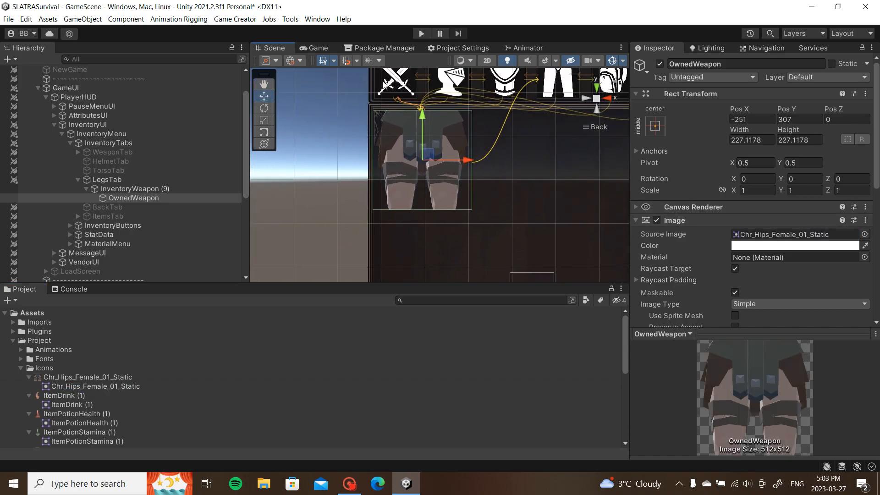
{"action": "left_click", "coordinate": [321, 48]}
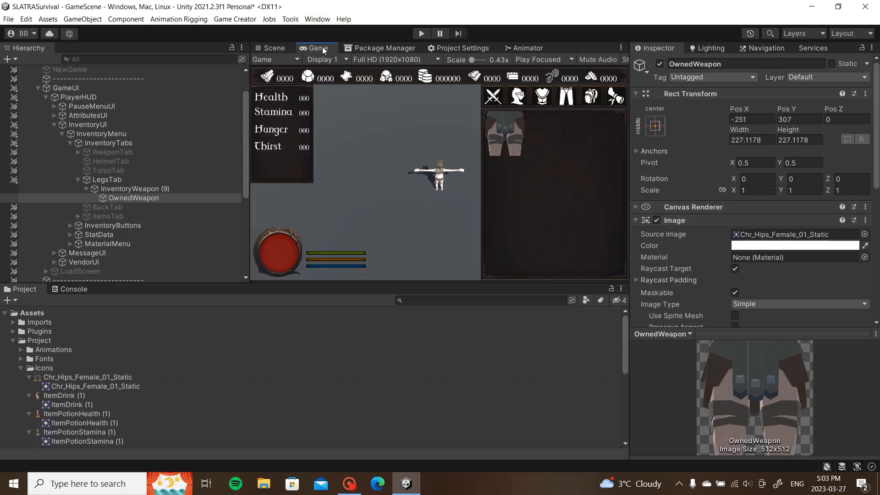
Step: Switch to the Scene view and delete the Chr_Hips_Female_01_Static icon asset from the Icons folder
{"action": "left_click", "coordinate": [273, 48]}
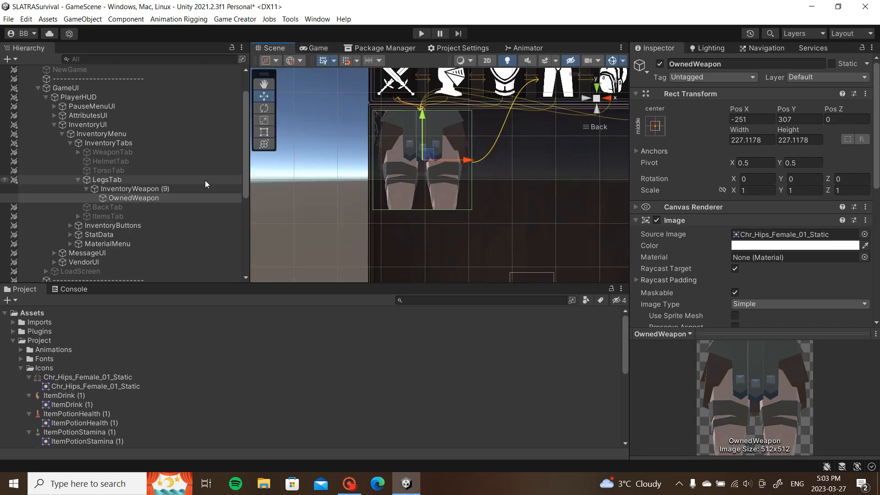
{"action": "left_click", "coordinate": [84, 377]}
{"action": "key", "text": "Delete"}
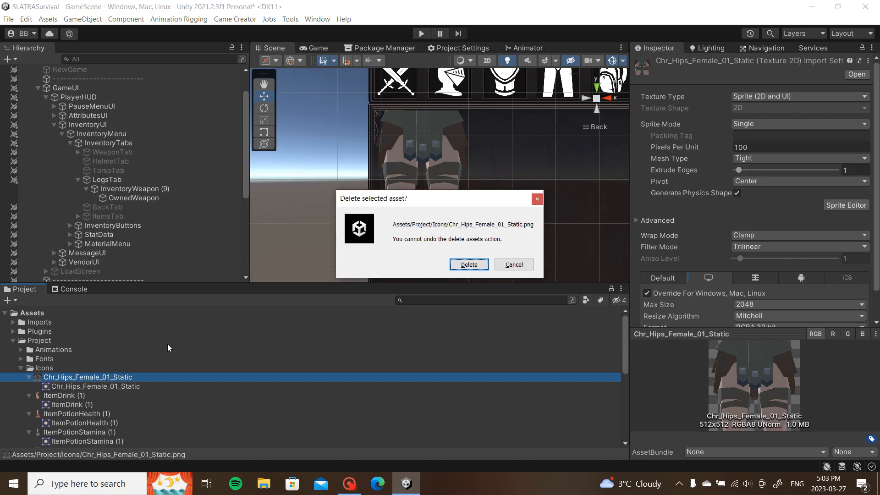
{"action": "left_click", "coordinate": [463, 261]}
Step: In RapidIcon, zoom the Chr_Hips_Female_01_Static preview out to show the whole model, and export the icon at 512 x 512
{"action": "left_click", "coordinate": [290, 19]}
{"action": "left_click", "coordinate": [308, 42]}
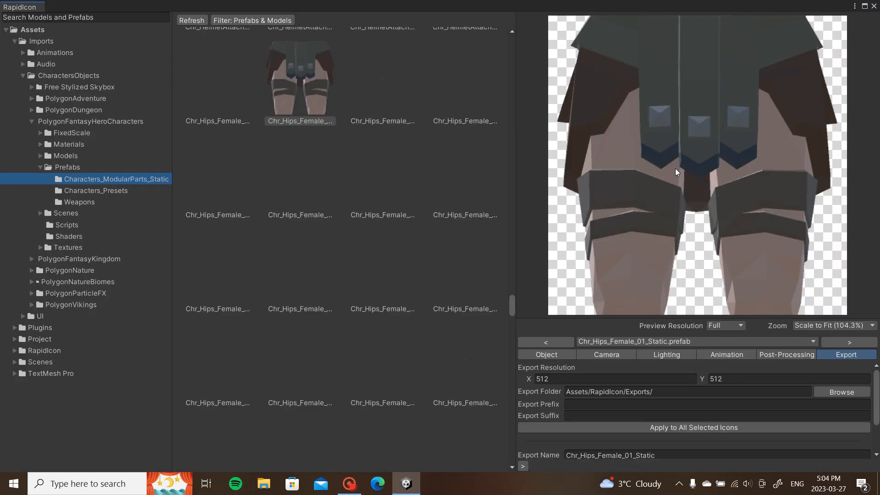
{"action": "scroll", "coordinate": [678, 167], "scroll_direction": "down", "scroll_amount": 3}
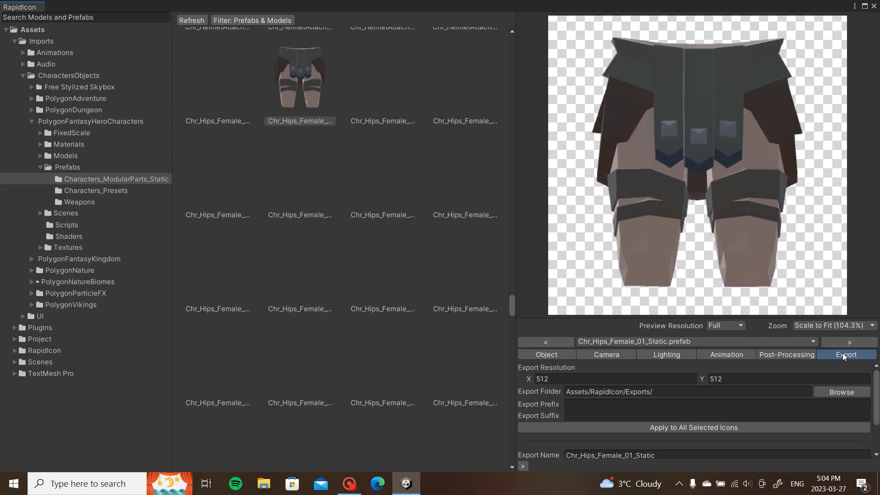
{"action": "scroll", "coordinate": [831, 367], "scroll_direction": "down", "scroll_amount": 3}
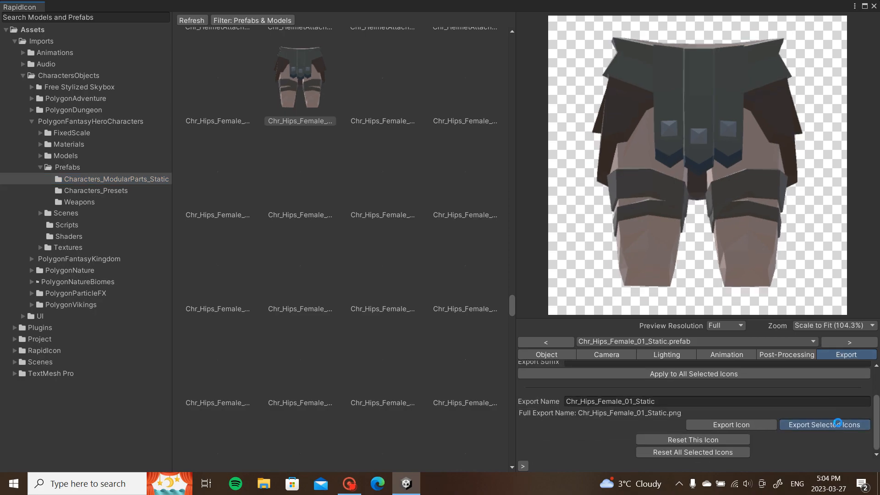
{"action": "left_click", "coordinate": [873, 6]}
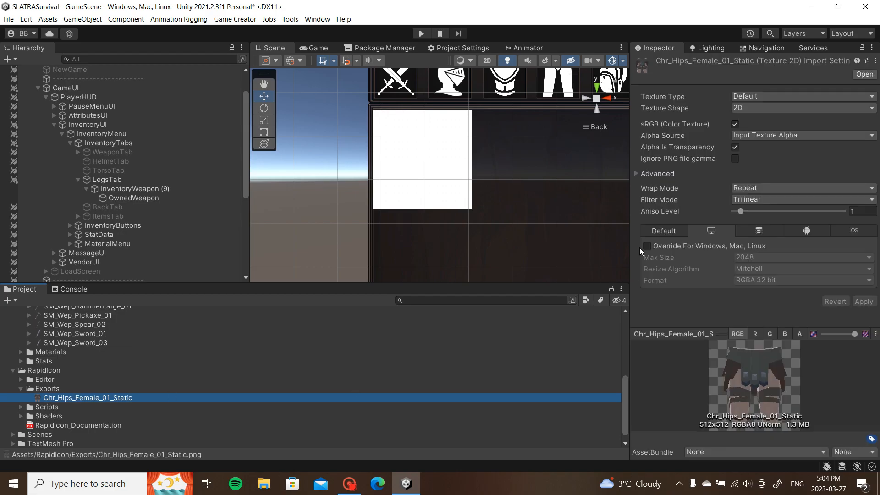
Step: Import the exported Chr_Hips_Female_01_Static texture as Sprite (2D and UI) with the Windows, Mac, Linux override enabled
{"action": "left_click", "coordinate": [647, 246]}
{"action": "left_click", "coordinate": [812, 97]}
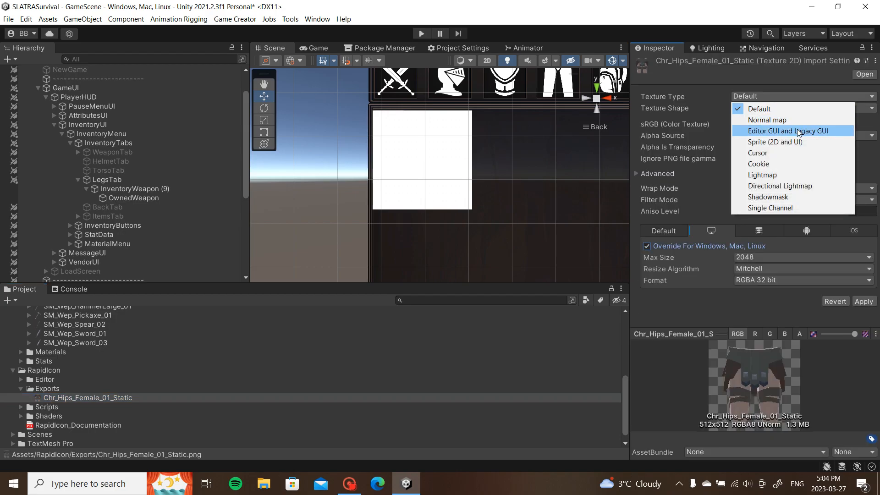
{"action": "left_click", "coordinate": [796, 142]}
{"action": "left_click", "coordinate": [856, 316]}
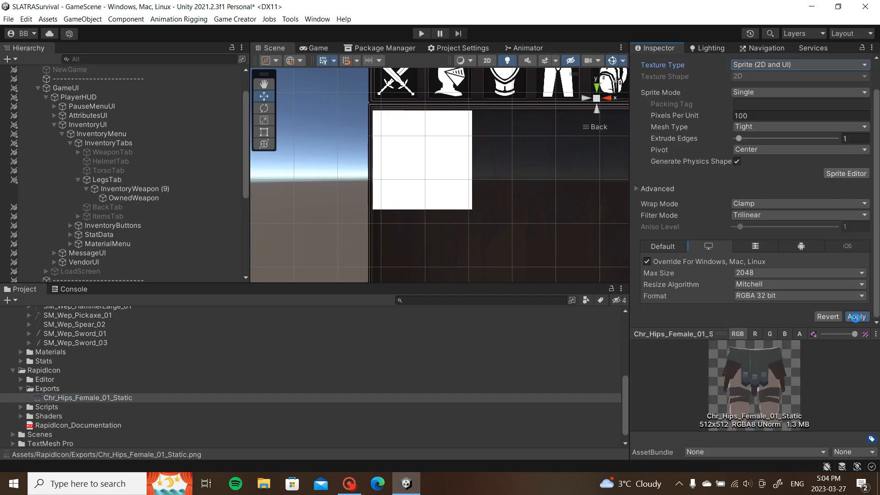
Step: Assign the exported Chr_Hips_Female_01_Static sprite as the source image of OwnedWeapon in LegsTab
{"action": "left_click", "coordinate": [141, 198]}
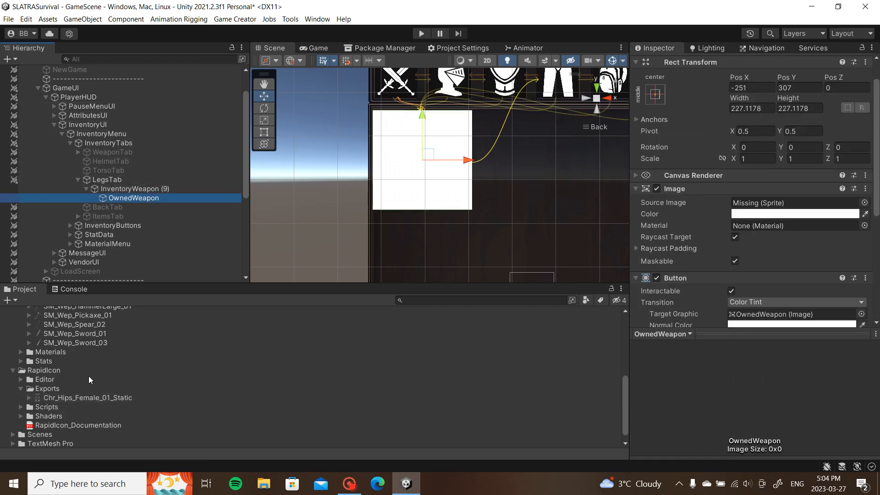
{"action": "left_click", "coordinate": [29, 397]}
{"action": "left_click_drag", "start_coordinate": [89, 407], "coordinate": [782, 206]}
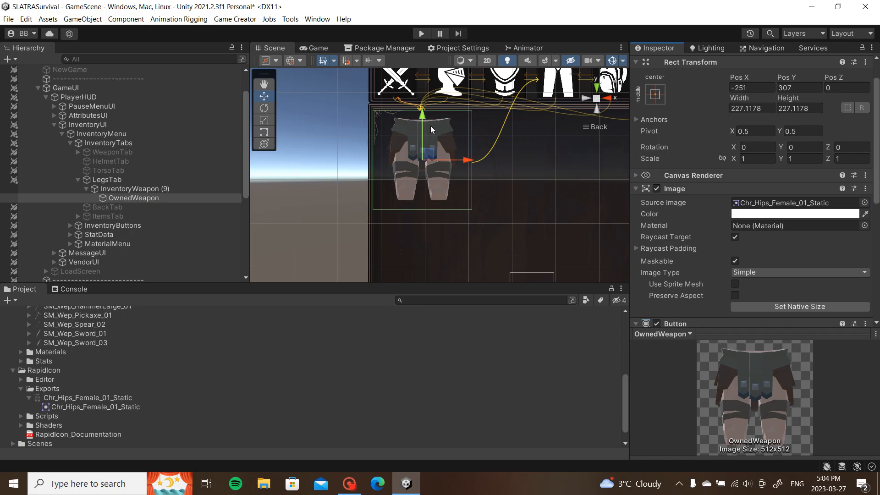
Step: Rename InventoryWeapon (9) in LegsTab to InventoryLegs (1) and collapse its trigger's run instruction
{"action": "left_click", "coordinate": [153, 187]}
{"action": "left_click", "coordinate": [710, 64]}
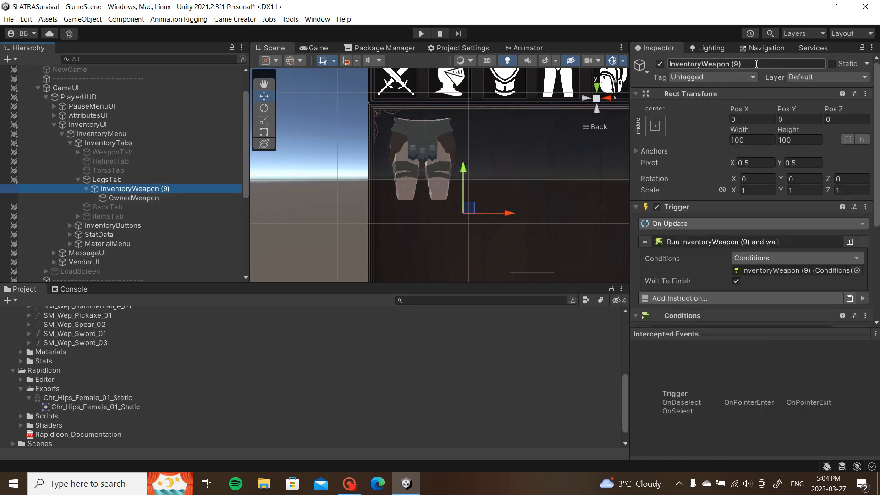
{"action": "type", "text": "Legs (1)"}
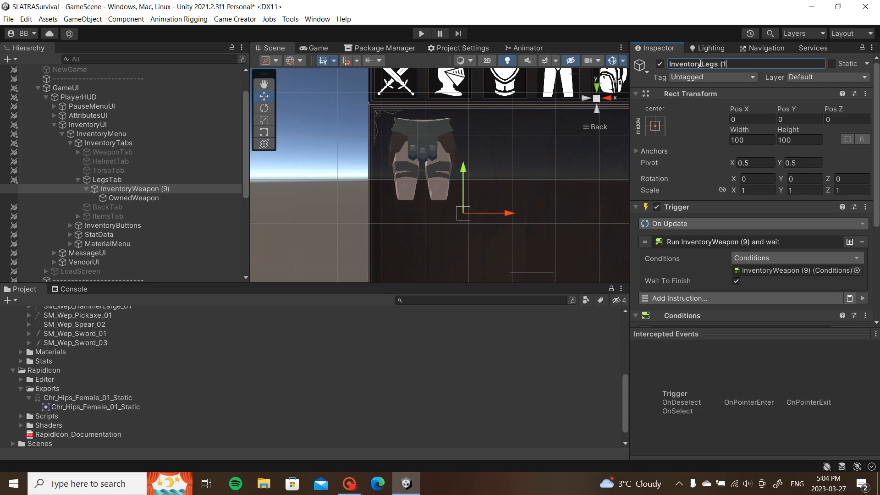
{"action": "key", "text": "Return"}
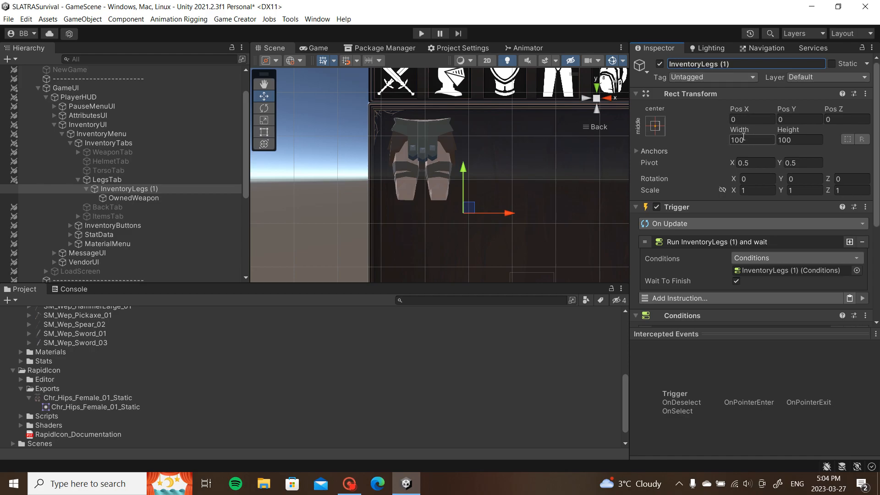
{"action": "left_click", "coordinate": [729, 240]}
Step: Rename the OwnedWeapon child of InventoryLegs (1) to Owned
{"action": "left_click", "coordinate": [191, 199]}
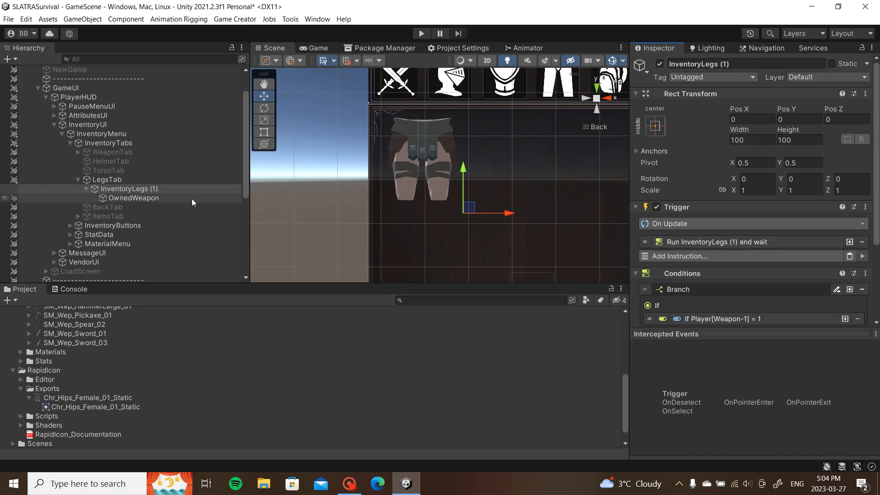
{"action": "left_click_drag", "start_coordinate": [723, 64], "coordinate": [704, 62]}
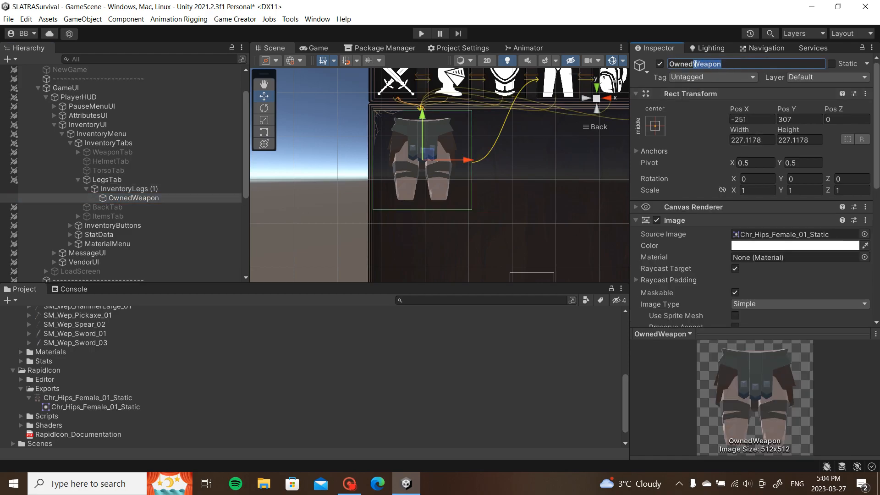
{"action": "key", "text": "BackSpace"}
{"action": "key", "text": "Return"}
Step: Set the attribute in the InventoryLegs (1) branch condition to Legs 1
{"action": "left_click", "coordinate": [133, 188]}
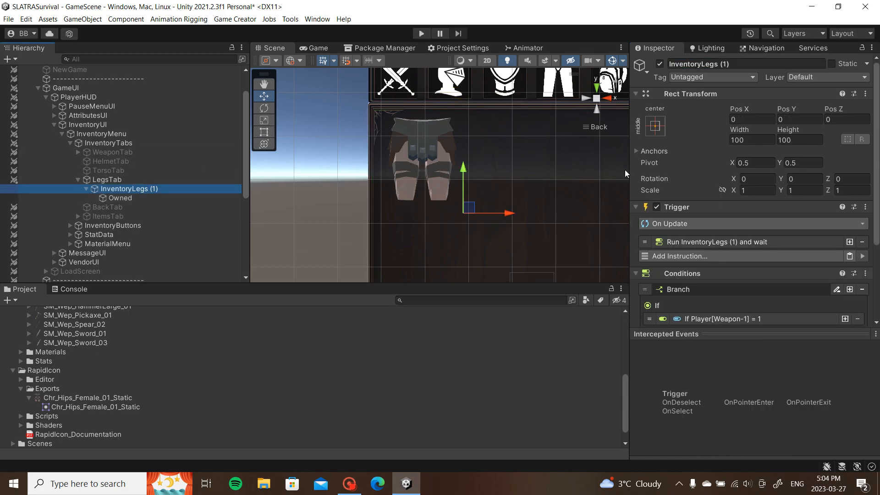
{"action": "scroll", "coordinate": [756, 182], "scroll_direction": "down", "scroll_amount": 3}
{"action": "left_click", "coordinate": [747, 225]}
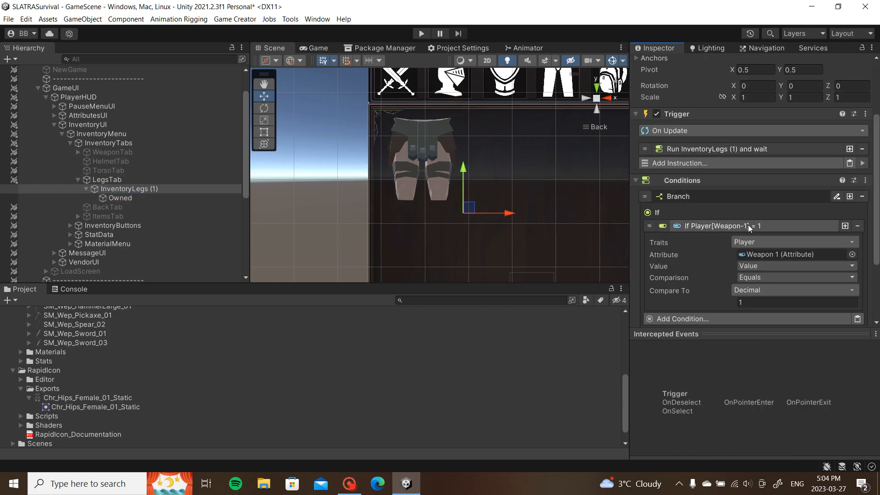
{"action": "left_click", "coordinate": [852, 254]}
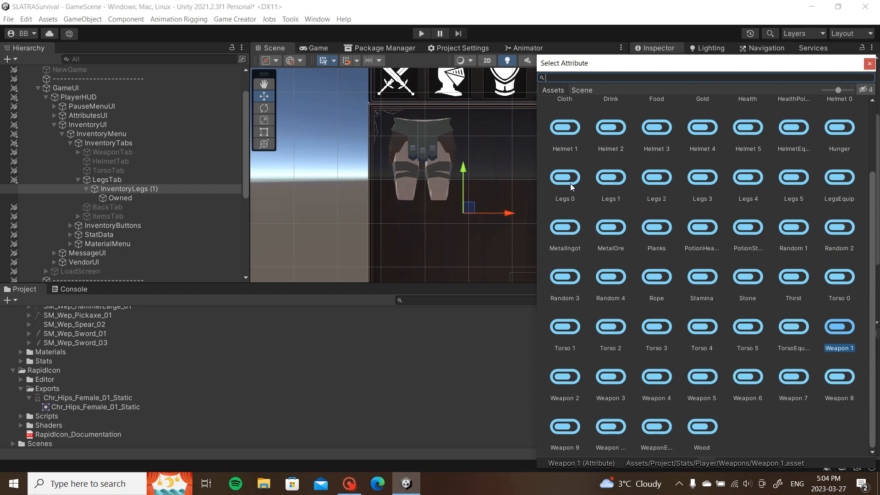
{"action": "double_click", "coordinate": [619, 181]}
{"action": "left_click", "coordinate": [745, 225]}
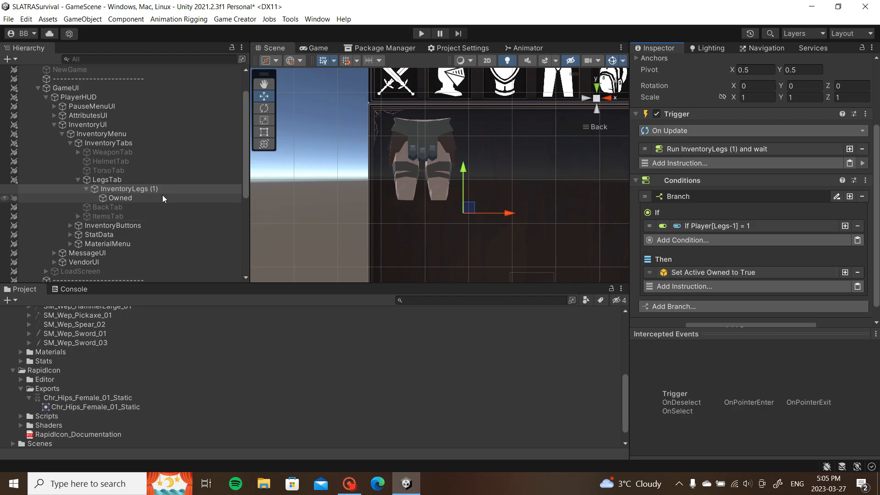
{"action": "scroll", "coordinate": [733, 244], "scroll_direction": "down", "scroll_amount": 1}
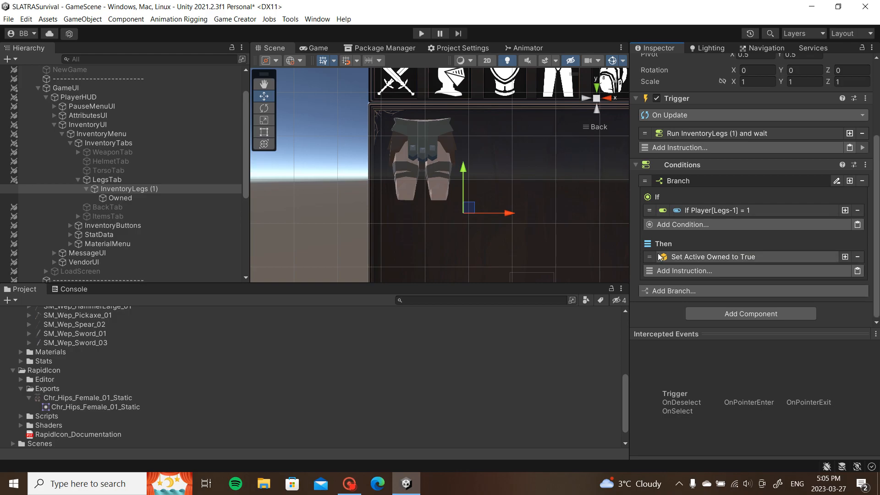
Step: Set the attribute in the Owned button's instruction to LegsEquip
{"action": "left_click", "coordinate": [150, 198]}
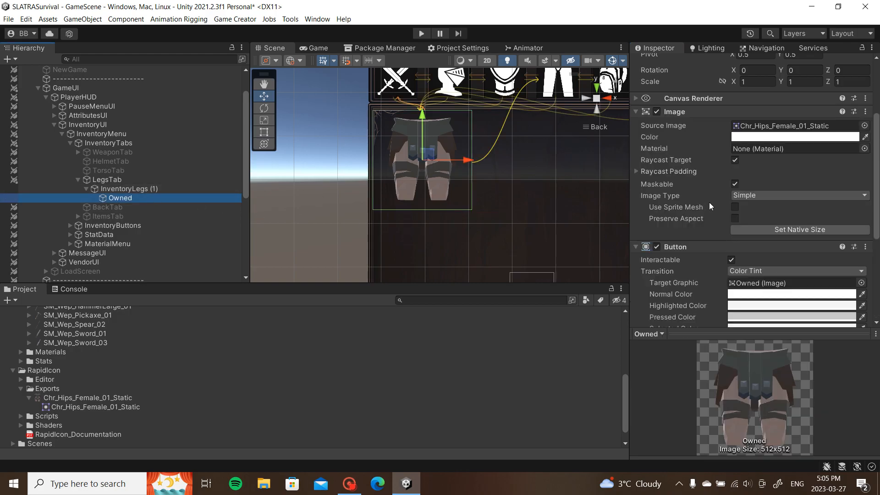
{"action": "scroll", "coordinate": [708, 203], "scroll_direction": "down", "scroll_amount": 10}
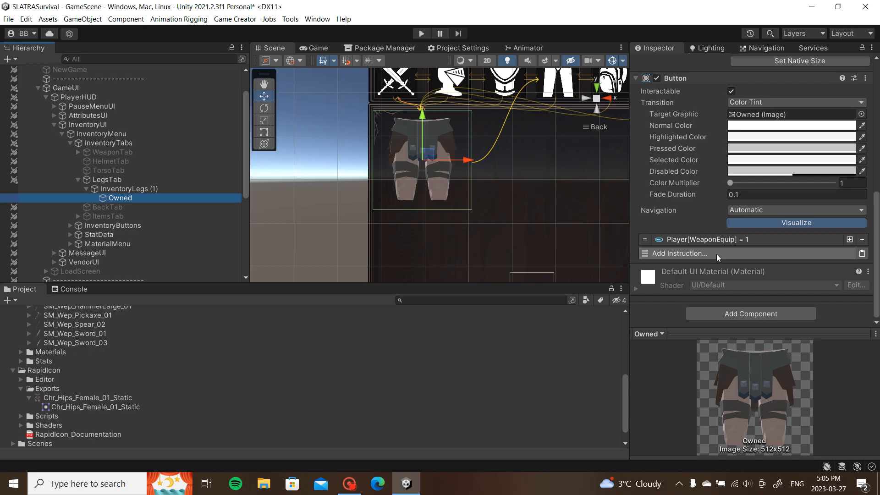
{"action": "left_click", "coordinate": [739, 241]}
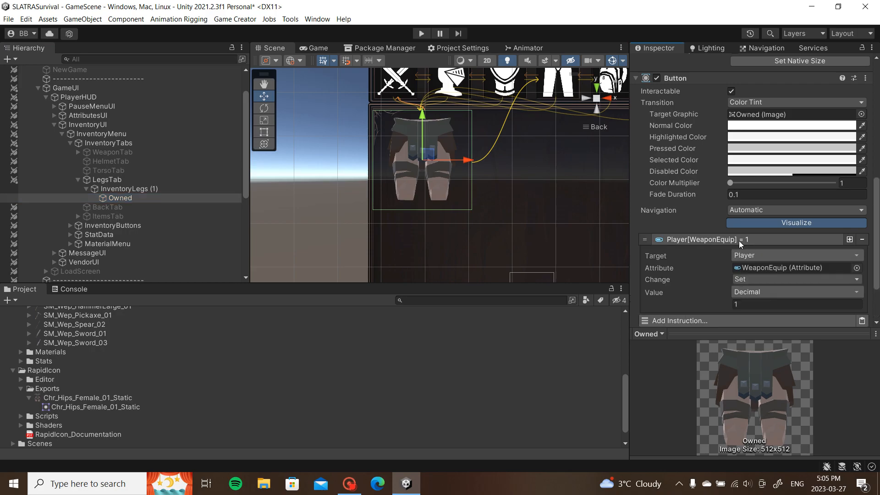
{"action": "left_click", "coordinate": [856, 266]}
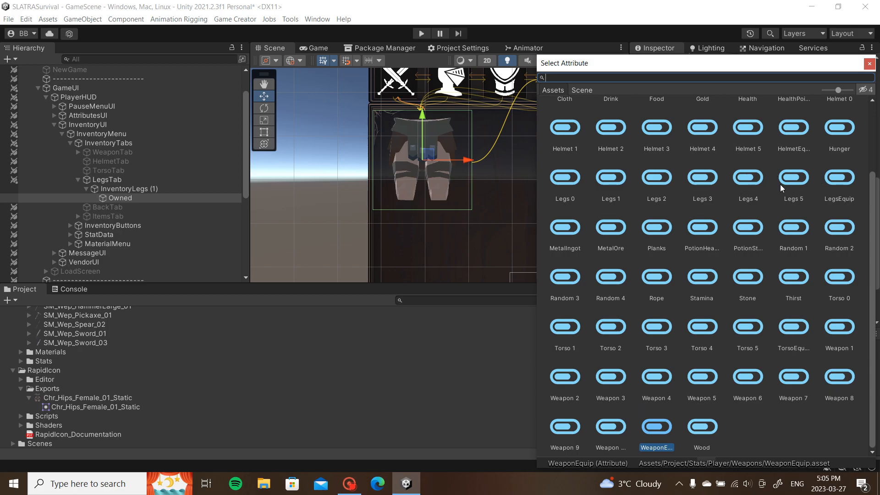
{"action": "double_click", "coordinate": [839, 177]}
{"action": "left_click", "coordinate": [743, 240]}
Step: Add a Run Conditions instruction to the Owned button
{"action": "left_click", "coordinate": [736, 251]}
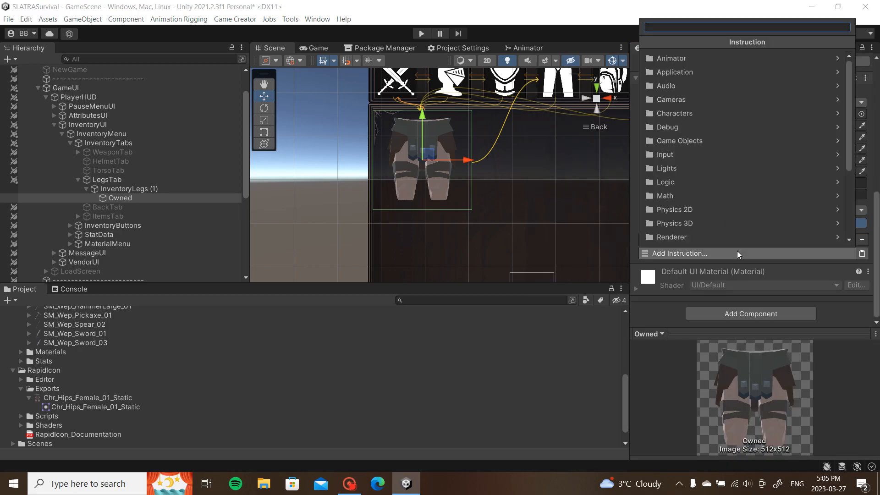
{"action": "type", "text": "run"}
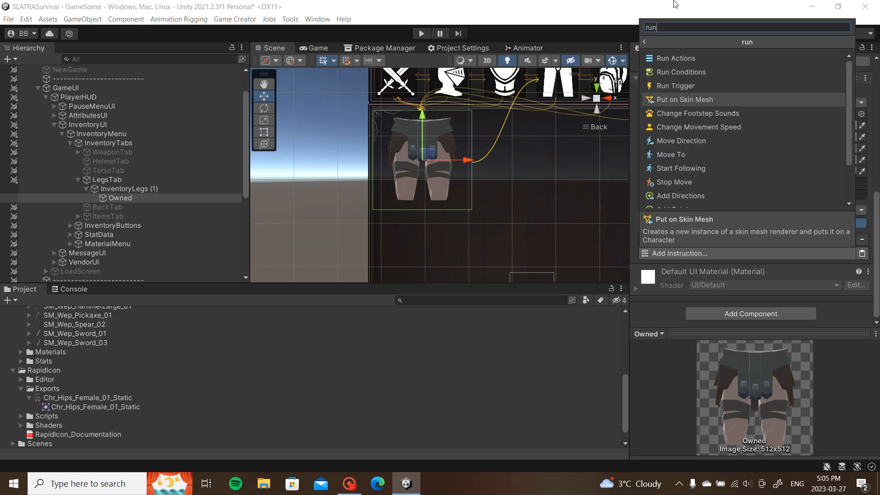
{"action": "left_click", "coordinate": [698, 71]}
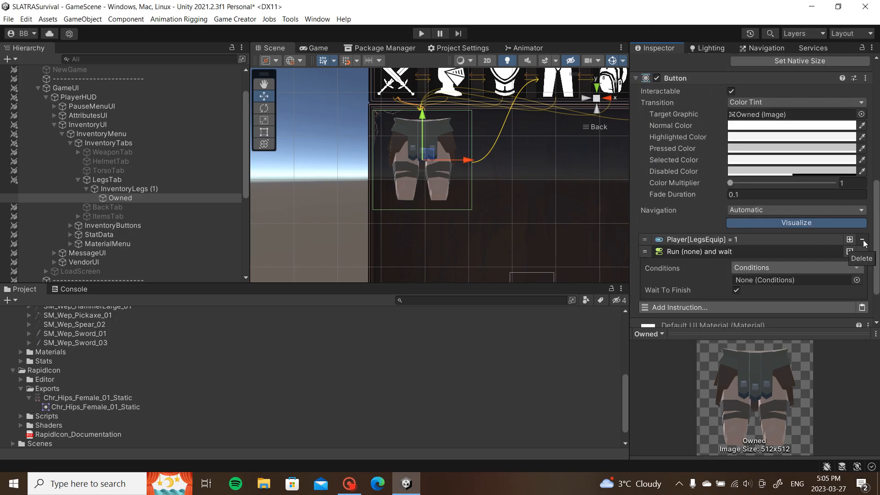
Step: Add a Conditions component to the Owned object
{"action": "scroll", "coordinate": [727, 268], "scroll_direction": "down", "scroll_amount": 3}
{"action": "left_click", "coordinate": [725, 306]}
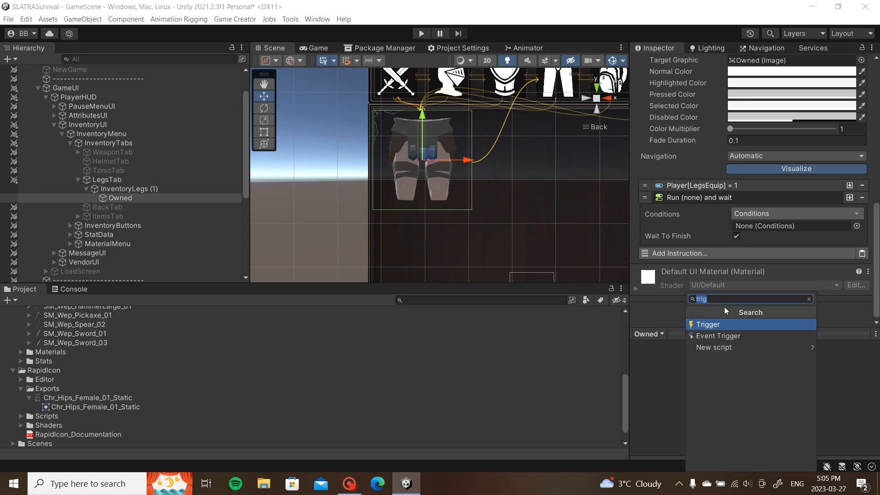
{"action": "type", "text": "condit"}
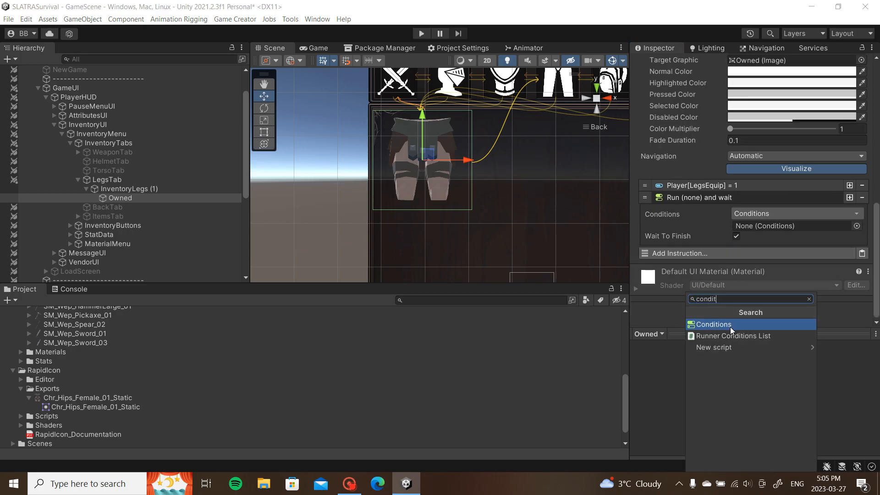
{"action": "left_click", "coordinate": [730, 326]}
Step: Assign Owned's Conditions component to the Run Conditions instruction and delete the button's Player[LegsEquip] instruction
{"action": "scroll", "coordinate": [738, 275], "scroll_direction": "down", "scroll_amount": 2}
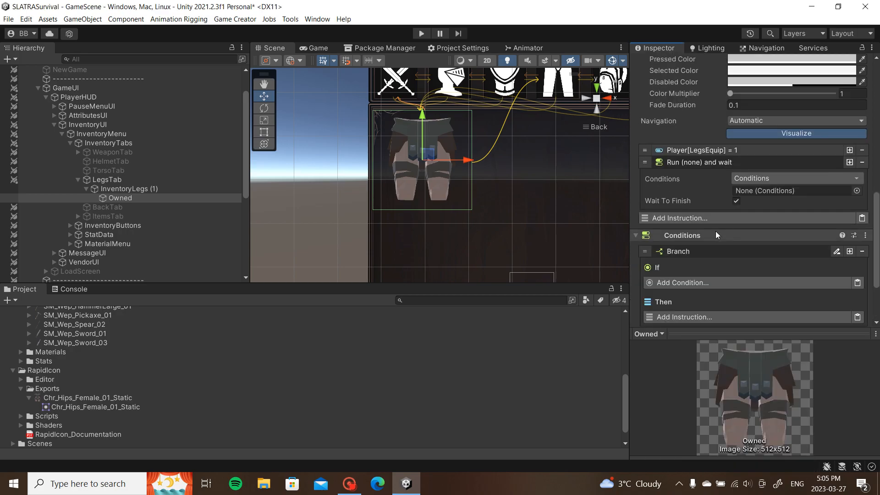
{"action": "left_click_drag", "start_coordinate": [693, 237], "coordinate": [762, 191]}
{"action": "left_click", "coordinate": [749, 163]}
{"action": "left_click", "coordinate": [861, 150]}
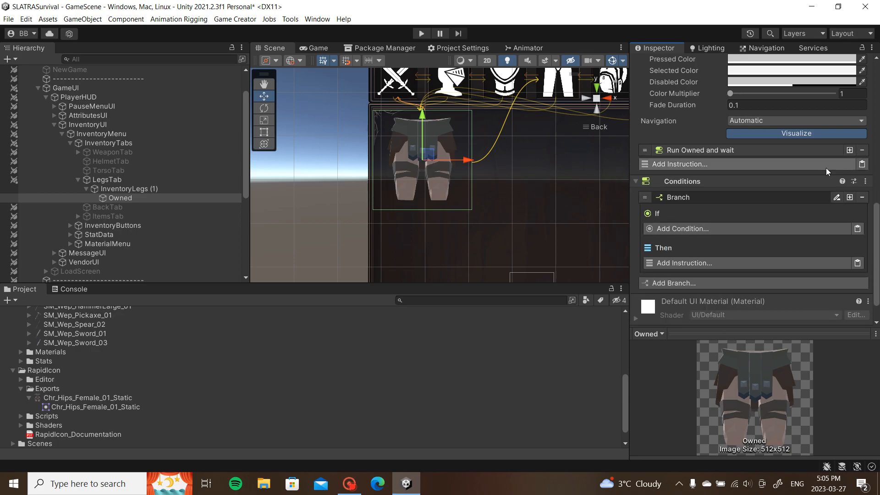
Step: Add an attribute condition to the Owned object's branch that checks whether the player's LegsEquip equals 0
{"action": "left_click", "coordinate": [691, 228]}
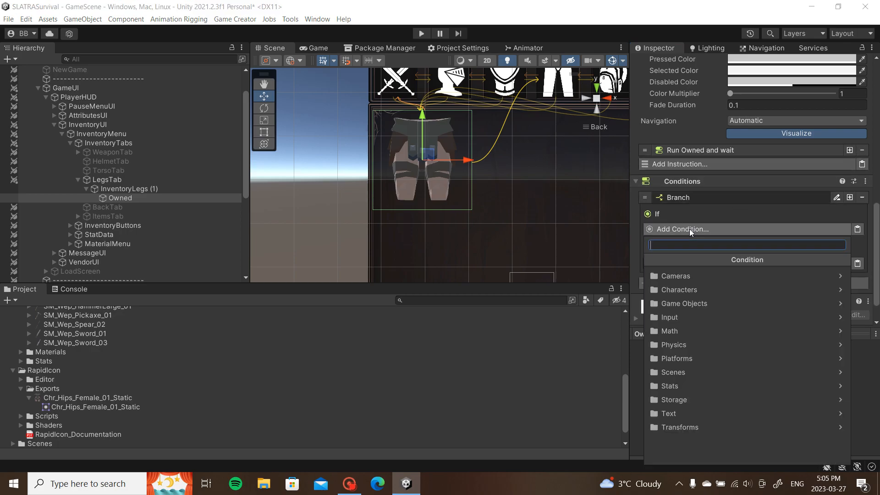
{"action": "left_click", "coordinate": [690, 386]}
{"action": "left_click", "coordinate": [698, 293]}
{"action": "left_click", "coordinate": [850, 255]}
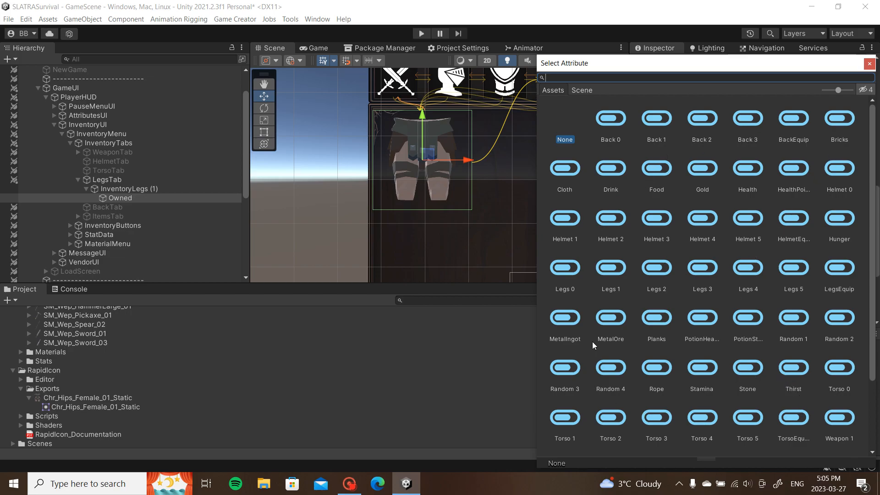
{"action": "scroll", "coordinate": [686, 271], "scroll_direction": "down", "scroll_amount": 3}
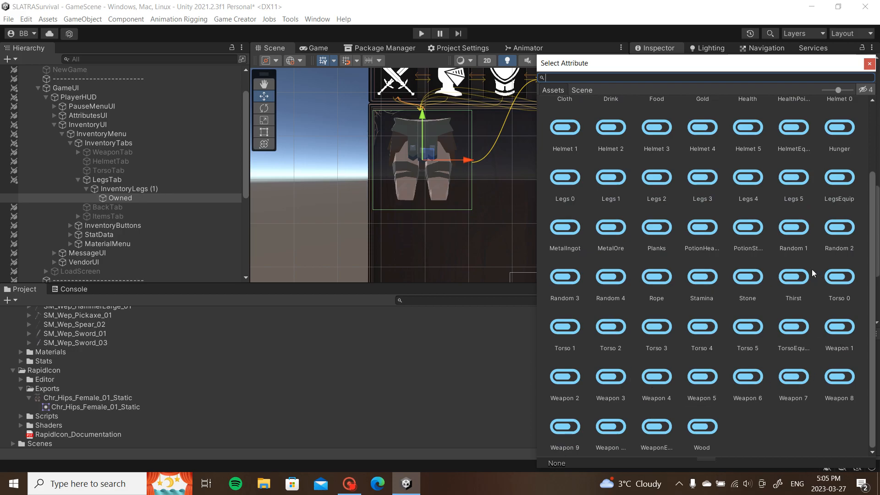
{"action": "double_click", "coordinate": [839, 184]}
{"action": "scroll", "coordinate": [758, 271], "scroll_direction": "down", "scroll_amount": 1}
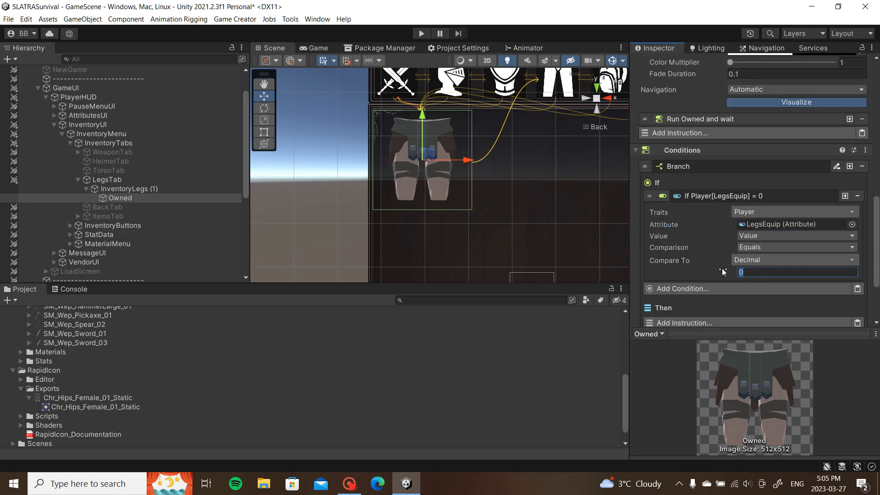
{"action": "left_click", "coordinate": [761, 201]}
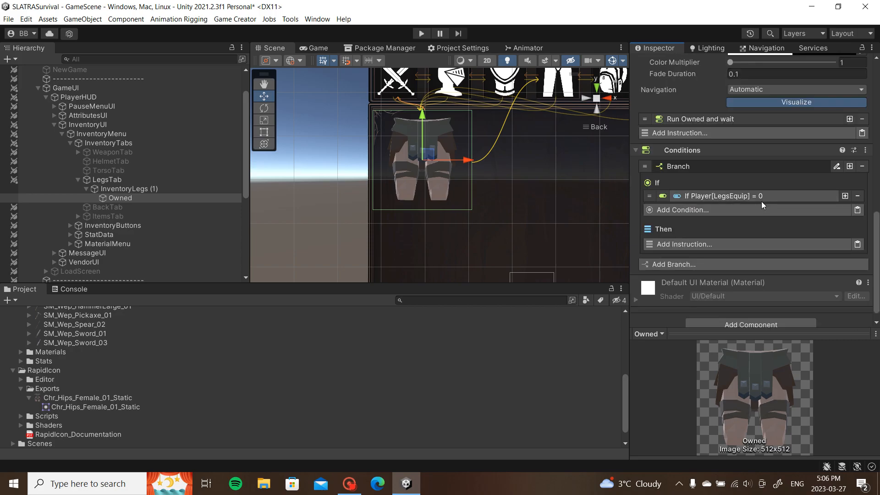
Step: Delete the Player[LegsEquip] = 0 condition from the Owned object's branch
{"action": "left_click", "coordinate": [738, 245]}
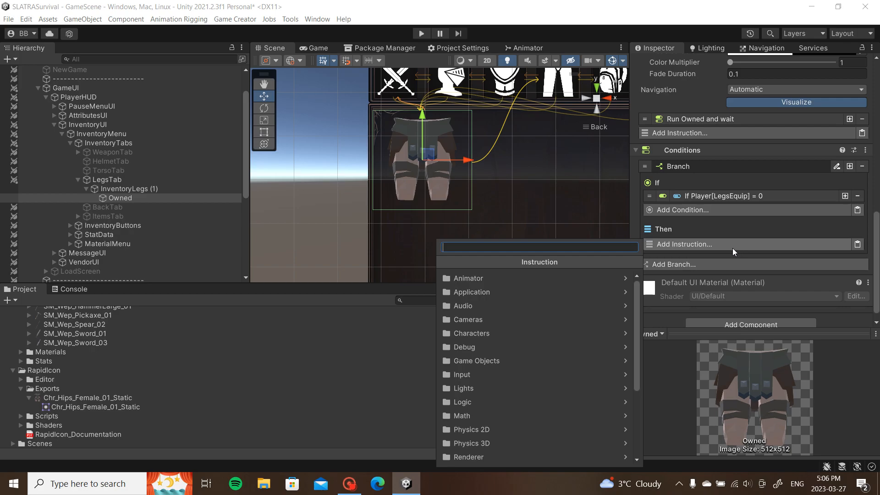
{"action": "type", "text": "s"}
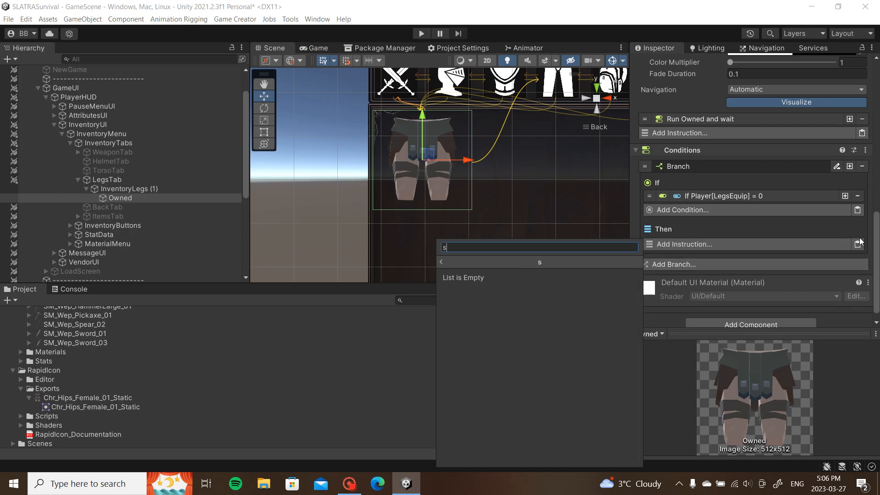
{"action": "left_click", "coordinate": [844, 198]}
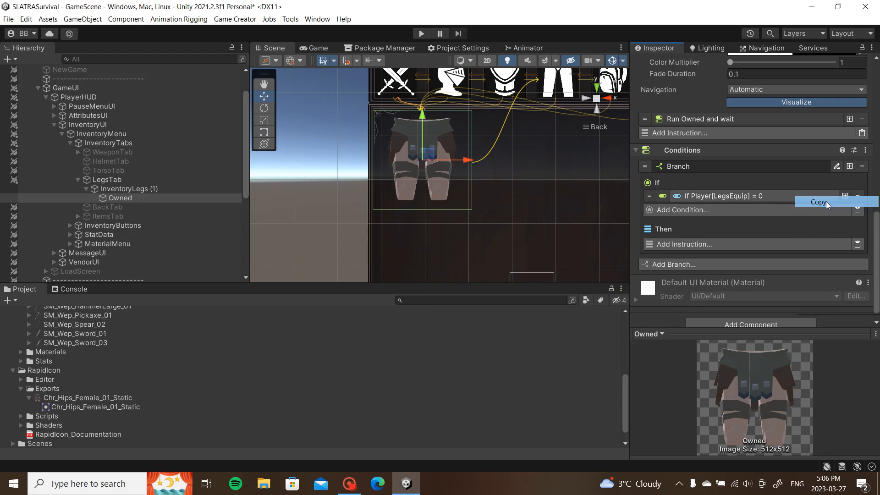
{"action": "left_click", "coordinate": [835, 245]}
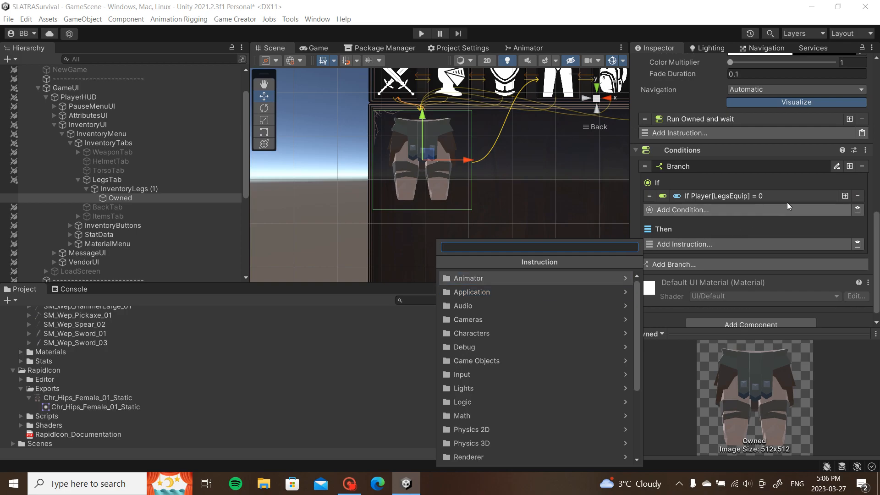
{"action": "left_click", "coordinate": [857, 197]}
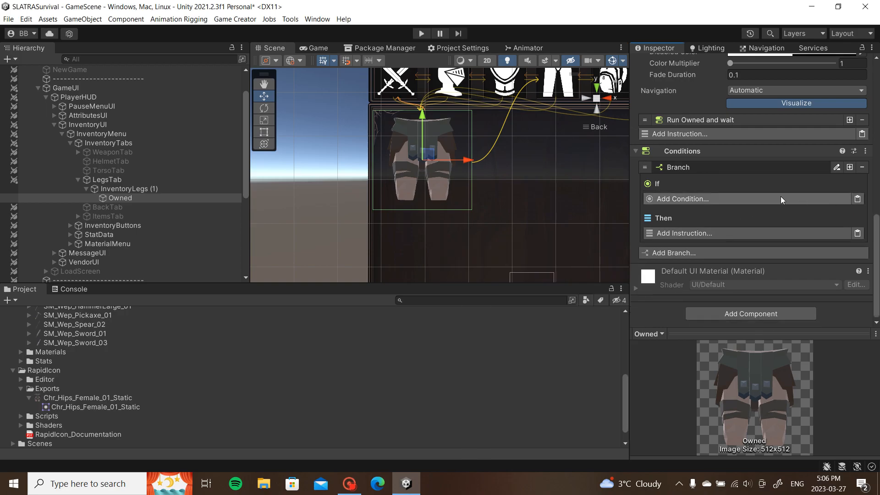
Step: Examine Owned's button and Conditions settings, and compare them with the trigger and branch on InventoryLegs (1)
{"action": "scroll", "coordinate": [741, 203], "scroll_direction": "up", "scroll_amount": 6}
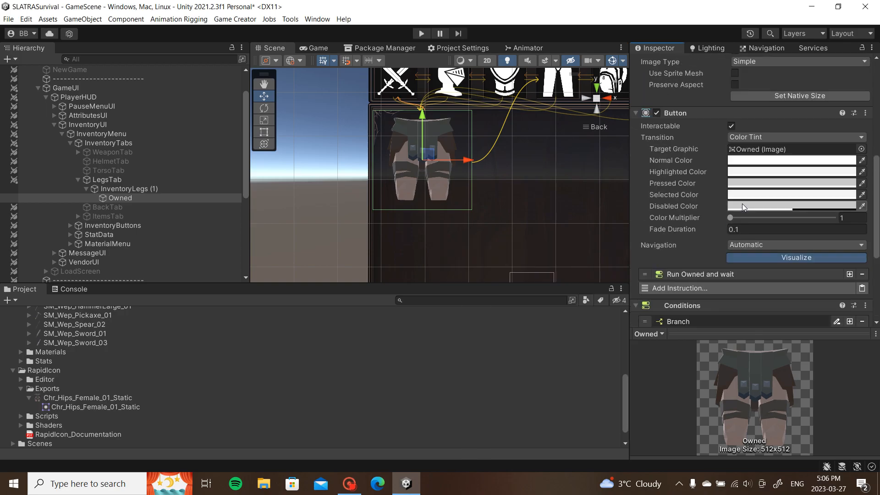
{"action": "scroll", "coordinate": [741, 204], "scroll_direction": "down", "scroll_amount": 6}
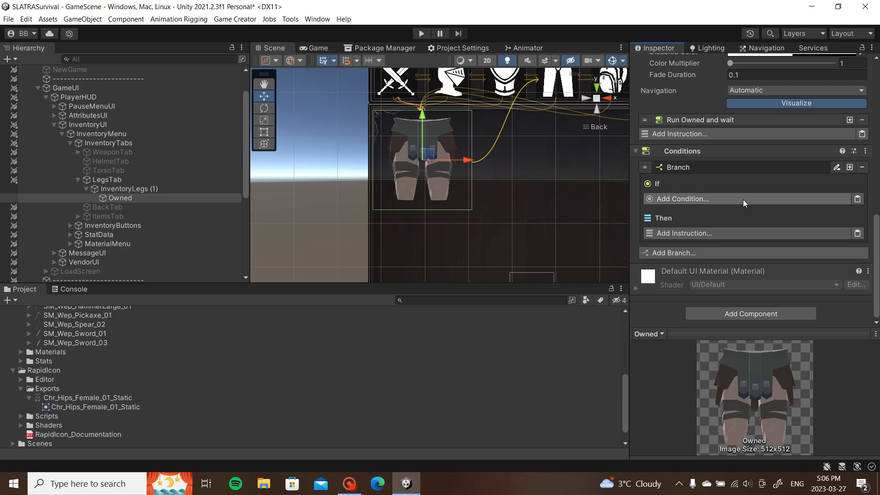
{"action": "scroll", "coordinate": [670, 157], "scroll_direction": "up", "scroll_amount": 3}
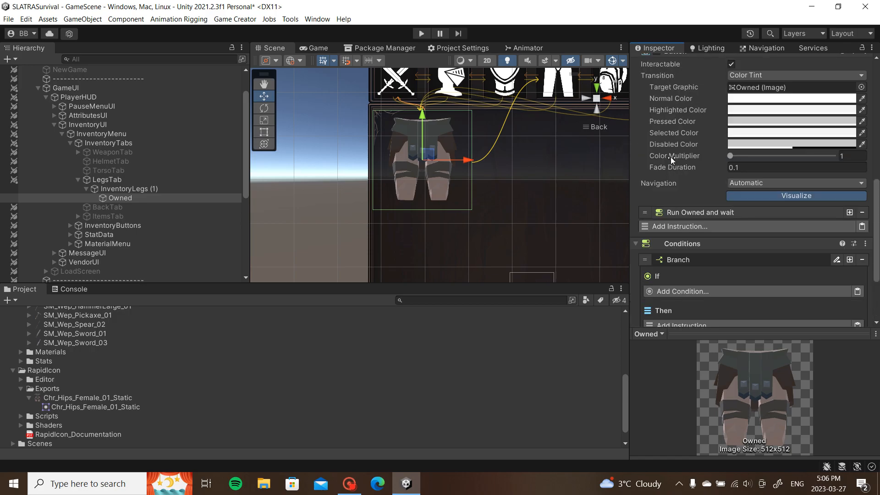
{"action": "scroll", "coordinate": [714, 157], "scroll_direction": "down", "scroll_amount": 2}
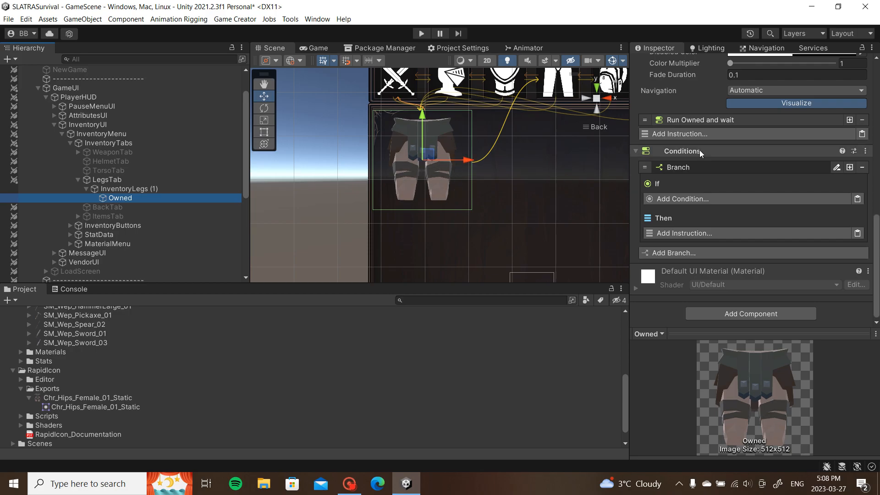
{"action": "scroll", "coordinate": [694, 191], "scroll_direction": "up", "scroll_amount": 3}
{"action": "scroll", "coordinate": [694, 191], "scroll_direction": "down", "scroll_amount": 3}
{"action": "scroll", "coordinate": [694, 192], "scroll_direction": "up", "scroll_amount": 9}
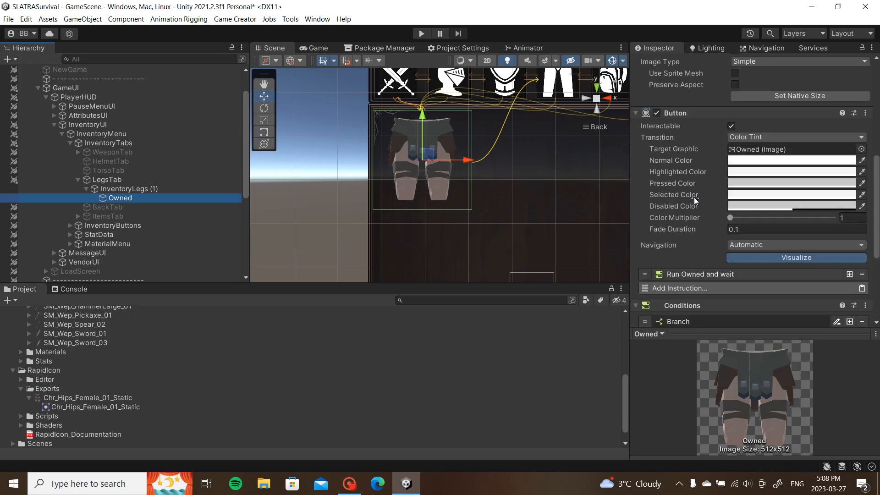
{"action": "left_click", "coordinate": [150, 191]}
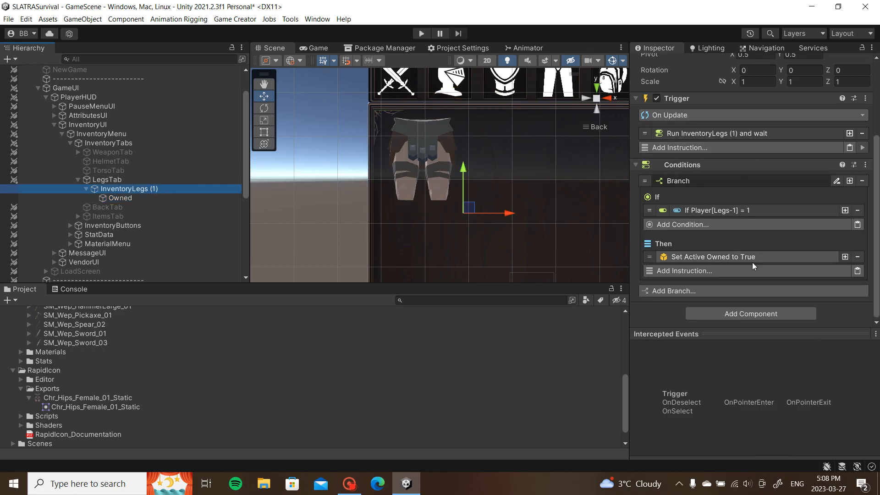
Step: Add an Is Game Object Active condition to Owned's branch and negate it
{"action": "left_click", "coordinate": [147, 200]}
{"action": "scroll", "coordinate": [740, 183], "scroll_direction": "down", "scroll_amount": 10}
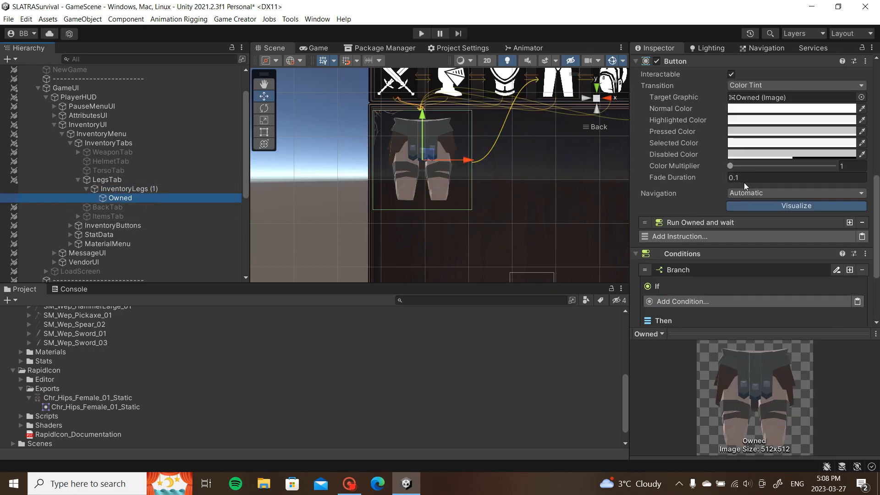
{"action": "left_click", "coordinate": [706, 197]}
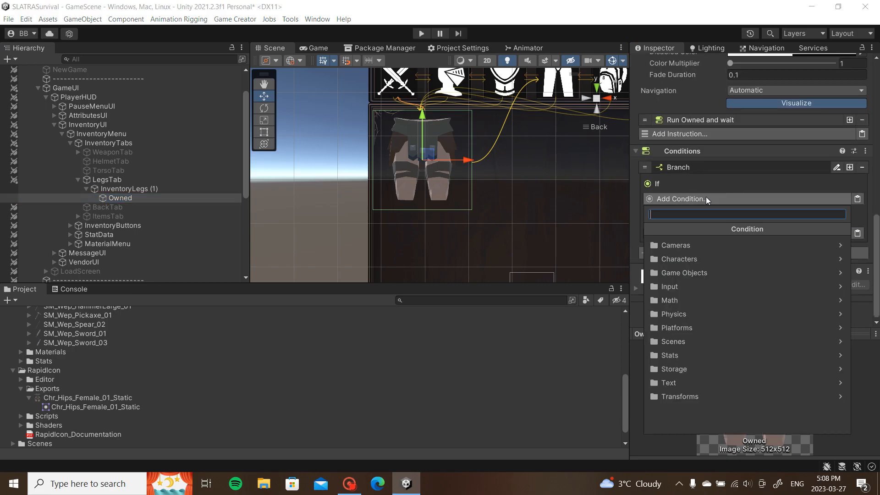
{"action": "left_click", "coordinate": [723, 273]}
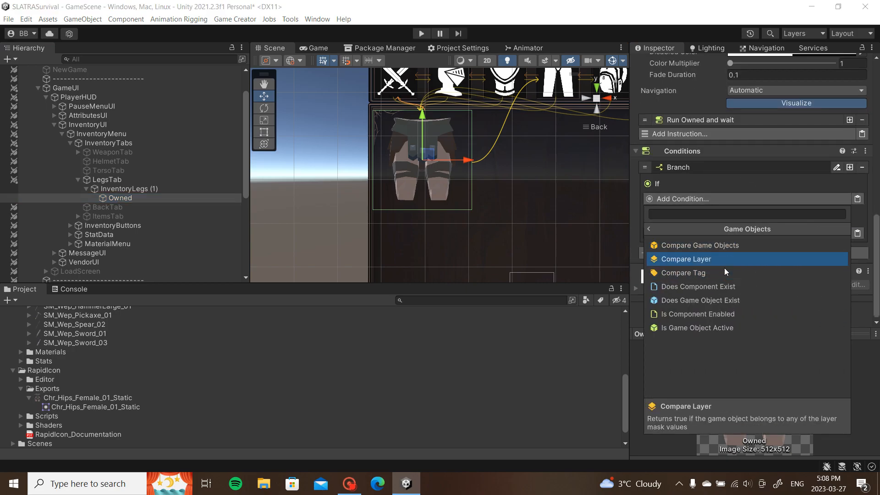
{"action": "left_click", "coordinate": [716, 326]}
{"action": "left_click", "coordinate": [663, 198]}
Step: Assign Legs (1) from LegsEquip, under PlayerSettings' OutfitEquipScript, as the game object of the Not is Active condition
{"action": "scroll", "coordinate": [189, 206], "scroll_direction": "down", "scroll_amount": 6}
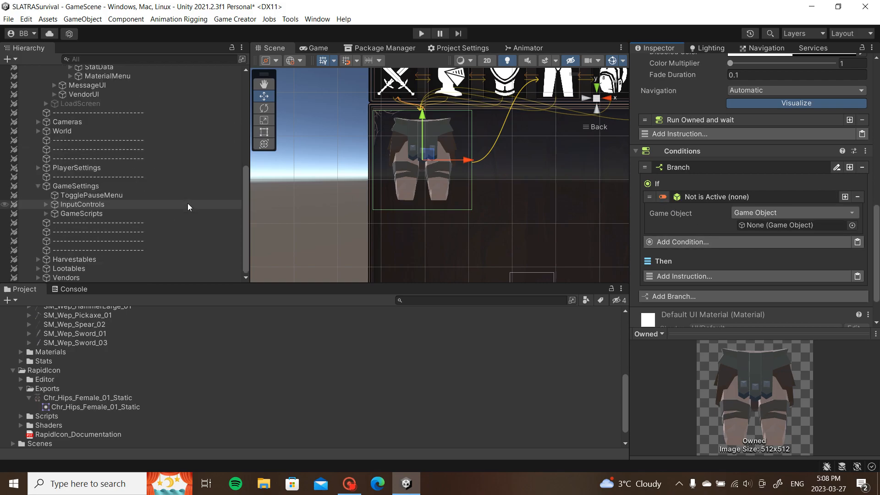
{"action": "left_click", "coordinate": [37, 168]}
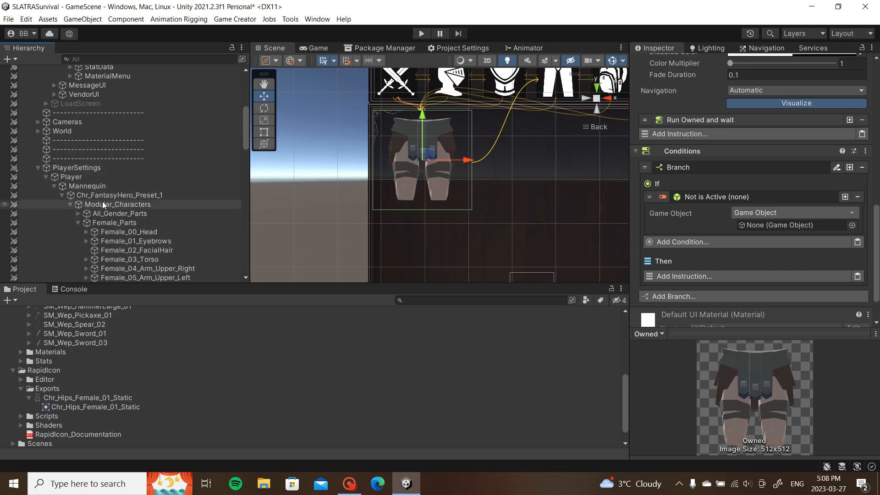
{"action": "left_click", "coordinate": [53, 185]}
{"action": "left_click", "coordinate": [47, 178]}
{"action": "left_click", "coordinate": [47, 187]}
{"action": "left_click", "coordinate": [47, 186]}
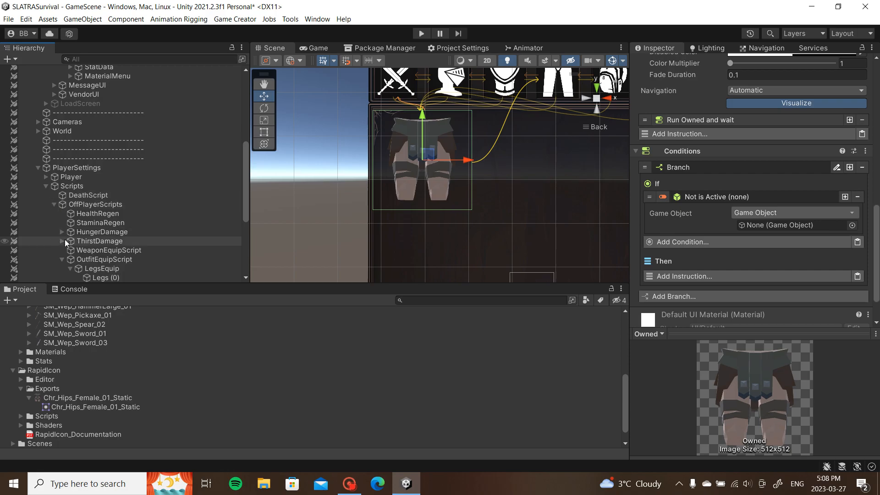
{"action": "scroll", "coordinate": [136, 216], "scroll_direction": "down", "scroll_amount": 3}
{"action": "left_click_drag", "start_coordinate": [124, 186], "coordinate": [755, 221]}
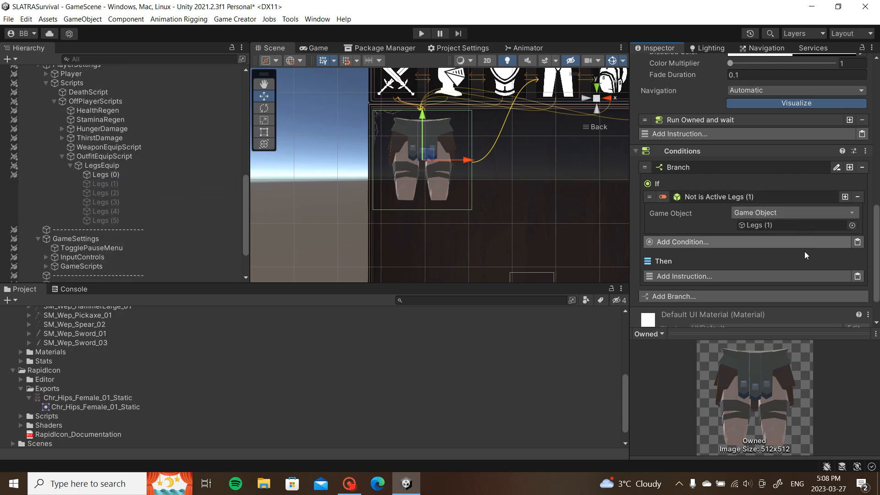
Step: Try a Toggle Active instruction in the branch's Then section and remove it
{"action": "left_click", "coordinate": [794, 276]}
{"action": "scroll", "coordinate": [714, 216], "scroll_direction": "down", "scroll_amount": 3}
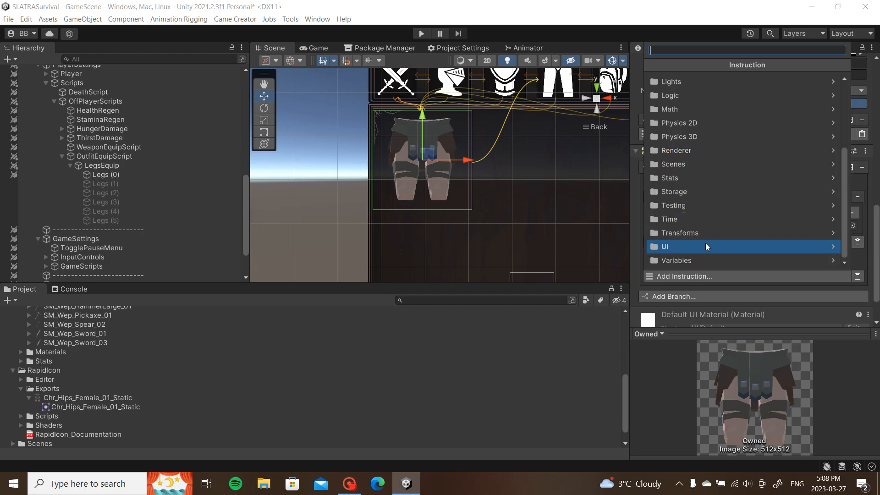
{"action": "scroll", "coordinate": [688, 183], "scroll_direction": "up", "scroll_amount": 3}
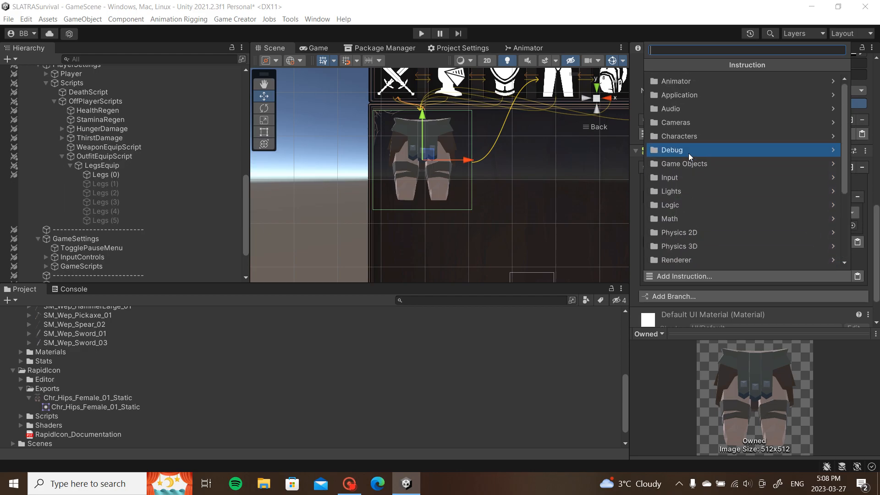
{"action": "left_click", "coordinate": [717, 164]}
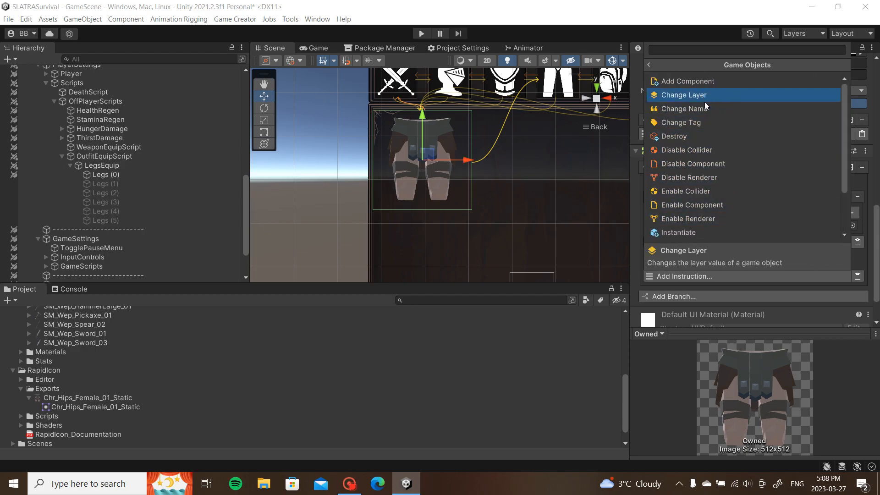
{"action": "scroll", "coordinate": [687, 178], "scroll_direction": "down", "scroll_amount": 2}
{"action": "left_click", "coordinate": [684, 232]}
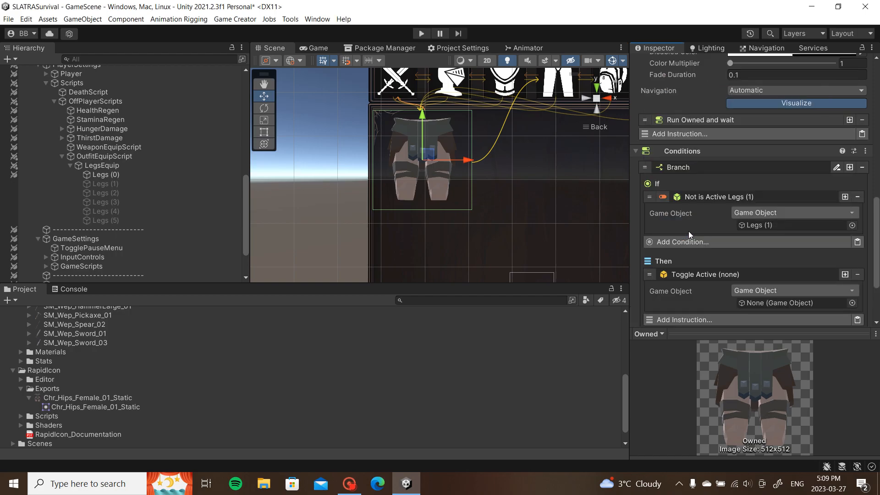
{"action": "left_click", "coordinate": [857, 274]}
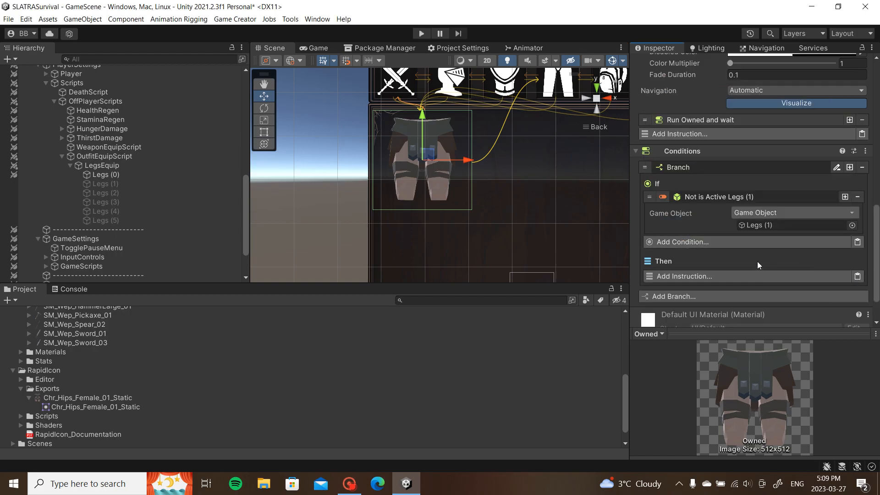
Step: Add a Set Active instruction to the branch's Then section that sets Legs (1) to True
{"action": "left_click", "coordinate": [724, 276]}
{"action": "type", "text": "set"}
{"action": "left_click", "coordinate": [548, 278]}
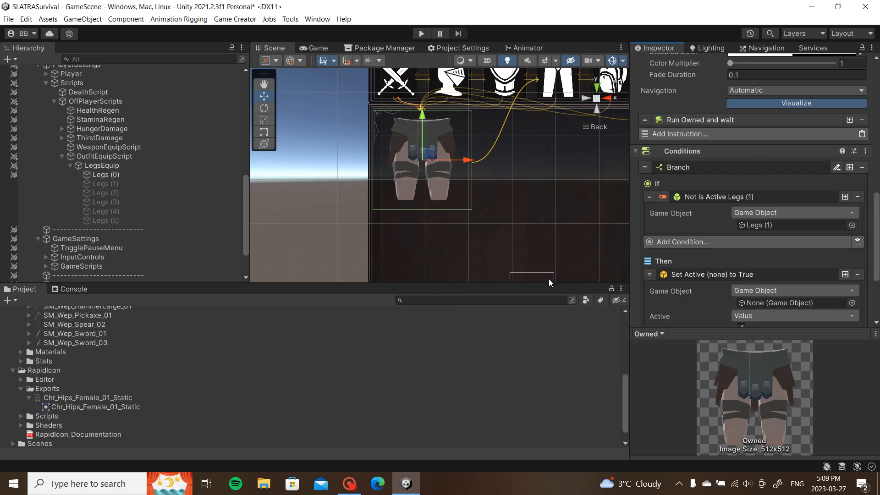
{"action": "left_click_drag", "start_coordinate": [146, 189], "coordinate": [778, 303]}
{"action": "left_click", "coordinate": [733, 196]}
{"action": "left_click", "coordinate": [724, 243]}
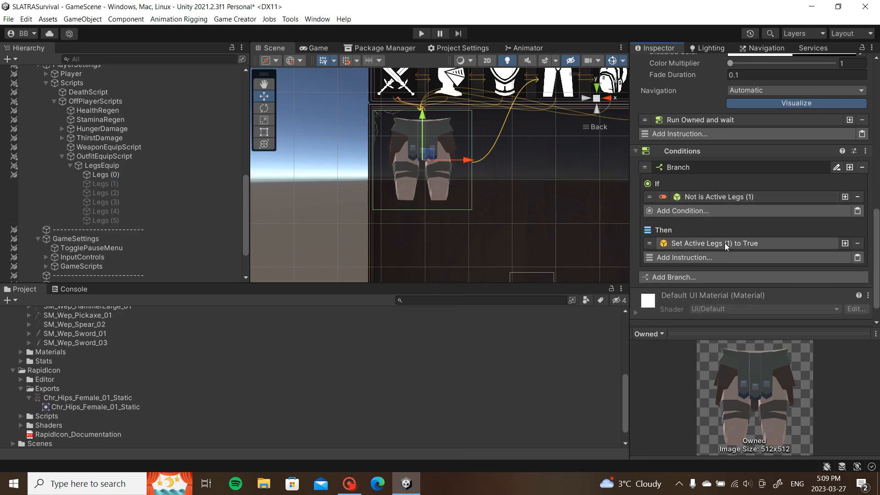
Step: Delete the Set Active Legs (1) instruction from the branch's Then section
{"action": "scroll", "coordinate": [738, 216], "scroll_direction": "up", "scroll_amount": 3}
{"action": "scroll", "coordinate": [737, 217], "scroll_direction": "down", "scroll_amount": 4}
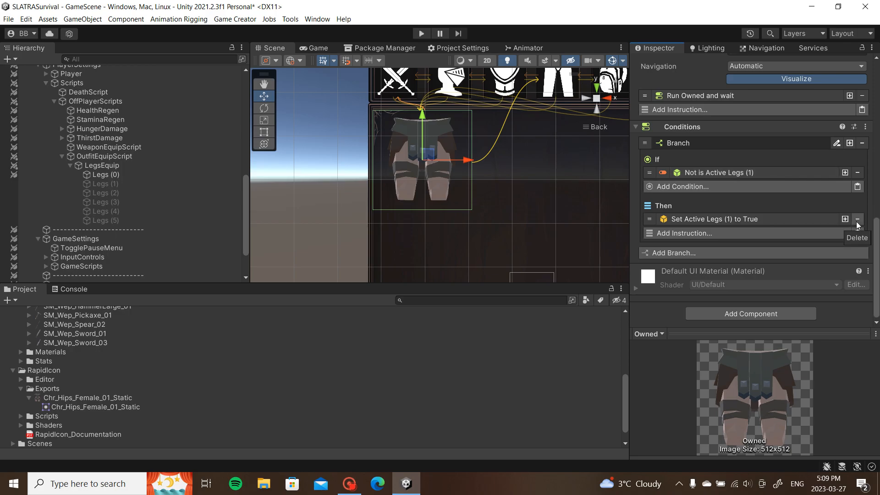
{"action": "left_click", "coordinate": [814, 234]}
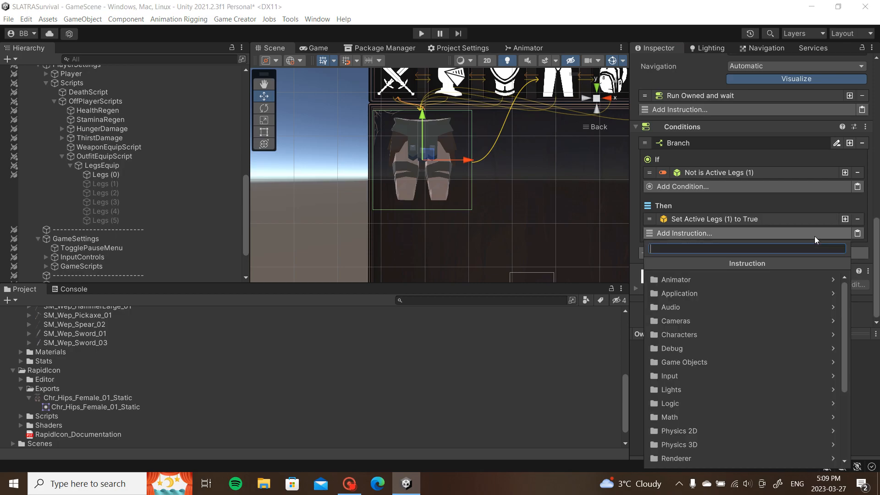
{"action": "left_click", "coordinate": [857, 219]}
Step: Add a Stats instruction to the branch's Then section that sets the Player's LegsEquip attribute to 1
{"action": "left_click", "coordinate": [738, 235]}
{"action": "scroll", "coordinate": [698, 345], "scroll_direction": "down", "scroll_amount": 4}
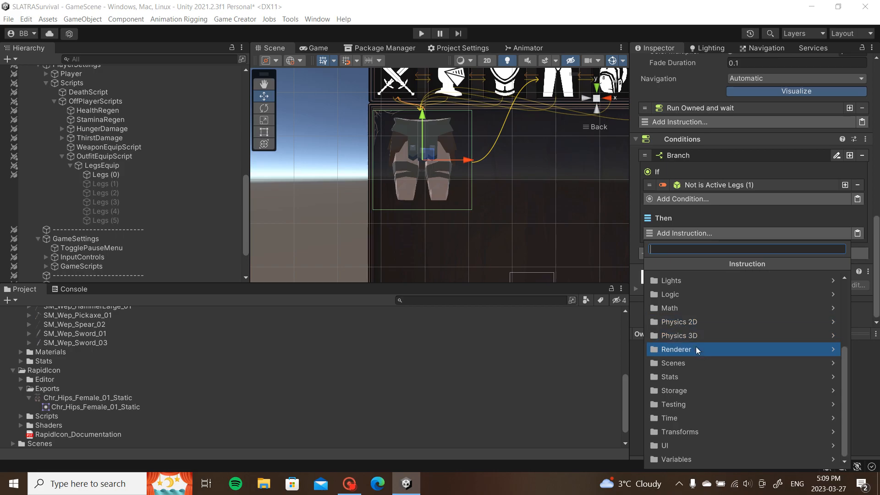
{"action": "left_click", "coordinate": [687, 375]}
{"action": "left_click", "coordinate": [687, 307]}
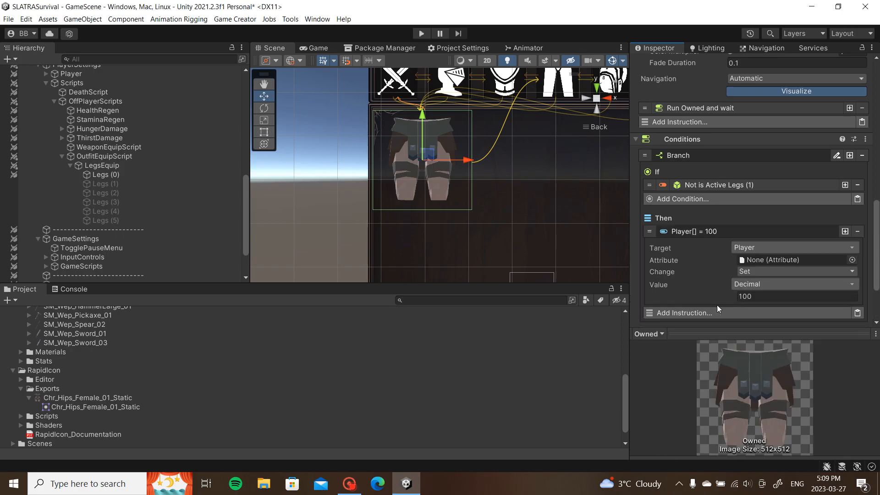
{"action": "left_click", "coordinate": [845, 254]}
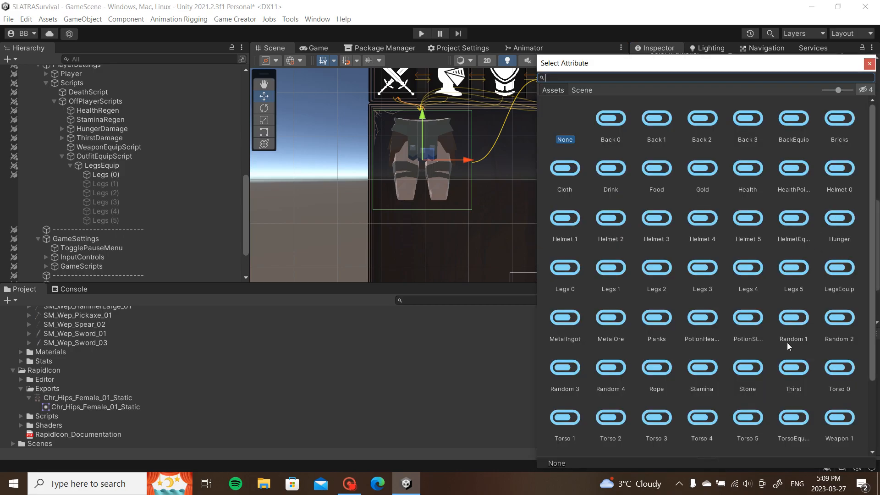
{"action": "double_click", "coordinate": [837, 271]}
{"action": "left_click_drag", "start_coordinate": [770, 295], "coordinate": [726, 288]}
{"action": "type", "text": "1"}
{"action": "left_click", "coordinate": [761, 232]}
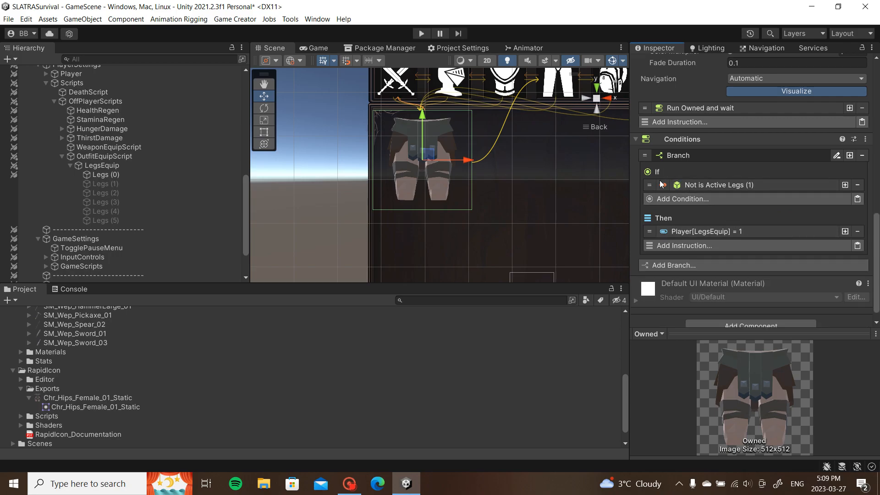
Step: Duplicate the branch and make the copy's condition If is Active with Legs (1) as its game object
{"action": "left_click", "coordinate": [849, 155]}
{"action": "scroll", "coordinate": [760, 181], "scroll_direction": "down", "scroll_amount": 3}
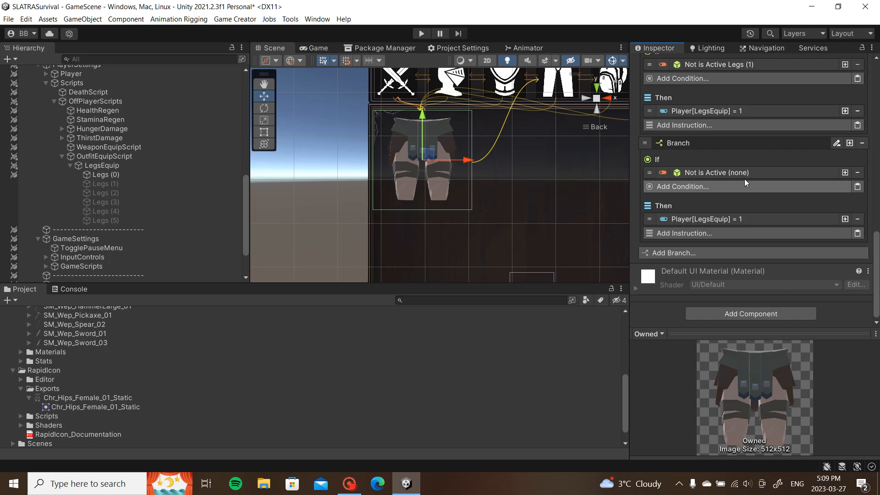
{"action": "left_click", "coordinate": [748, 175]}
{"action": "left_click", "coordinate": [662, 172]}
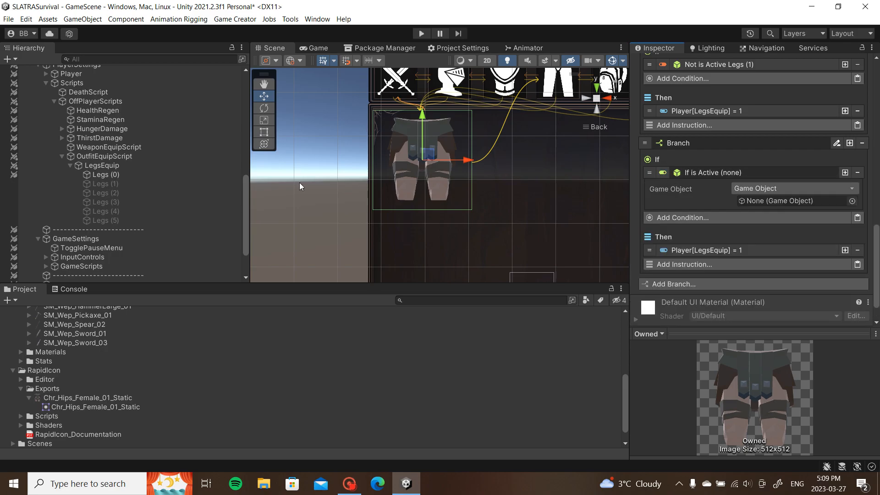
{"action": "left_click_drag", "start_coordinate": [169, 185], "coordinate": [778, 201]}
{"action": "left_click", "coordinate": [747, 172]}
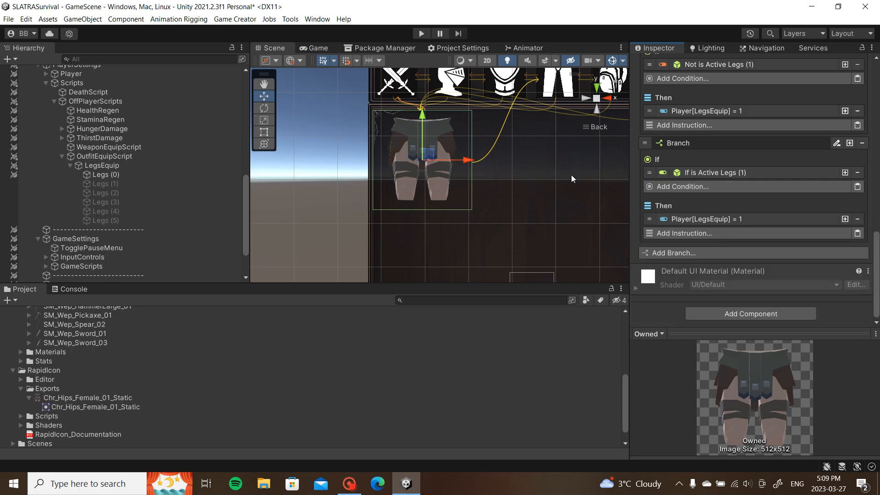
Step: Set the LegsEquip value to 0 in the second branch's Then instruction
{"action": "left_click", "coordinate": [769, 219]}
{"action": "type", "text": "0"}
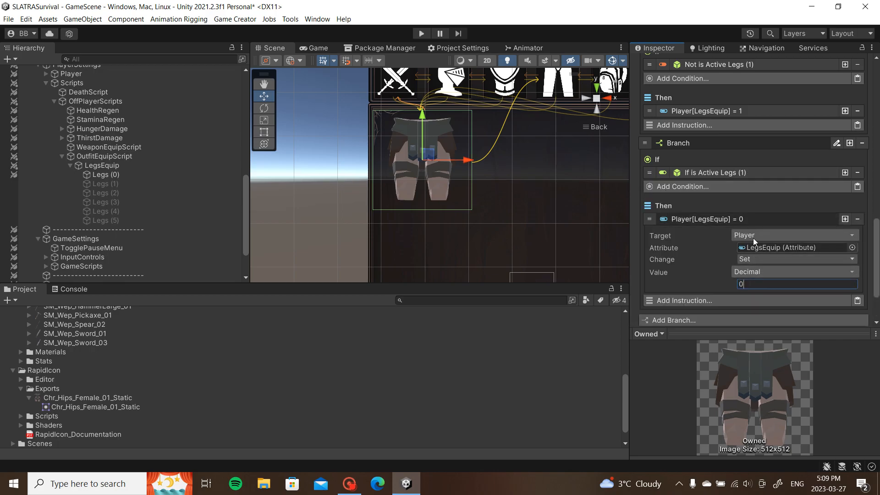
{"action": "left_click", "coordinate": [733, 219]}
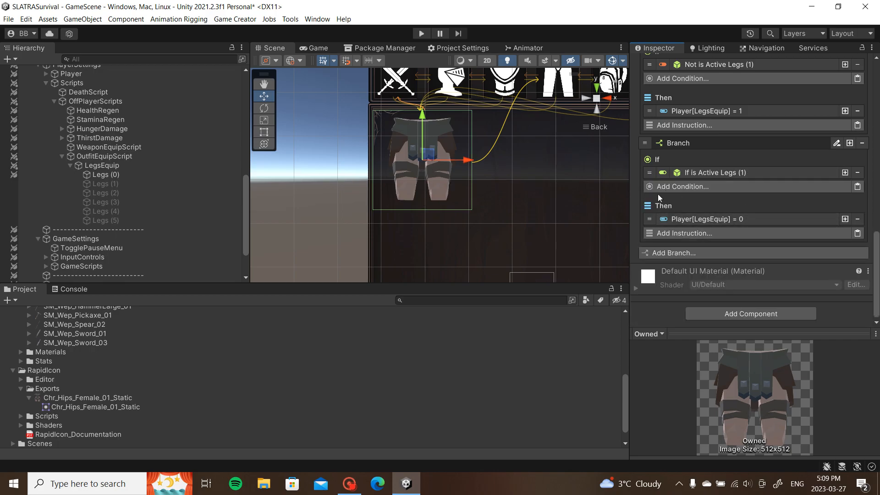
Step: Examine the LegsEquip object's branches to see which Legs objects each attribute value activates
{"action": "scroll", "coordinate": [660, 200], "scroll_direction": "up", "scroll_amount": 10}
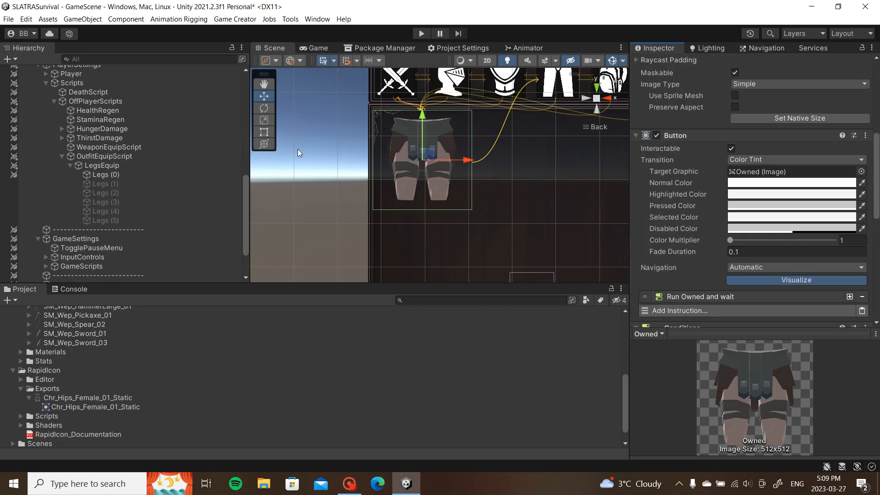
{"action": "scroll", "coordinate": [366, 174], "scroll_direction": "down", "scroll_amount": 5}
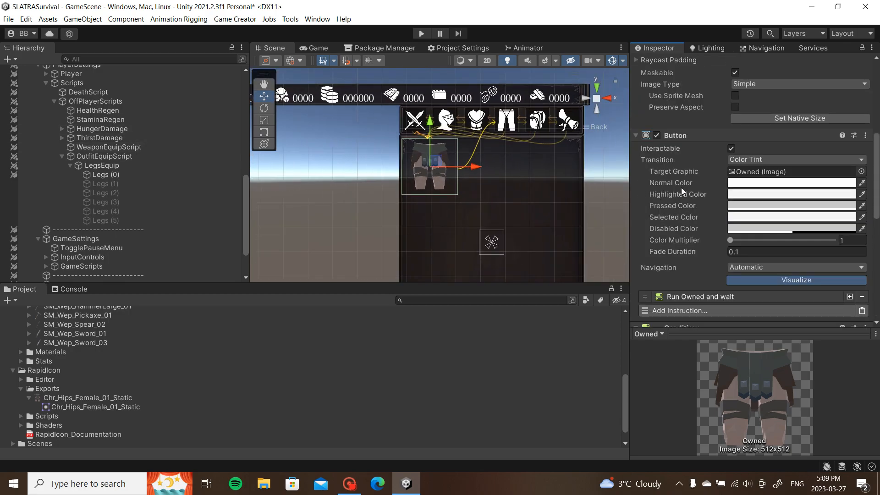
{"action": "scroll", "coordinate": [682, 191], "scroll_direction": "up", "scroll_amount": 3}
{"action": "left_click", "coordinate": [102, 165]}
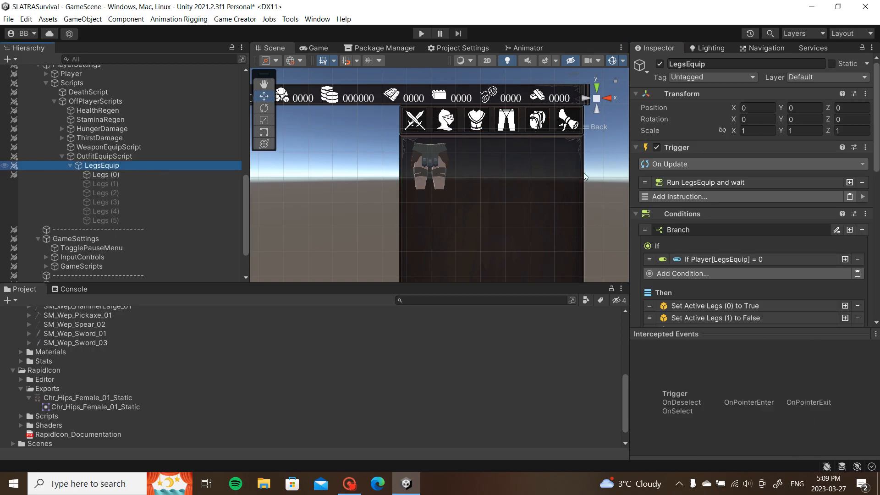
{"action": "scroll", "coordinate": [762, 156], "scroll_direction": "down", "scroll_amount": 3}
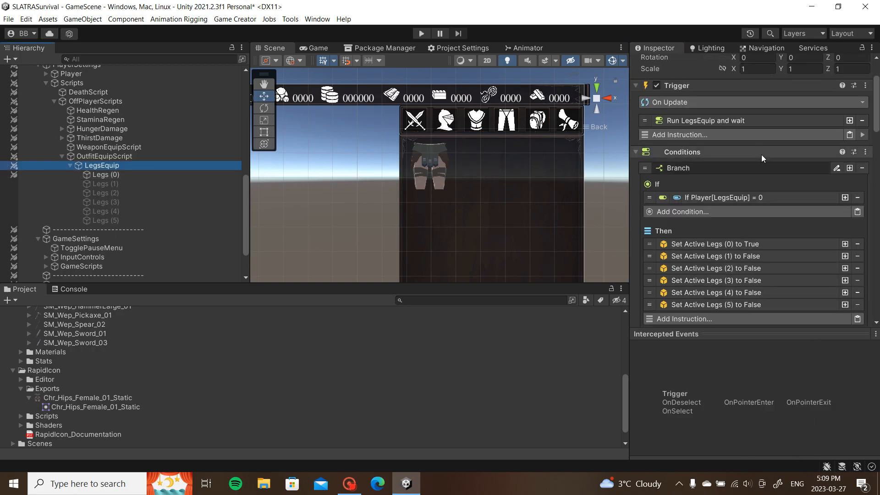
{"action": "scroll", "coordinate": [761, 157], "scroll_direction": "down", "scroll_amount": 2}
{"action": "scroll", "coordinate": [760, 216], "scroll_direction": "down", "scroll_amount": 4}
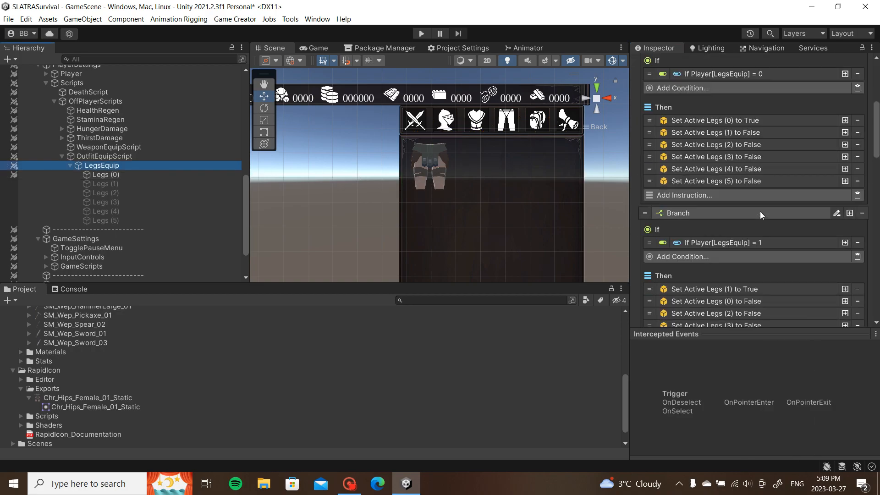
Step: Check the conditions of InventoryLegs (1) and deactivate its Owned child object
{"action": "scroll", "coordinate": [129, 197], "scroll_direction": "up", "scroll_amount": 10}
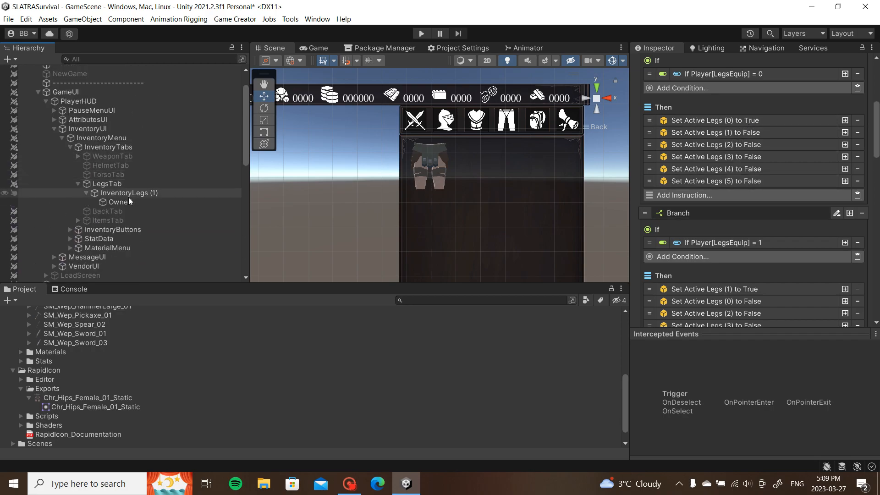
{"action": "left_click", "coordinate": [128, 202]}
{"action": "left_click", "coordinate": [126, 193]}
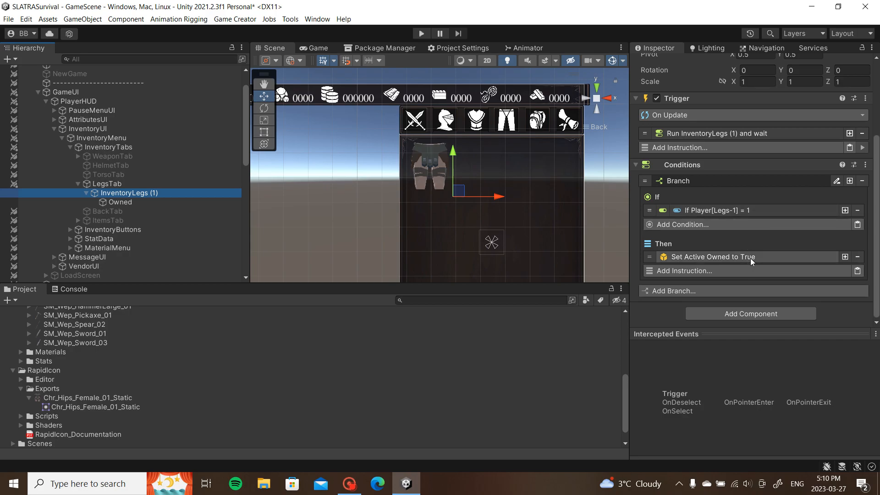
{"action": "left_click", "coordinate": [118, 202]}
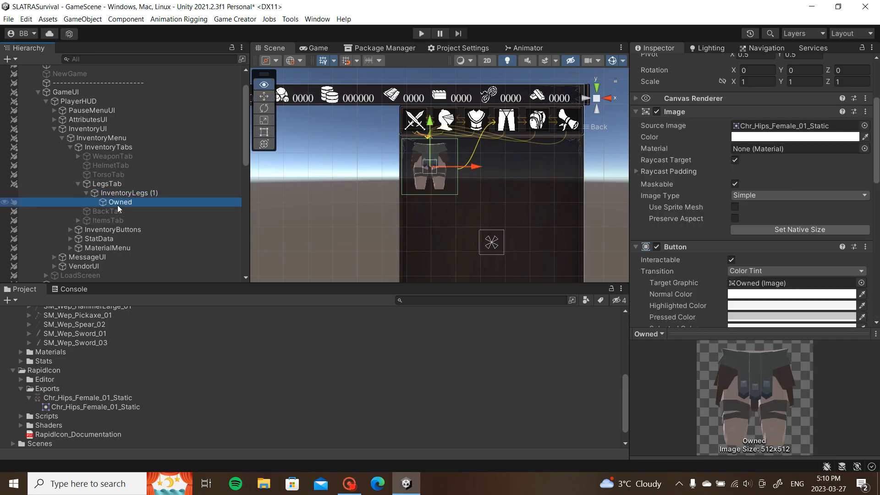
{"action": "key", "text": "alt+shift+a"}
{"action": "scroll", "coordinate": [762, 214], "scroll_direction": "down", "scroll_amount": 10}
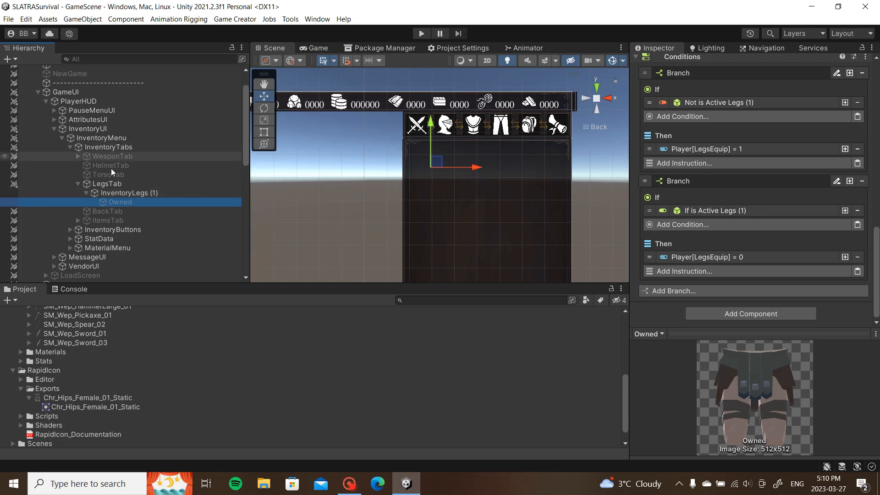
Step: Deactivate LegsTab and activate WeaponTab, leaving their InventoryTabs parent active
{"action": "left_click", "coordinate": [110, 183]}
{"action": "left_click", "coordinate": [126, 157]}
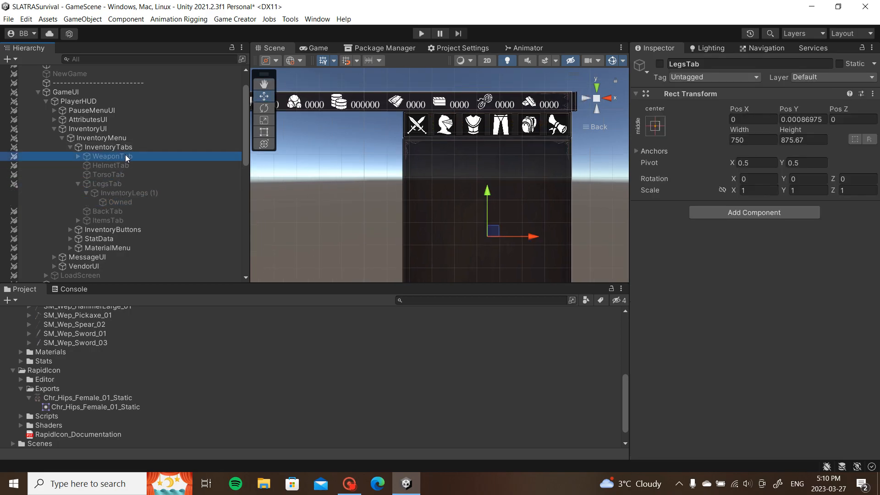
{"action": "left_click", "coordinate": [87, 146]}
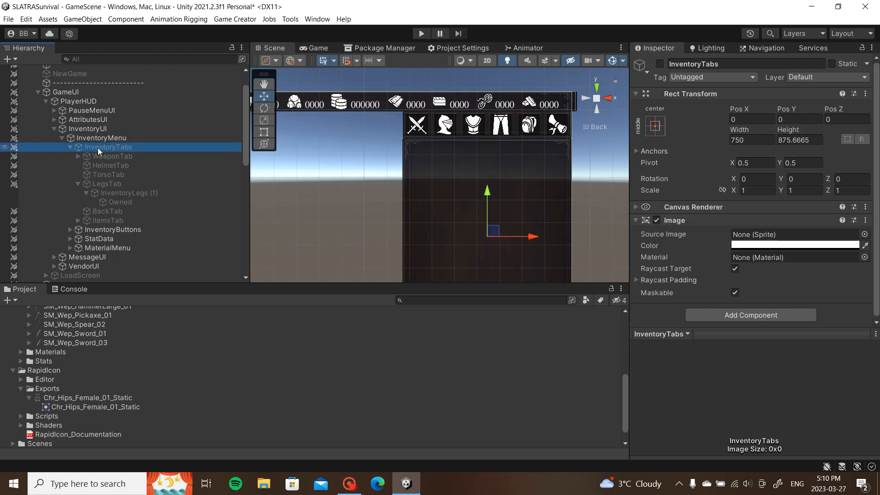
{"action": "key", "text": "alt+shift+a"}
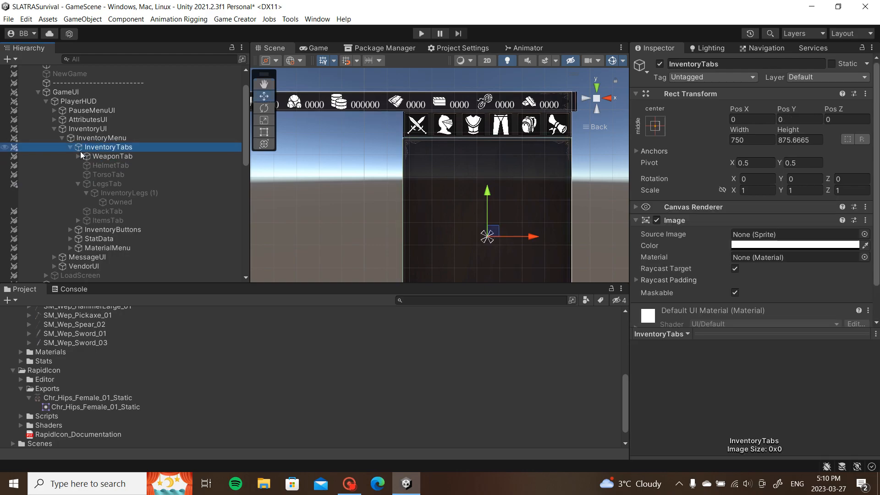
Step: Deactivate InventoryMenu and check the player HUD in the Game and Scene views
{"action": "left_click", "coordinate": [75, 139]}
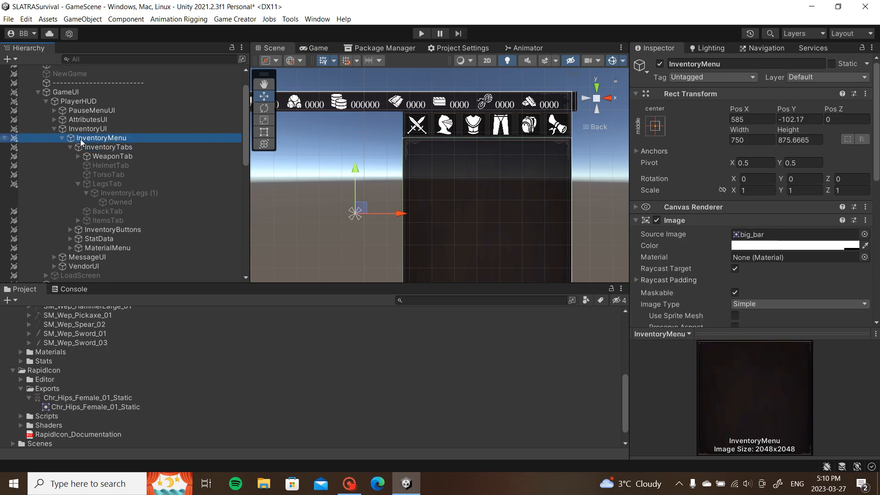
{"action": "key", "text": "alt+shift+a"}
{"action": "left_click", "coordinate": [317, 48]}
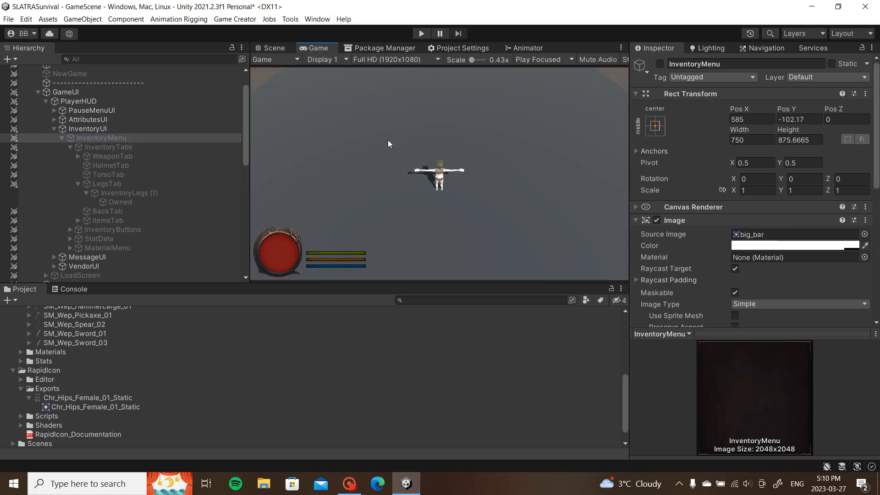
{"action": "left_click", "coordinate": [287, 47]}
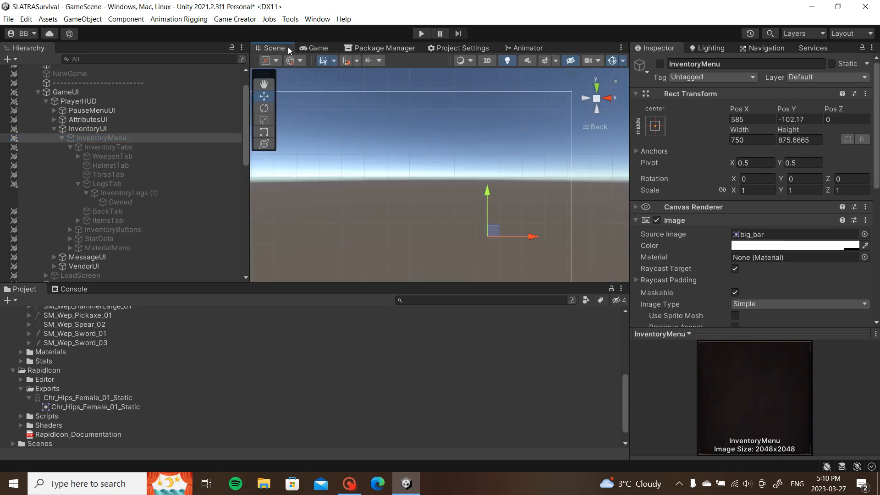
{"action": "scroll", "coordinate": [388, 185], "scroll_direction": "down", "scroll_amount": 12}
{"action": "middle_click_drag", "start_coordinate": [381, 199], "coordinate": [413, 156]}
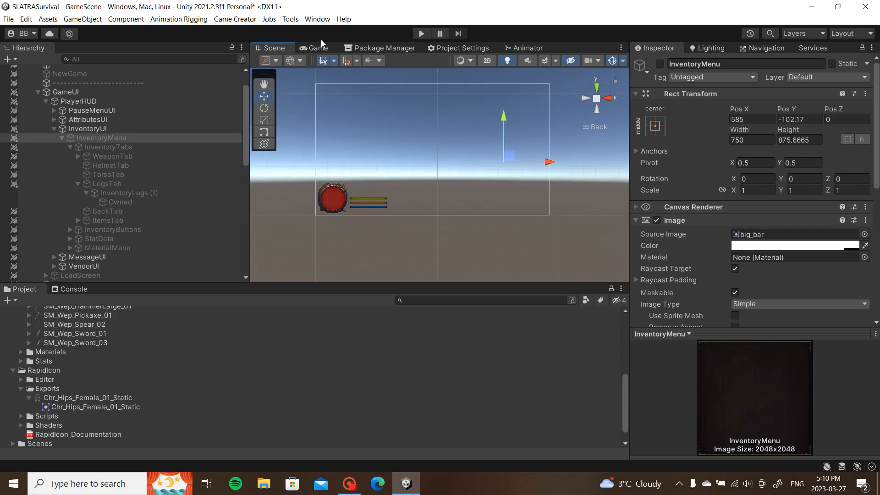
{"action": "left_click", "coordinate": [320, 47]}
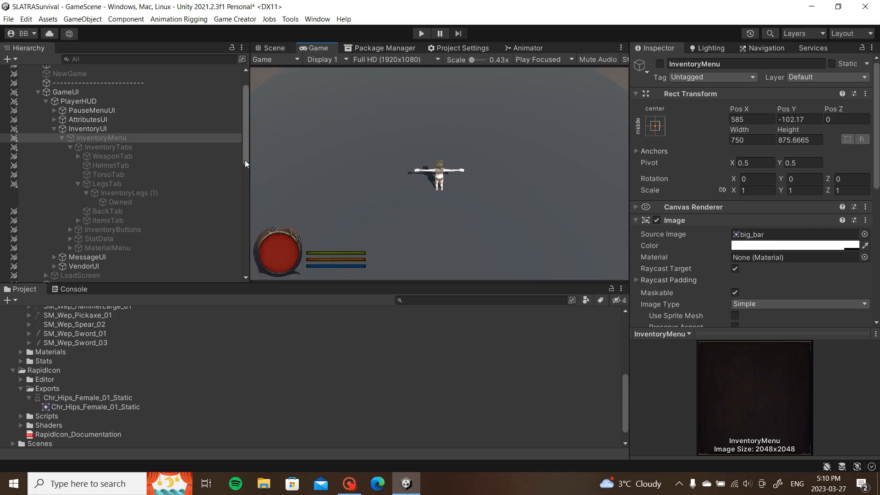
Step: Duplicate WeaponVendorMenu under VendorUI together with WeaponVendor under Vendors
{"action": "scroll", "coordinate": [97, 149], "scroll_direction": "up", "scroll_amount": 3}
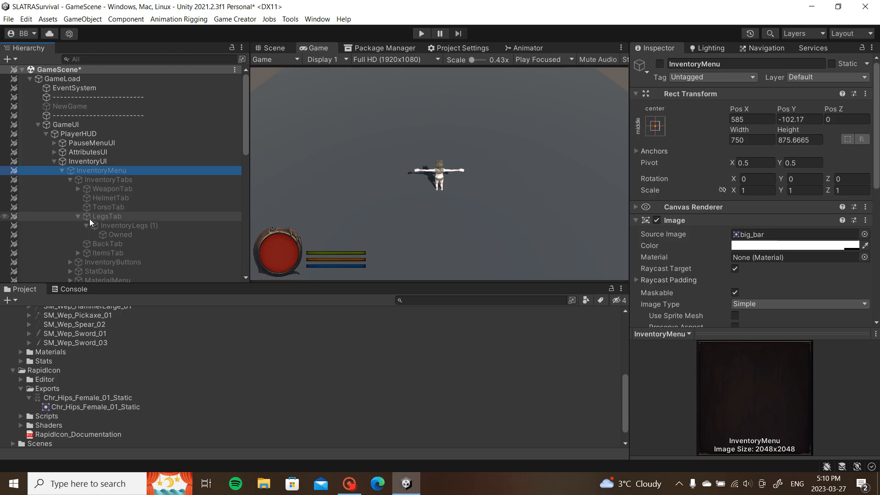
{"action": "left_click", "coordinate": [62, 170]}
{"action": "left_click", "coordinate": [54, 161]}
{"action": "left_click", "coordinate": [54, 179]}
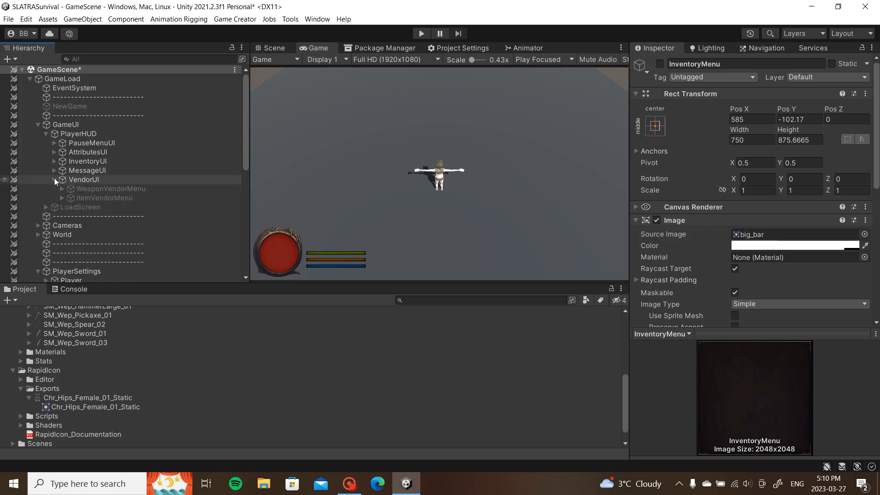
{"action": "left_click", "coordinate": [98, 189]}
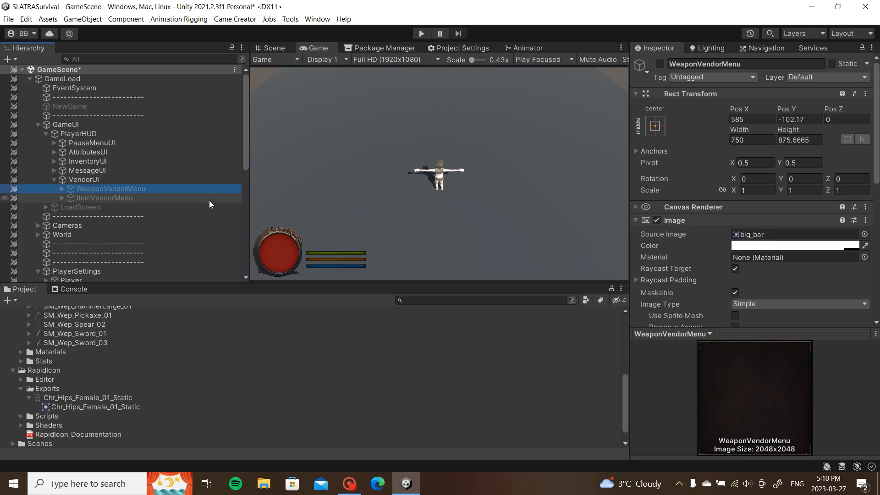
{"action": "scroll", "coordinate": [209, 199], "scroll_direction": "down", "scroll_amount": 10}
{"action": "left_click", "coordinate": [39, 278]}
{"action": "scroll", "coordinate": [91, 265], "scroll_direction": "down", "scroll_amount": 1}
{"action": "left_click", "coordinate": [124, 270], "text": "ctrl"}
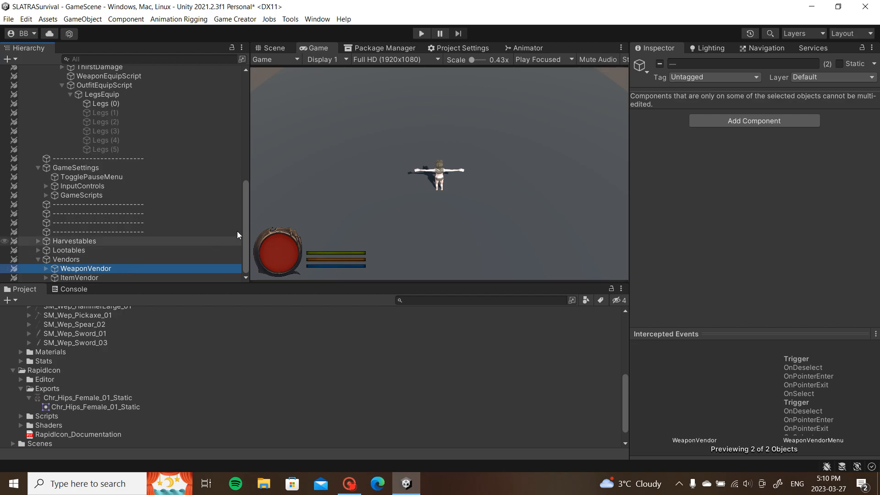
{"action": "key", "text": "ctrl+d"}
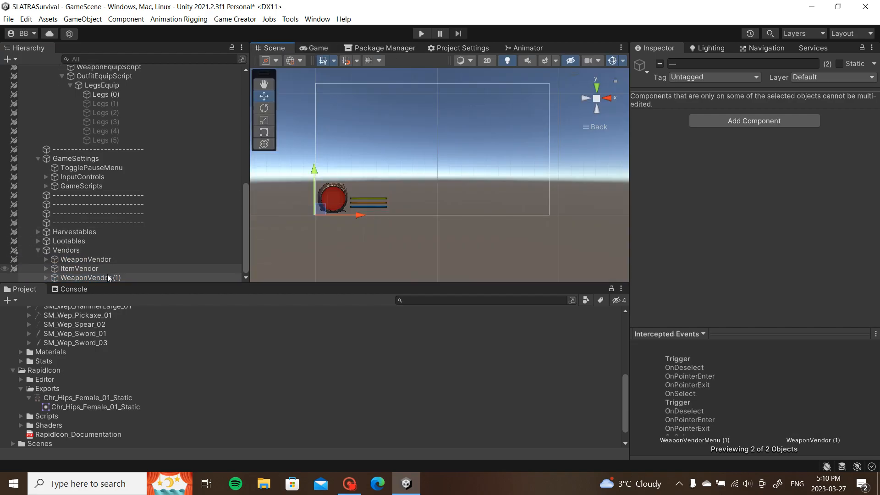
Step: Move WeaponVendor (1) away from the original stall to about X 9.34, Z 20.34
{"action": "left_click", "coordinate": [109, 278]}
{"action": "key", "text": "f"}
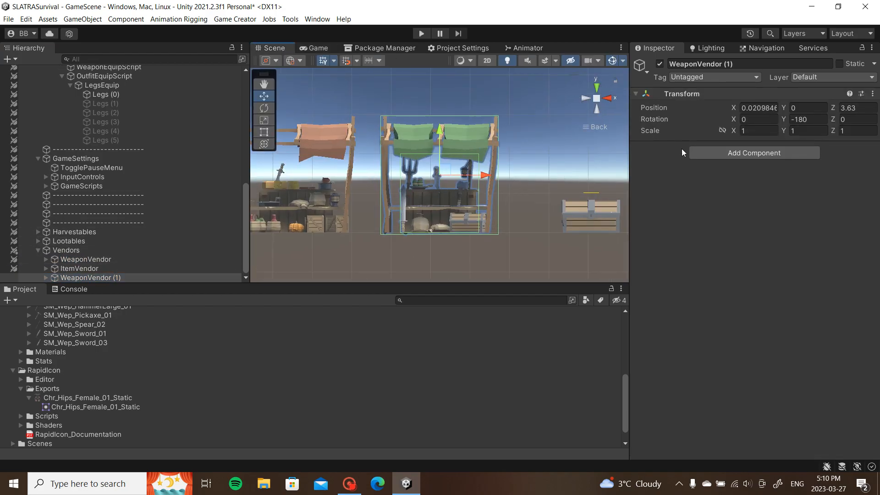
{"action": "left_click_drag", "start_coordinate": [593, 132], "coordinate": [427, 247], "text": "alt"}
{"action": "scroll", "coordinate": [427, 192], "scroll_direction": "down", "scroll_amount": 5}
{"action": "left_click_drag", "start_coordinate": [443, 178], "coordinate": [288, 93]}
{"action": "key", "text": "f"}
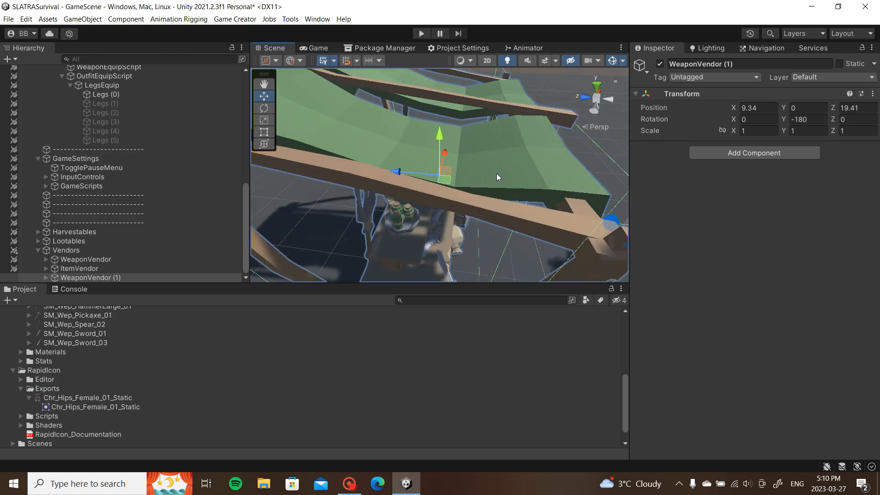
{"action": "scroll", "coordinate": [497, 178], "scroll_direction": "down", "scroll_amount": 5}
{"action": "left_click_drag", "start_coordinate": [413, 175], "coordinate": [365, 169]}
{"action": "left_click_drag", "start_coordinate": [513, 197], "coordinate": [396, 162], "text": "alt"}
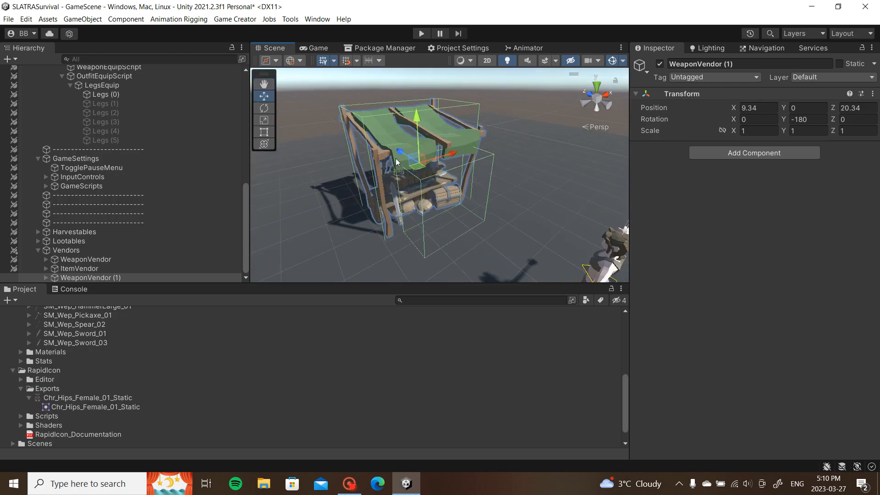
{"action": "scroll", "coordinate": [396, 162], "scroll_direction": "down", "scroll_amount": 3}
Step: Rename the duplicated vendor WeaponVendor (1) under Vendors as ArmorVendor
{"action": "left_click", "coordinate": [674, 64]}
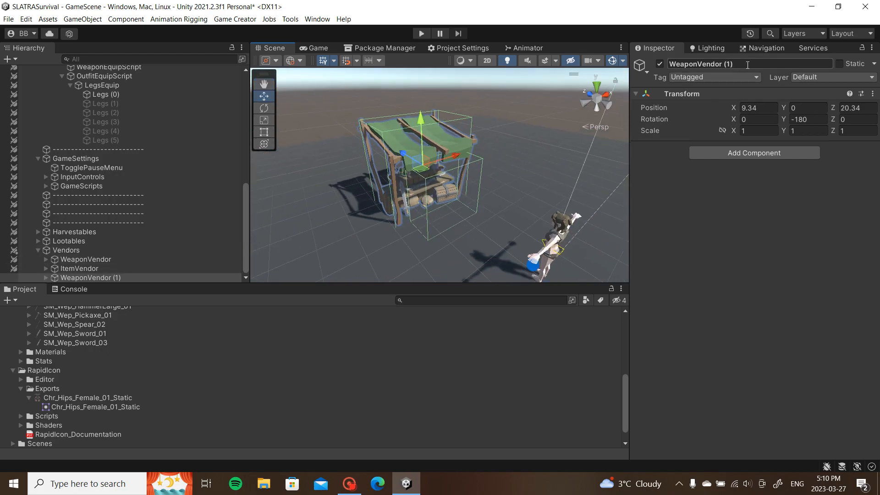
{"action": "type", "text": "ArmorVendor"}
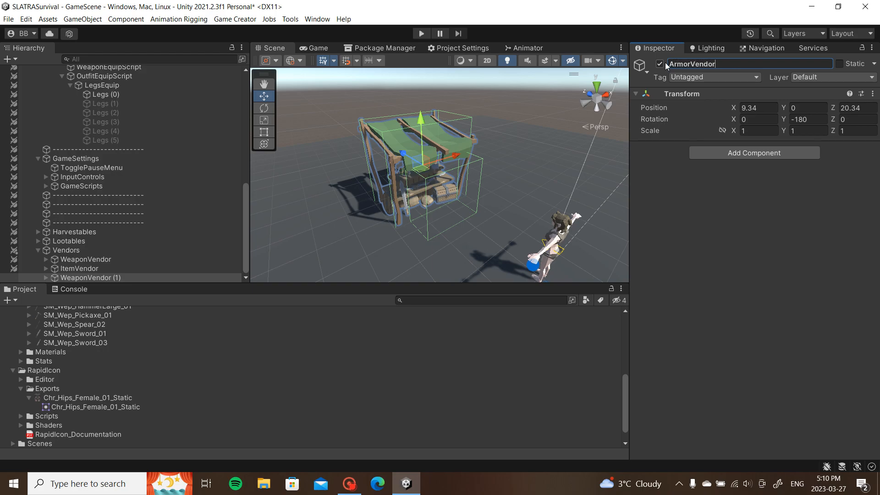
{"action": "key", "text": "Return"}
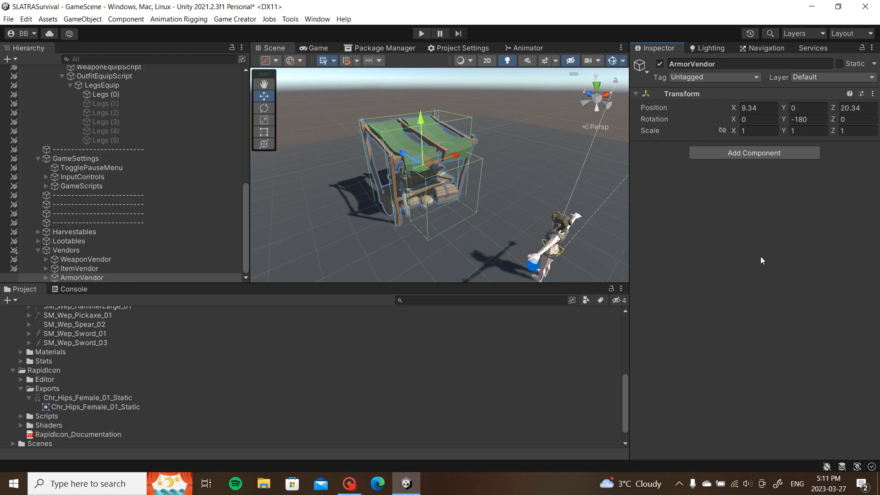
Step: Try the SM_Bld_Stall_03, SM_Bld_Stall_02 and SM_Bld_Stall_01 meshes on the SM_Bld_Stall_04 object inside ArmorVendor
{"action": "left_click", "coordinate": [46, 278]}
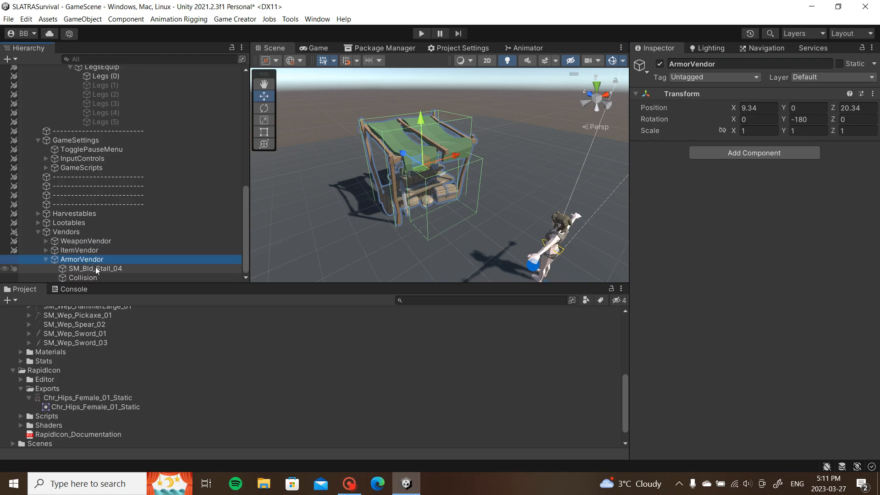
{"action": "left_click", "coordinate": [96, 270]}
{"action": "left_click", "coordinate": [871, 161]}
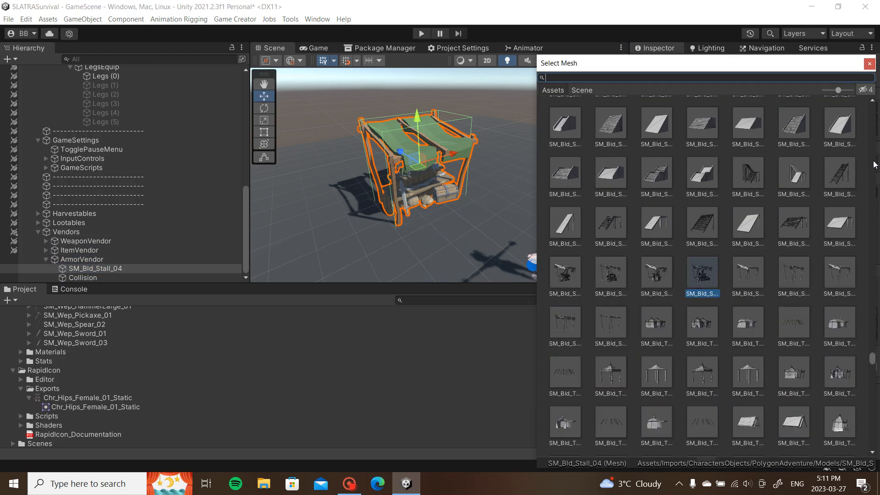
{"action": "left_click", "coordinate": [656, 272]}
{"action": "scroll", "coordinate": [507, 227], "scroll_direction": "up", "scroll_amount": 5}
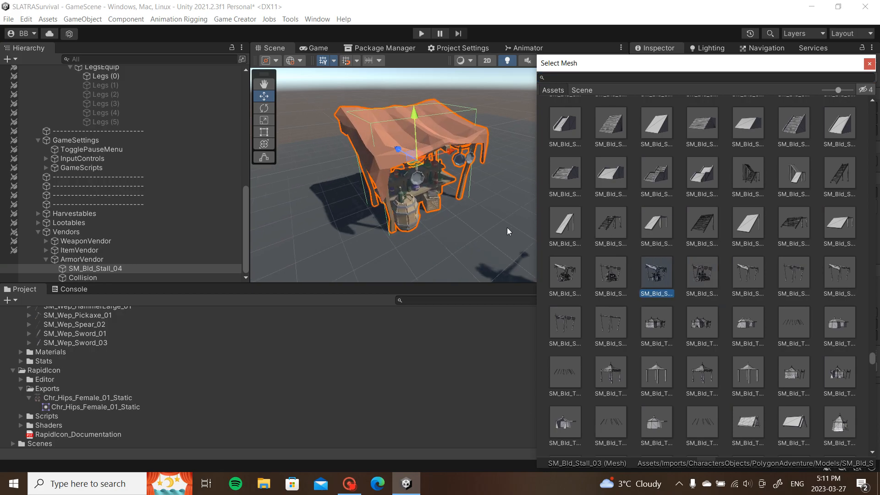
{"action": "scroll", "coordinate": [606, 268], "scroll_direction": "up", "scroll_amount": 1}
{"action": "left_click", "coordinate": [608, 309]}
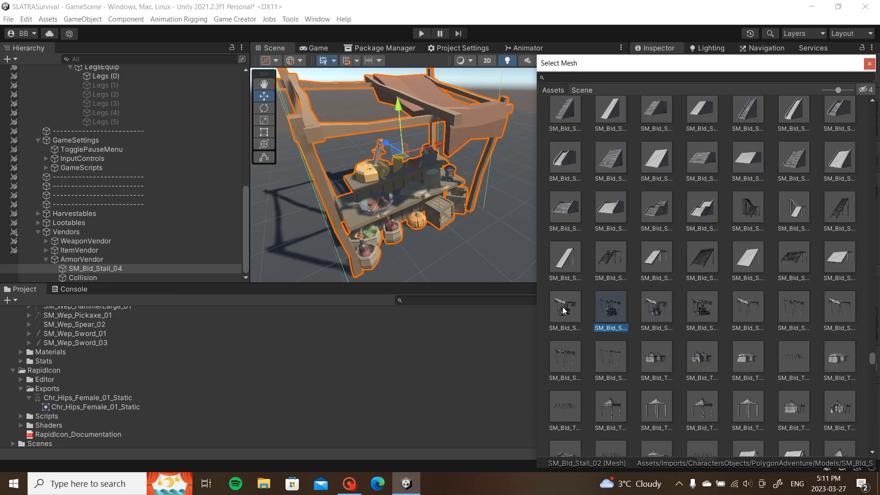
{"action": "left_click", "coordinate": [564, 308]}
{"action": "scroll", "coordinate": [786, 216], "scroll_direction": "down", "scroll_amount": 3}
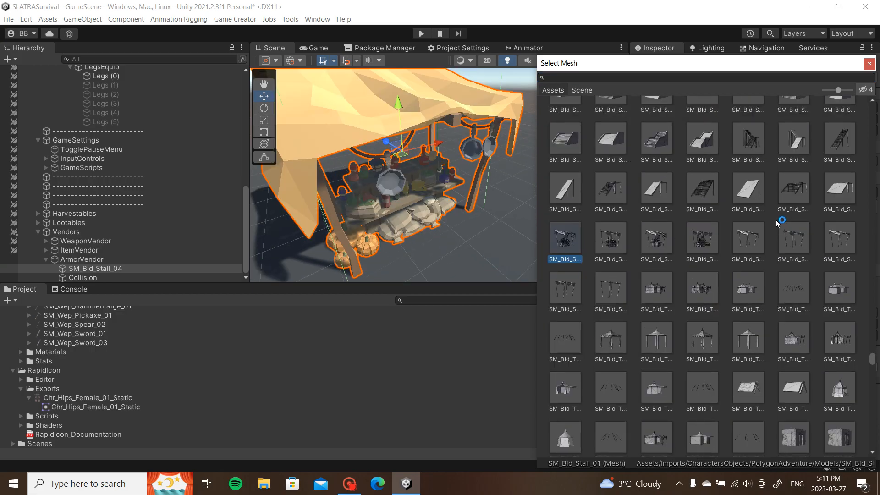
Step: Filter the mesh choices by "stall" and try the SM_Bld stall variants, including SM_Bld_Stall_Cover_01, on ArmorVendor's stall
{"action": "left_click", "coordinate": [694, 78]}
{"action": "type", "text": "stal"}
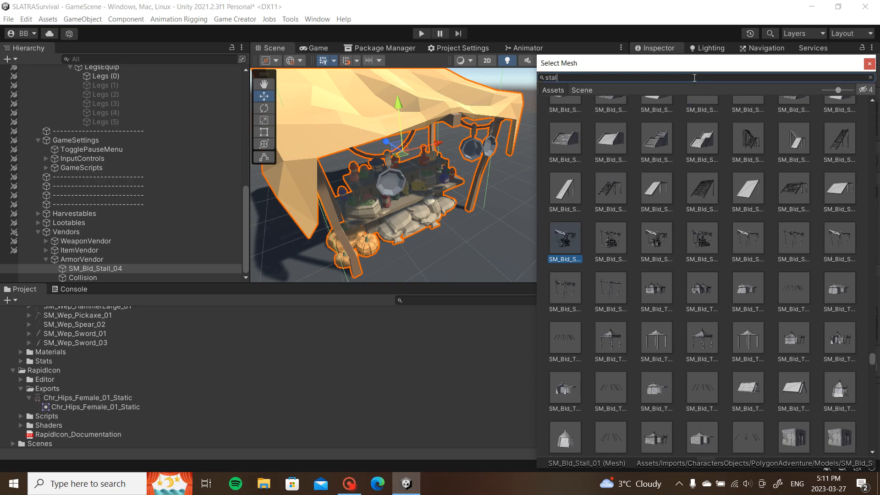
{"action": "type", "text": "l"}
{"action": "left_click", "coordinate": [642, 118]}
{"action": "left_click", "coordinate": [683, 119]}
{"action": "left_click", "coordinate": [728, 121]}
{"action": "left_click", "coordinate": [770, 123]}
{"action": "left_click", "coordinate": [807, 123]}
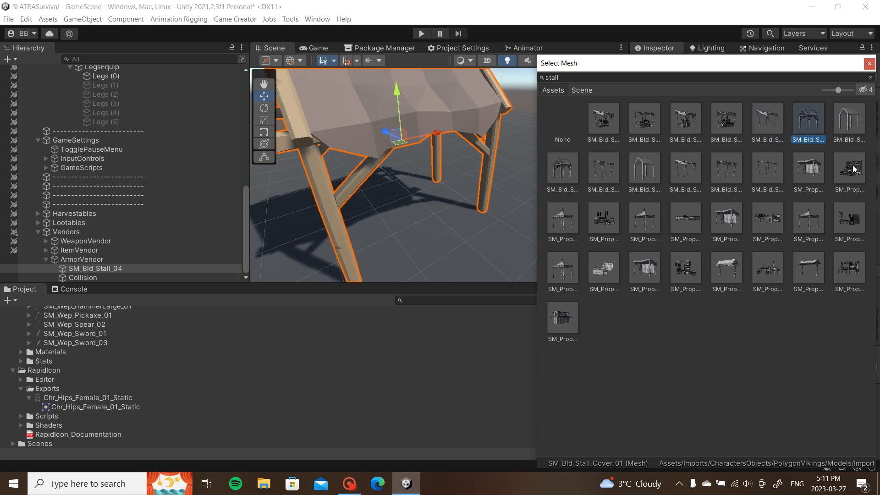
Step: Try the market stall dressing meshes, including SM_Prop_Market_Stall_02, 04, 09 and 07 Dressing, on ArmorVendor's stall
{"action": "left_click", "coordinate": [854, 169]}
{"action": "left_click", "coordinate": [604, 220]}
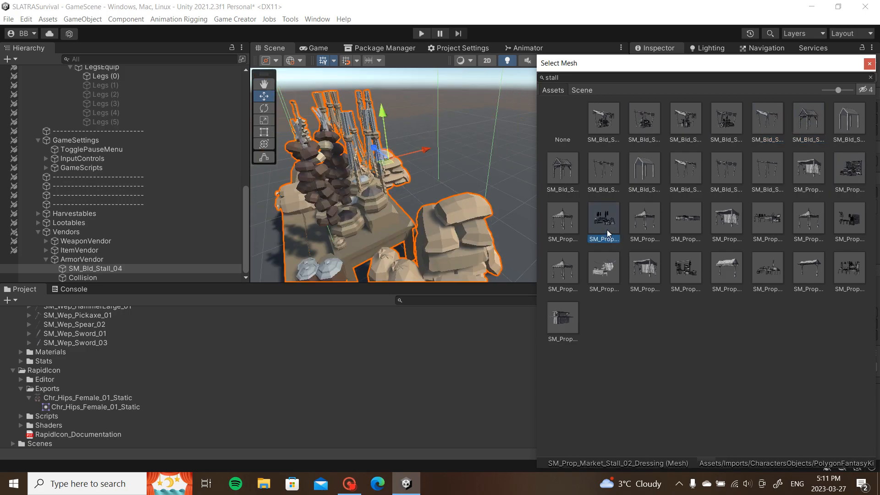
{"action": "left_click", "coordinate": [685, 219]}
{"action": "left_click", "coordinate": [779, 220]}
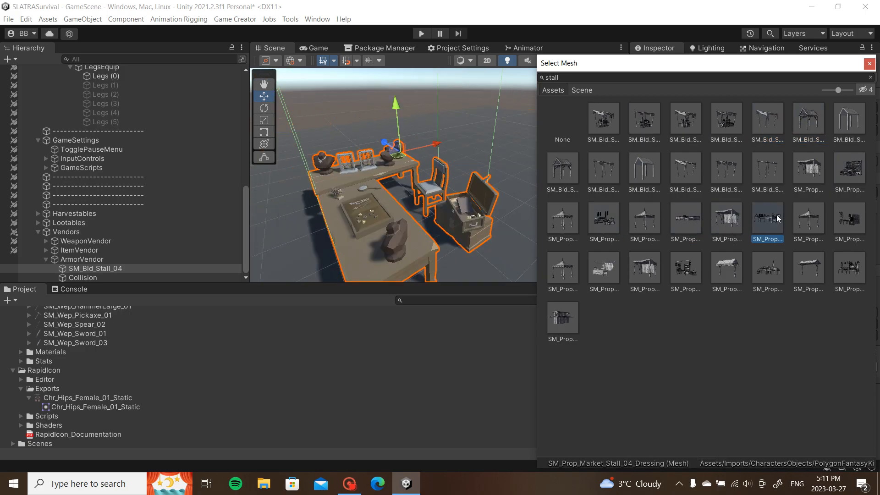
{"action": "left_click", "coordinate": [847, 223]}
{"action": "left_click", "coordinate": [849, 269]}
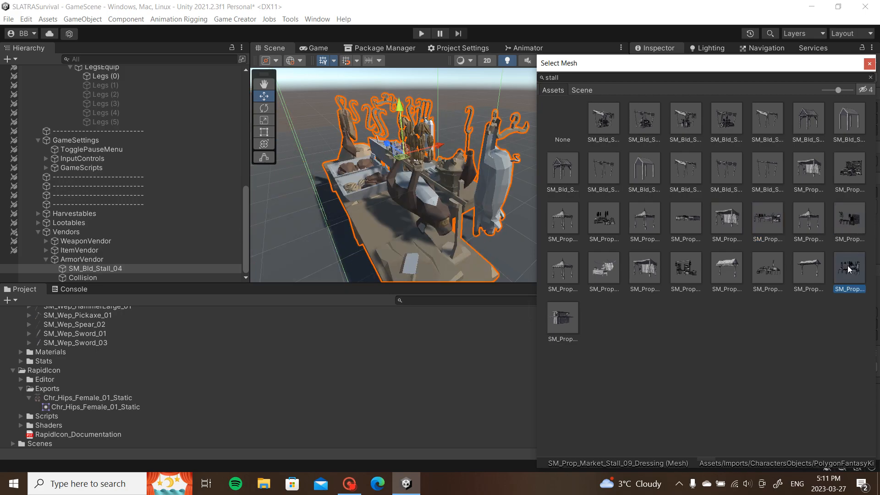
{"action": "left_click", "coordinate": [776, 272]}
{"action": "left_click", "coordinate": [687, 273]}
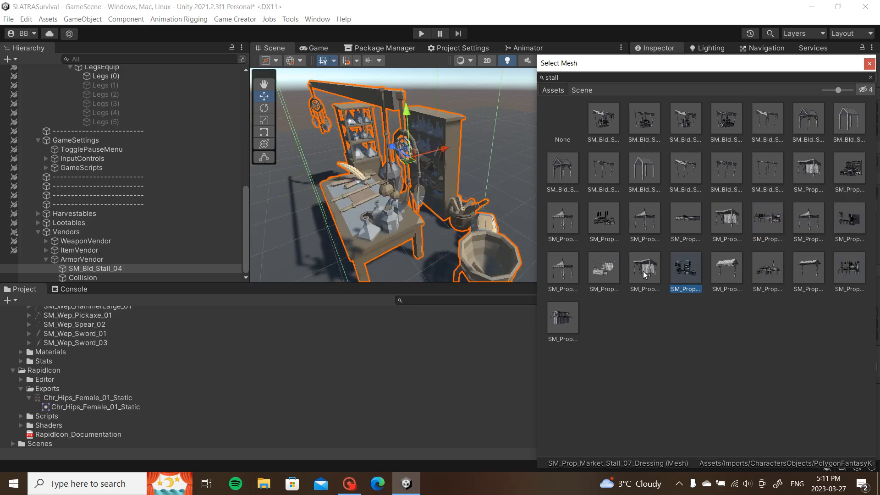
Step: Compare a few more stall meshes on ArmorVendor's stall and leave it set to SM_Bld_Stall_01
{"action": "left_click", "coordinate": [563, 311]}
{"action": "left_click", "coordinate": [637, 272]}
{"action": "left_click", "coordinate": [596, 212]}
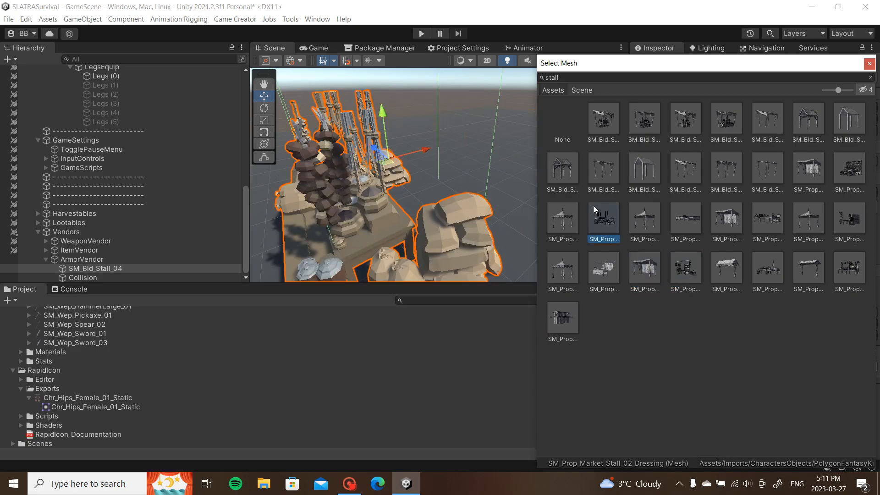
{"action": "left_click", "coordinate": [635, 122]}
{"action": "left_click", "coordinate": [603, 118]}
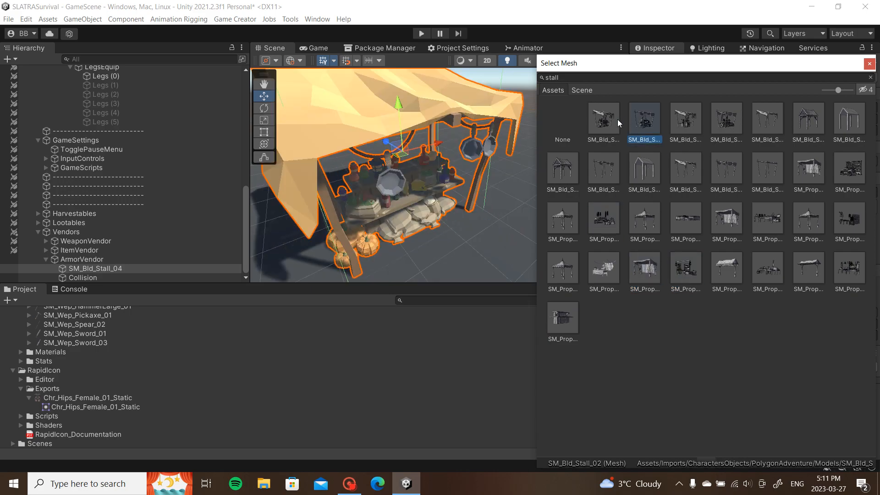
{"action": "left_click", "coordinate": [869, 64]}
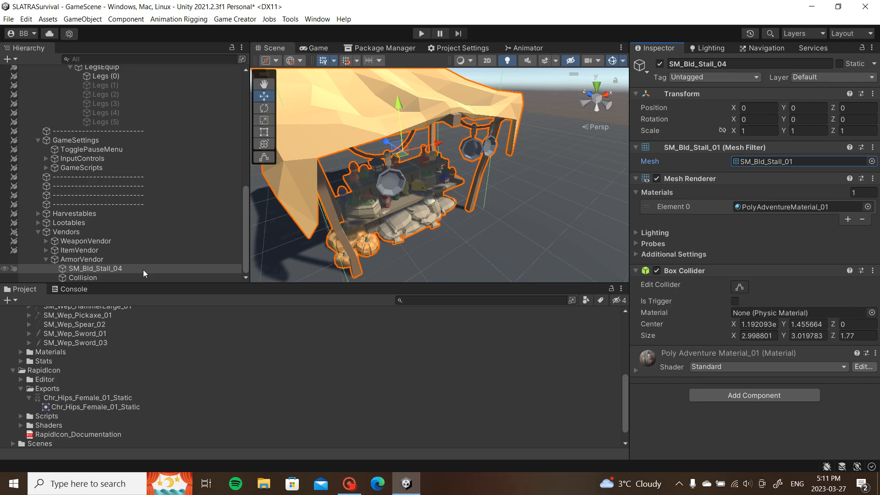
Step: Replace SM_Bld_Stall_04 inside ArmorVendor with SM_Prop_Market_Stall_06, searching the project assets for "stall"
{"action": "key", "text": "ctrl+z"}
{"action": "key", "text": "ctrl+z"}
{"action": "key", "text": "ctrl+z"}
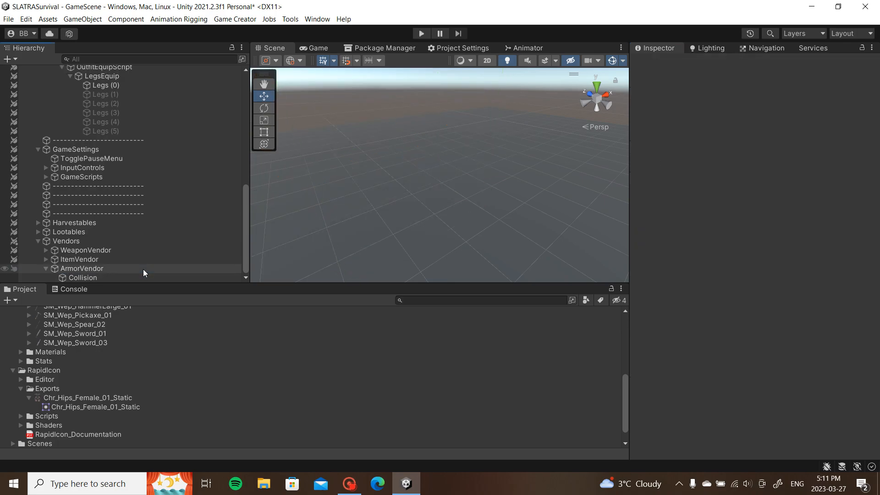
{"action": "left_click", "coordinate": [461, 301]}
{"action": "type", "text": "stall"}
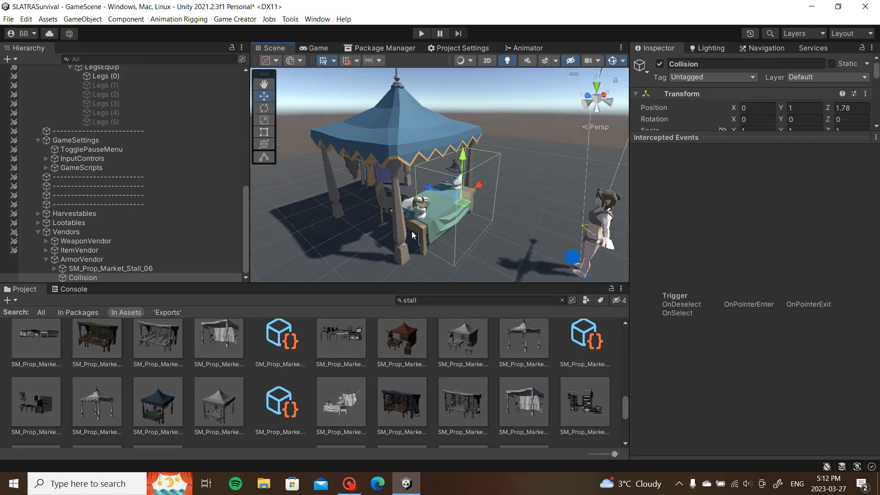
{"action": "left_click_drag", "start_coordinate": [462, 176], "coordinate": [416, 267], "text": "alt"}
Step: Clear the asset search and collapse the Imports, Project and RapidIcon folders under Assets
{"action": "left_click", "coordinate": [562, 300]}
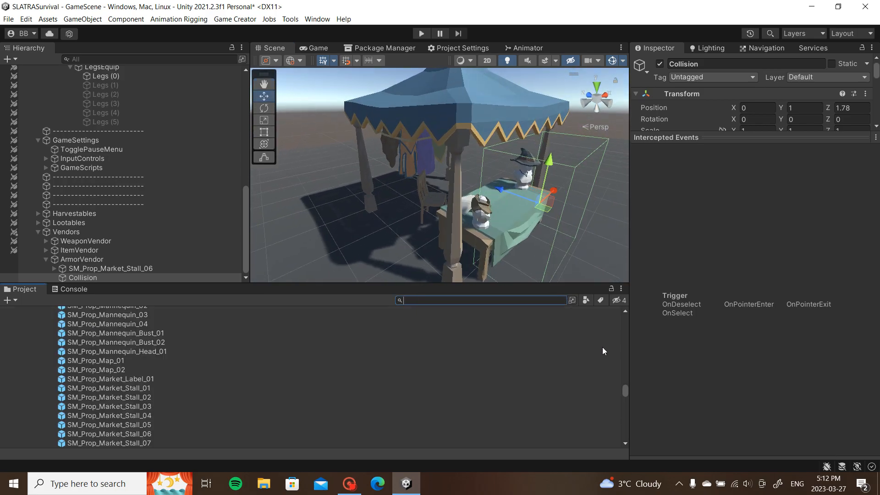
{"action": "left_click_drag", "start_coordinate": [625, 390], "coordinate": [463, 326]}
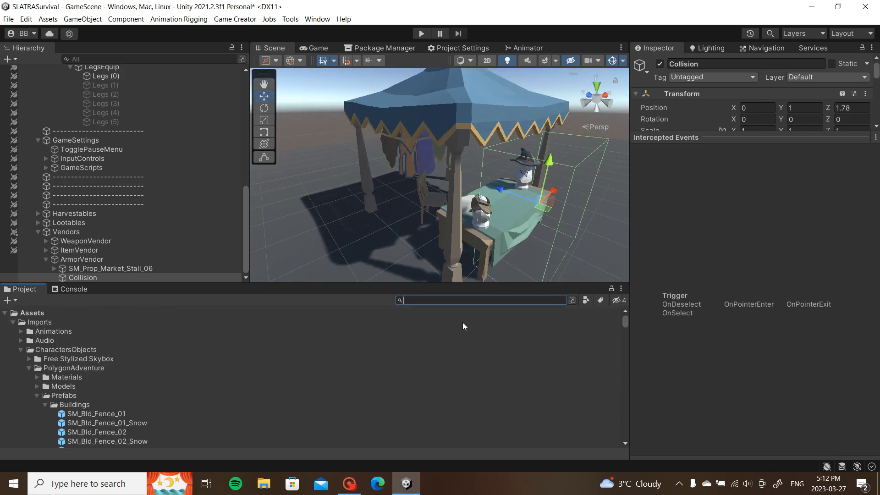
{"action": "left_click", "coordinate": [37, 395]}
{"action": "left_click", "coordinate": [29, 368]}
{"action": "left_click", "coordinate": [18, 349]}
{"action": "left_click", "coordinate": [21, 349]}
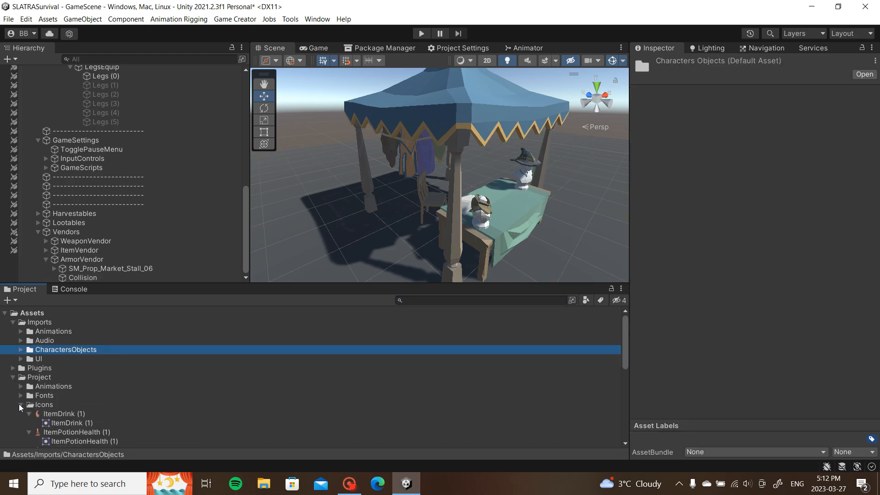
{"action": "left_click", "coordinate": [20, 405]}
{"action": "left_click", "coordinate": [13, 376]}
{"action": "left_click", "coordinate": [21, 405]}
{"action": "left_click", "coordinate": [12, 386]}
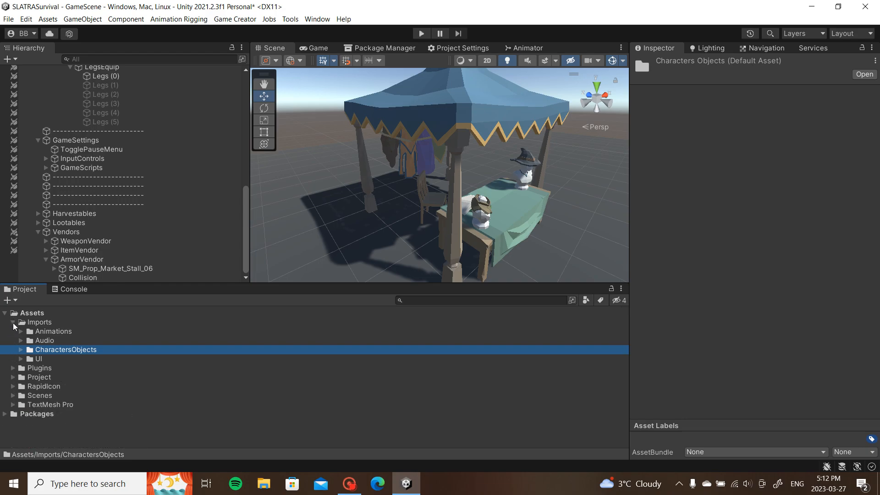
{"action": "left_click", "coordinate": [13, 322]}
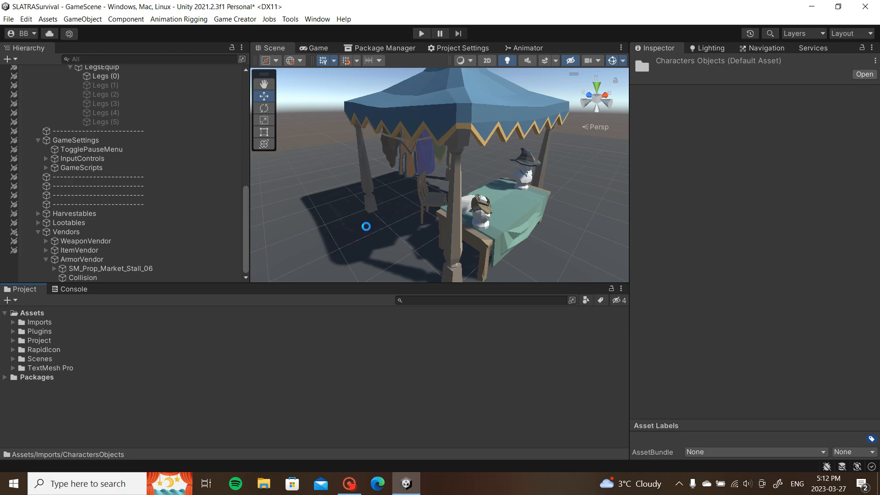
Step: Open the Set Active instruction in the trigger on ArmorVendor's Collision object and locate its referenced menu in the hierarchy
{"action": "left_click_drag", "start_coordinate": [552, 213], "coordinate": [600, 193], "text": "alt"}
{"action": "left_click", "coordinate": [81, 259]}
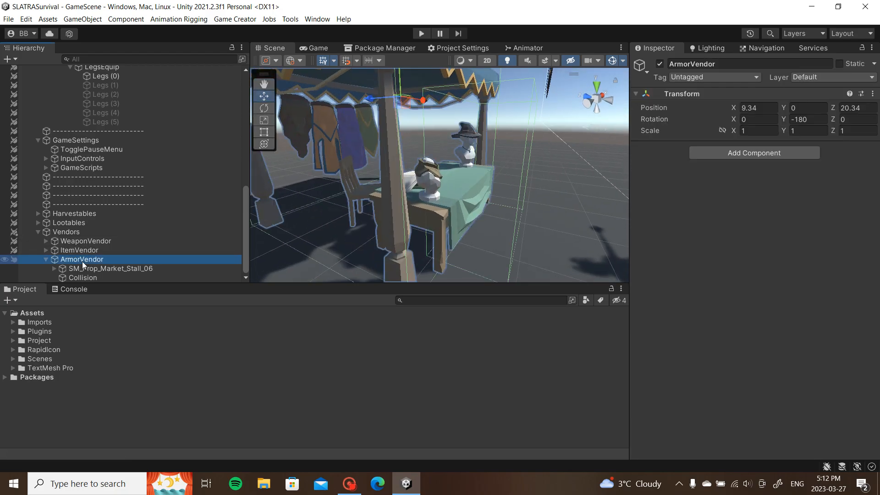
{"action": "key", "text": "f"}
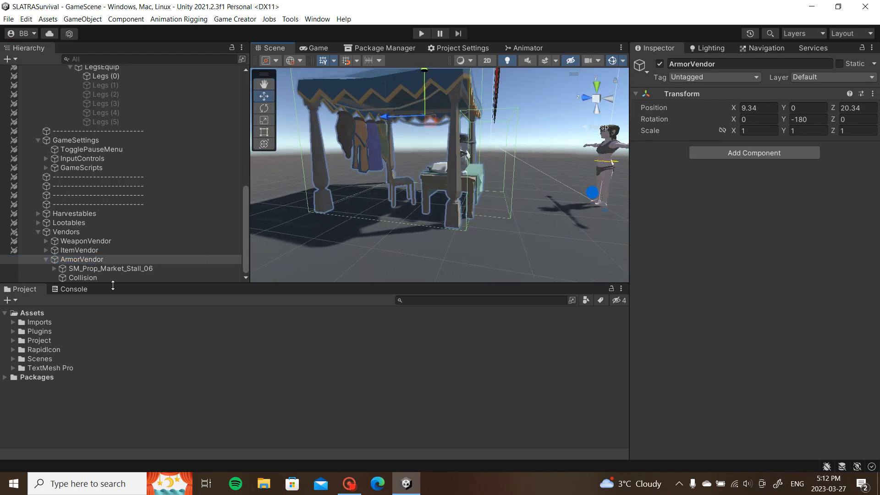
{"action": "left_click", "coordinate": [112, 277]}
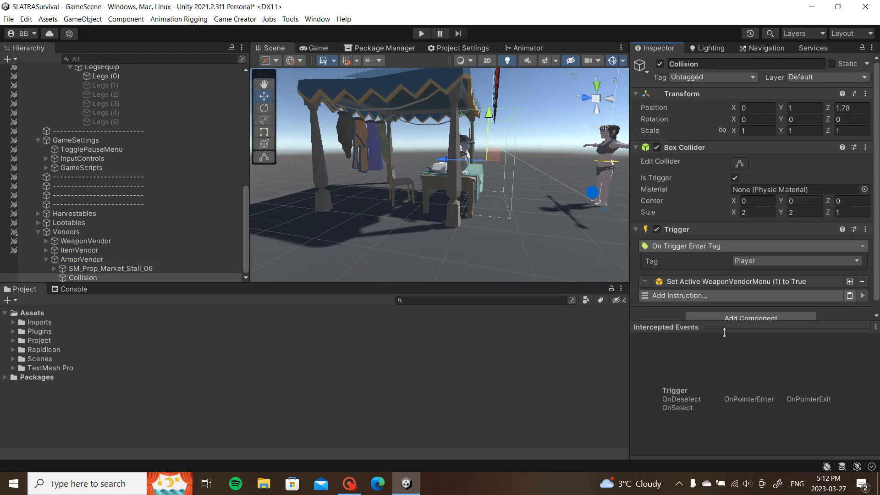
{"action": "left_click", "coordinate": [770, 282]}
{"action": "left_click", "coordinate": [779, 310]}
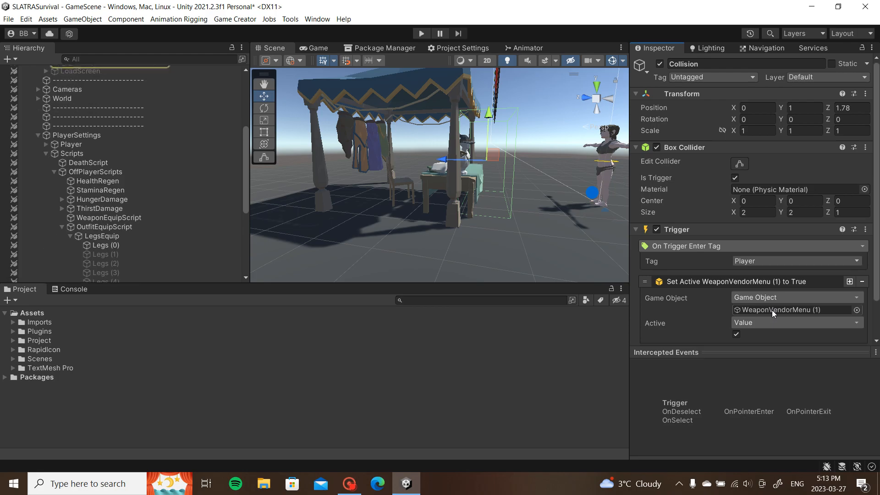
Step: Rename WeaponVendorMenu (1) under VendorUI as ArmorVendorMenu
{"action": "left_click", "coordinate": [172, 171]}
{"action": "left_click", "coordinate": [733, 63]}
{"action": "type", "text": "ArmorVendorMenu"}
{"action": "key", "text": "Return"}
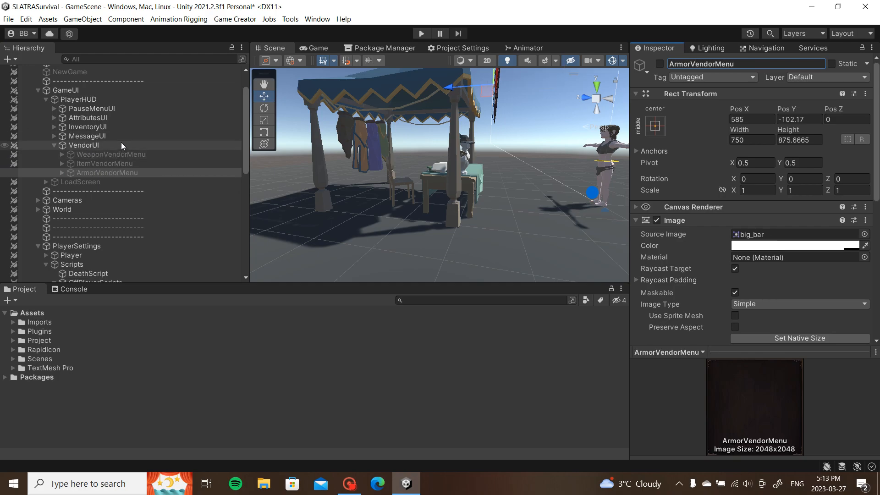
Step: Duplicate the Set Active ItemVendorMenu to False instruction in PauseMenu's On Enable trigger and point the copy at ArmorVendorMenu
{"action": "scroll", "coordinate": [120, 143], "scroll_direction": "up", "scroll_amount": 3}
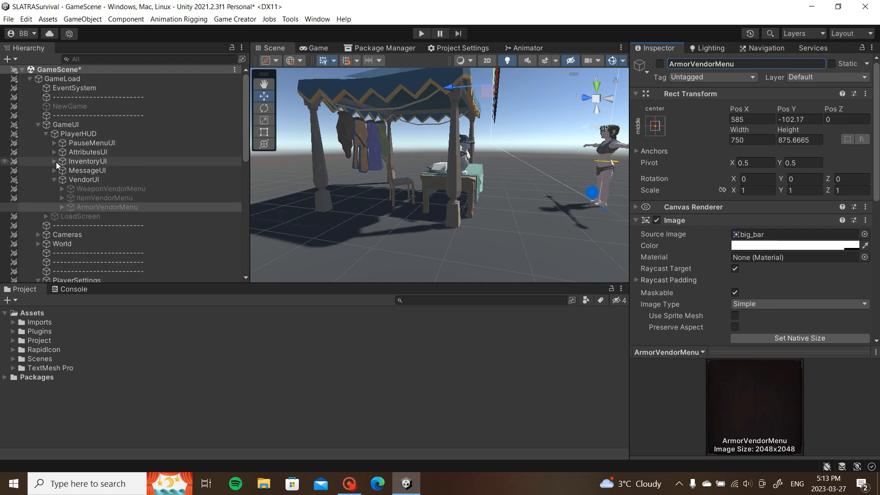
{"action": "left_click", "coordinate": [54, 143]}
{"action": "left_click", "coordinate": [73, 152]}
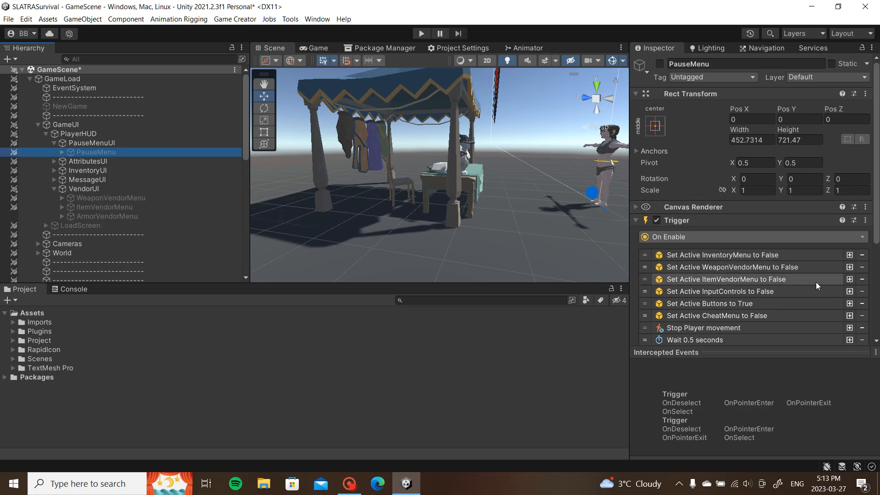
{"action": "left_click", "coordinate": [849, 279]}
{"action": "left_click", "coordinate": [789, 292]}
{"action": "left_click_drag", "start_coordinate": [107, 216], "coordinate": [793, 319]}
{"action": "left_click", "coordinate": [777, 293]}
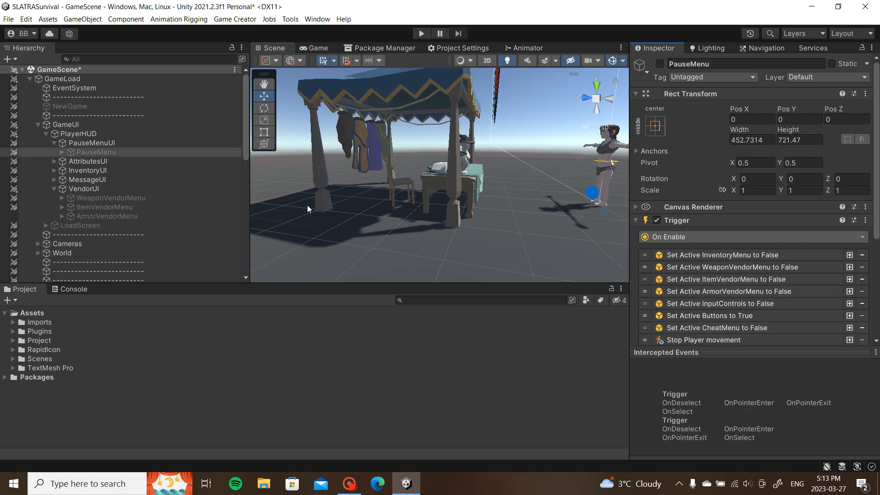
Step: Activate ArmorVendorMenu, show it in the Game view and expand its child objects in the hierarchy
{"action": "left_click", "coordinate": [102, 216]}
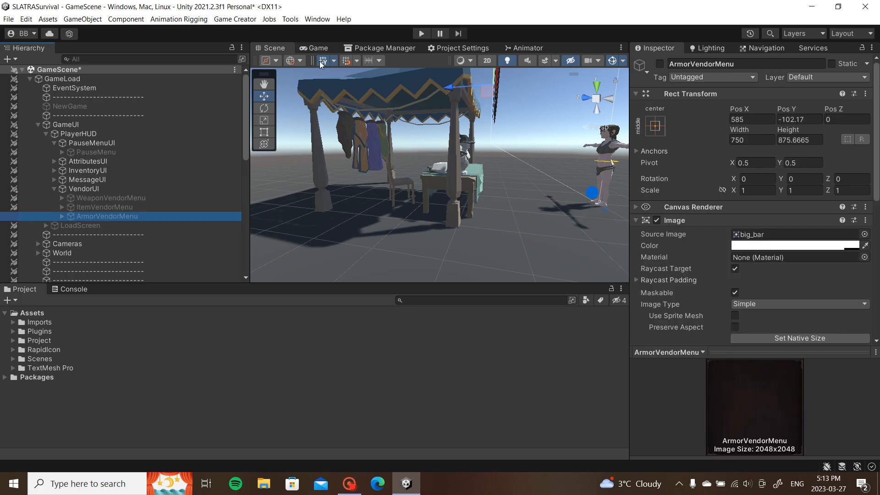
{"action": "key", "text": "alt+shift+a"}
{"action": "left_click", "coordinate": [317, 48]}
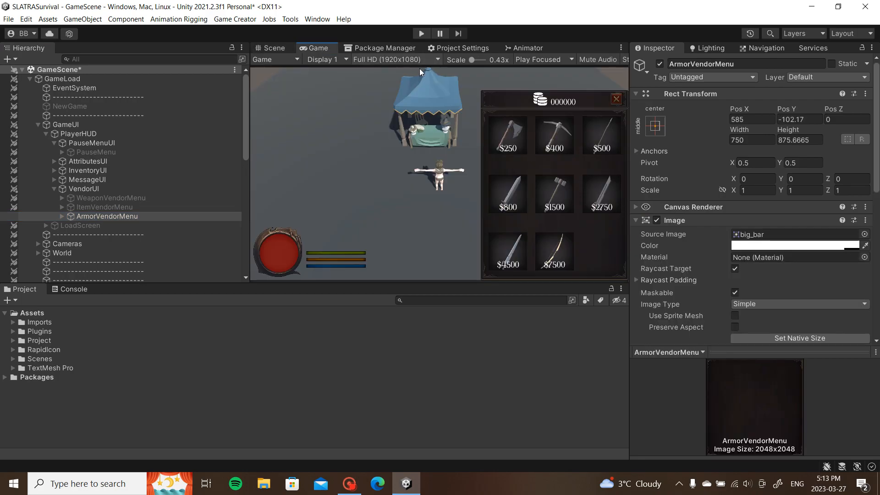
{"action": "left_click", "coordinate": [62, 216]}
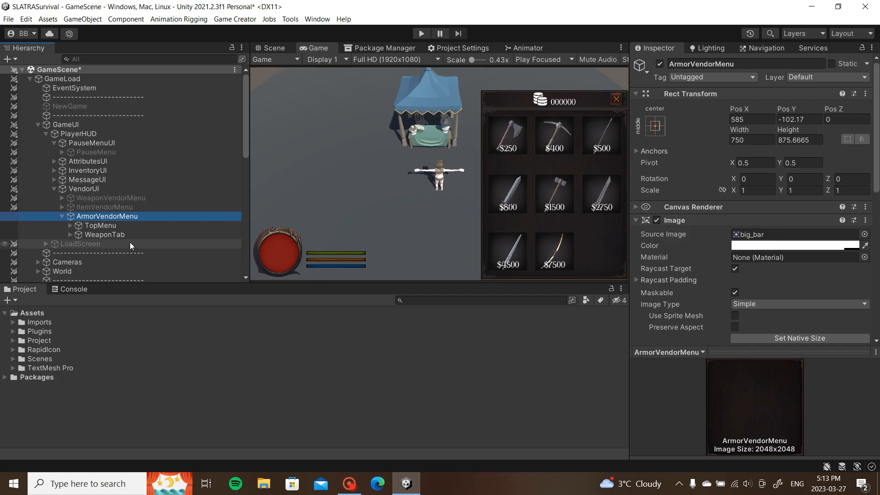
Step: Rename the WeaponTab object under ArmorVendorMenu as LegTab
{"action": "left_click", "coordinate": [62, 207]}
{"action": "left_click", "coordinate": [69, 225]}
{"action": "left_click", "coordinate": [62, 207]}
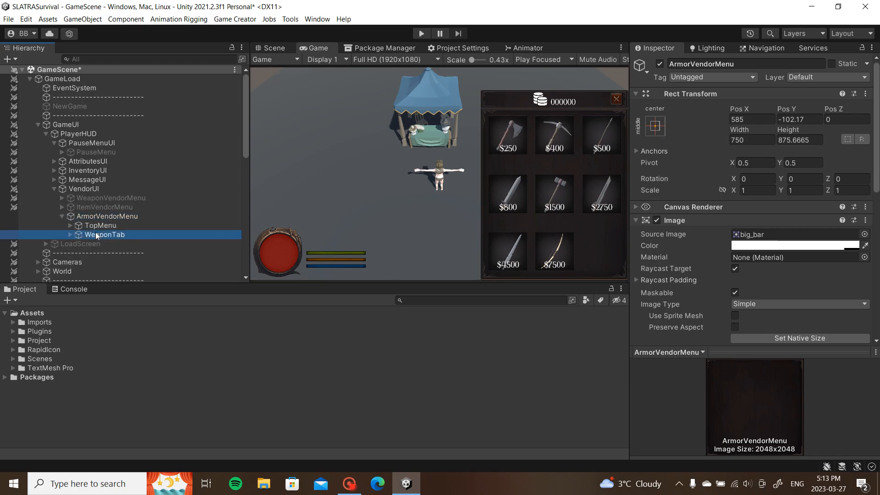
{"action": "left_click", "coordinate": [96, 233]}
{"action": "left_click_drag", "start_coordinate": [699, 65], "coordinate": [660, 65]}
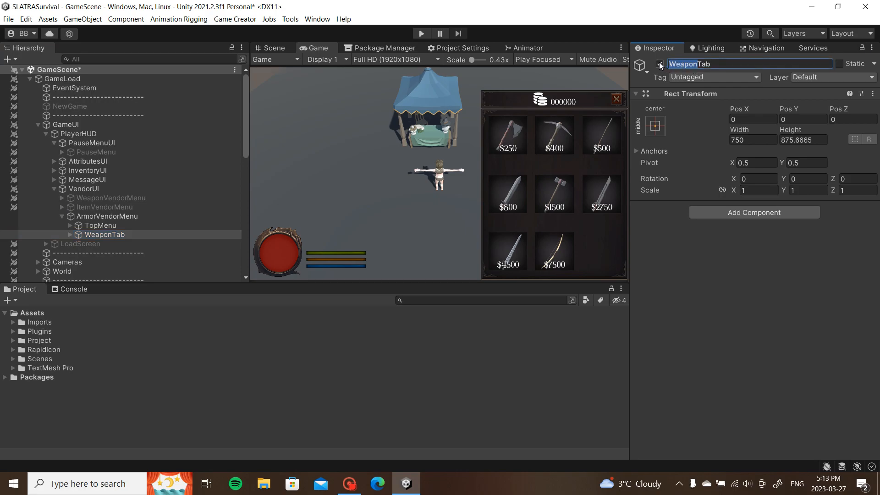
{"action": "type", "text": "Leg"}
{"action": "key", "text": "Return"}
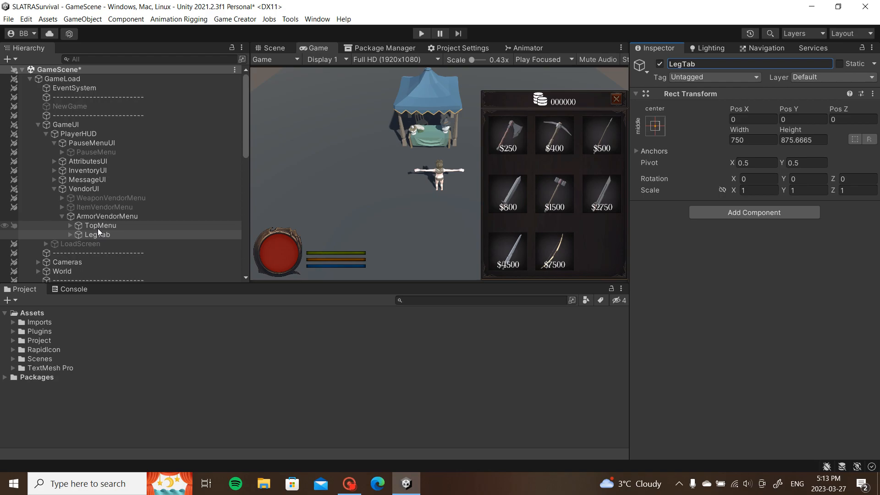
Step: Delete the LegTab purchase entries from PurchasePickAxe through PurchaseBow, keeping only PurchaseAxe
{"action": "left_click", "coordinate": [103, 217]}
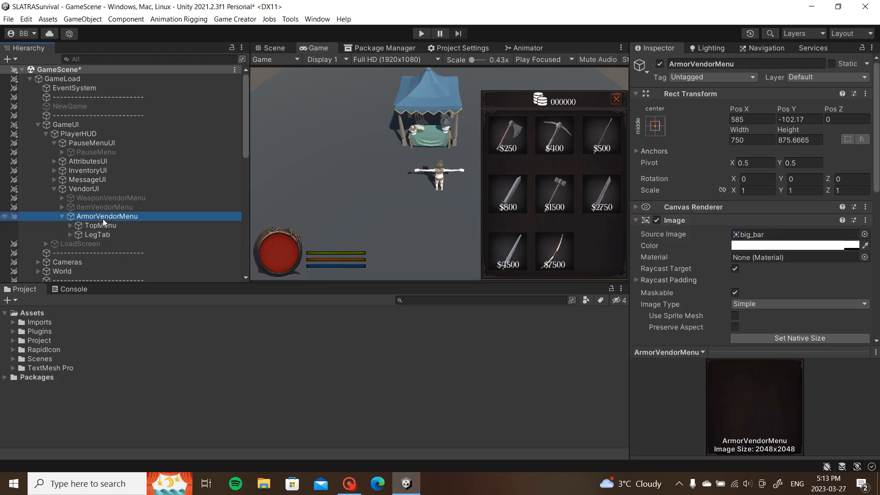
{"action": "left_click", "coordinate": [71, 235]}
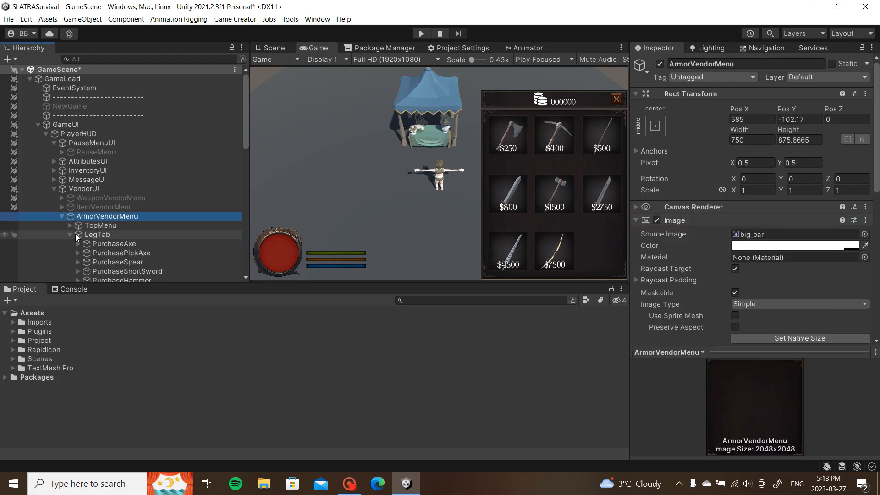
{"action": "left_click", "coordinate": [122, 252]}
{"action": "scroll", "coordinate": [137, 201], "scroll_direction": "down", "scroll_amount": 3}
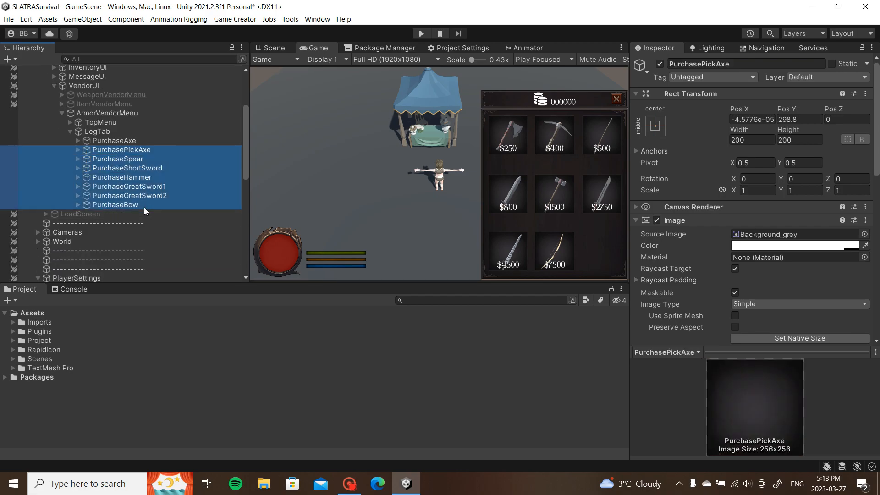
{"action": "left_click", "coordinate": [144, 206], "text": "shift"}
{"action": "key", "text": "Delete"}
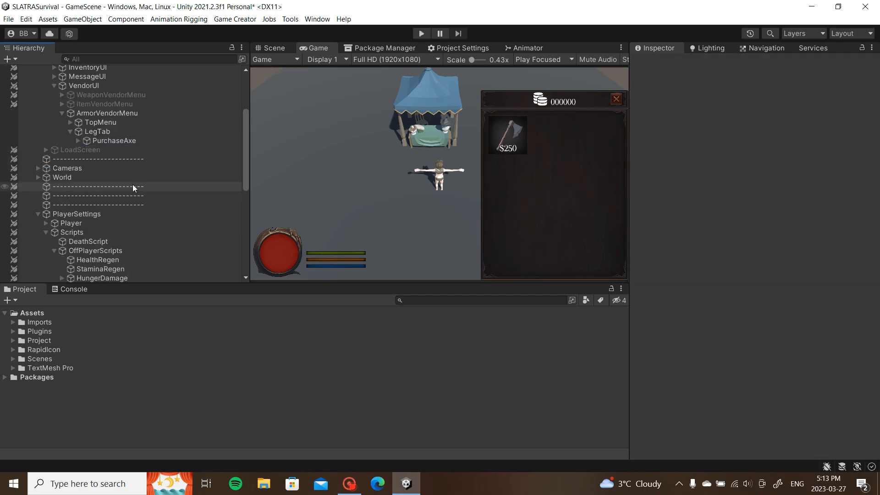
Step: Rename PurchaseAxe under LegTab as PurchaseLegs (1)
{"action": "left_click", "coordinate": [106, 142]}
{"action": "left_click_drag", "start_coordinate": [715, 65], "coordinate": [699, 65]}
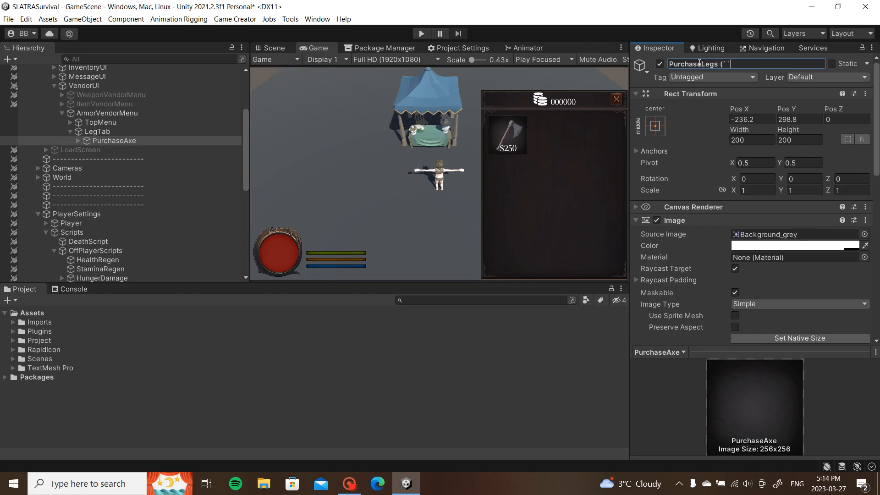
{"action": "key", "text": "Return"}
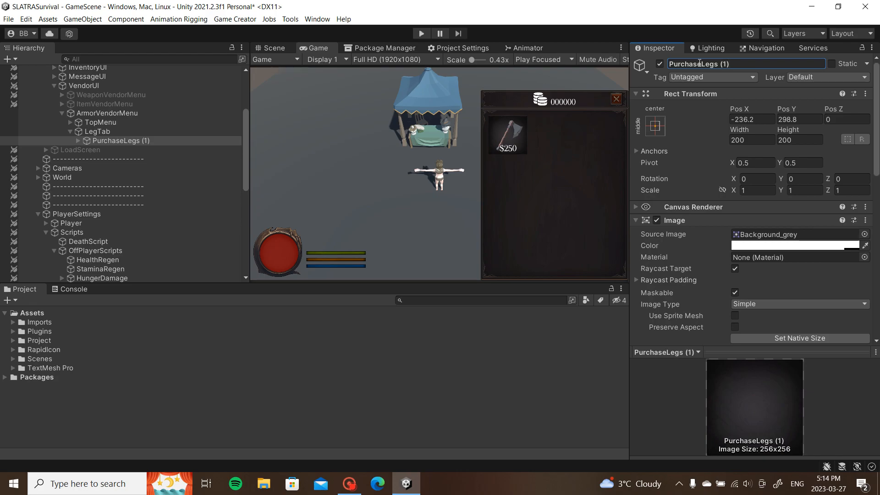
Step: Set the source image of both ButtonBuy and Owned under PurchaseLegs (1) to the Chr_Hips_Female_01_Static sprite from RapidIcon's Exports folder
{"action": "left_click", "coordinate": [77, 140]}
{"action": "left_click", "coordinate": [101, 150]}
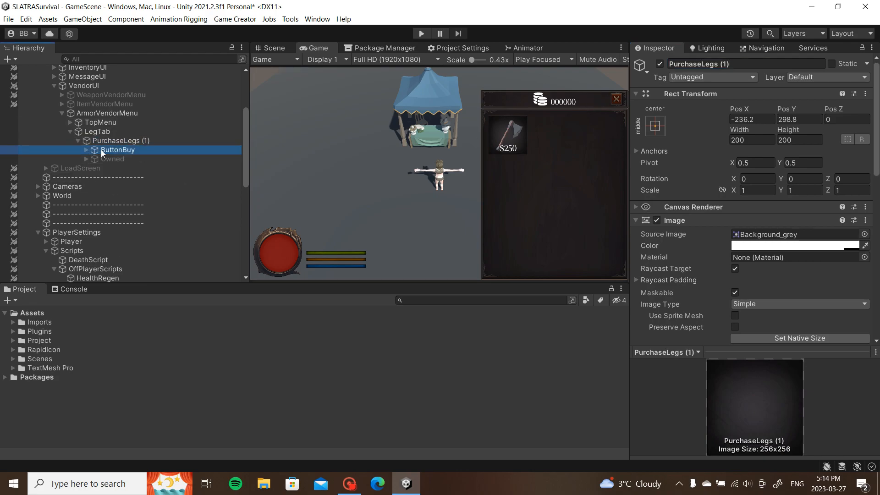
{"action": "left_click", "coordinate": [112, 158], "text": "shift"}
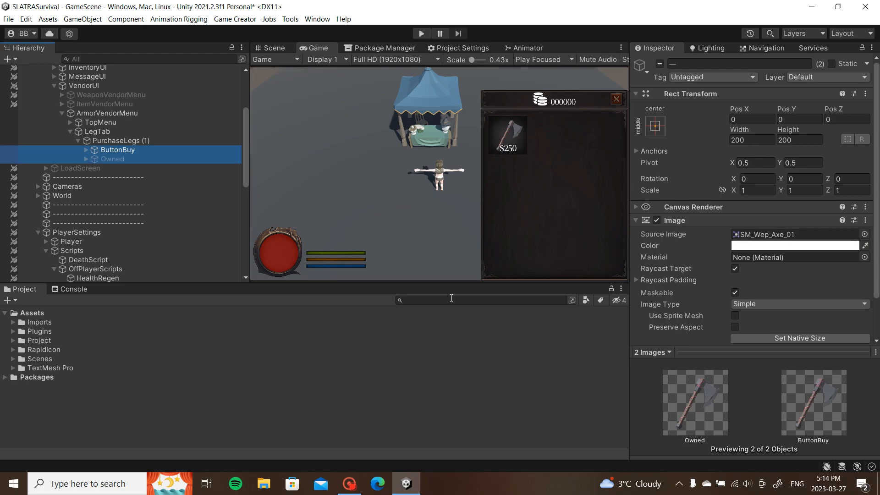
{"action": "left_click", "coordinate": [12, 341]}
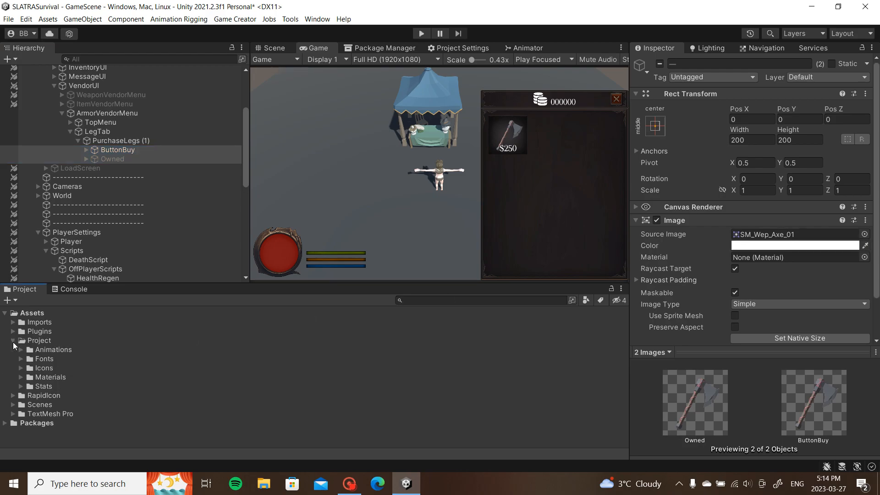
{"action": "left_click", "coordinate": [13, 395]}
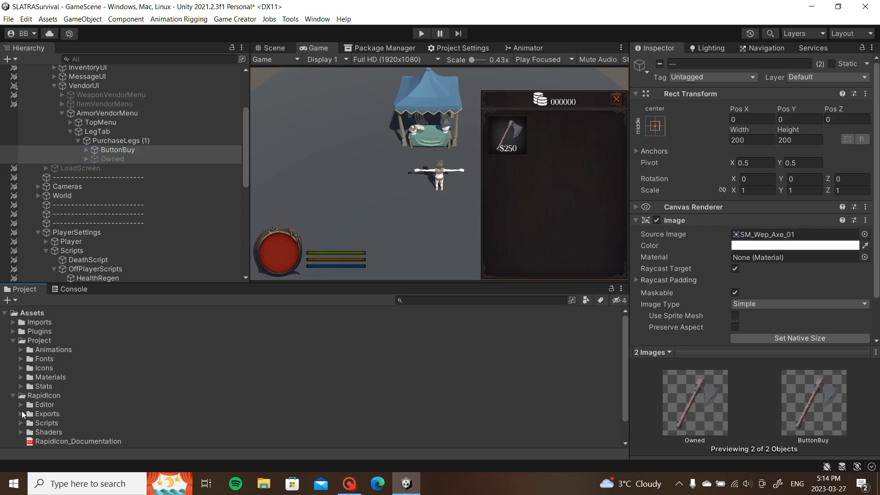
{"action": "left_click", "coordinate": [21, 413]}
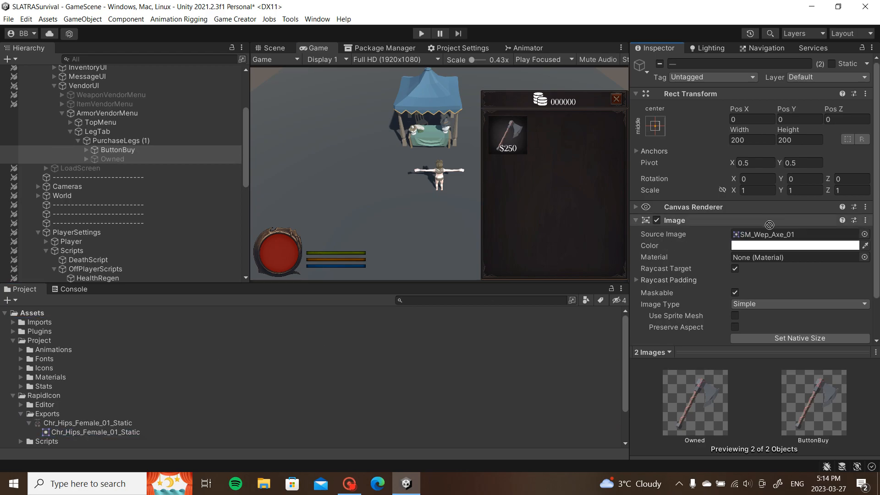
{"action": "left_click_drag", "start_coordinate": [769, 224], "coordinate": [770, 229]}
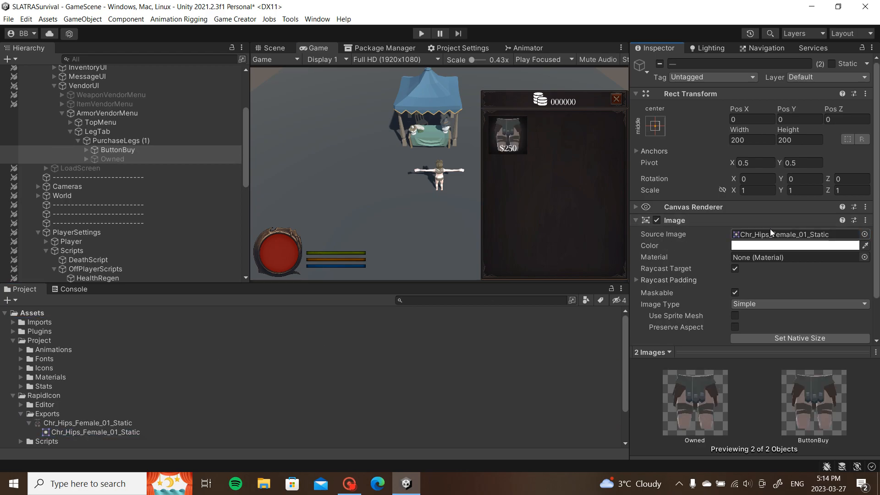
Step: Set the price text in ButtonBuy's TextPurchase object to $1250
{"action": "left_click", "coordinate": [114, 141]}
{"action": "left_click", "coordinate": [86, 149]}
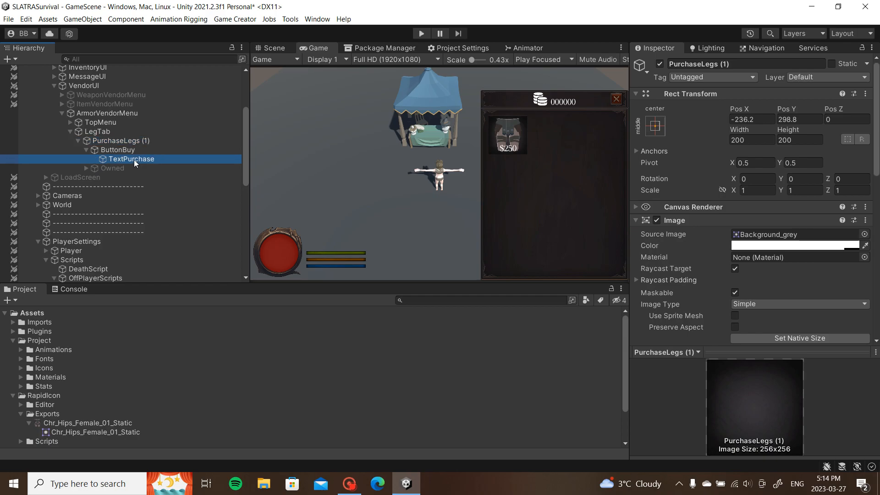
{"action": "left_click", "coordinate": [133, 159]}
{"action": "left_click", "coordinate": [674, 265]}
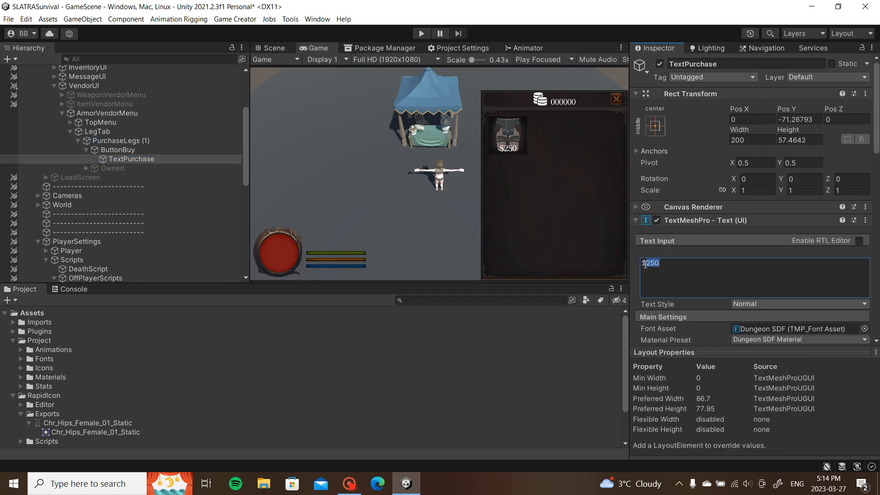
{"action": "type", "text": "1250"}
Step: In the first Conditions branch of PurchaseLegs (1), set the attribute of the equals-0 check to Legs 1
{"action": "left_click", "coordinate": [106, 150]}
{"action": "scroll", "coordinate": [738, 251], "scroll_direction": "down", "scroll_amount": 3}
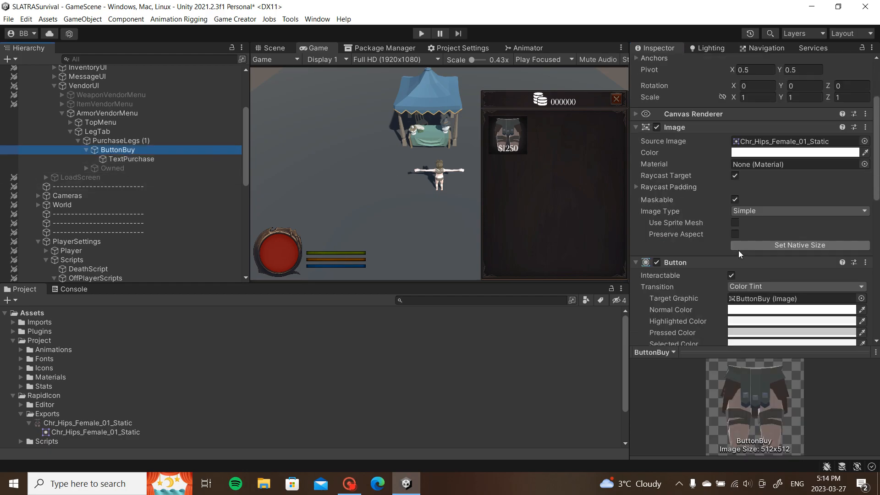
{"action": "left_click", "coordinate": [147, 141]}
{"action": "scroll", "coordinate": [765, 218], "scroll_direction": "down", "scroll_amount": 5}
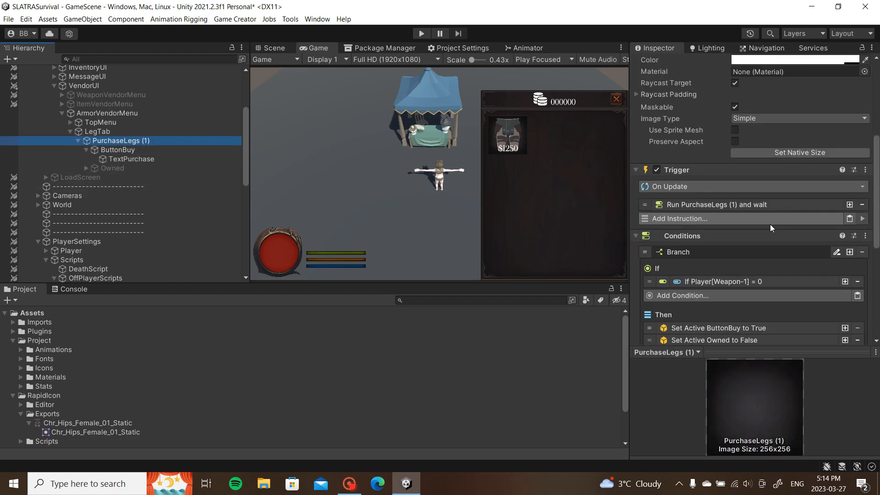
{"action": "left_click", "coordinate": [762, 222]}
{"action": "left_click", "coordinate": [852, 248]}
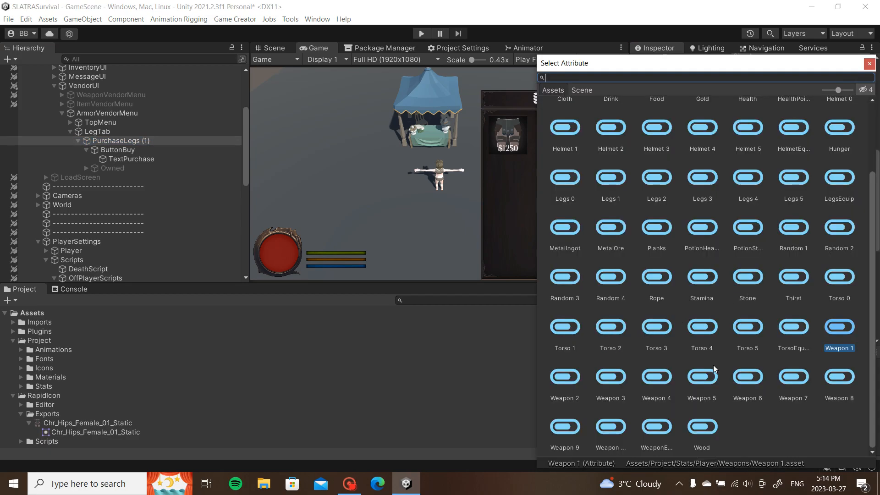
{"action": "scroll", "coordinate": [716, 323], "scroll_direction": "up", "scroll_amount": 2}
{"action": "left_click", "coordinate": [615, 275]}
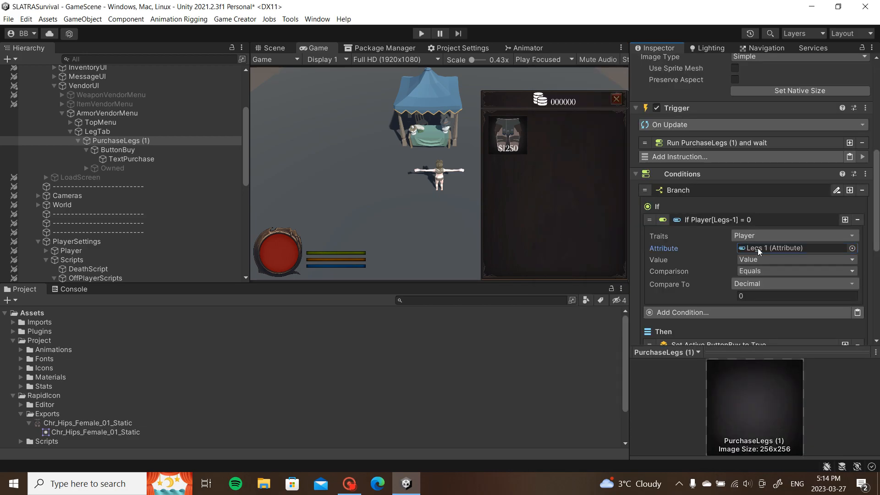
{"action": "left_click", "coordinate": [772, 222]}
Step: In the second Conditions branch of PurchaseLegs (1), set the attribute of the equals-1 check to Legs 1
{"action": "scroll", "coordinate": [755, 265], "scroll_direction": "down", "scroll_amount": 3}
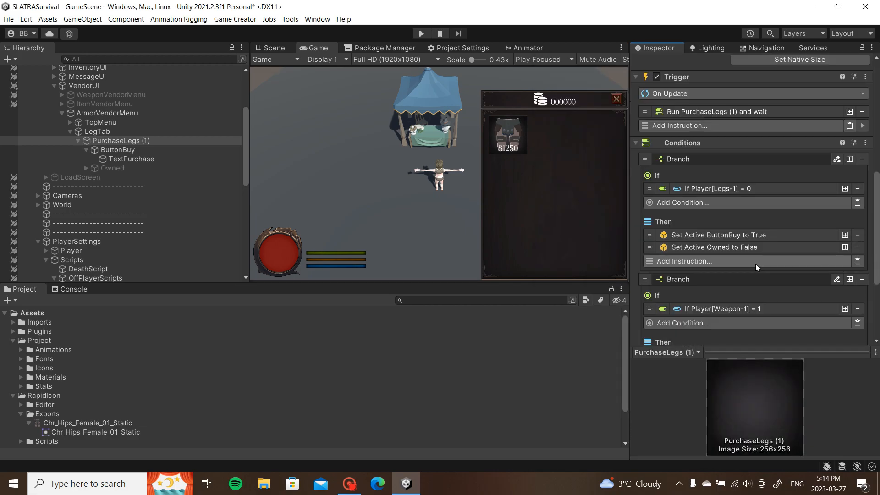
{"action": "left_click", "coordinate": [774, 249]}
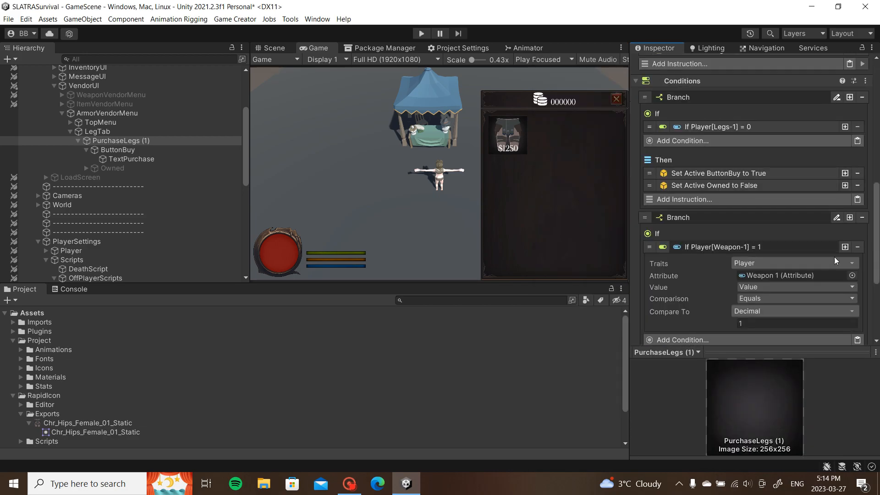
{"action": "left_click", "coordinate": [851, 275]}
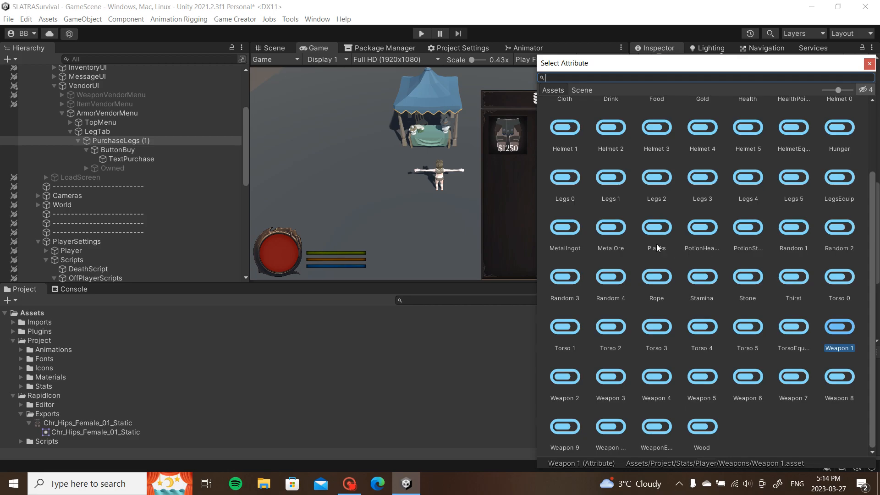
{"action": "left_click", "coordinate": [611, 179]}
{"action": "left_click", "coordinate": [723, 245]}
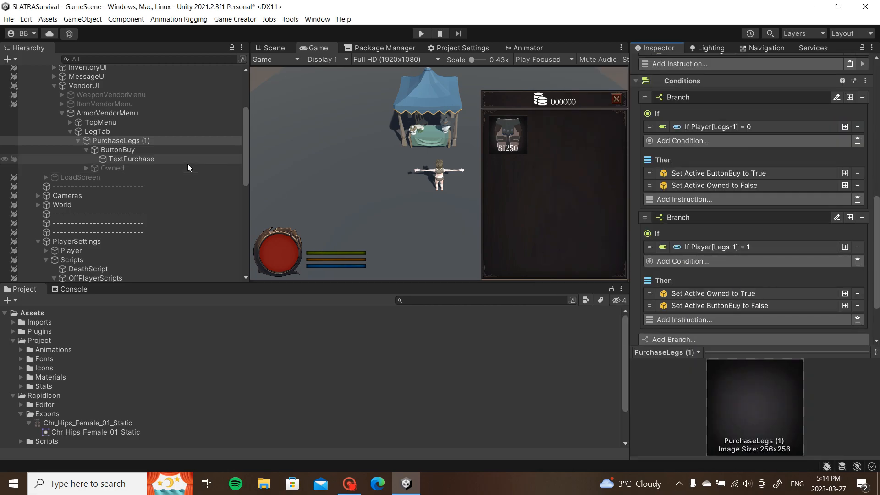
Step: Set the minimum gold required by ButtonBuy's purchase condition to 1250
{"action": "left_click", "coordinate": [136, 150]}
{"action": "scroll", "coordinate": [744, 192], "scroll_direction": "down", "scroll_amount": 12}
{"action": "left_click", "coordinate": [749, 231]}
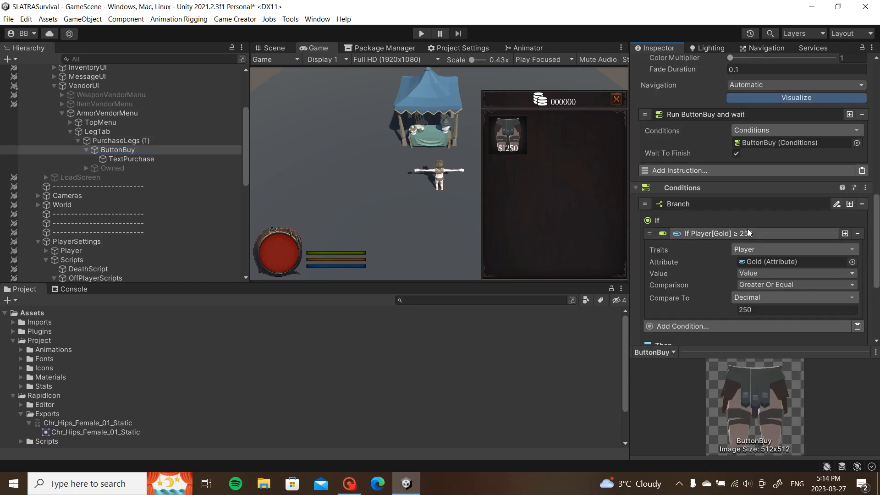
{"action": "left_click", "coordinate": [741, 309]}
{"action": "type", "text": "1"}
{"action": "left_click", "coordinate": [749, 233]}
Step: Set the amount of gold that ButtonBuy's purchase branch subtracts from the player to 1250
{"action": "left_click", "coordinate": [739, 280]}
{"action": "scroll", "coordinate": [744, 317], "scroll_direction": "down", "scroll_amount": 2}
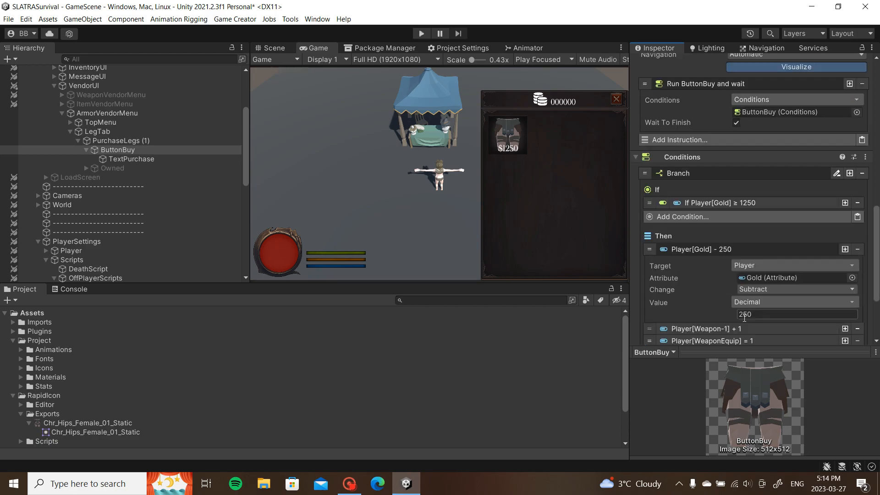
{"action": "left_click", "coordinate": [740, 314]}
{"action": "type", "text": "1"}
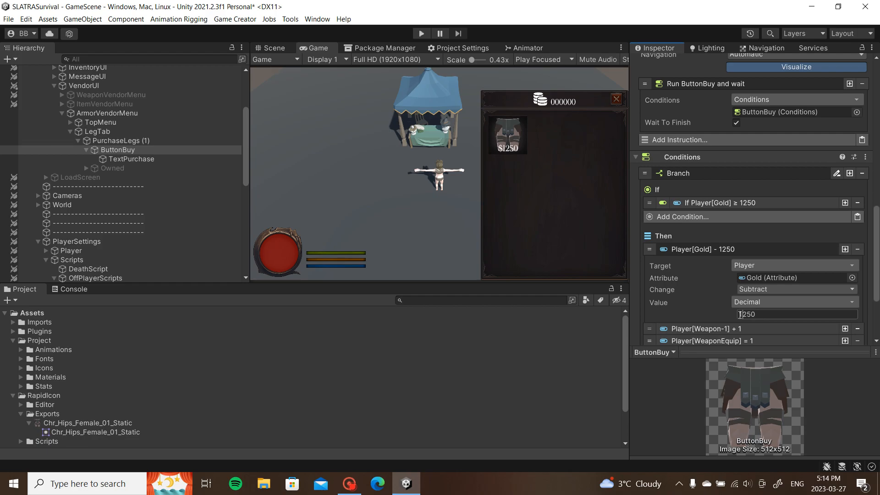
{"action": "left_click", "coordinate": [744, 249]}
Step: Change the attribute that ButtonBuy's purchase branch increases by 1 to Legs 1
{"action": "left_click", "coordinate": [743, 263]}
{"action": "left_click", "coordinate": [818, 283]}
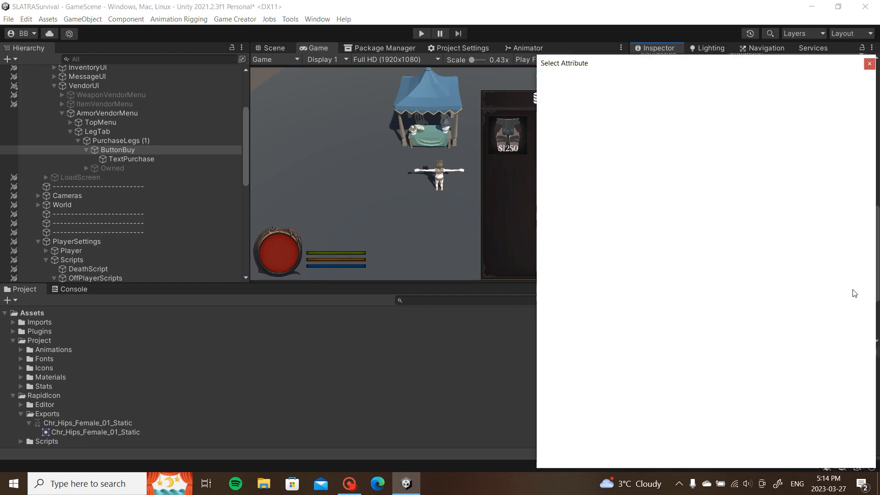
{"action": "double_click", "coordinate": [614, 183]}
{"action": "left_click", "coordinate": [738, 261]}
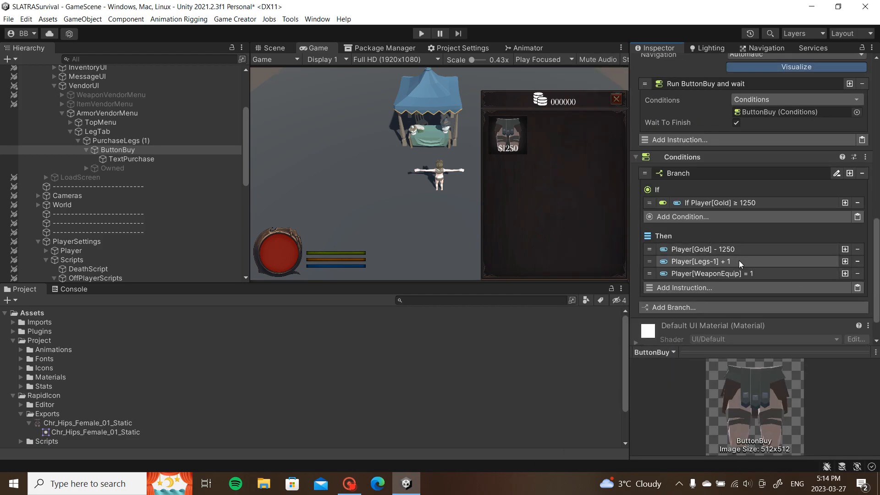
Step: Change the attribute in ButtonBuy's WeaponEquip instruction to LegsEquip
{"action": "left_click", "coordinate": [754, 273]}
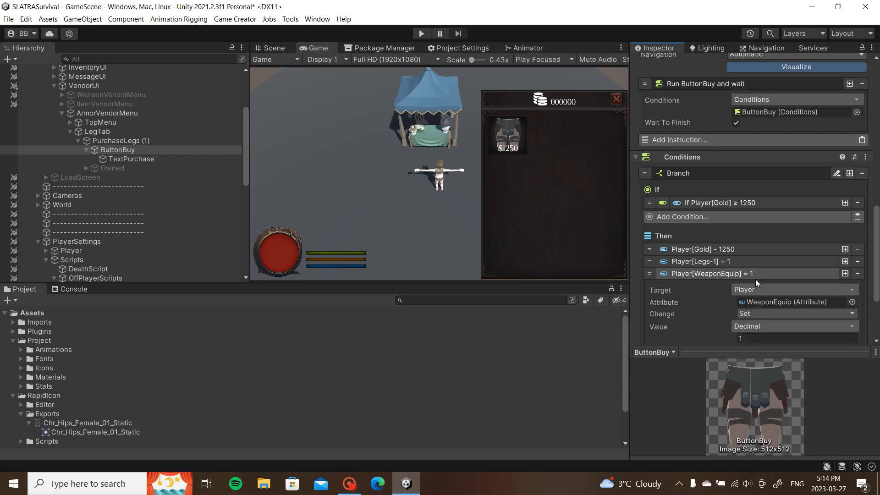
{"action": "left_click", "coordinate": [852, 302]}
{"action": "double_click", "coordinate": [837, 186]}
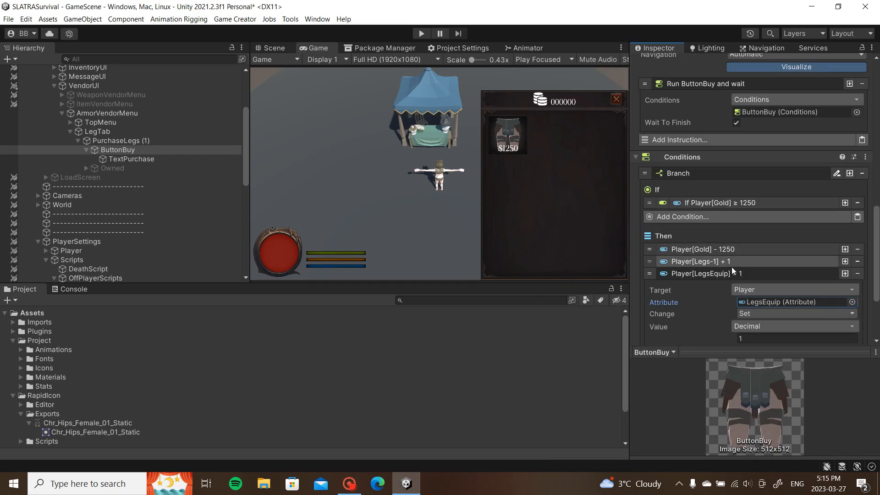
{"action": "left_click", "coordinate": [738, 273]}
{"action": "scroll", "coordinate": [786, 243], "scroll_direction": "down", "scroll_amount": 2}
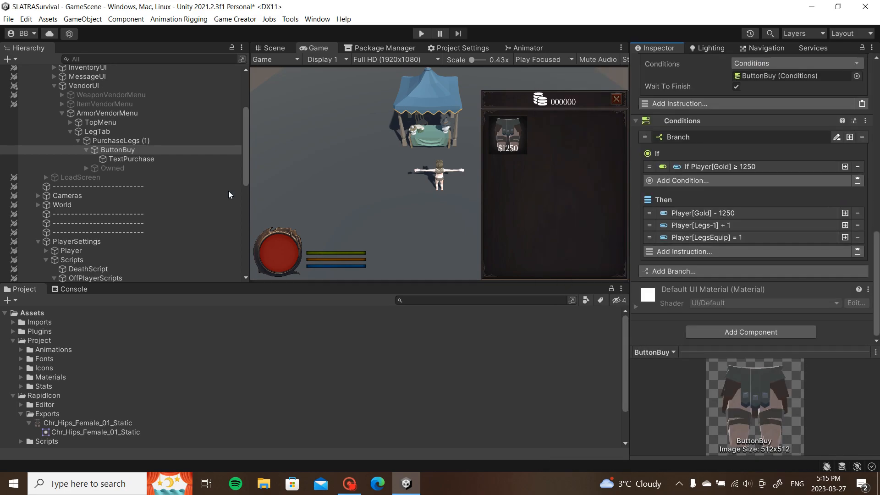
Step: Review the TextPurchase settings and activate the Owned object under PurchaseLegs (1) to preview it in the Game view
{"action": "left_click", "coordinate": [121, 159]}
{"action": "scroll", "coordinate": [733, 206], "scroll_direction": "up", "scroll_amount": 10}
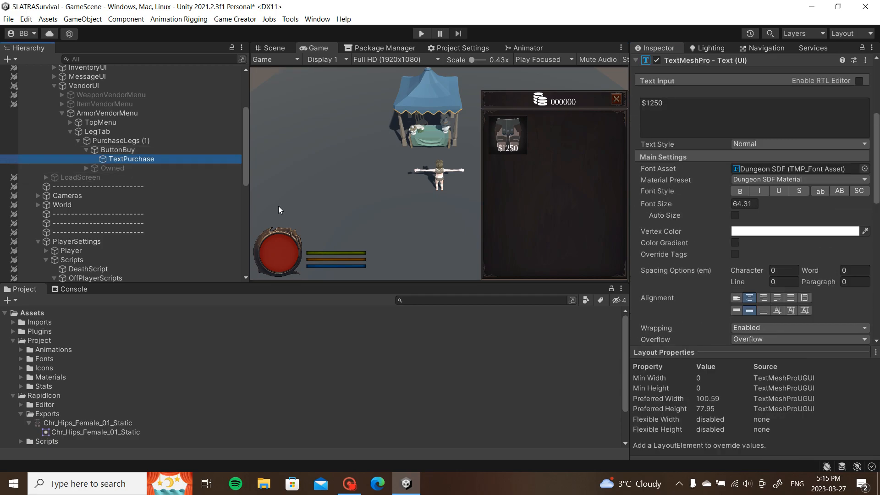
{"action": "left_click", "coordinate": [122, 168]}
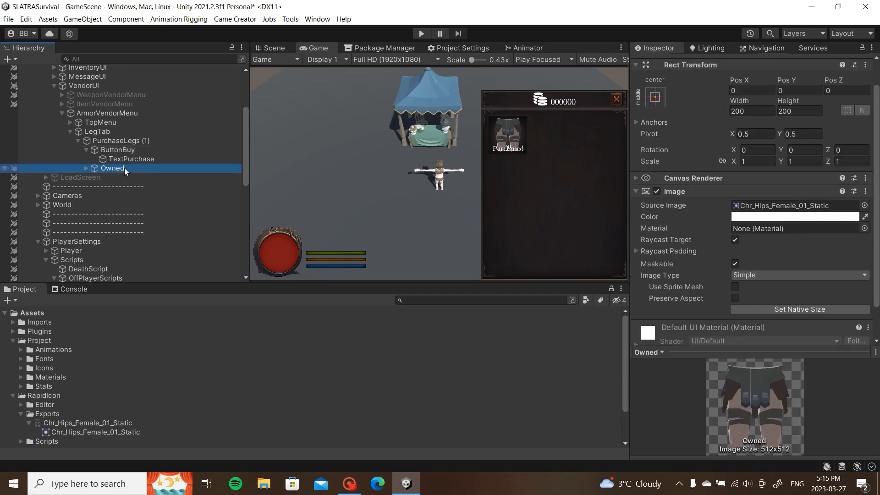
Step: Deactivate ArmorVendorMenu and collapse its hierarchy along with OutfitEquipScript
{"action": "left_click", "coordinate": [78, 140]}
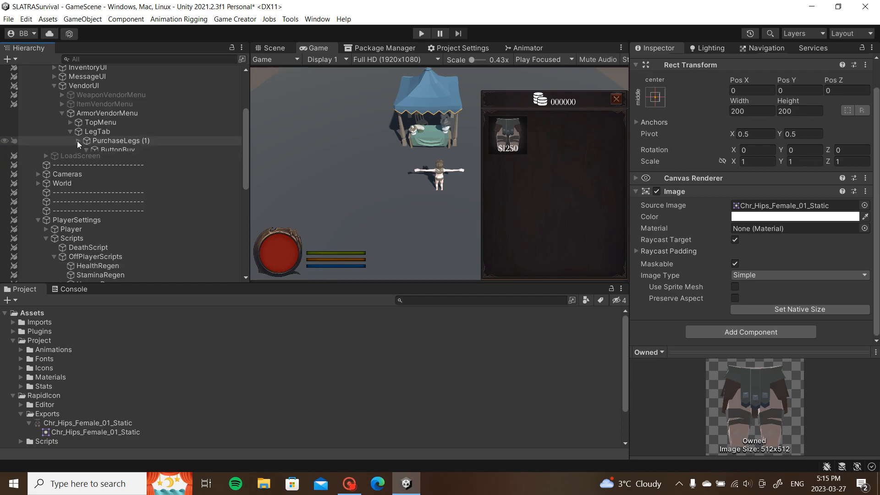
{"action": "left_click", "coordinate": [70, 132]}
{"action": "left_click", "coordinate": [62, 113]}
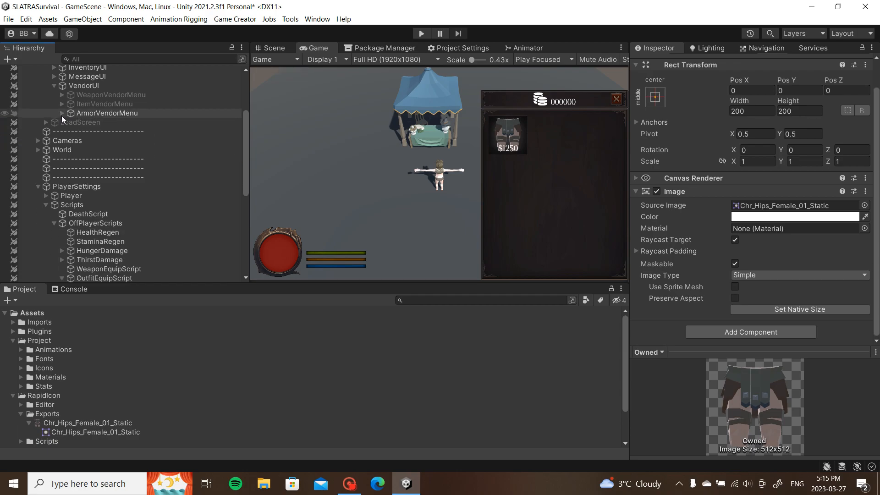
{"action": "left_click", "coordinate": [133, 113]}
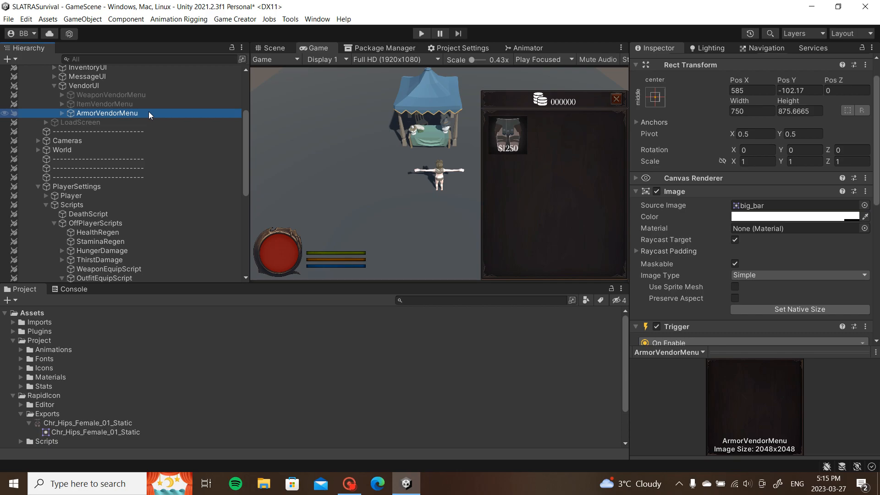
{"action": "key", "text": "alt+shift+a"}
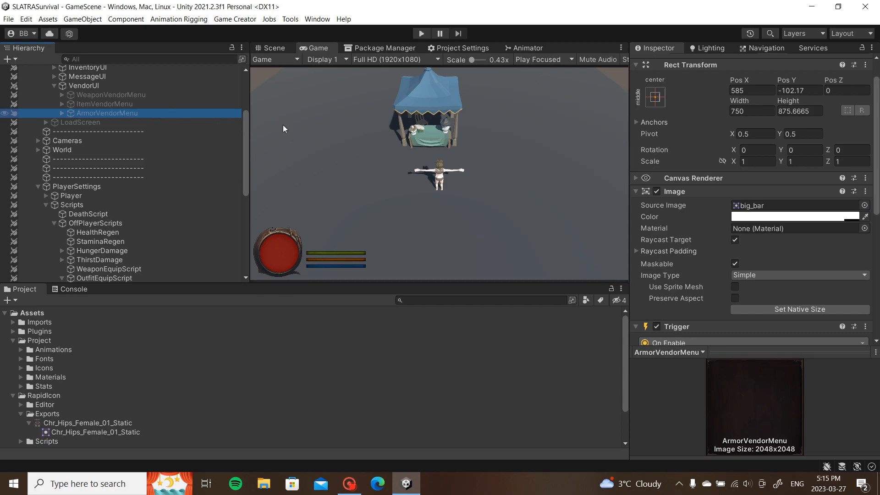
{"action": "scroll", "coordinate": [147, 183], "scroll_direction": "up", "scroll_amount": 2}
{"action": "scroll", "coordinate": [148, 182], "scroll_direction": "down", "scroll_amount": 6}
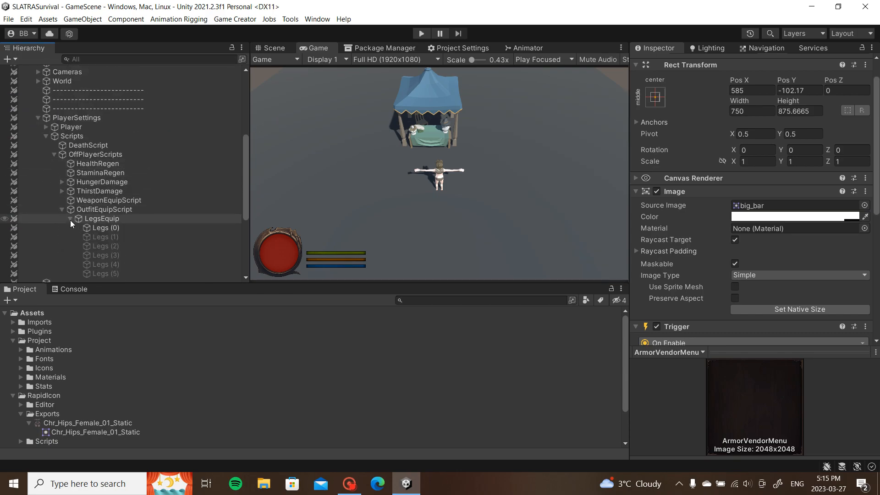
{"action": "left_click", "coordinate": [63, 209]}
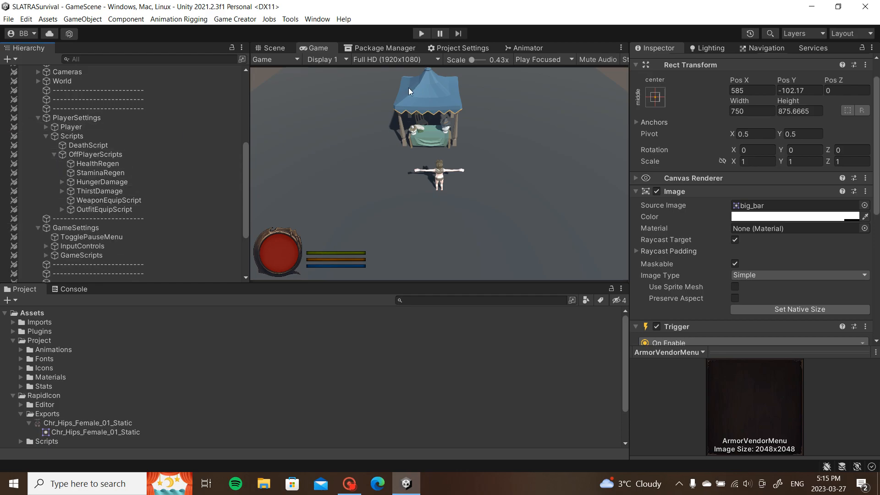
Step: Run the game, open and close the armor vendor's shop, and check the player's inventory before any purchase
{"action": "left_click", "coordinate": [422, 33]}
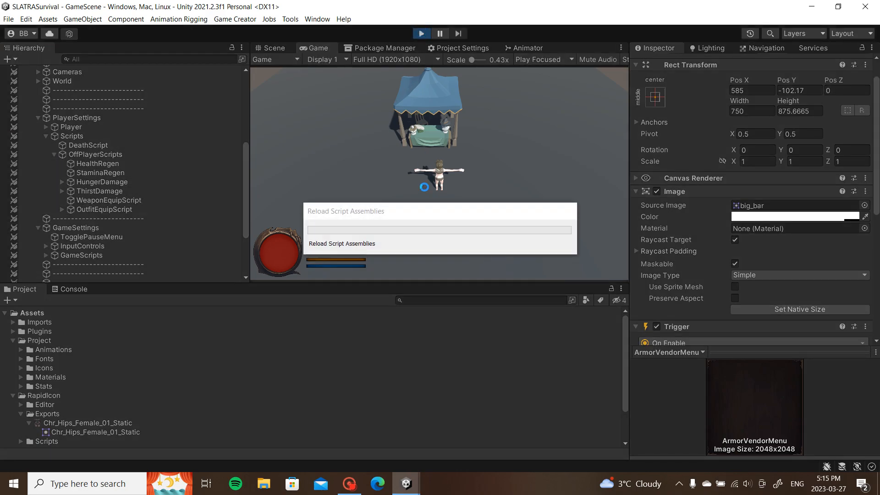
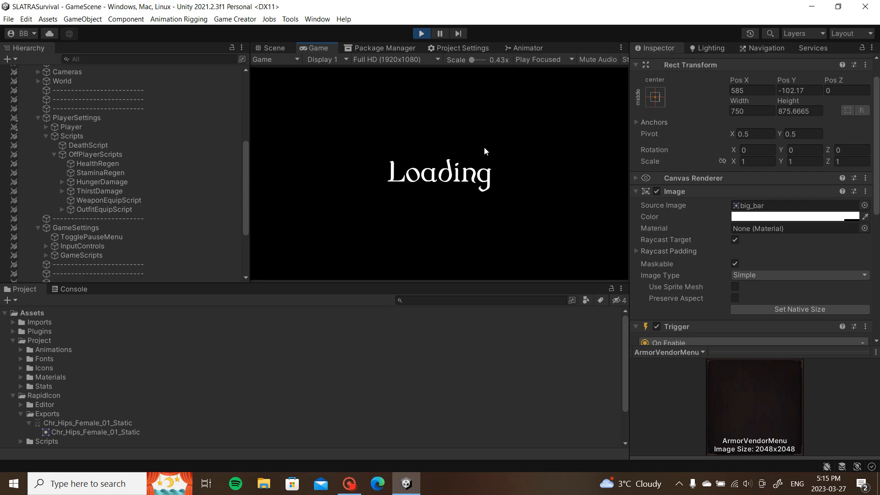
{"action": "left_click", "coordinate": [423, 148]}
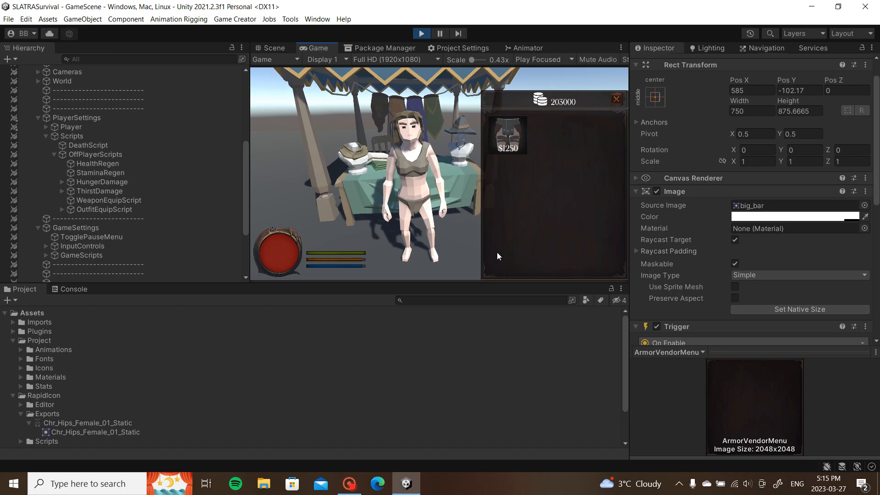
{"action": "left_click", "coordinate": [616, 99]}
{"action": "left_click", "coordinate": [485, 259]}
{"action": "key", "text": "i"}
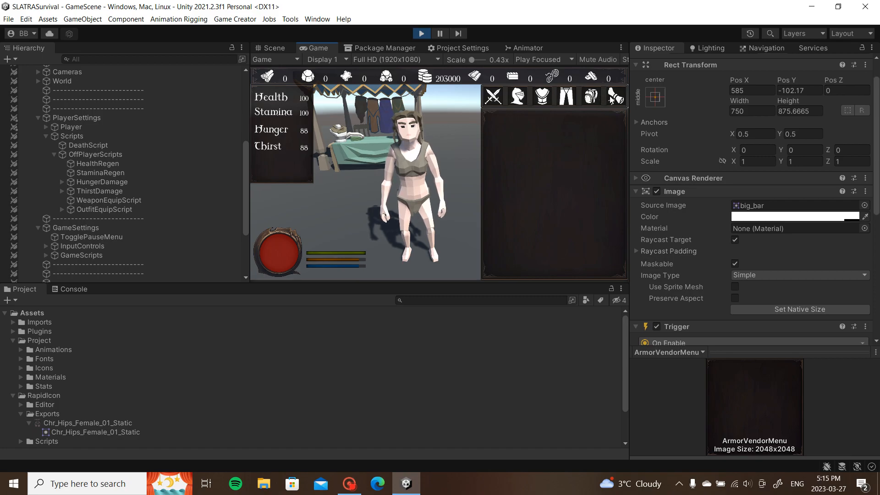
{"action": "key", "text": "i"}
Step: Reopen the armor vendor in the running game, buy the $1250 leg piece, and close the shop
{"action": "left_click", "coordinate": [434, 141]}
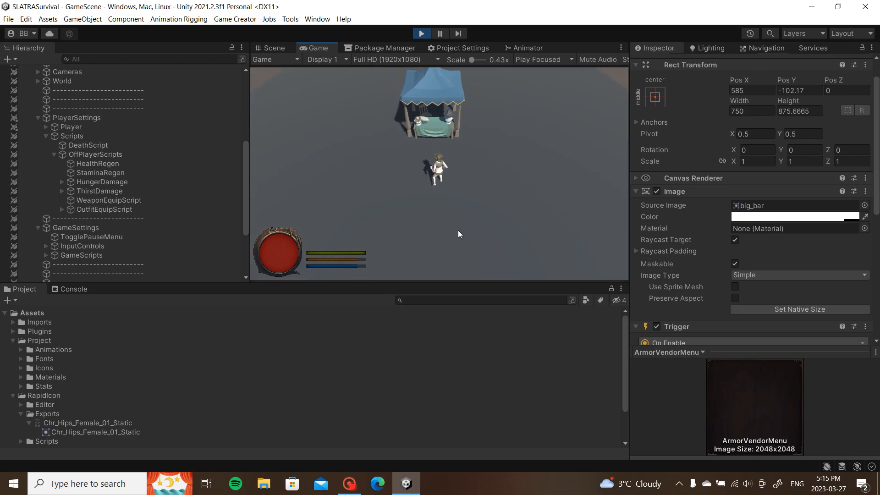
{"action": "left_click", "coordinate": [506, 144]}
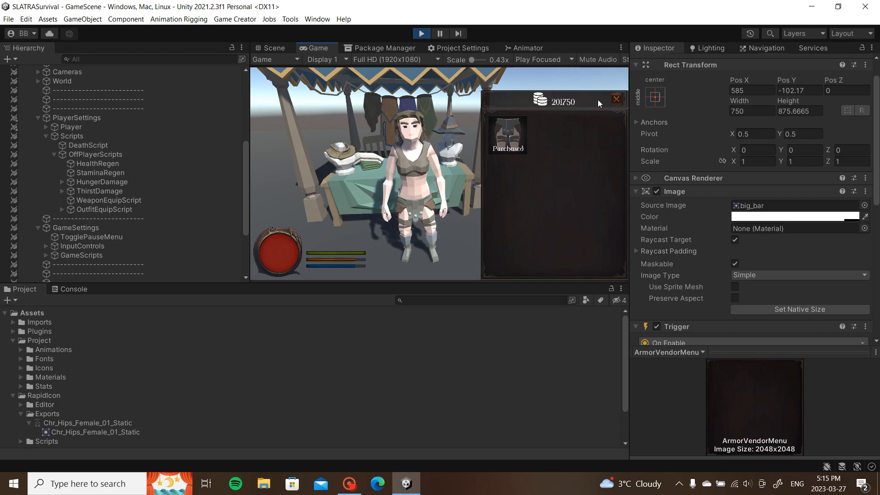
{"action": "left_click", "coordinate": [616, 99]}
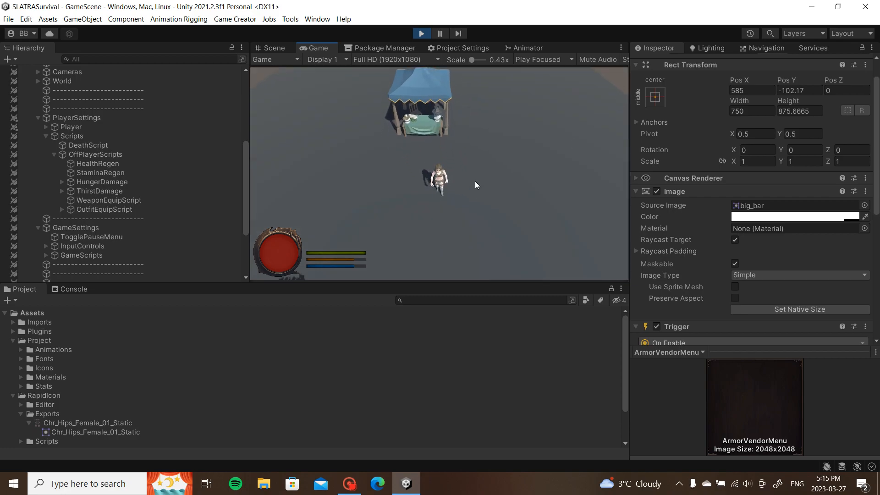
Step: Check the purchased leg piece in the inventory's legs category, try equipping it, and reopen the inventory after moving the player
{"action": "key", "text": "i"}
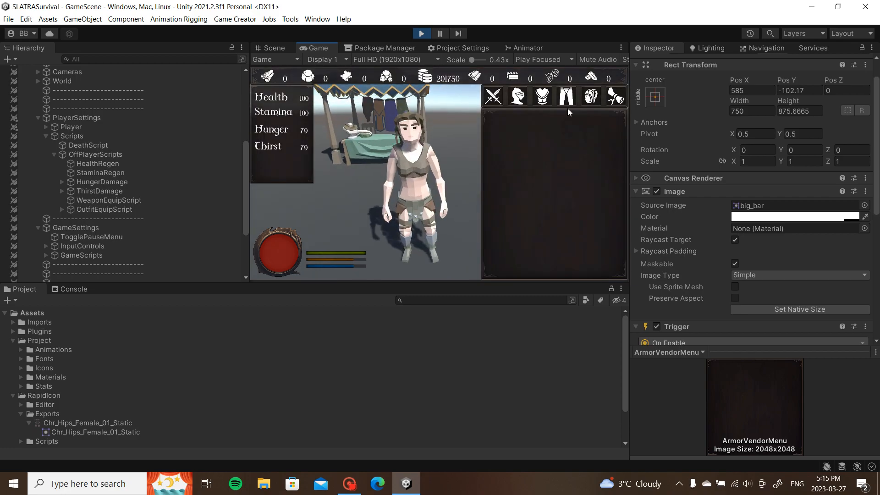
{"action": "left_click", "coordinate": [566, 97]}
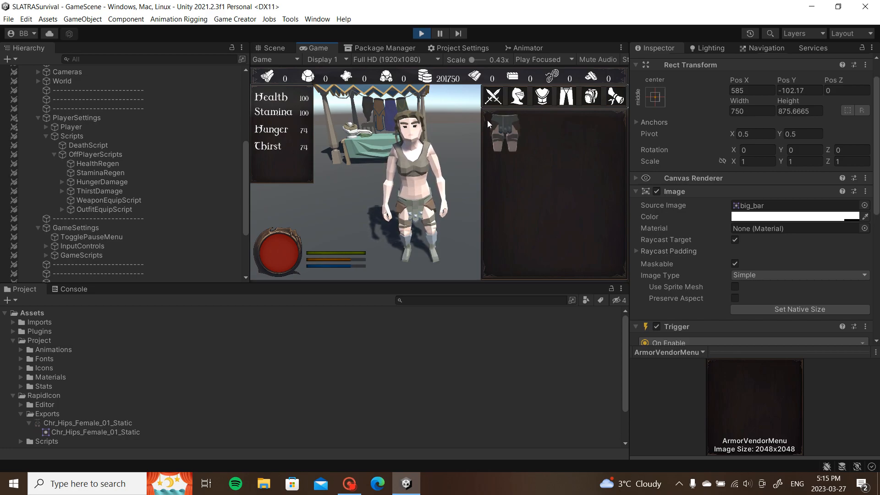
{"action": "left_click", "coordinate": [505, 126]}
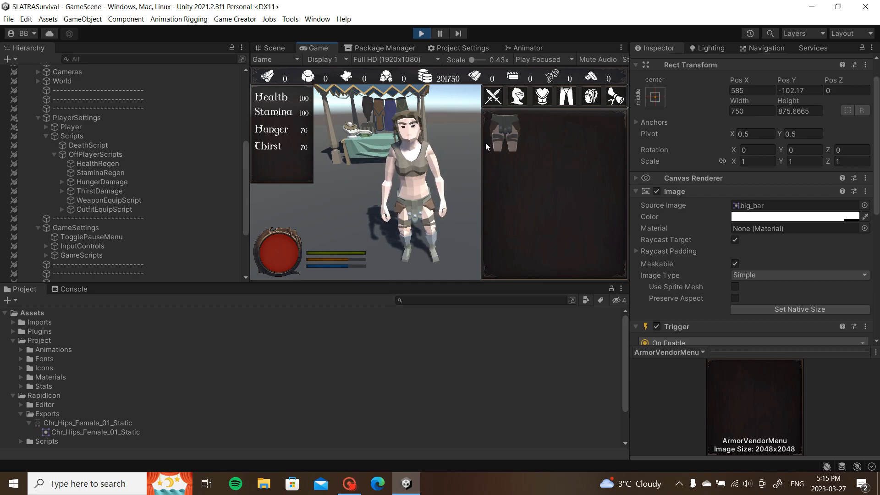
{"action": "key", "text": "Escape"}
{"action": "left_click", "coordinate": [473, 202]}
{"action": "key", "text": "i"}
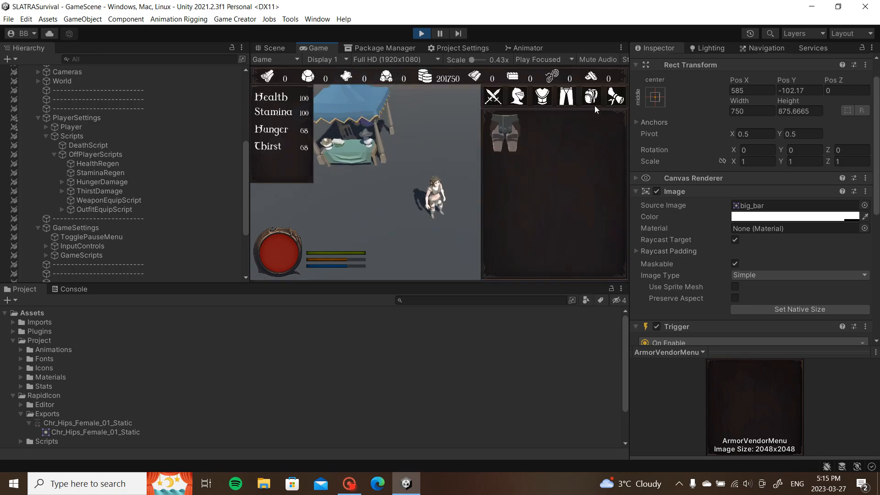
{"action": "left_click", "coordinate": [573, 102]}
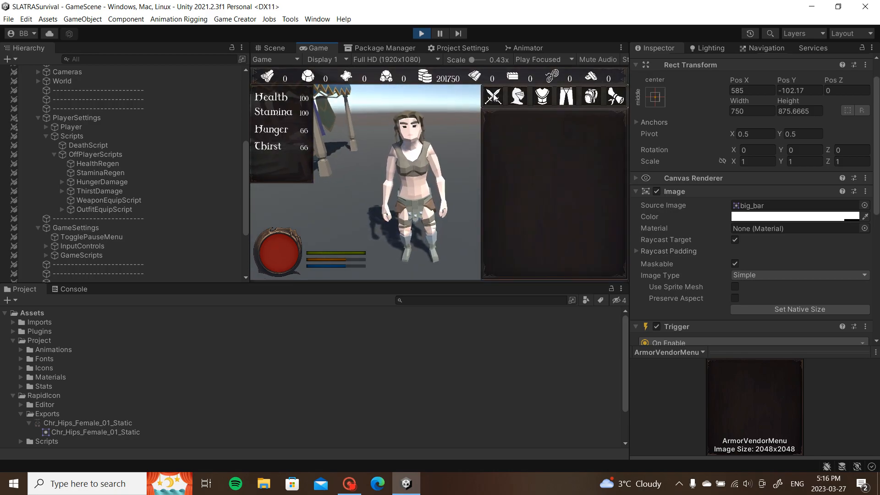
{"action": "key", "text": "i"}
{"action": "left_click", "coordinate": [349, 214]}
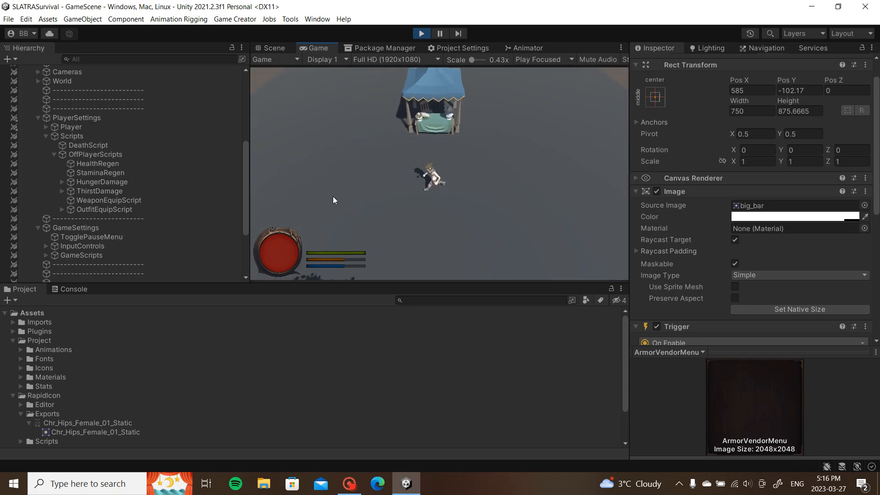
Step: Exit to the main menu from the pause menu and load GameScene again
{"action": "key", "text": "Escape"}
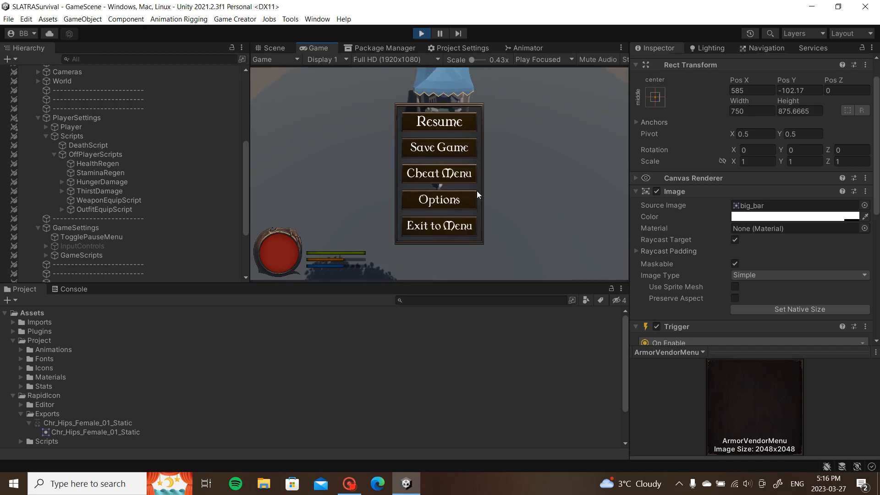
{"action": "left_click", "coordinate": [456, 225]}
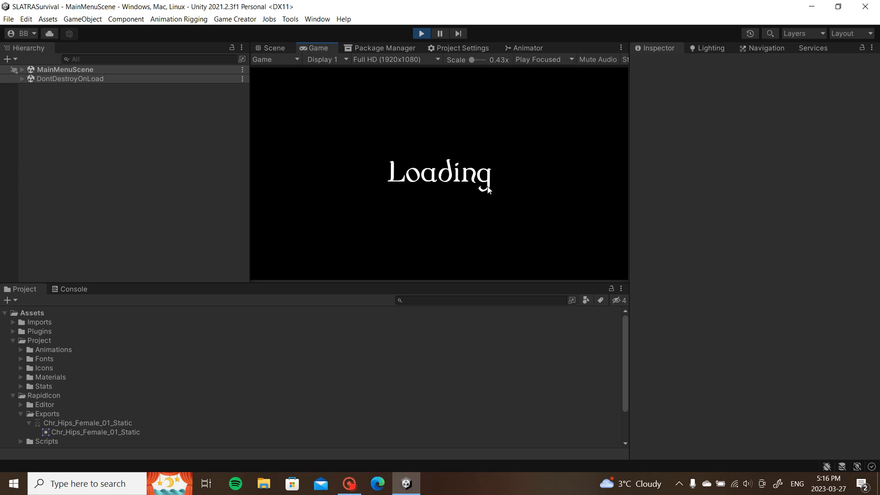
{"action": "left_click", "coordinate": [459, 219]}
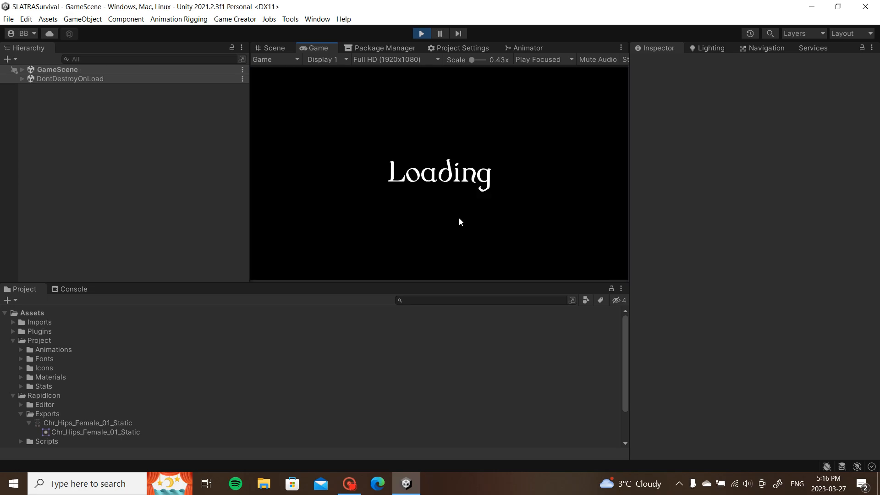
Step: Check the player's outfit and the inventory's legs category in the reloaded game, and stop play mode
{"action": "key", "text": "s"}
{"action": "key", "text": "i"}
{"action": "left_click", "coordinate": [565, 97]}
{"action": "key", "text": "i"}
{"action": "key", "text": "w"}
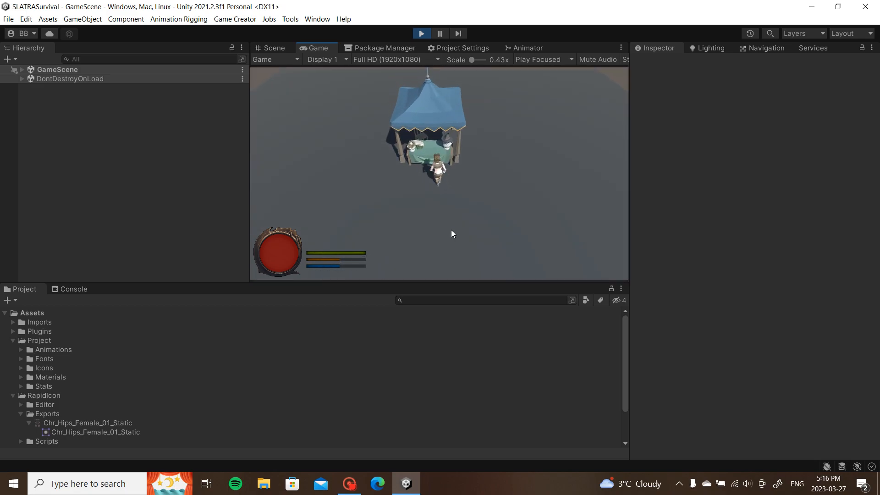
{"action": "key", "text": "i"}
{"action": "key", "text": "i"}
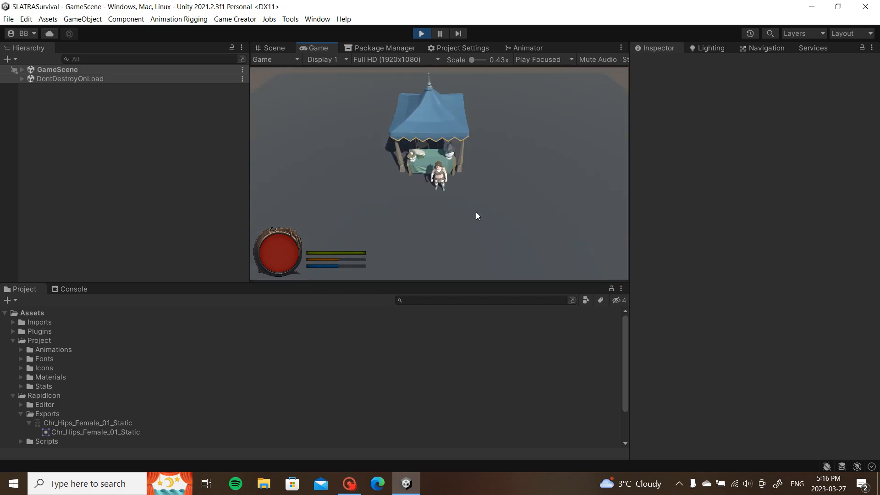
{"action": "key", "text": "s"}
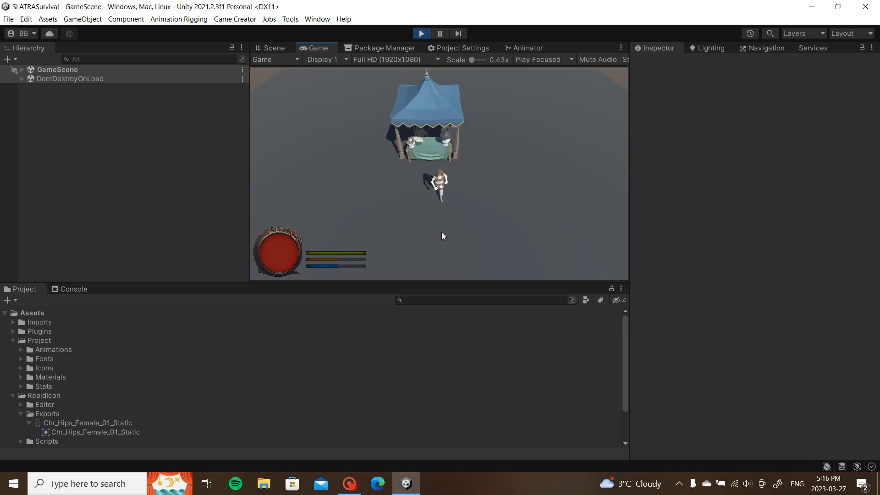
{"action": "left_click", "coordinate": [422, 34]}
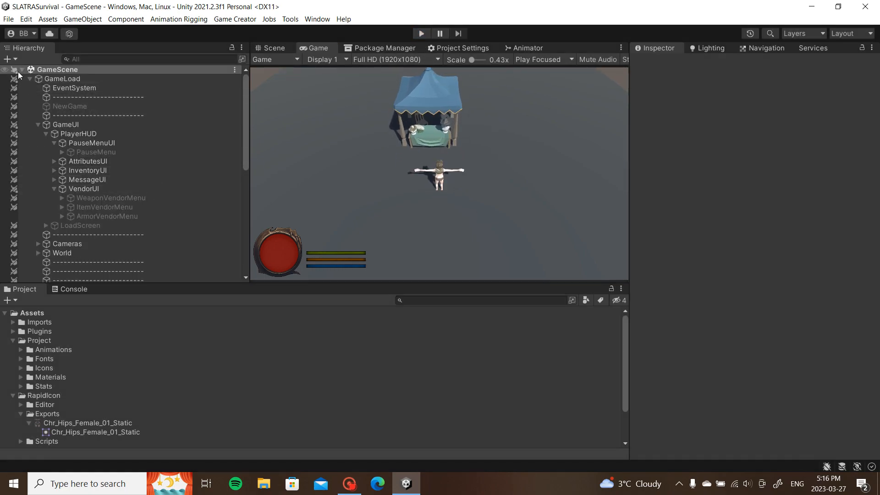
{"action": "left_click", "coordinate": [349, 483]}
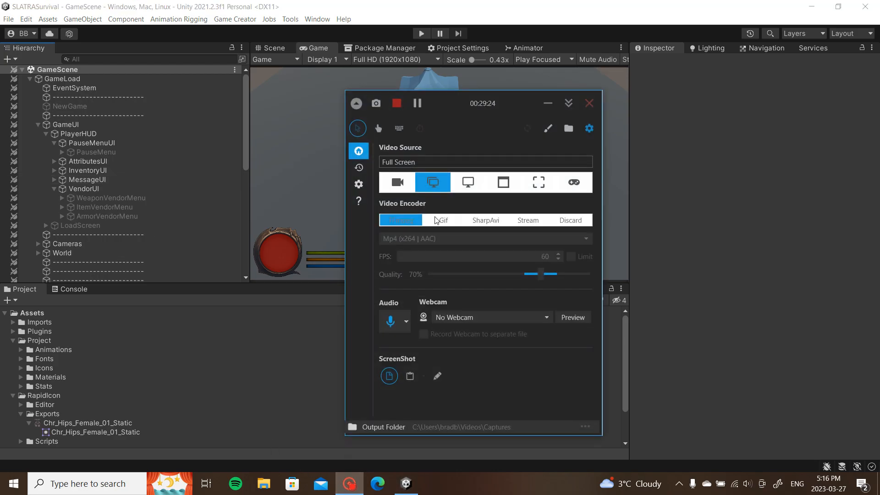
{"action": "left_click", "coordinate": [352, 484]}
Step: Activate ArmorVendorMenu under VendorUI so the shop panel shows in the Game view
{"action": "scroll", "coordinate": [90, 170], "scroll_direction": "down", "scroll_amount": 10}
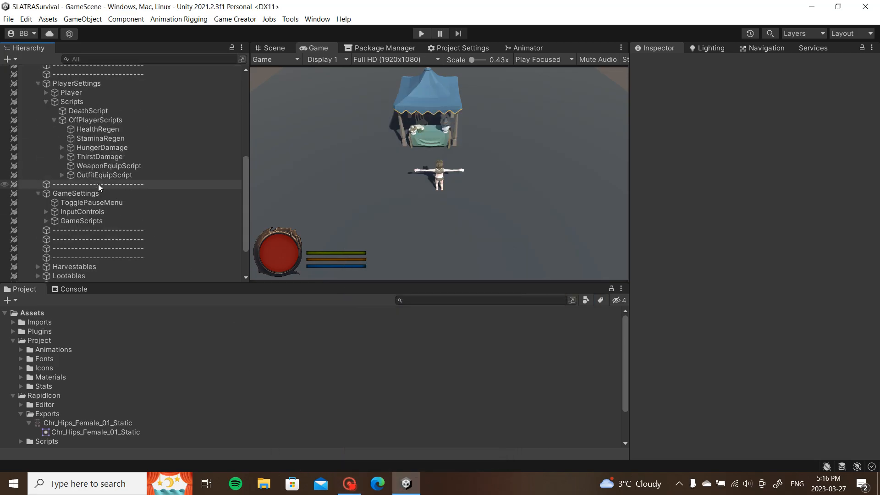
{"action": "scroll", "coordinate": [91, 185], "scroll_direction": "up", "scroll_amount": 4}
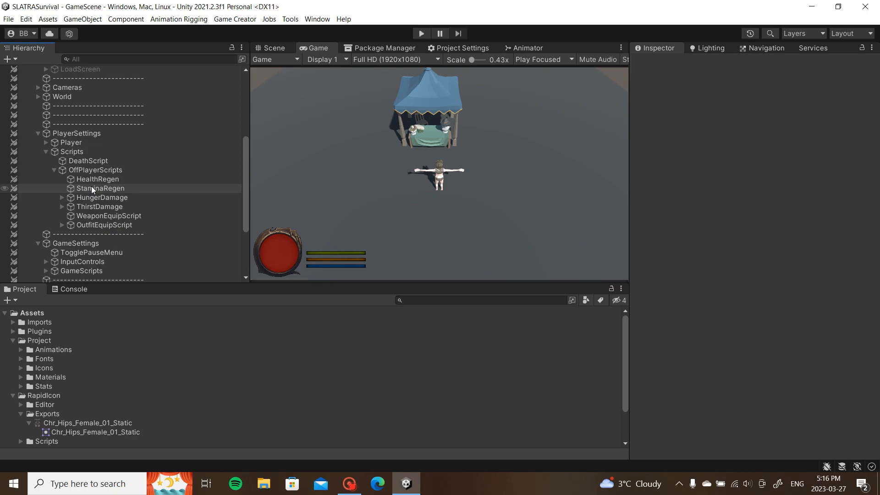
{"action": "scroll", "coordinate": [90, 189], "scroll_direction": "up", "scroll_amount": 5}
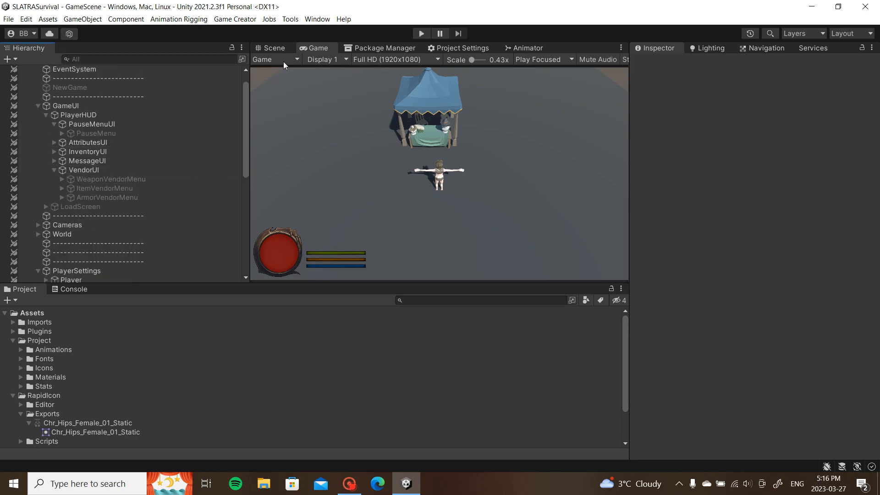
{"action": "left_click", "coordinate": [104, 196]}
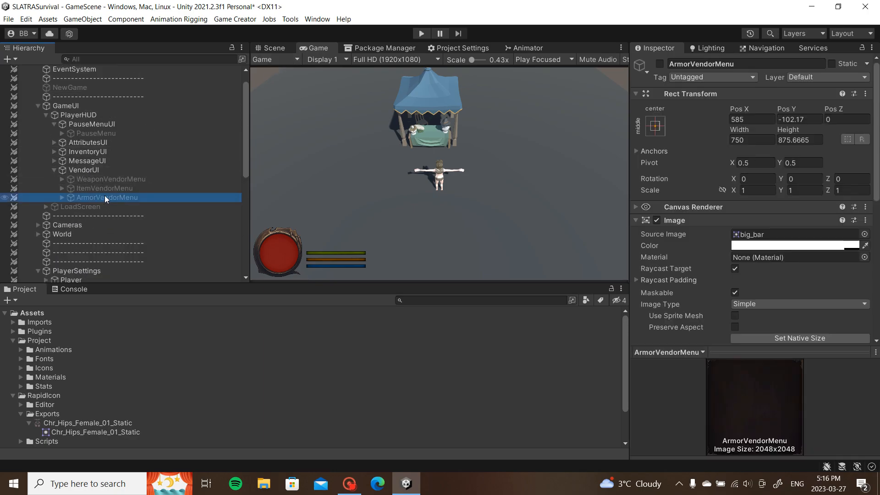
{"action": "key", "text": "alt+shift+a"}
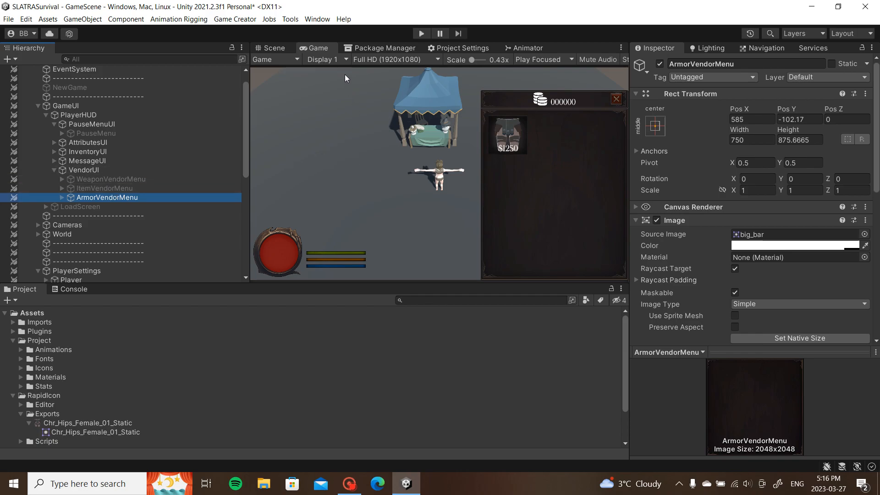
Step: Copy the InventoryButtons object from InventoryMenu under InventoryUI
{"action": "left_click", "coordinate": [54, 152]}
{"action": "left_click", "coordinate": [58, 160]}
{"action": "left_click", "coordinate": [61, 160]}
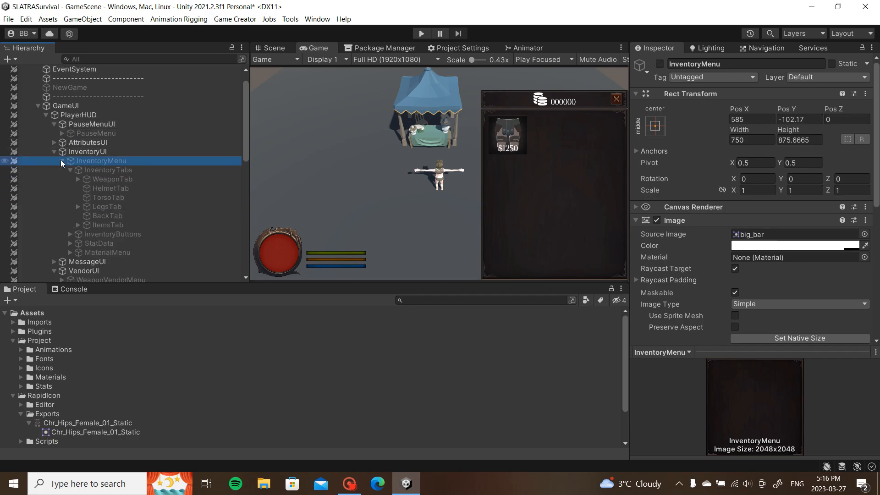
{"action": "left_click", "coordinate": [79, 178]}
{"action": "left_click", "coordinate": [79, 178]}
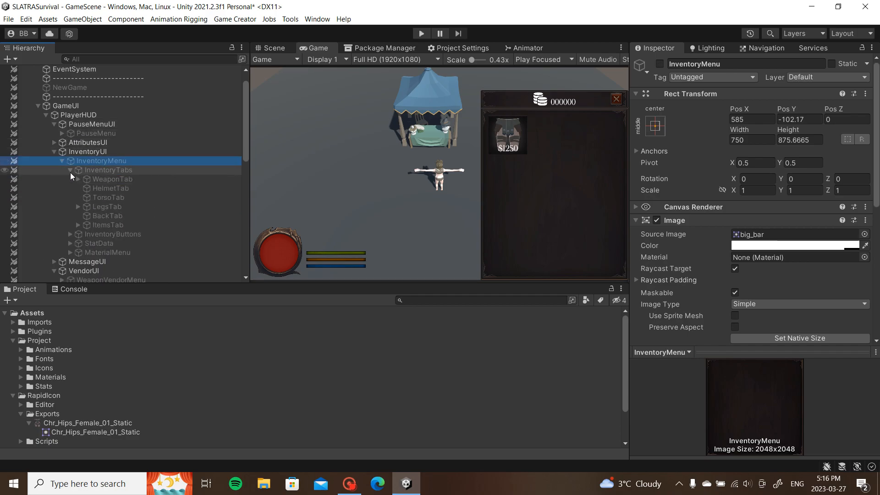
{"action": "left_click", "coordinate": [70, 172]}
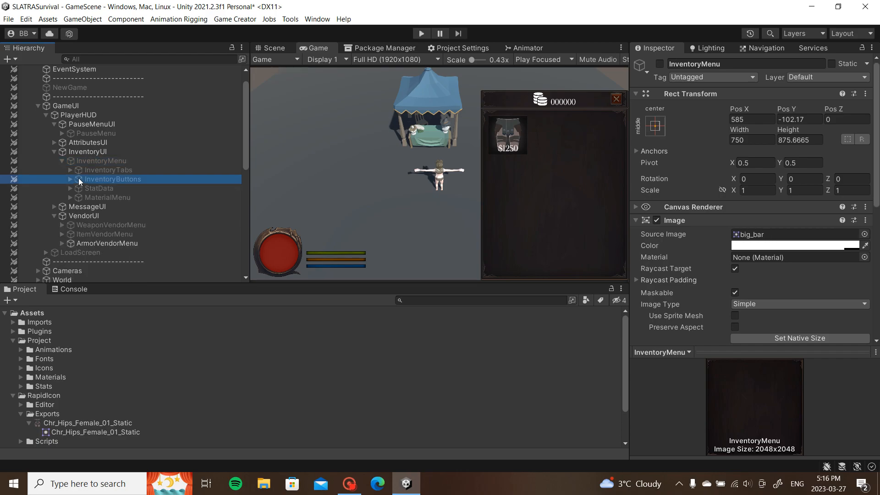
{"action": "right_click", "coordinate": [91, 179]}
{"action": "left_click", "coordinate": [116, 185]}
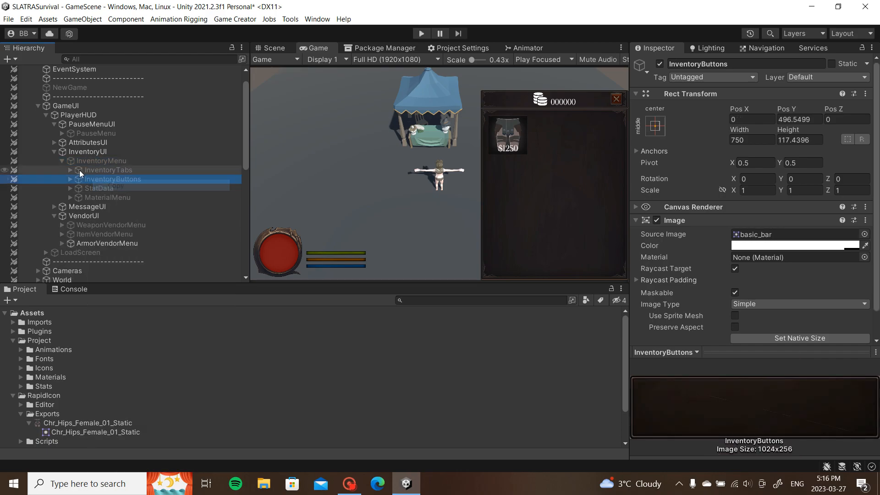
Step: Paste the copied InventoryButtons as a child of ArmorVendorMenu under VendorUI
{"action": "left_click", "coordinate": [54, 153]}
{"action": "left_click", "coordinate": [52, 125]}
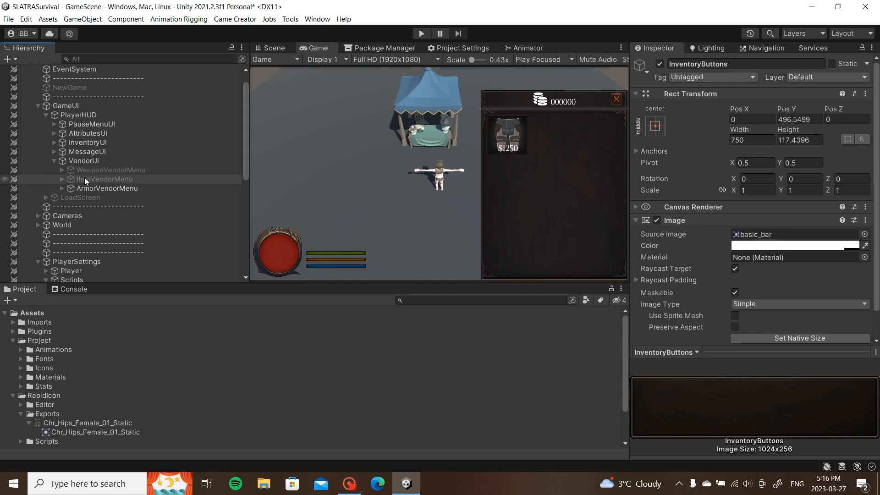
{"action": "left_click", "coordinate": [84, 186]}
{"action": "left_click", "coordinate": [62, 188]}
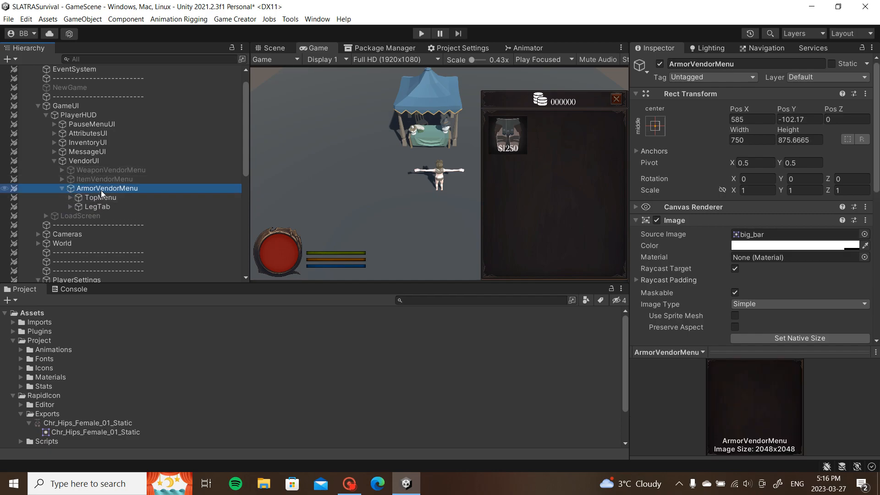
{"action": "right_click", "coordinate": [100, 190]}
{"action": "left_click", "coordinate": [149, 217]}
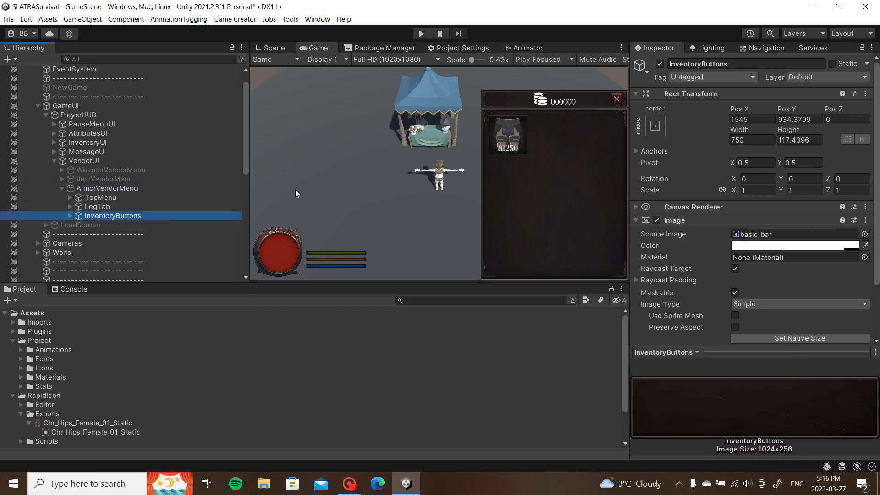
Step: Set the pasted InventoryButtons' Pos X and Pos Y to 0, keeping its height
{"action": "left_click", "coordinate": [800, 120]}
{"action": "type", "text": "0"}
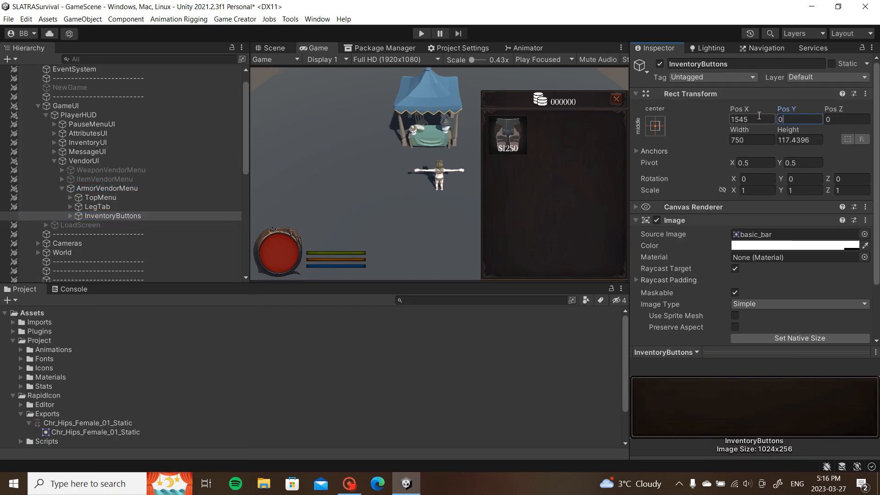
{"action": "left_click", "coordinate": [759, 119]}
{"action": "type", "text": "0"}
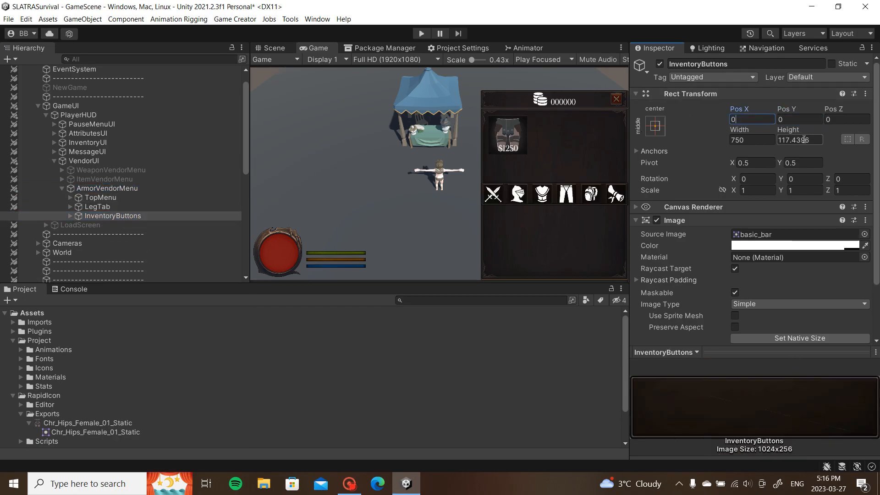
{"action": "left_click", "coordinate": [803, 139]}
{"action": "type", "text": "0"}
{"action": "key", "text": "Escape"}
Step: Delete WeaponButton and ItemsButton from ArmorVendorMenu's InventoryButtons, leaving the helmet, torso, legs and back buttons
{"action": "left_click", "coordinate": [277, 48]}
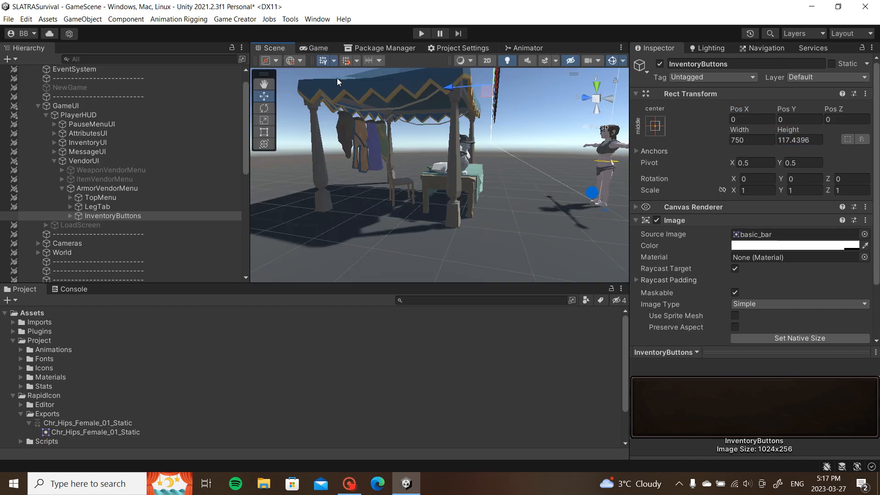
{"action": "key", "text": "f"}
{"action": "left_click", "coordinate": [607, 98]}
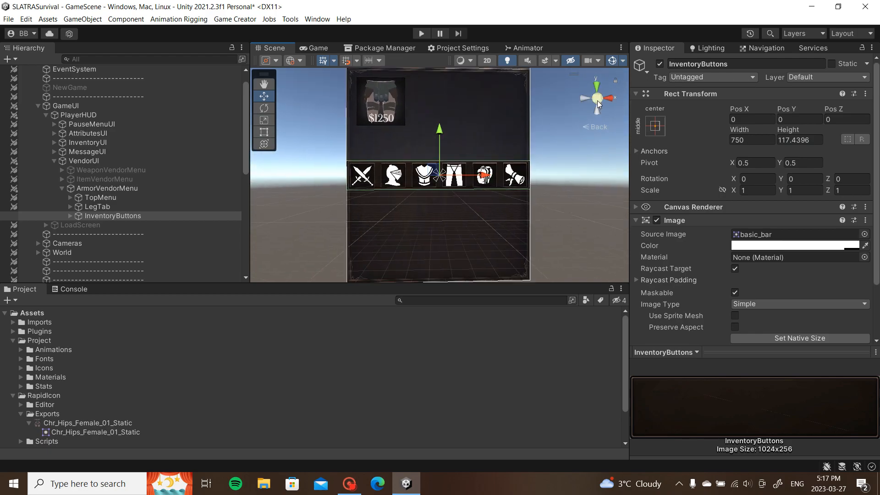
{"action": "left_click", "coordinate": [597, 99]}
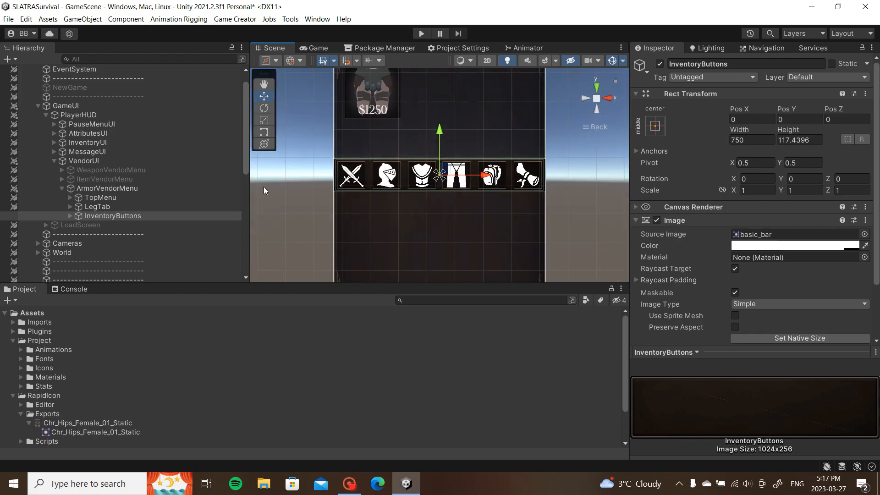
{"action": "left_click", "coordinate": [70, 216]}
{"action": "left_click", "coordinate": [103, 225]}
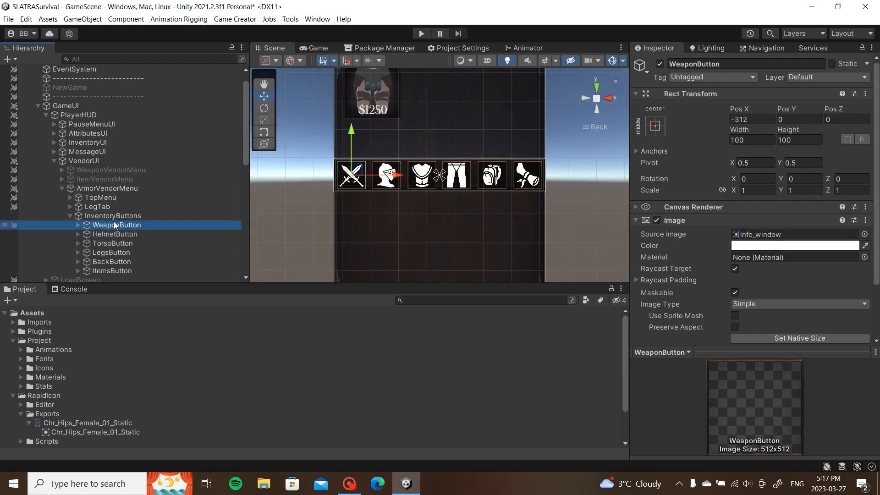
{"action": "key", "text": "Delete"}
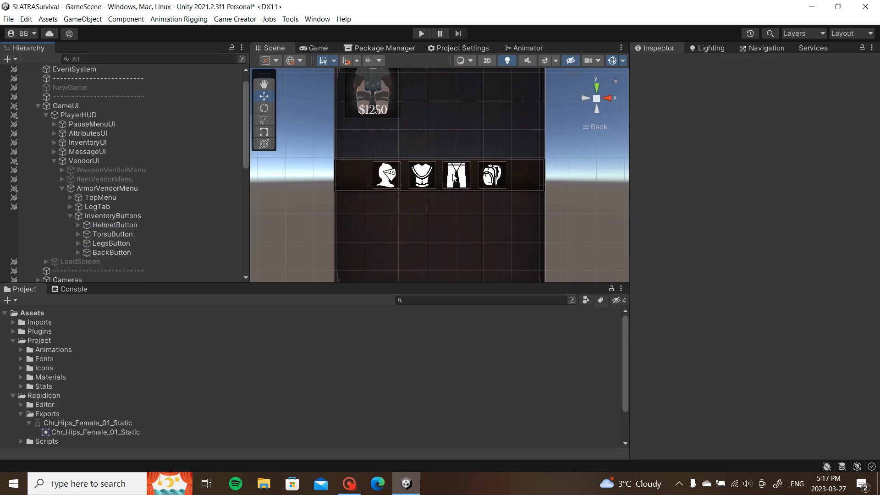
Step: Move InventoryButtons up above the vendor's gold bar to Pos Y 584, and check it in the Game view
{"action": "left_click", "coordinate": [123, 214]}
{"action": "scroll", "coordinate": [347, 177], "scroll_direction": "down", "scroll_amount": 2}
{"action": "middle_click_drag", "start_coordinate": [410, 141], "coordinate": [449, 186]}
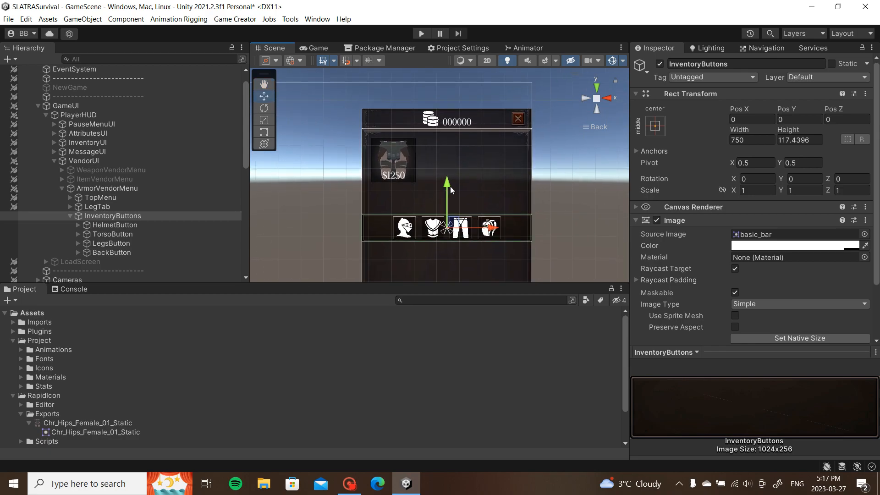
{"action": "left_click_drag", "start_coordinate": [448, 192], "coordinate": [471, 60]}
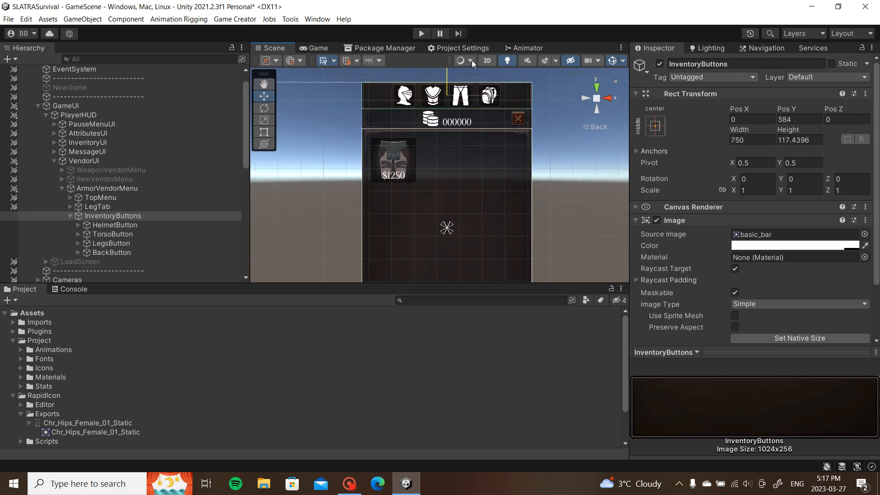
{"action": "left_click", "coordinate": [321, 48]}
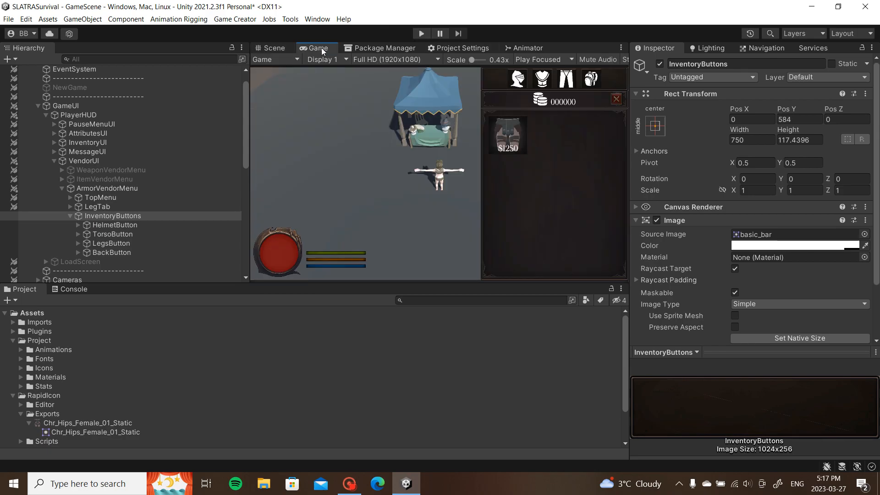
Step: Reparent HelmetButton, TorsoButton, LegsButton and BackButton to TopMenu, and delete the emptied InventoryButtons object
{"action": "left_click", "coordinate": [125, 223]}
{"action": "left_click", "coordinate": [125, 251], "text": "shift"}
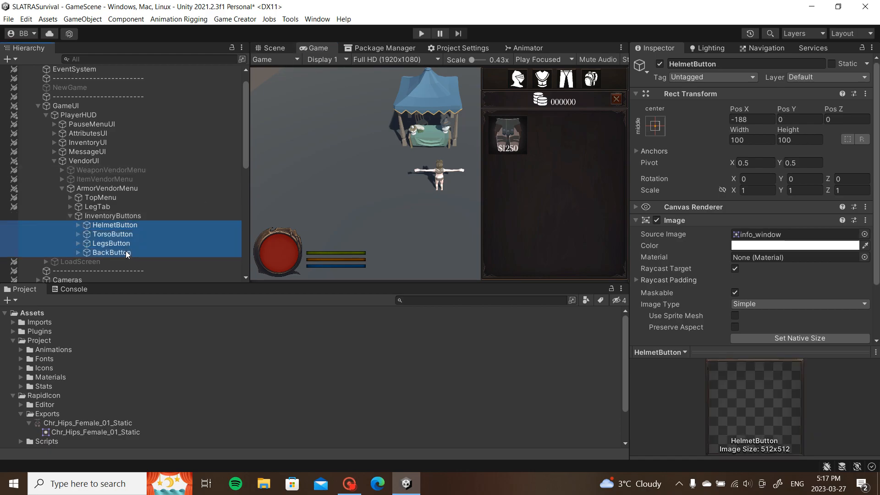
{"action": "left_click_drag", "start_coordinate": [120, 242], "coordinate": [102, 198]}
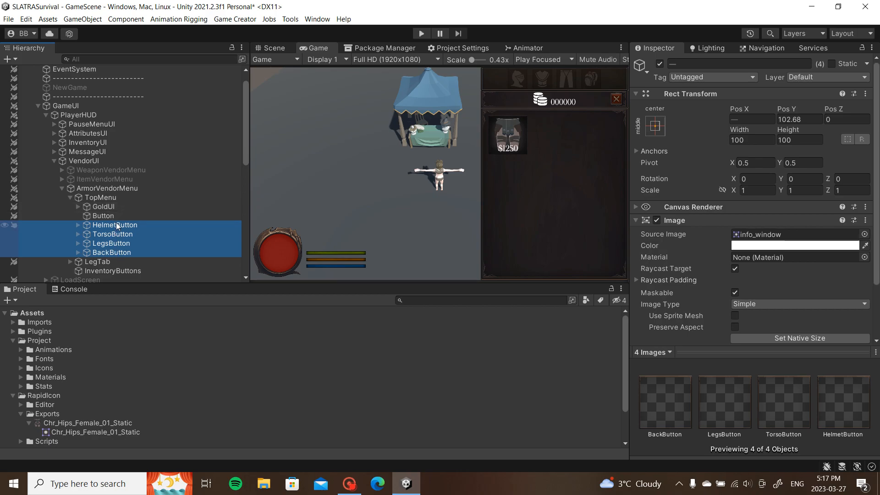
{"action": "left_click", "coordinate": [112, 270]}
{"action": "key", "text": "Delete"}
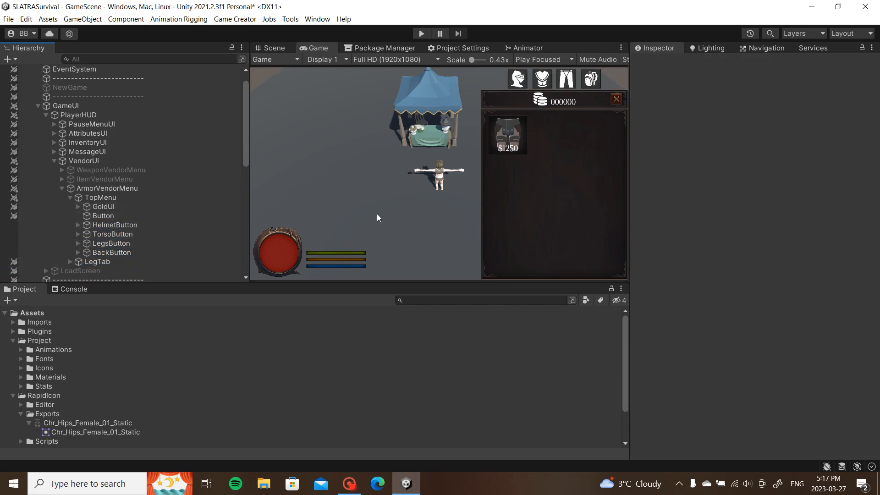
Step: Move GoldUI along the X axis to the left end of TopMenu, at Pos X -314
{"action": "left_click", "coordinate": [274, 48]}
{"action": "scroll", "coordinate": [411, 123], "scroll_direction": "up", "scroll_amount": 5}
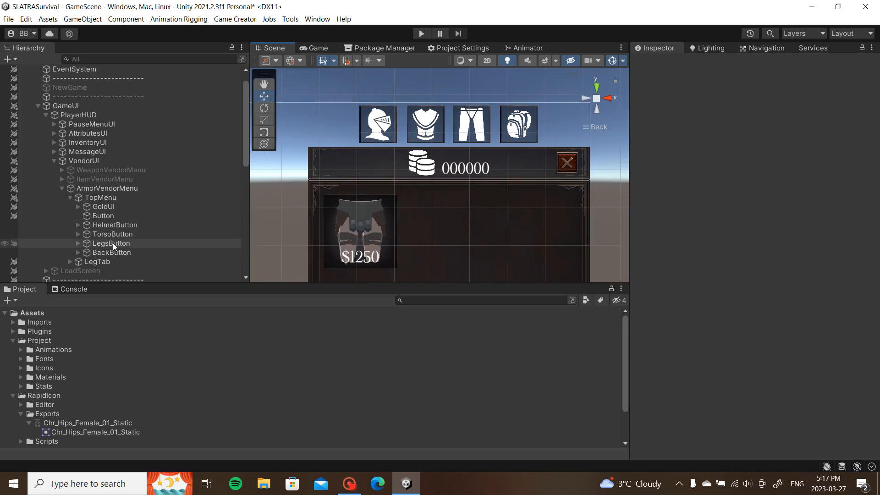
{"action": "left_click", "coordinate": [70, 197]}
{"action": "left_click", "coordinate": [71, 197]}
{"action": "left_click", "coordinate": [92, 208]}
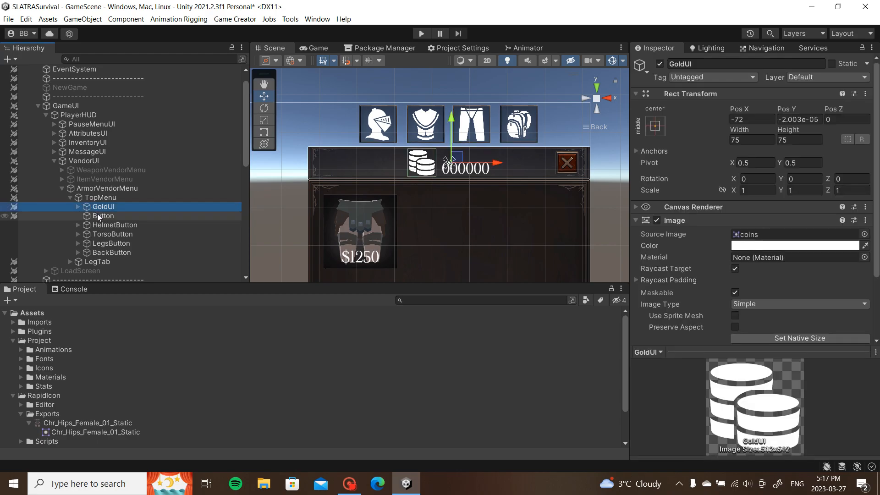
{"action": "left_click_drag", "start_coordinate": [489, 163], "coordinate": [397, 174]}
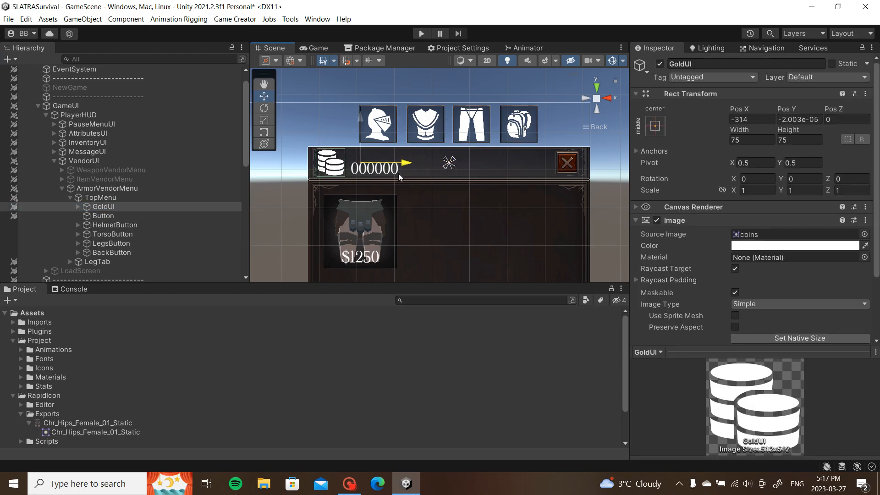
Step: Set the width and height of the Button icons nested under HelmetButton, TorsoButton, LegsButton and BackButton to 60
{"action": "left_click", "coordinate": [120, 224]}
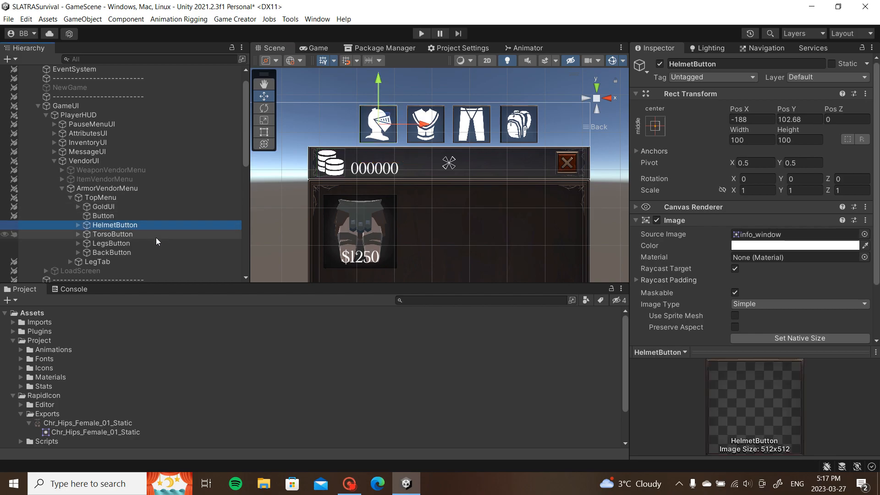
{"action": "left_click", "coordinate": [138, 252], "text": "shift"}
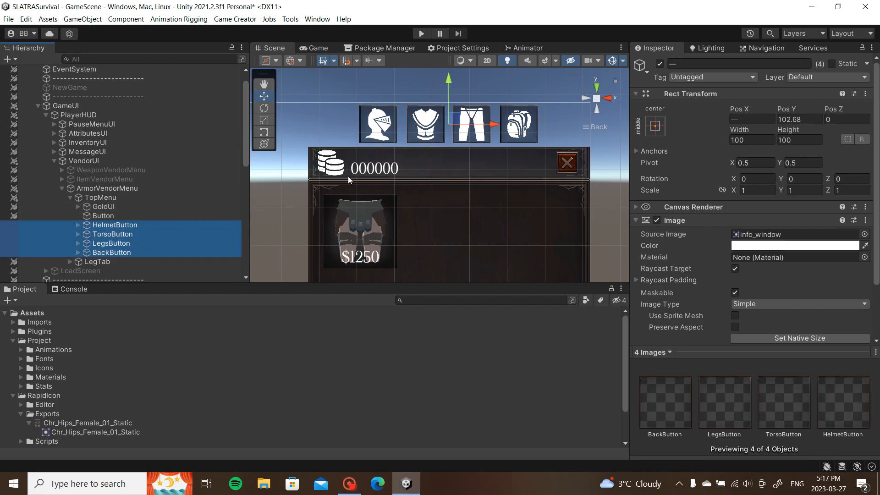
{"action": "left_click", "coordinate": [82, 225]}
{"action": "left_click", "coordinate": [78, 225]}
{"action": "left_click", "coordinate": [105, 233]}
{"action": "left_click", "coordinate": [112, 225]}
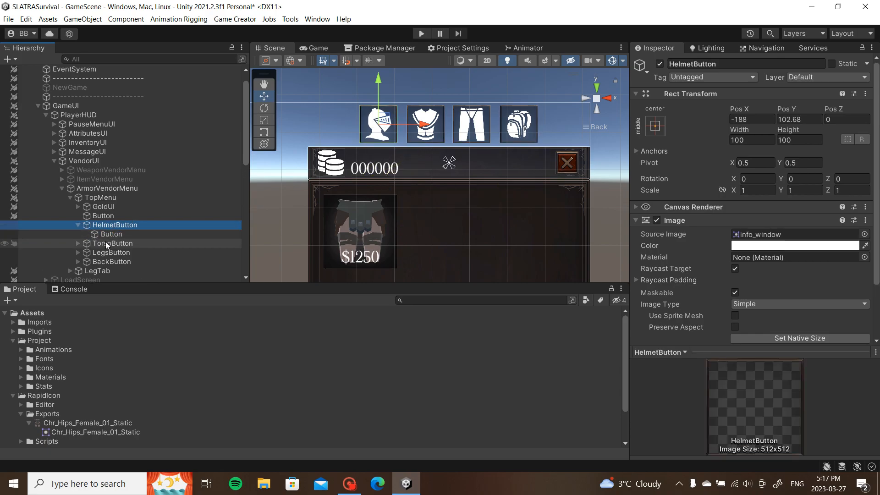
{"action": "left_click", "coordinate": [78, 243]}
{"action": "left_click", "coordinate": [79, 261]}
{"action": "left_click", "coordinate": [77, 280]}
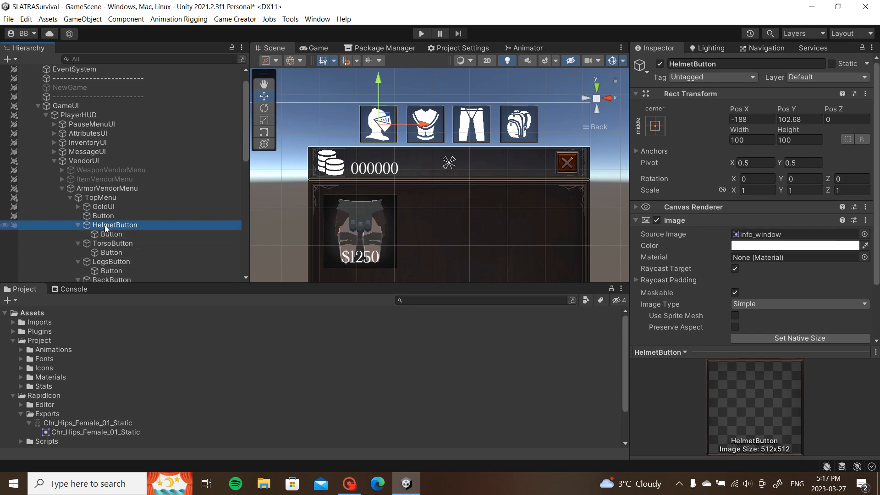
{"action": "scroll", "coordinate": [102, 227], "scroll_direction": "down", "scroll_amount": 3}
{"action": "left_click", "coordinate": [116, 222]}
{"action": "left_click", "coordinate": [120, 203], "text": "ctrl"}
{"action": "left_click", "coordinate": [123, 183], "text": "ctrl"}
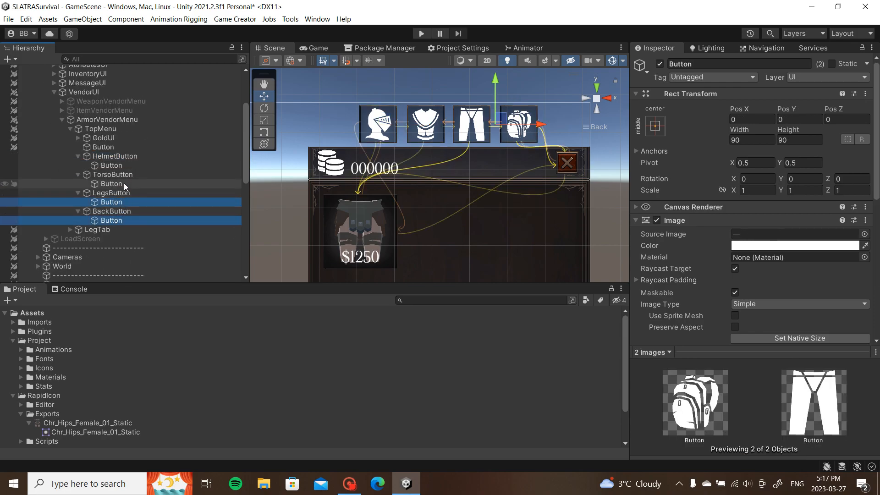
{"action": "left_click", "coordinate": [121, 165], "text": "ctrl"}
{"action": "left_click", "coordinate": [736, 127]}
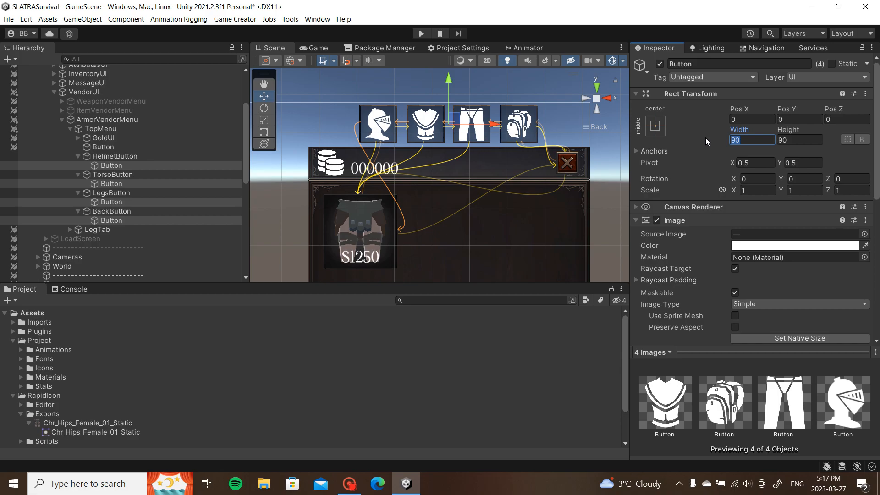
{"action": "type", "text": "60"}
{"action": "key", "text": "Tab"}
{"action": "type", "text": "60"}
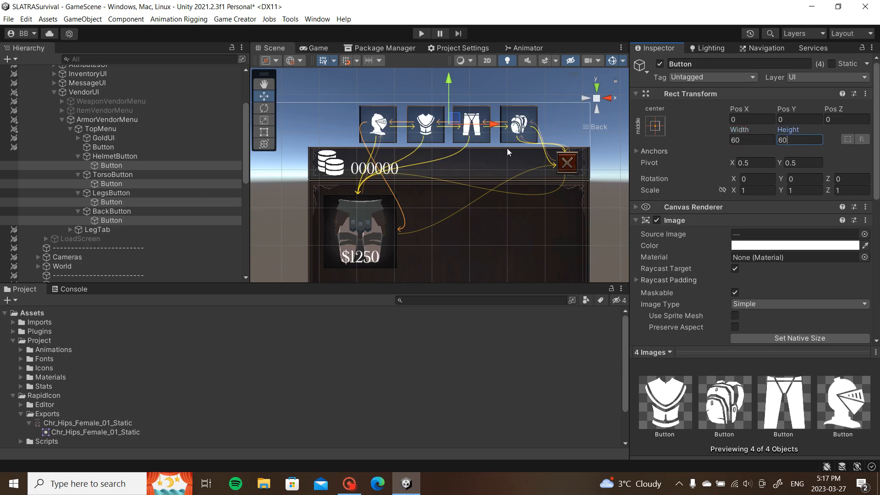
Step: Reduce the four nested Button icons to a width and height of 50
{"action": "left_click_drag", "start_coordinate": [744, 139], "coordinate": [688, 139]}
{"action": "type", "text": "50"}
{"action": "key", "text": "Tab"}
{"action": "type", "text": "50"}
Step: Resize the helmet, torso, legs and back button frames to 60 by 60 and lower them onto the top bar at Pos Y -2
{"action": "left_click", "coordinate": [150, 157]}
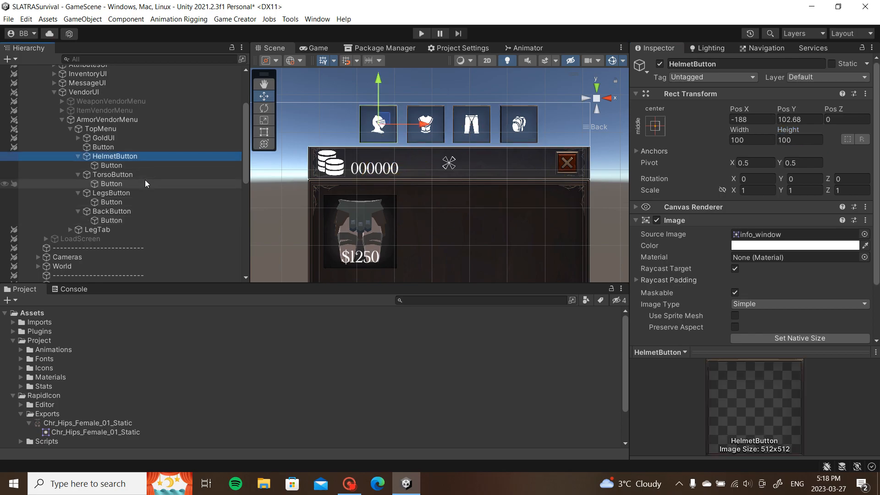
{"action": "left_click", "coordinate": [145, 174], "text": "ctrl"}
{"action": "left_click", "coordinate": [146, 193], "text": "ctrl"}
{"action": "left_click", "coordinate": [142, 210], "text": "ctrl"}
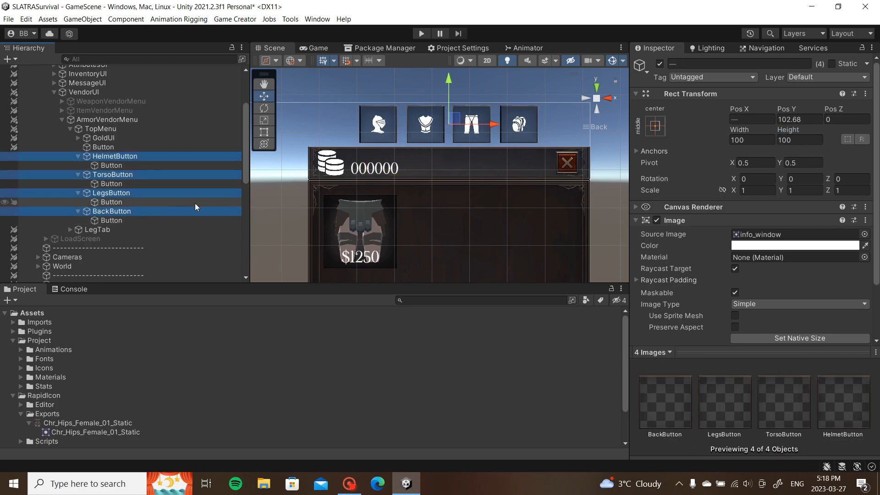
{"action": "left_click", "coordinate": [742, 140]}
{"action": "type", "text": "60"}
{"action": "key", "text": "Tab"}
{"action": "type", "text": "60"}
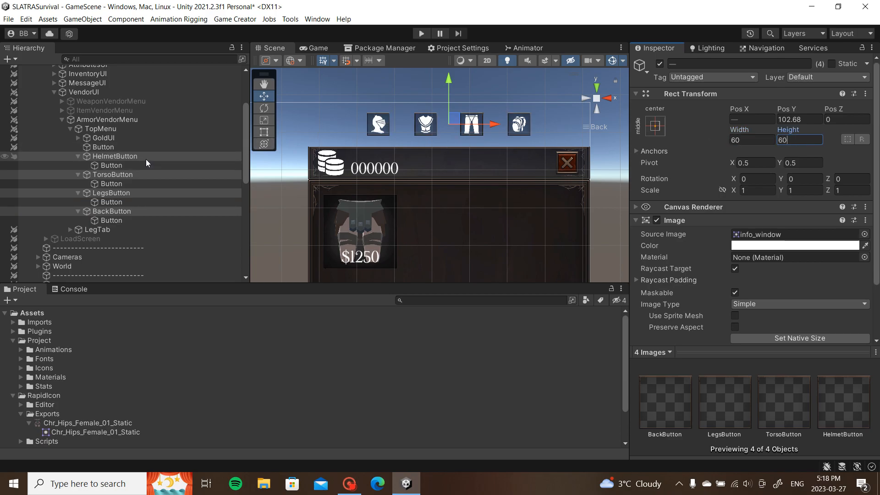
{"action": "left_click_drag", "start_coordinate": [451, 102], "coordinate": [454, 136]}
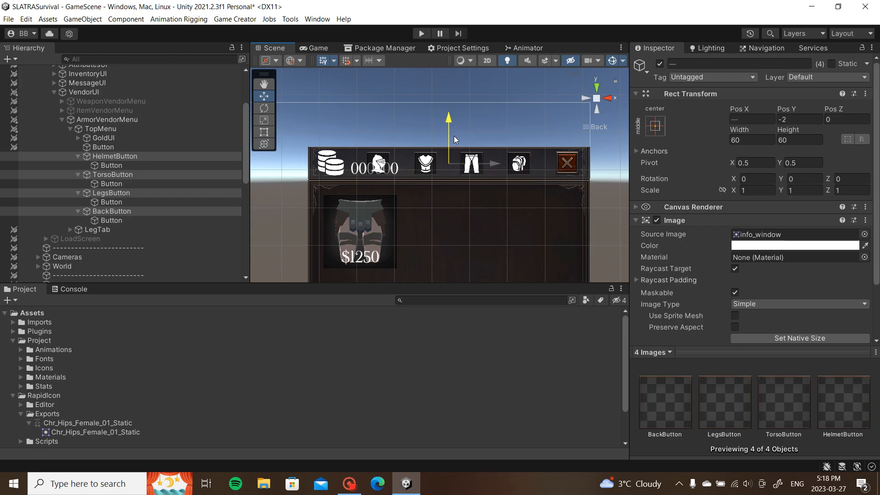
Step: Move HelmetButton to Pos X -20 and gather the torso, legs and back buttons beside it near the close button
{"action": "left_click", "coordinate": [148, 155]}
{"action": "scroll", "coordinate": [403, 159], "scroll_direction": "up", "scroll_amount": 2}
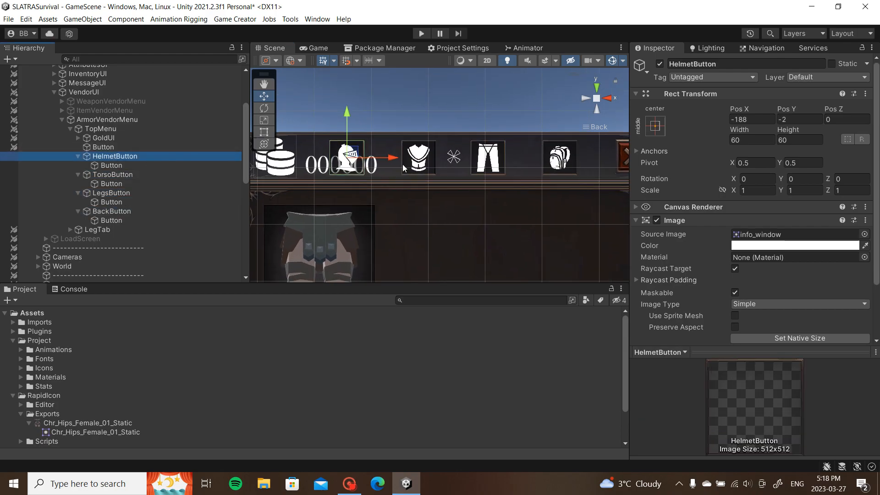
{"action": "left_click_drag", "start_coordinate": [403, 159], "coordinate": [524, 160]}
{"action": "left_click", "coordinate": [172, 175], "text": "ctrl"}
{"action": "left_click", "coordinate": [134, 193], "text": "ctrl"}
{"action": "middle_click_drag", "start_coordinate": [511, 161], "coordinate": [452, 186]}
{"action": "left_click", "coordinate": [350, 177]}
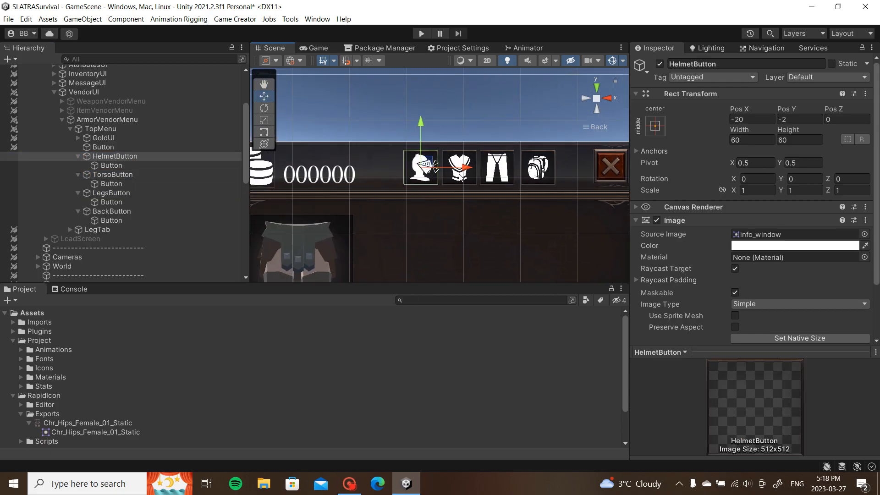
Step: Spread the helmet, torso, legs and back buttons evenly along the top bar, with LegsButton at Pos X 138 and BackButton at 223
{"action": "double_click", "coordinate": [108, 148]}
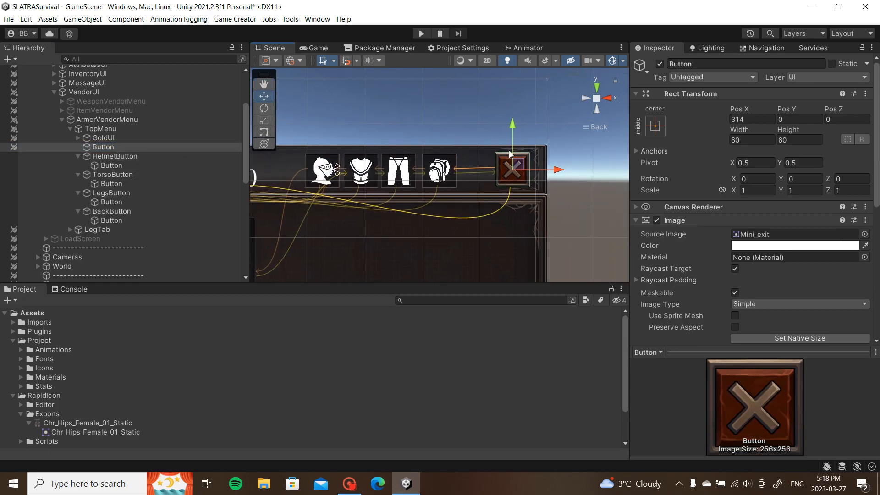
{"action": "left_click", "coordinate": [169, 160]}
{"action": "key", "text": "f"}
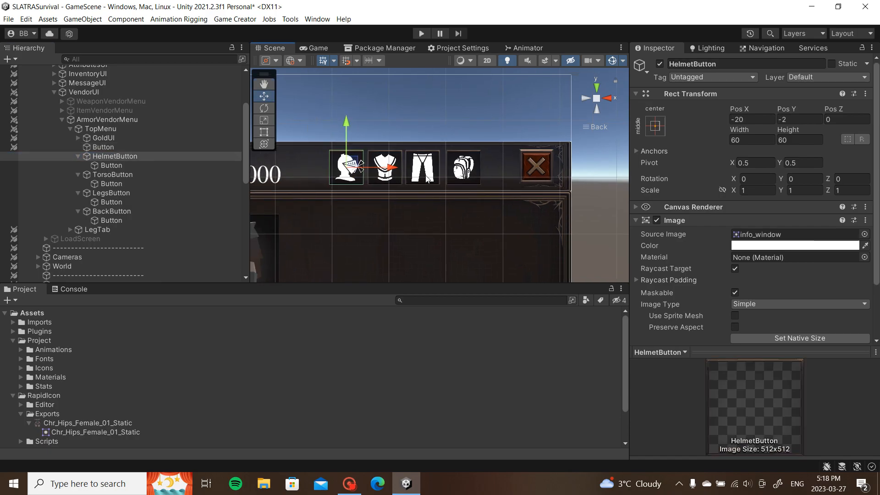
{"action": "key", "text": "t"}
{"action": "left_click_drag", "start_coordinate": [345, 178], "coordinate": [440, 184]}
{"action": "left_click", "coordinate": [147, 174]}
{"action": "left_click", "coordinate": [169, 193]}
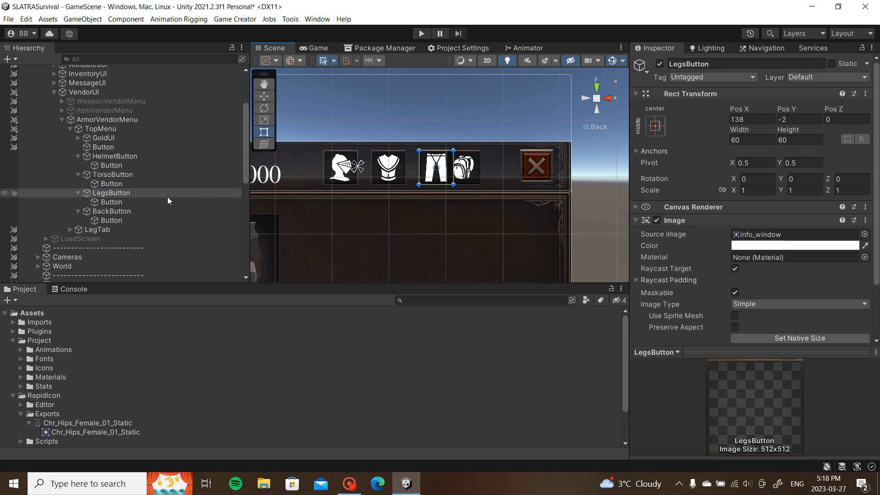
{"action": "left_click", "coordinate": [146, 211]}
{"action": "left_click_drag", "start_coordinate": [469, 180], "coordinate": [490, 179]}
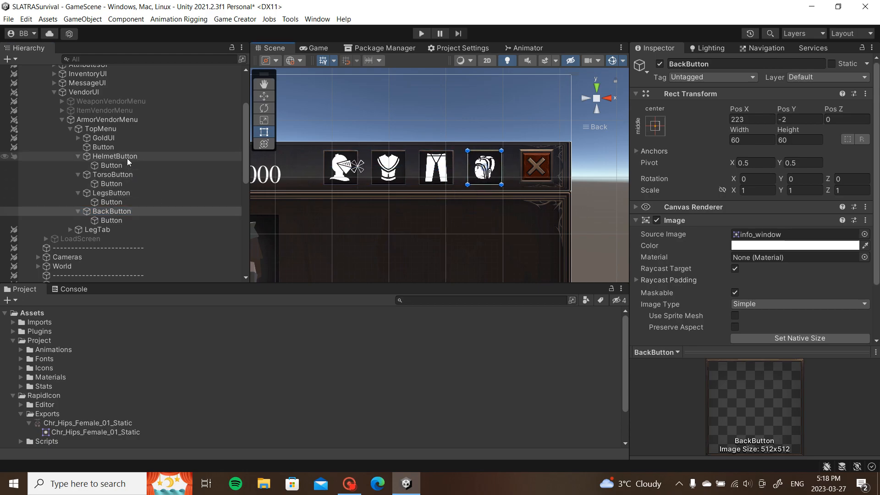
Step: Shift the four category buttons together slightly away from the close button along X and check the layout in the Game view
{"action": "left_click", "coordinate": [78, 157]}
{"action": "left_click", "coordinate": [79, 166]}
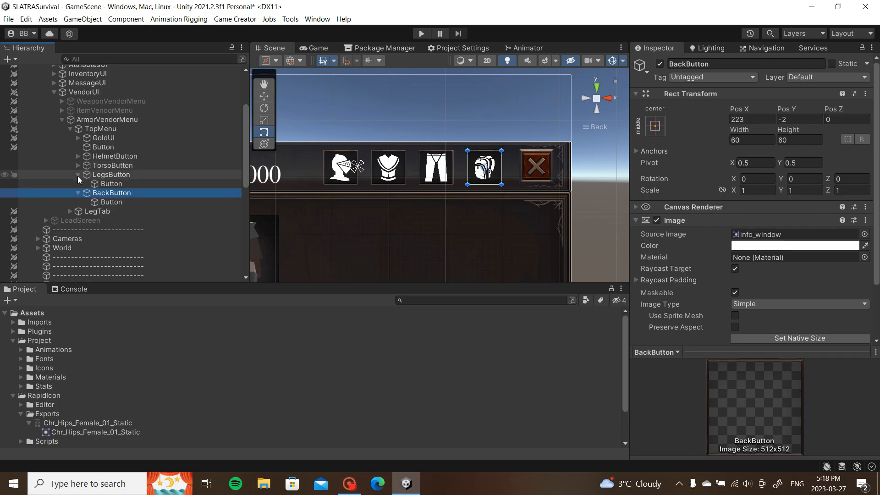
{"action": "left_click", "coordinate": [78, 175]}
{"action": "left_click", "coordinate": [78, 184]}
{"action": "left_click", "coordinate": [150, 156], "text": "shift"}
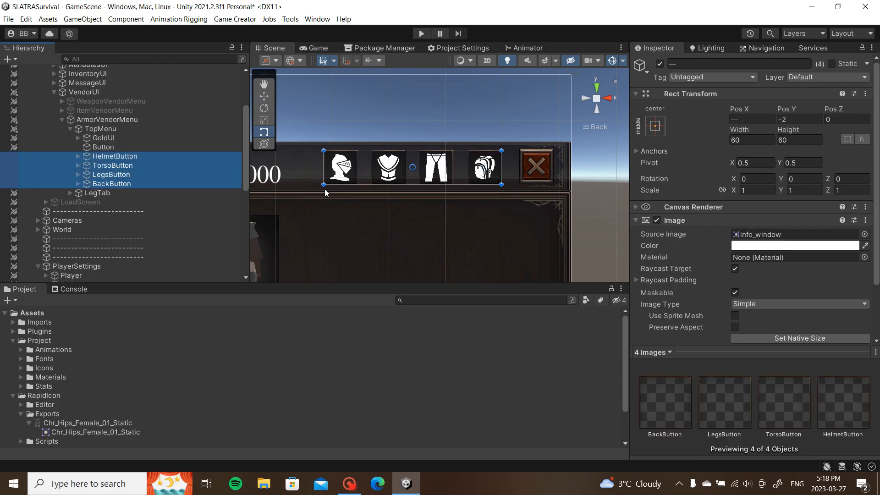
{"action": "scroll", "coordinate": [386, 201], "scroll_direction": "down", "scroll_amount": 2}
{"action": "middle_click_drag", "start_coordinate": [386, 202], "coordinate": [430, 210]}
{"action": "key", "text": "w"}
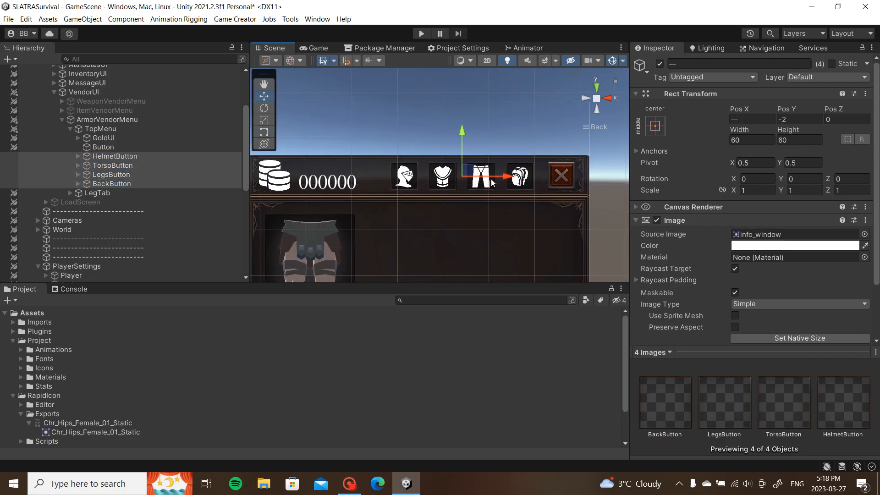
{"action": "left_click_drag", "start_coordinate": [497, 177], "coordinate": [472, 179]}
{"action": "left_click", "coordinate": [318, 49]}
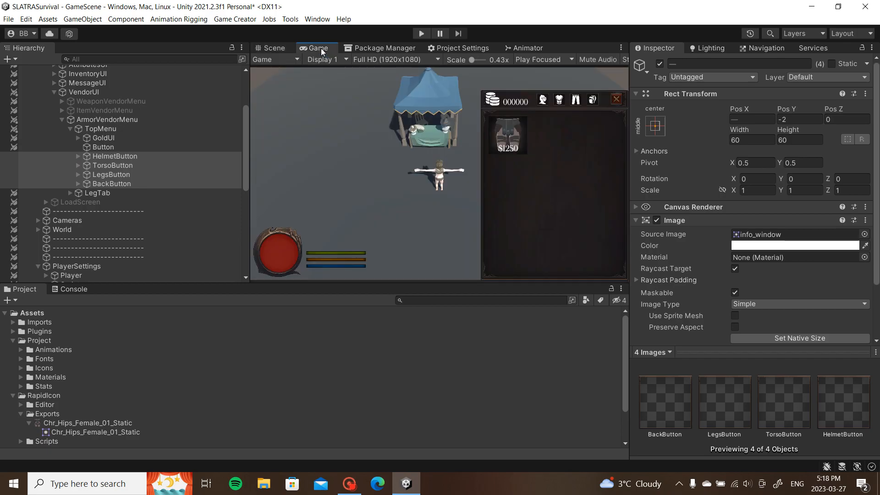
{"action": "left_click", "coordinate": [271, 48]}
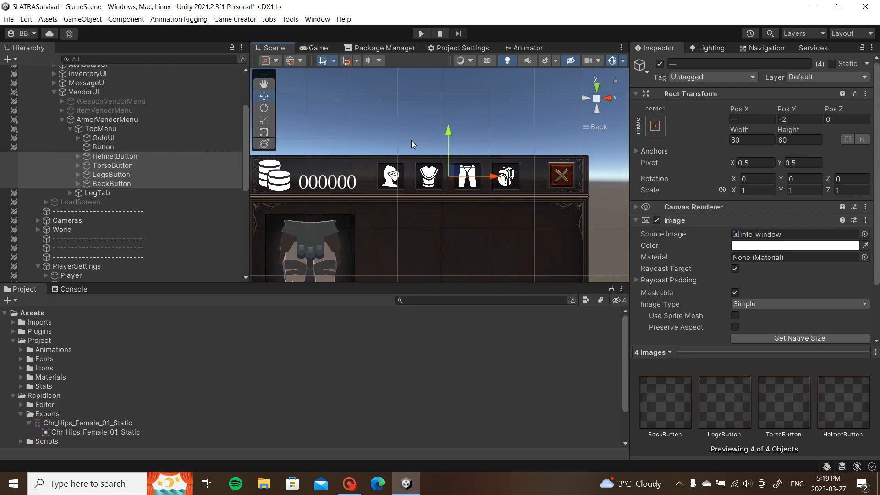
Step: Duplicate LegTab inside ArmorVendorMenu, place the copy directly below TopMenu and rename it Tabs
{"action": "left_click", "coordinate": [71, 128]}
{"action": "left_click", "coordinate": [108, 119]}
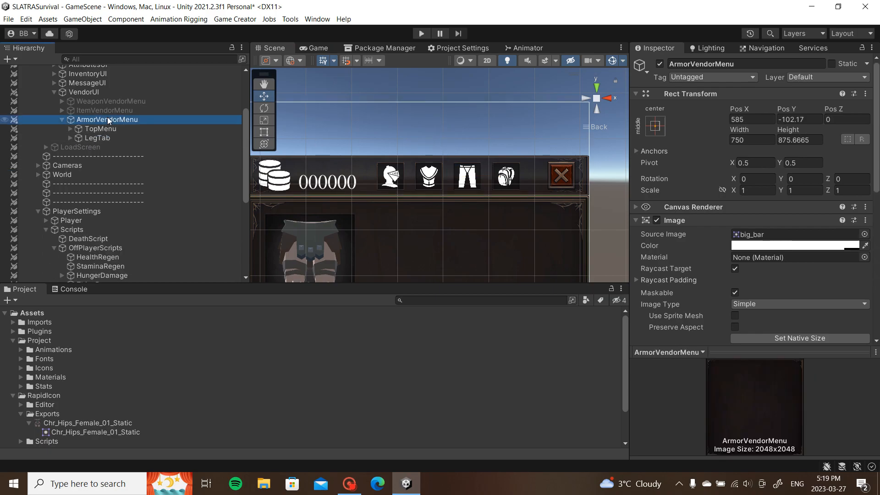
{"action": "right_click", "coordinate": [108, 120]}
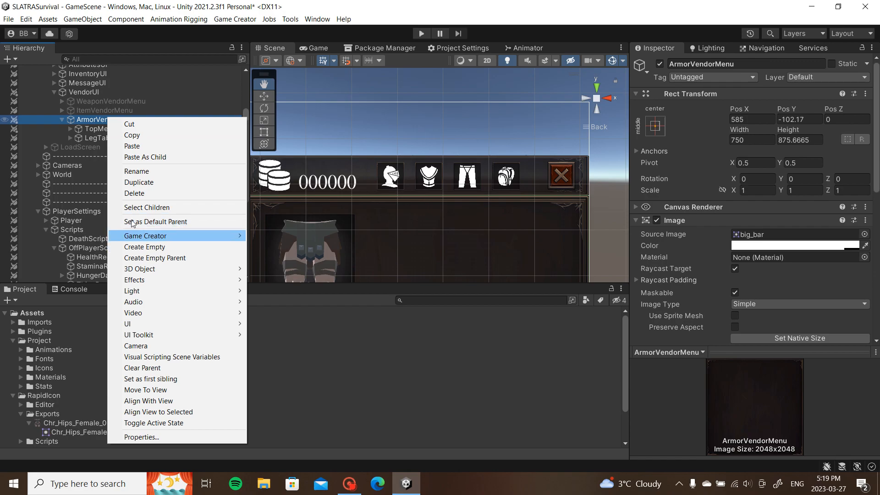
{"action": "left_click", "coordinate": [92, 137]}
{"action": "key", "text": "f"}
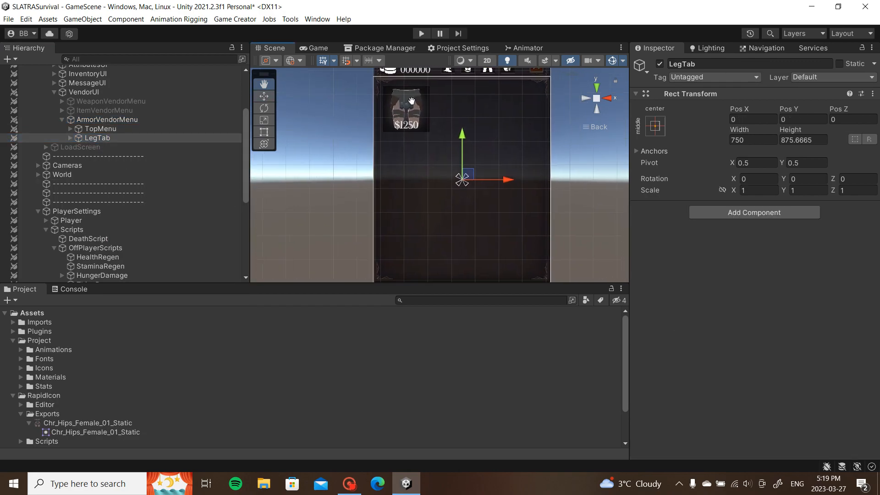
{"action": "left_click", "coordinate": [70, 137]}
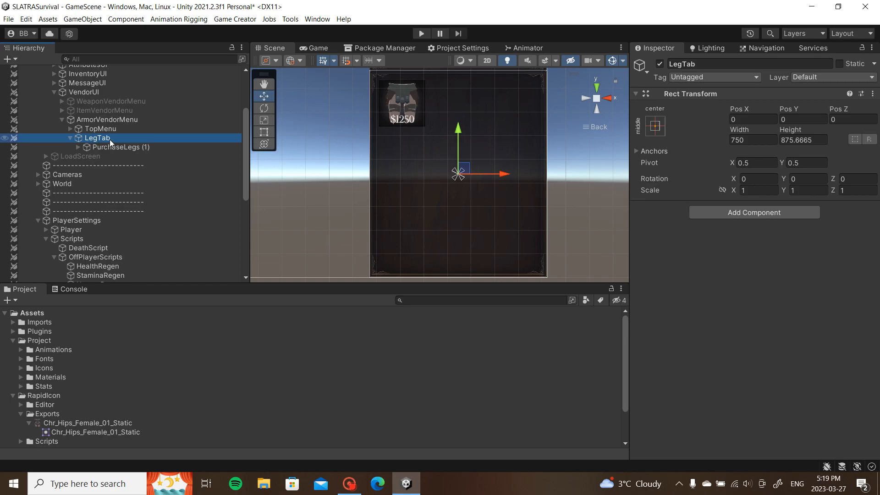
{"action": "key", "text": "ctrl+d"}
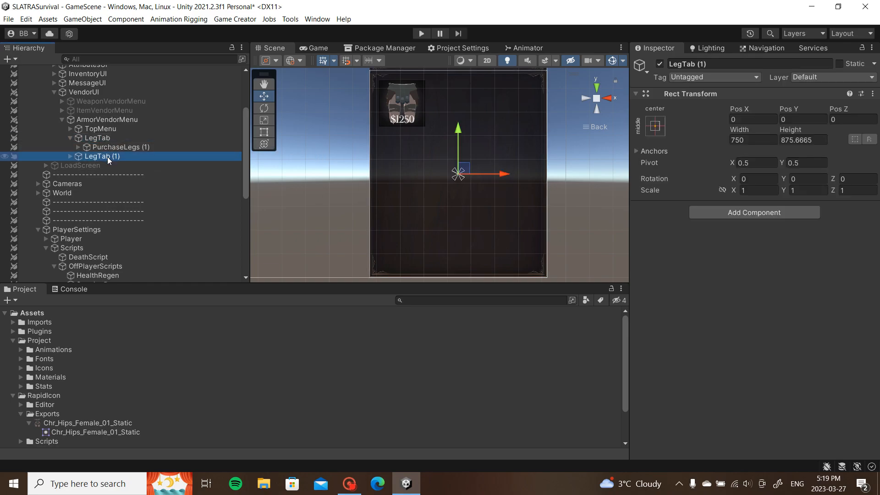
{"action": "left_click_drag", "start_coordinate": [105, 158], "coordinate": [103, 133]}
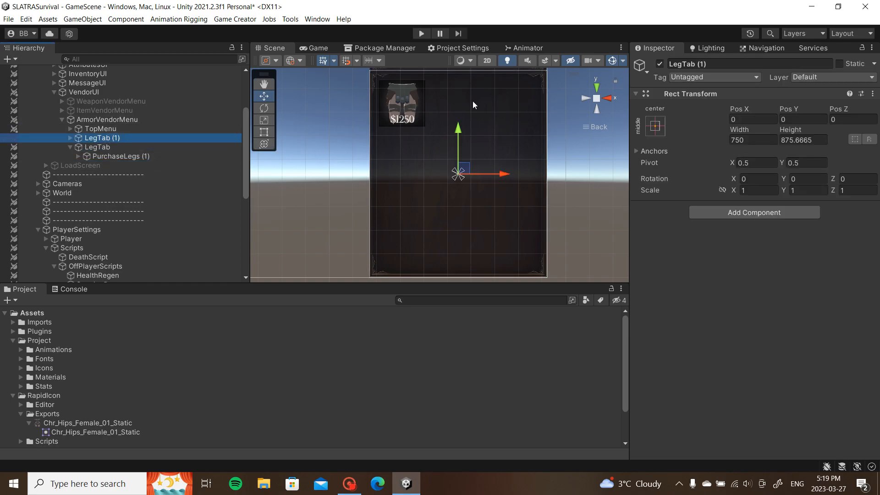
{"action": "left_click", "coordinate": [714, 64]}
{"action": "type", "text": "Tabs"}
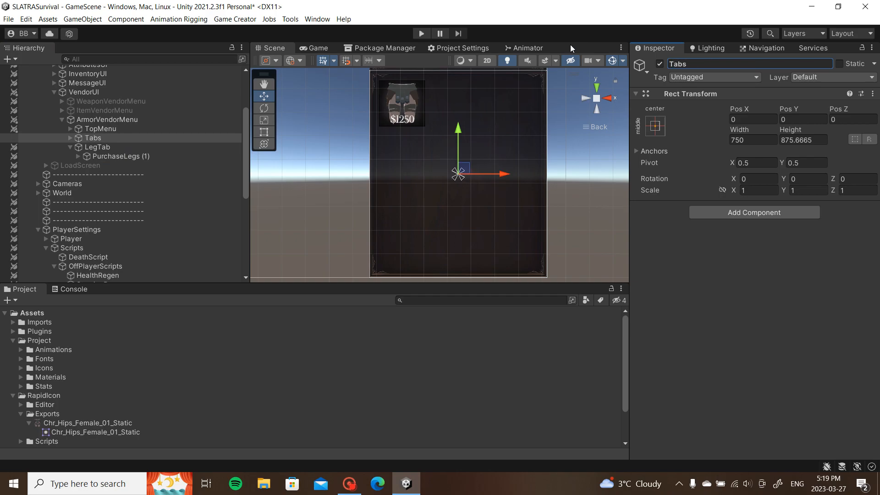
Step: Nest LegTab inside Tabs and delete the PurchaseLegs (1) object sitting directly under Tabs
{"action": "left_click_drag", "start_coordinate": [112, 147], "coordinate": [107, 135]}
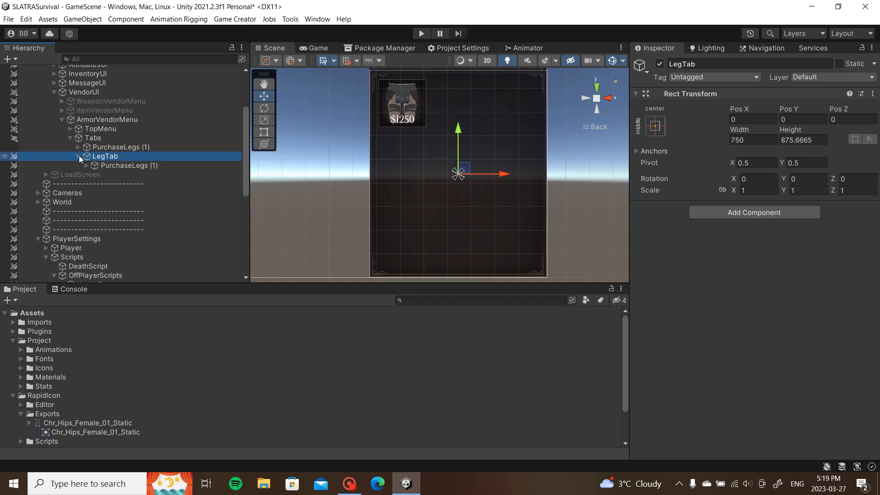
{"action": "left_click", "coordinate": [92, 147]}
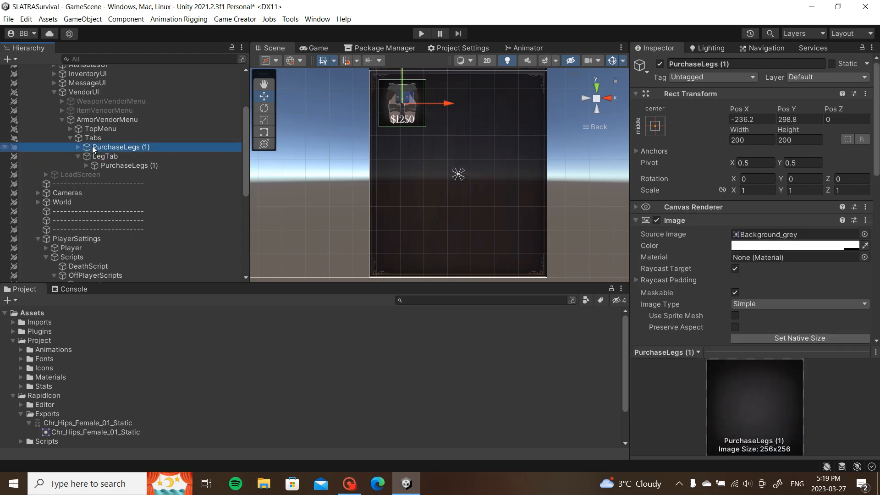
{"action": "key", "text": "Delete"}
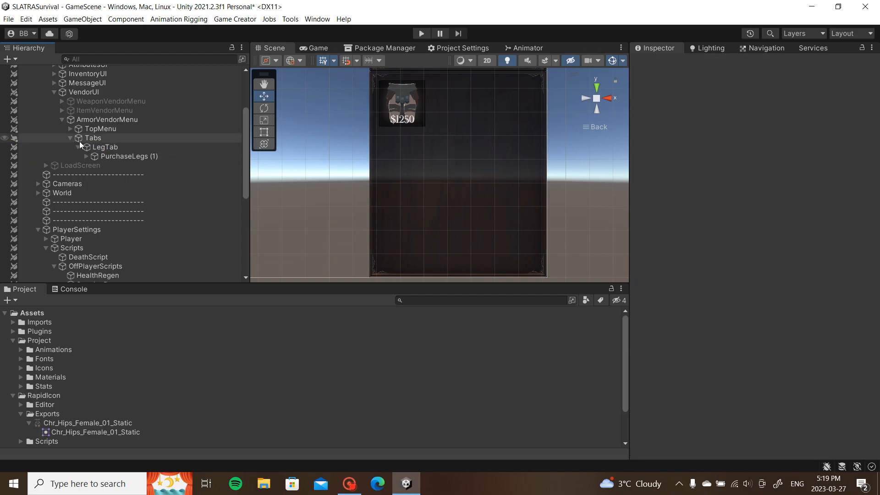
Step: Duplicate LegTab three times inside Tabs and place the original between the second and third copies
{"action": "left_click", "coordinate": [79, 147]}
{"action": "left_click", "coordinate": [102, 146]}
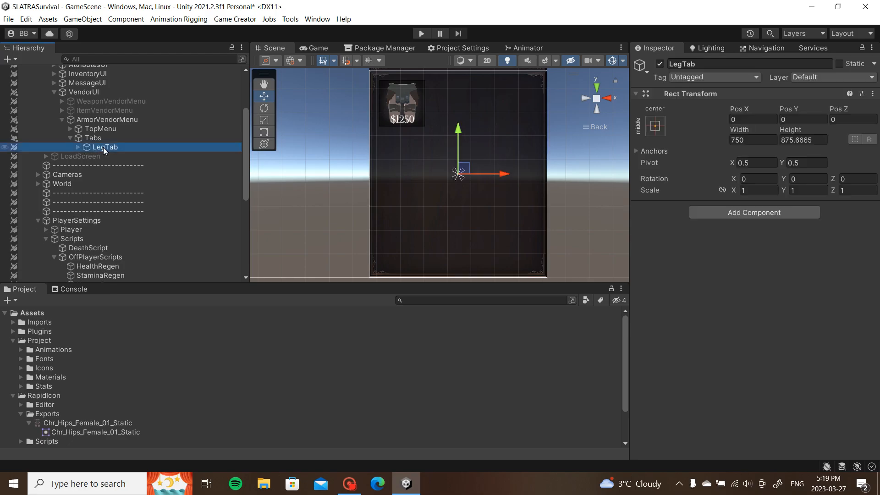
{"action": "key", "text": "ctrl+d"}
{"action": "key", "text": "ctrl+d"}
{"action": "key", "text": "ctrl+d"}
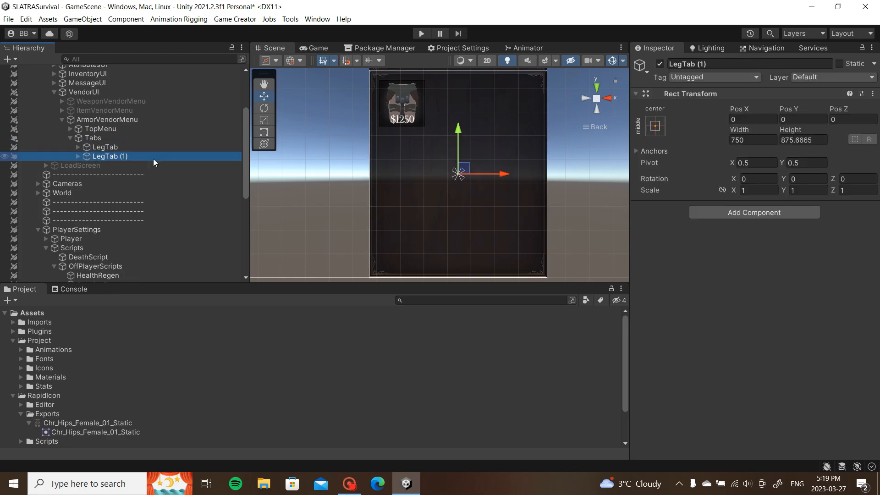
{"action": "left_click", "coordinate": [78, 174]}
{"action": "left_click", "coordinate": [79, 165]}
{"action": "left_click", "coordinate": [79, 156]}
{"action": "left_click", "coordinate": [110, 166]}
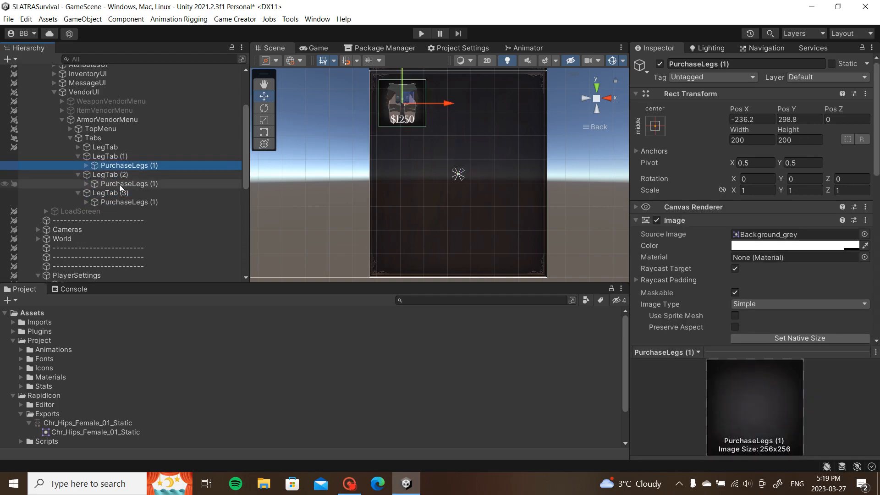
{"action": "left_click", "coordinate": [78, 157]}
{"action": "left_click", "coordinate": [78, 165]}
{"action": "left_click", "coordinate": [79, 174]}
{"action": "left_click_drag", "start_coordinate": [111, 147], "coordinate": [109, 169]}
Step: Rename the three LegTab copies, in hierarchy order, HelmetTab, TorsoTab and BackTab
{"action": "scroll", "coordinate": [419, 180], "scroll_direction": "down", "scroll_amount": 2}
{"action": "middle_click_drag", "start_coordinate": [346, 161], "coordinate": [343, 190]}
{"action": "left_click", "coordinate": [103, 146]}
{"action": "left_click", "coordinate": [779, 64]}
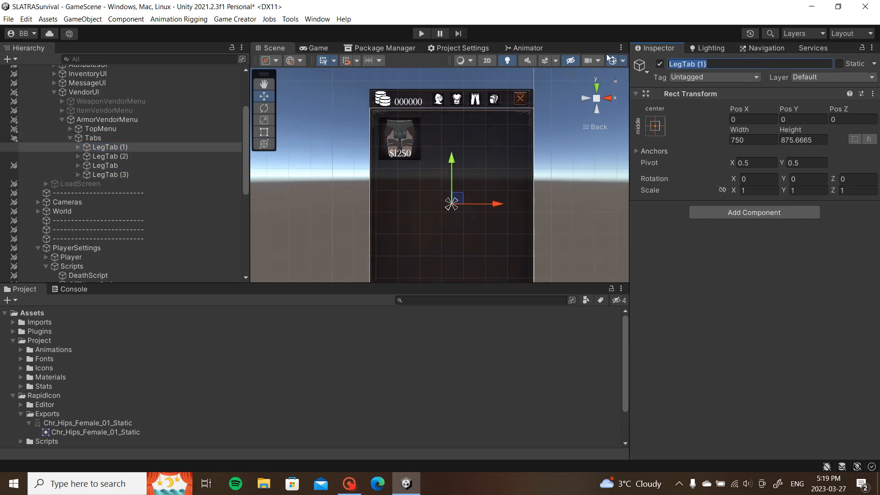
{"action": "type", "text": "HelmetTab"}
{"action": "key", "text": "Return"}
{"action": "left_click", "coordinate": [101, 156]}
{"action": "left_click", "coordinate": [690, 64]}
{"action": "type", "text": "TorsoTab"}
{"action": "key", "text": "Return"}
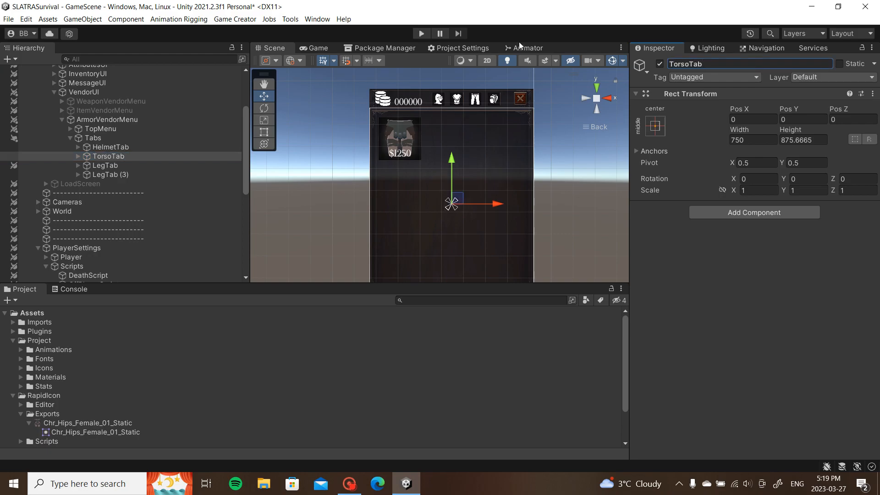
{"action": "left_click", "coordinate": [114, 176]}
{"action": "left_click", "coordinate": [690, 64]}
{"action": "type", "text": "BackTab"}
{"action": "key", "text": "Return"}
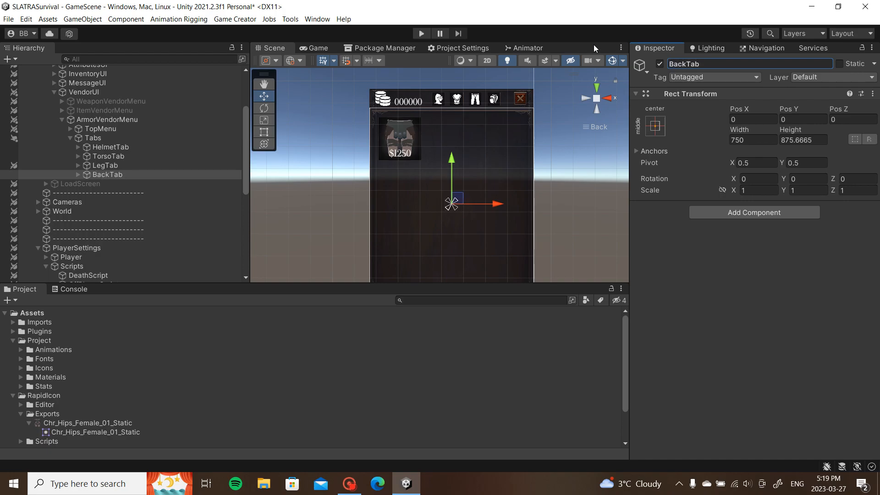
Step: On HelmetButton's nested Button, assign the new HelmetTab to its Set Active instruction and remove the WeaponTab and ItemsTab instructions
{"action": "left_click", "coordinate": [70, 129]}
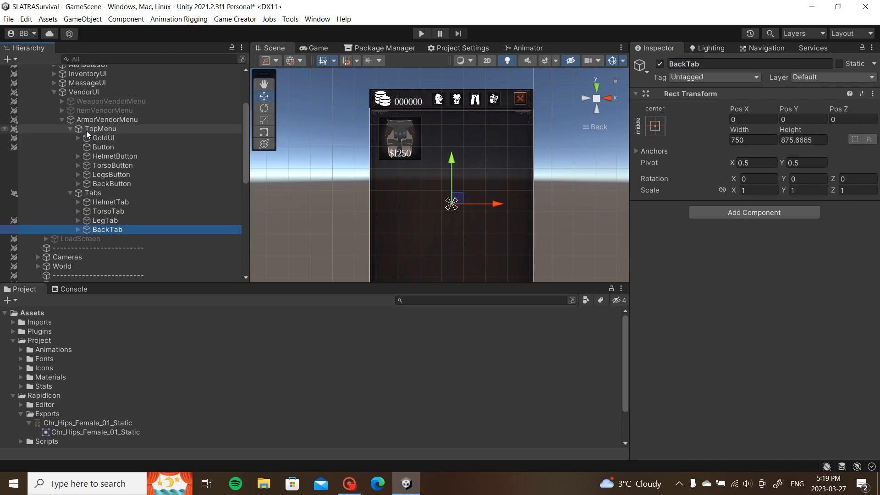
{"action": "left_click", "coordinate": [114, 156]}
{"action": "scroll", "coordinate": [707, 186], "scroll_direction": "down", "scroll_amount": 3}
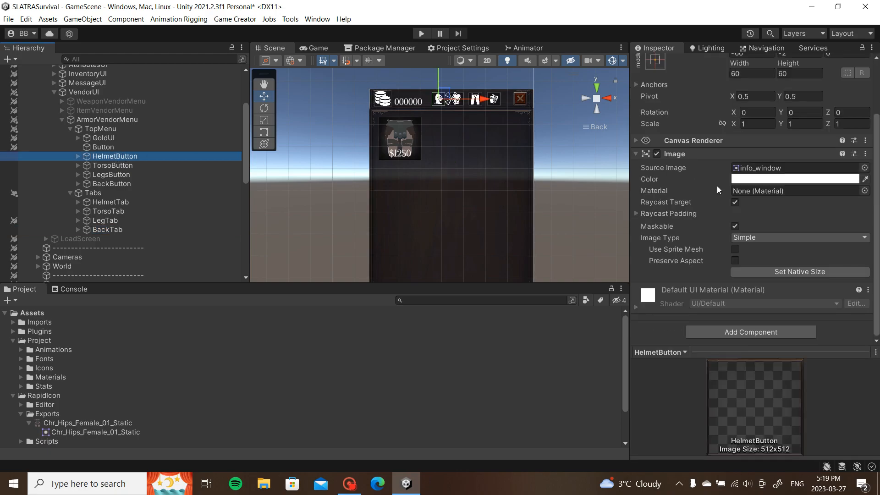
{"action": "left_click", "coordinate": [78, 156]}
{"action": "left_click", "coordinate": [111, 165]}
{"action": "scroll", "coordinate": [715, 197], "scroll_direction": "down", "scroll_amount": 5}
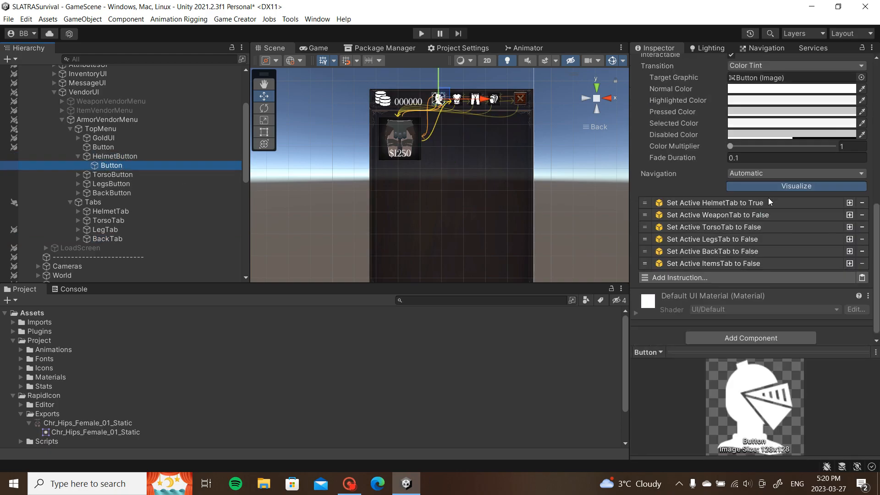
{"action": "left_click", "coordinate": [787, 200]}
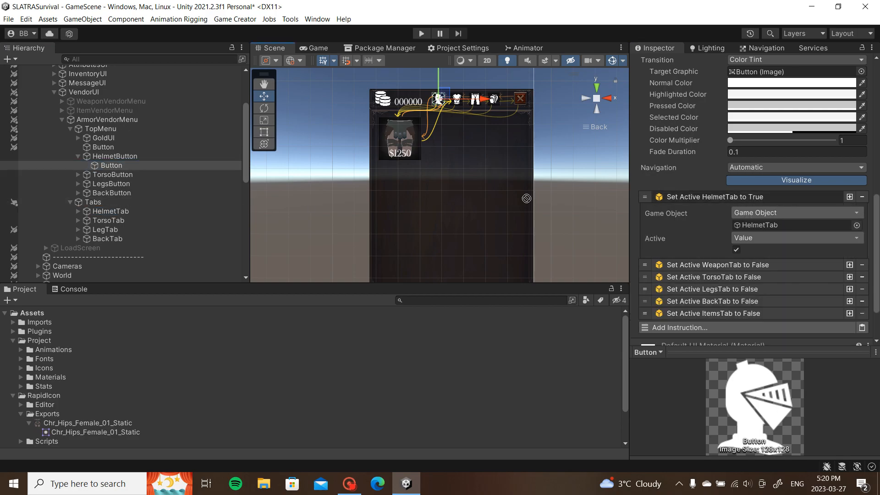
{"action": "left_click", "coordinate": [773, 200]}
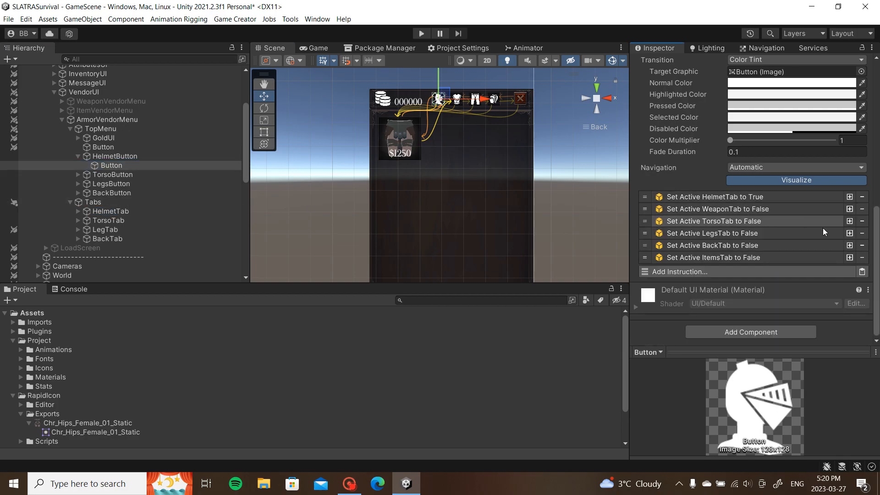
{"action": "left_click", "coordinate": [862, 208]}
{"action": "left_click", "coordinate": [862, 257]}
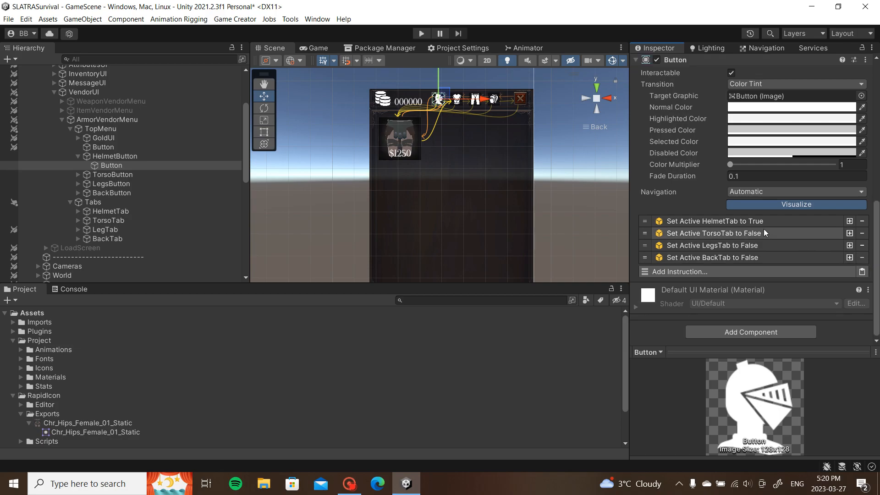
Step: On HelmetButton's nested Button, assign the new TorsoTab, LegTab and BackTab to the remaining Set Active instructions
{"action": "left_click", "coordinate": [763, 233]}
{"action": "left_click_drag", "start_coordinate": [108, 221], "coordinate": [760, 262]}
{"action": "left_click", "coordinate": [759, 233]}
{"action": "left_click", "coordinate": [748, 246]}
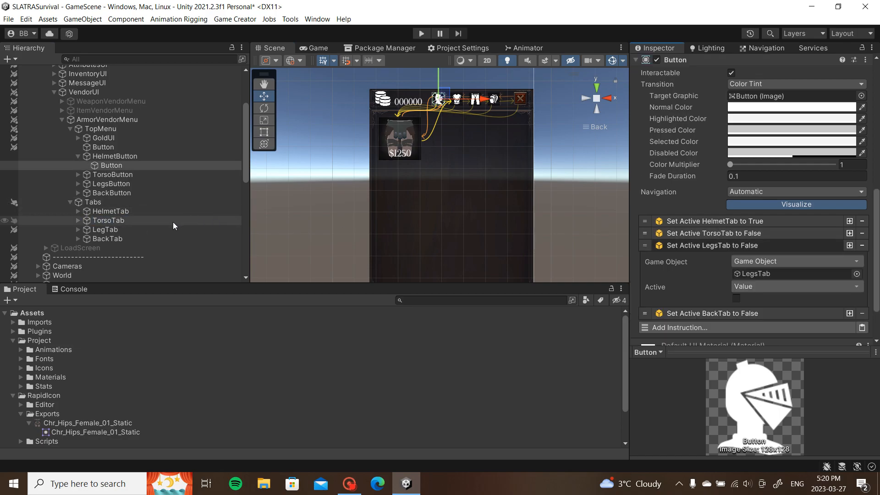
{"action": "left_click_drag", "start_coordinate": [163, 230], "coordinate": [744, 274]}
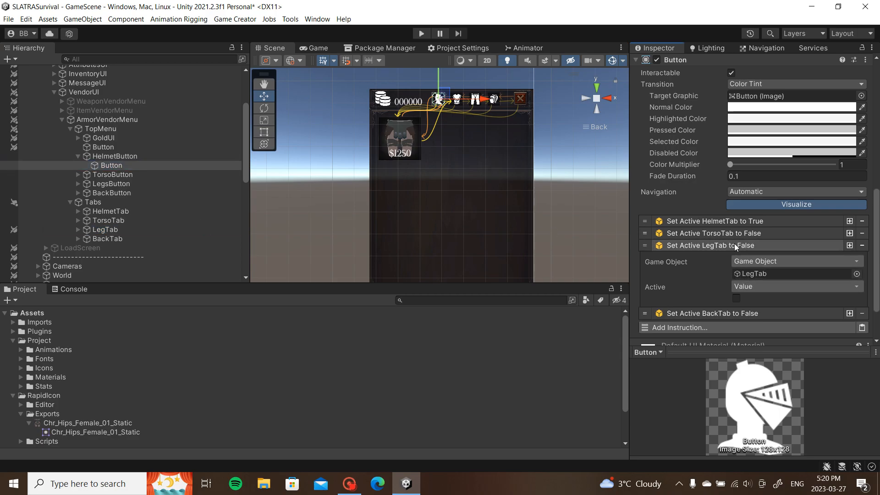
{"action": "left_click", "coordinate": [734, 246]}
{"action": "left_click", "coordinate": [734, 258]}
{"action": "left_click_drag", "start_coordinate": [127, 238], "coordinate": [744, 287]}
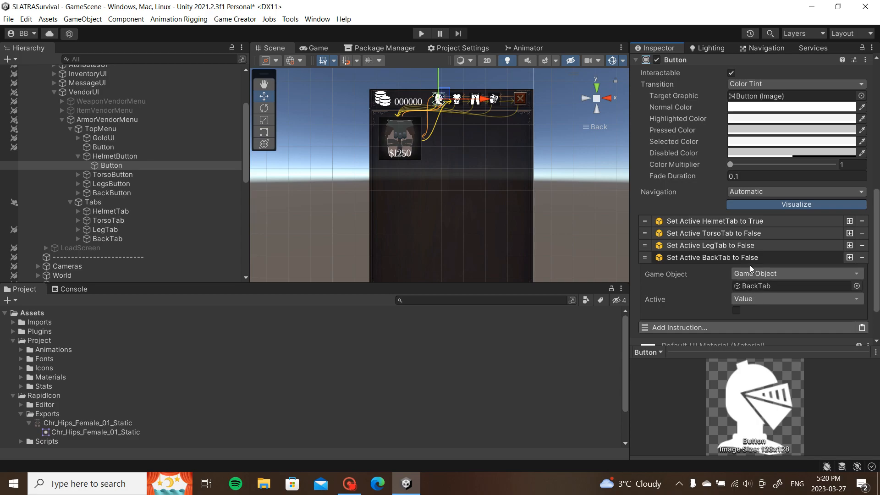
{"action": "left_click", "coordinate": [751, 259]}
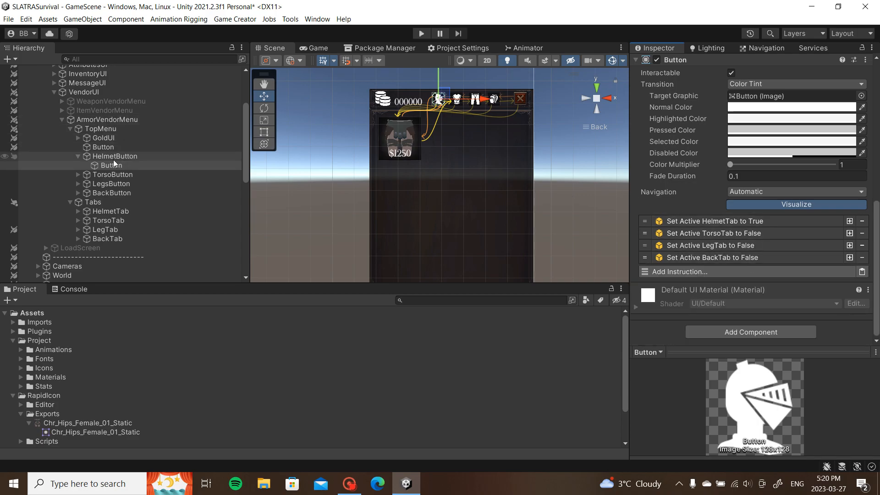
Step: Remove the WeaponTab and ItemsTab Set Active instructions from TorsoButton's nested Button
{"action": "left_click", "coordinate": [78, 155]}
{"action": "left_click", "coordinate": [78, 165]}
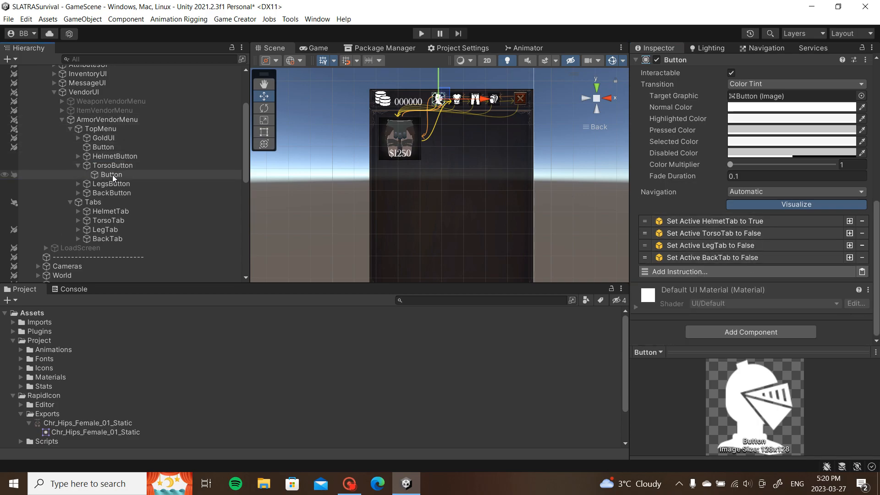
{"action": "left_click", "coordinate": [111, 175]}
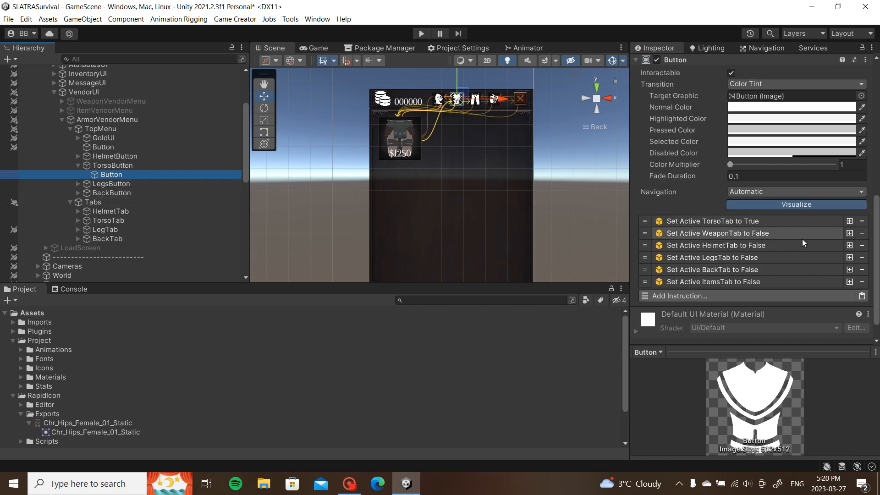
{"action": "left_click", "coordinate": [862, 234]}
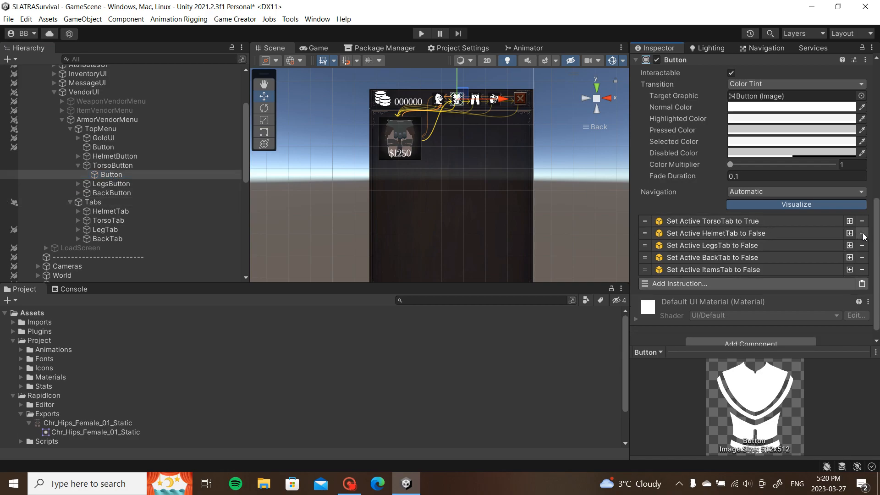
{"action": "left_click", "coordinate": [861, 269]}
Step: On TorsoButton's nested Button, assign the new TorsoTab, HelmetTab, LegTab and BackTab to the matching Set Active instructions
{"action": "left_click", "coordinate": [751, 221]}
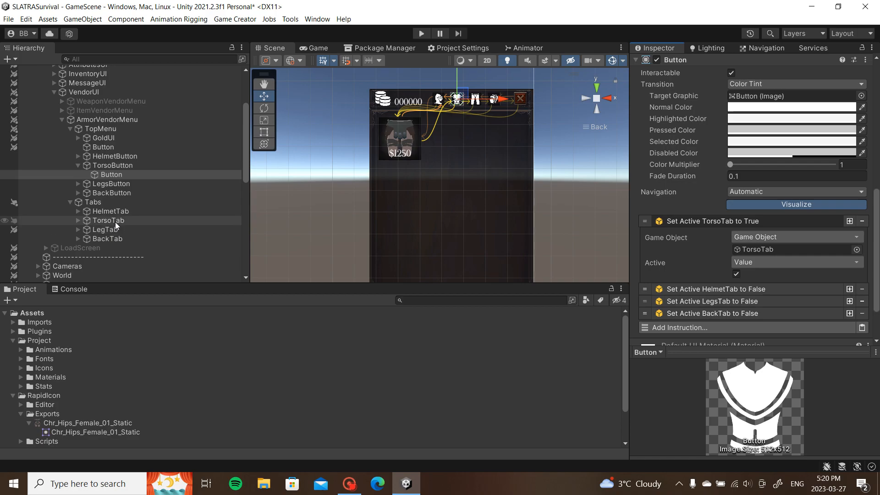
{"action": "left_click", "coordinate": [763, 222]}
{"action": "left_click", "coordinate": [748, 236]}
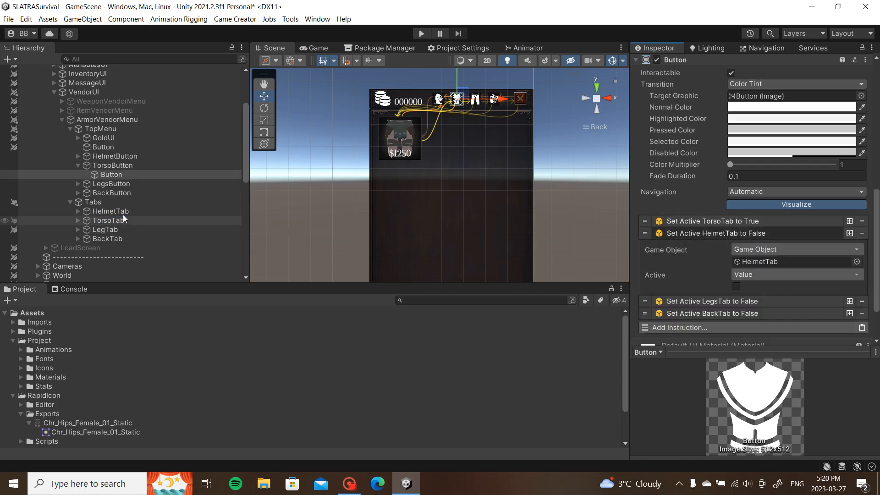
{"action": "left_click", "coordinate": [757, 233]}
{"action": "left_click", "coordinate": [752, 246]}
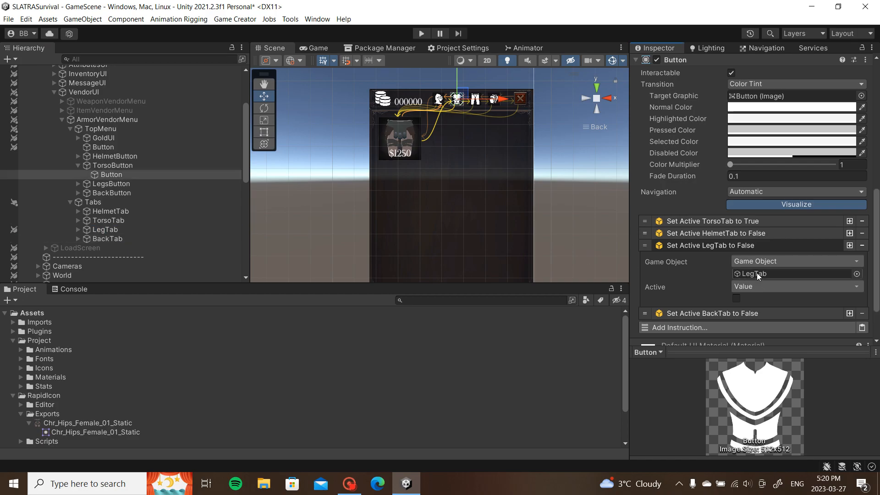
{"action": "left_click", "coordinate": [760, 248]}
{"action": "left_click", "coordinate": [754, 259]}
{"action": "left_click_drag", "start_coordinate": [108, 239], "coordinate": [759, 284]}
{"action": "left_click", "coordinate": [764, 258]}
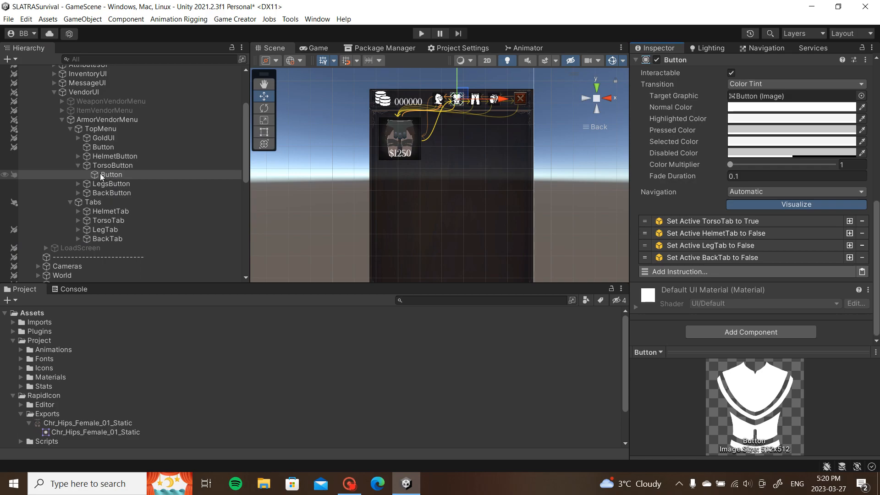
Step: Remove the WeaponTab and ItemsTab Set Active instructions from LegsButton's nested Button
{"action": "left_click", "coordinate": [78, 184]}
{"action": "left_click", "coordinate": [105, 192]}
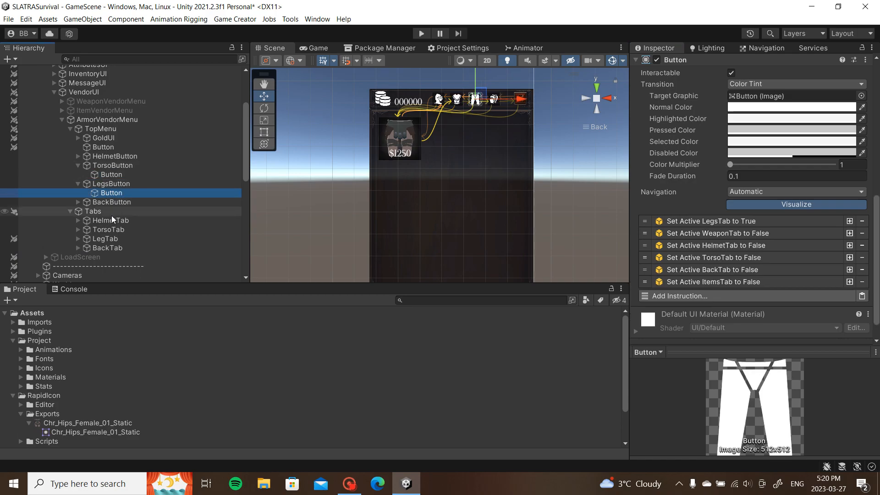
{"action": "left_click", "coordinate": [862, 233]}
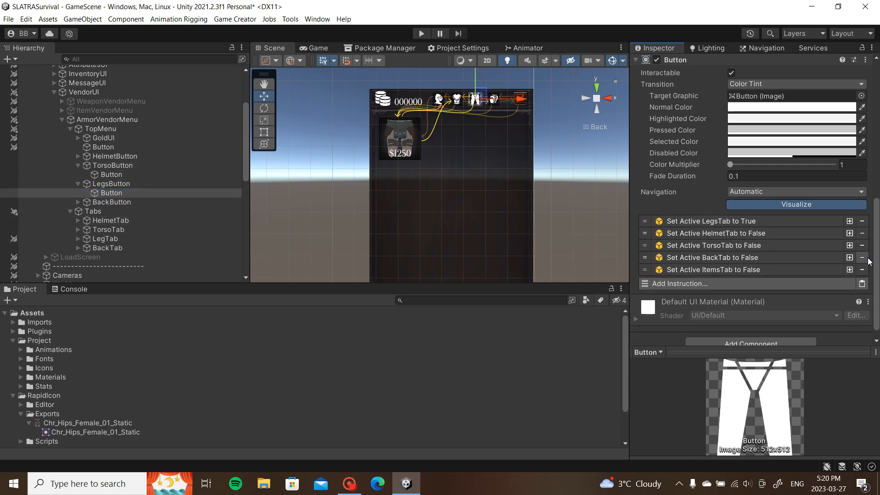
{"action": "left_click", "coordinate": [862, 269]}
Step: On LegsButton's nested Button, assign the new LegTab, HelmetTab, TorsoTab and BackTab to the matching Set Active instructions
{"action": "left_click", "coordinate": [729, 225]}
{"action": "left_click_drag", "start_coordinate": [108, 238], "coordinate": [762, 250]}
{"action": "left_click", "coordinate": [735, 221]}
{"action": "left_click", "coordinate": [712, 233]}
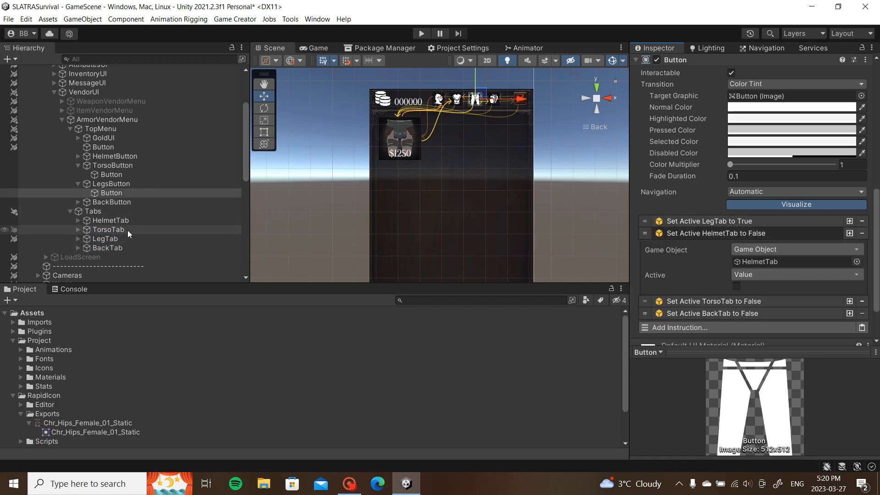
{"action": "left_click", "coordinate": [761, 234]}
{"action": "left_click", "coordinate": [757, 245]}
{"action": "left_click", "coordinate": [759, 273]}
{"action": "left_click", "coordinate": [758, 246]}
{"action": "left_click", "coordinate": [738, 257]}
{"action": "left_click", "coordinate": [779, 285]}
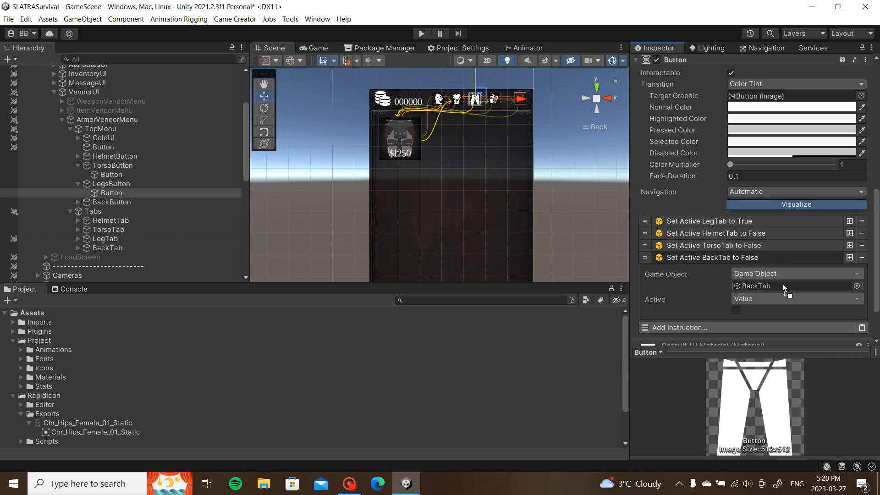
{"action": "left_click", "coordinate": [763, 258]}
Step: Remove the WeaponTab and ItemsTab Set Active instructions from BackButton's nested Button
{"action": "left_click", "coordinate": [78, 202]}
{"action": "left_click", "coordinate": [108, 211]}
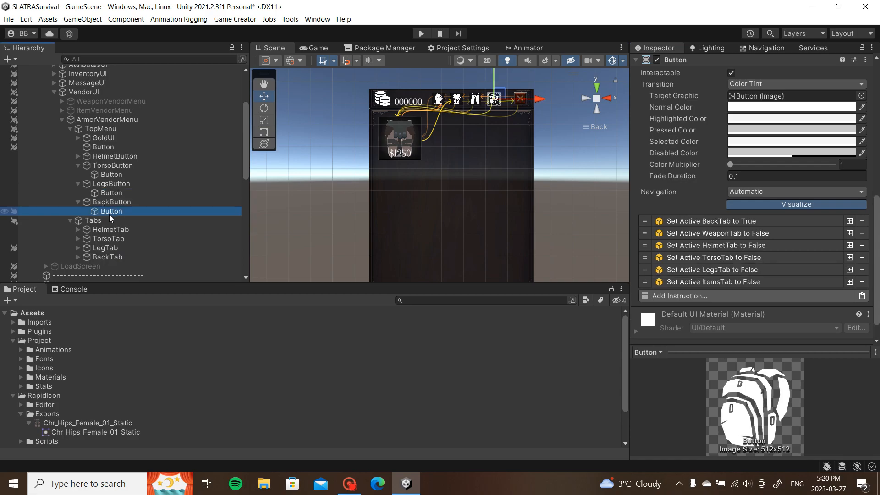
{"action": "left_click", "coordinate": [862, 269]}
Step: On BackButton's nested Button, assign the new BackTab, HelmetTab, TorsoTab and LegTab to the matching Set Active instructions
{"action": "left_click", "coordinate": [710, 221]}
{"action": "mouse_move", "coordinate": [107, 257]}
{"action": "left_mouse_down"}
{"action": "mouse_move", "coordinate": [284, 239]}
{"action": "mouse_move", "coordinate": [763, 249]}
{"action": "left_mouse_up"}
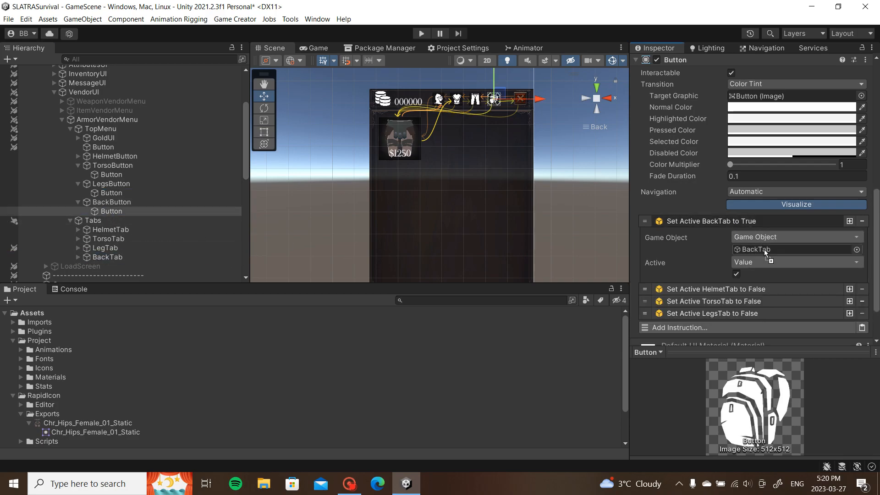
{"action": "left_click", "coordinate": [754, 222]}
{"action": "left_click", "coordinate": [725, 234]}
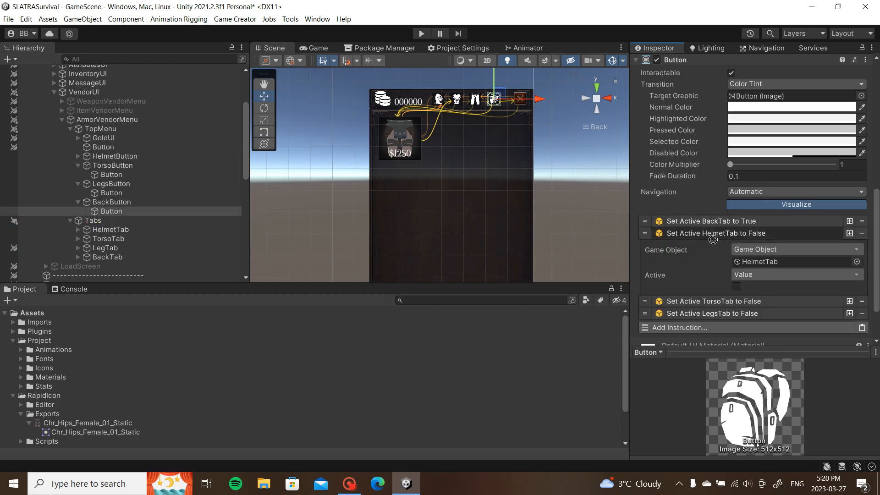
{"action": "left_click", "coordinate": [751, 232]}
{"action": "left_click", "coordinate": [682, 245]}
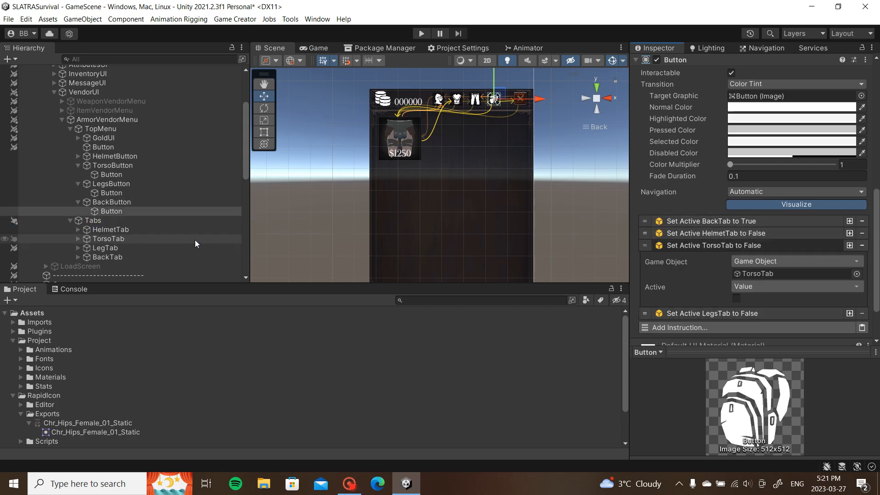
{"action": "left_click", "coordinate": [750, 246]}
{"action": "left_click", "coordinate": [738, 259]}
{"action": "left_click_drag", "start_coordinate": [170, 248], "coordinate": [755, 287]}
{"action": "left_click", "coordinate": [756, 259]}
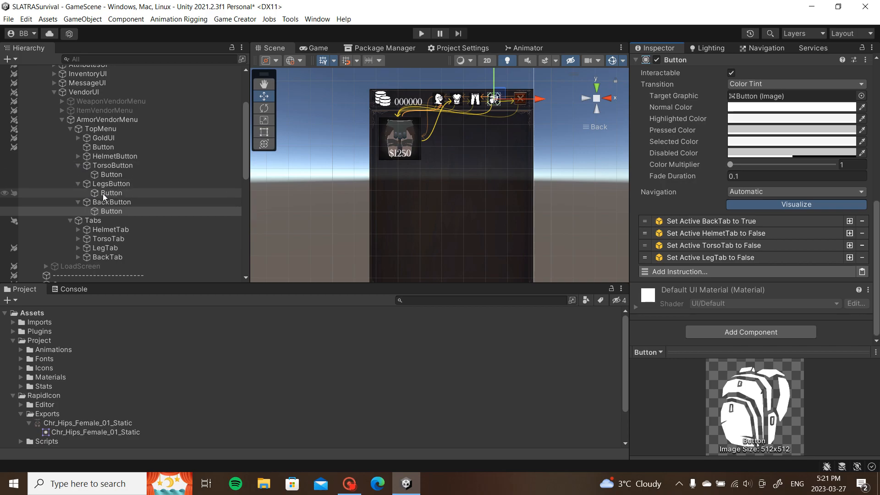
Step: Delete the PurchaseLegs (1) objects inside HelmetTab, TorsoTab and BackTab, keeping the one in LegTab
{"action": "left_click", "coordinate": [78, 201]}
{"action": "left_click", "coordinate": [78, 183]}
{"action": "left_click", "coordinate": [78, 165]}
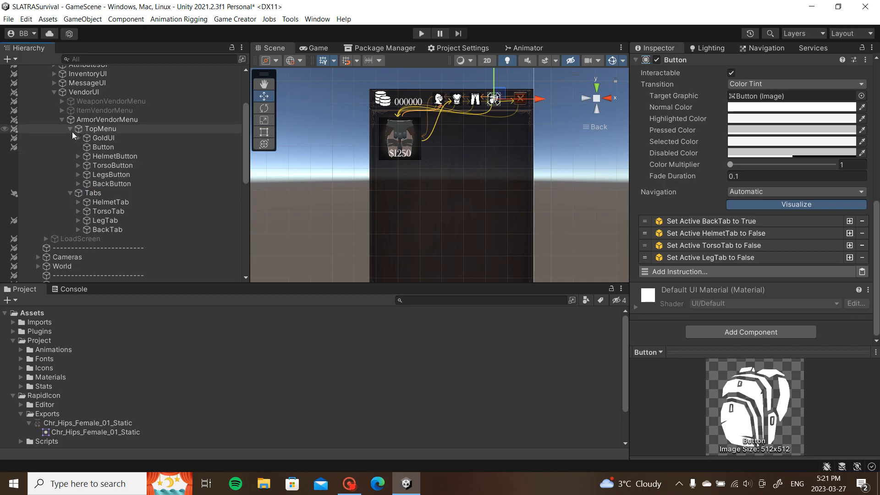
{"action": "left_click", "coordinate": [76, 229]}
{"action": "left_click", "coordinate": [81, 211]}
{"action": "left_click", "coordinate": [77, 210]}
{"action": "left_click", "coordinate": [77, 202]}
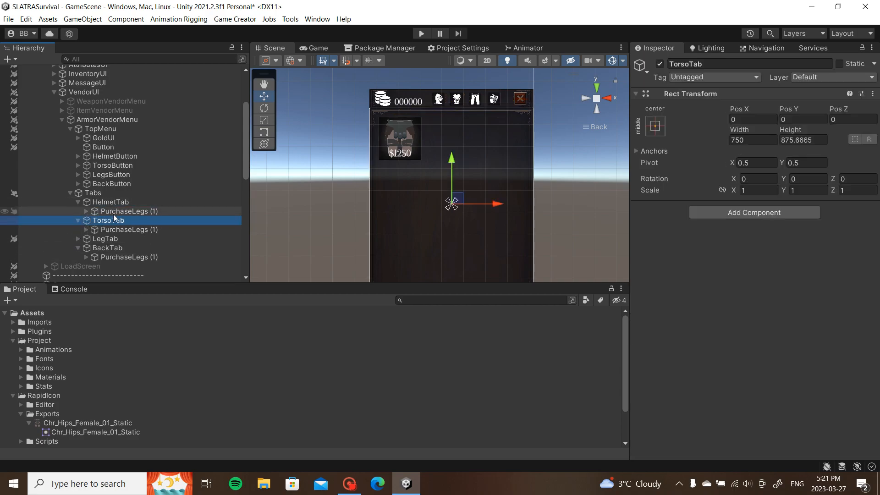
{"action": "left_click", "coordinate": [113, 212]}
{"action": "left_click", "coordinate": [140, 230], "text": "ctrl"}
{"action": "left_click", "coordinate": [142, 257], "text": "ctrl"}
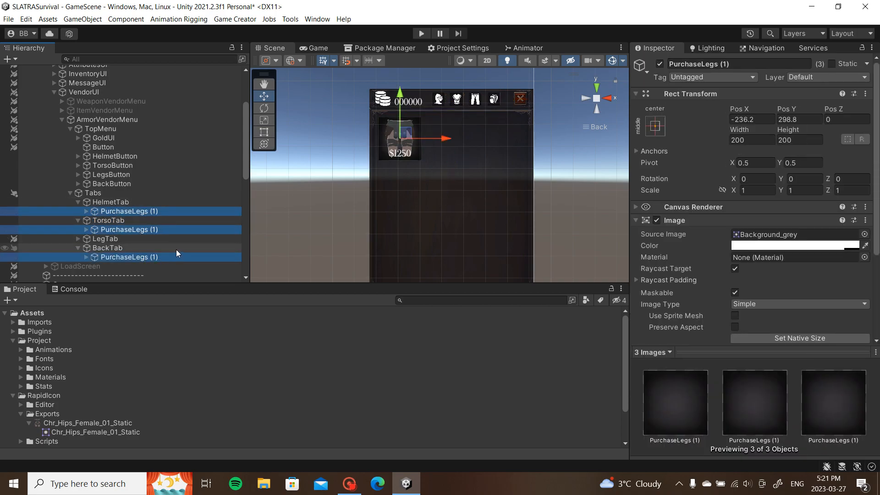
{"action": "key", "text": "Delete"}
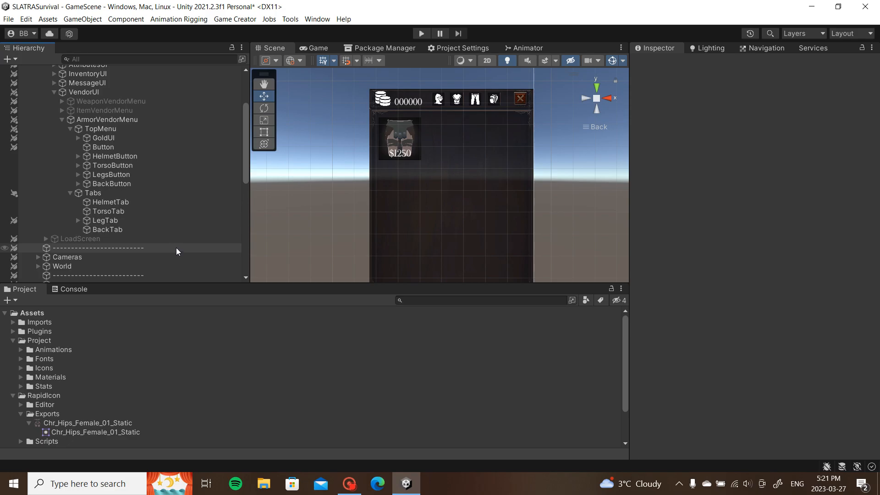
Step: Deactivate TorsoTab, LegTab and BackTab, leaving only HelmetTab active inside Tabs
{"action": "left_click", "coordinate": [105, 229]}
{"action": "left_click", "coordinate": [112, 212], "text": "ctrl"}
{"action": "left_click", "coordinate": [115, 204], "text": "ctrl"}
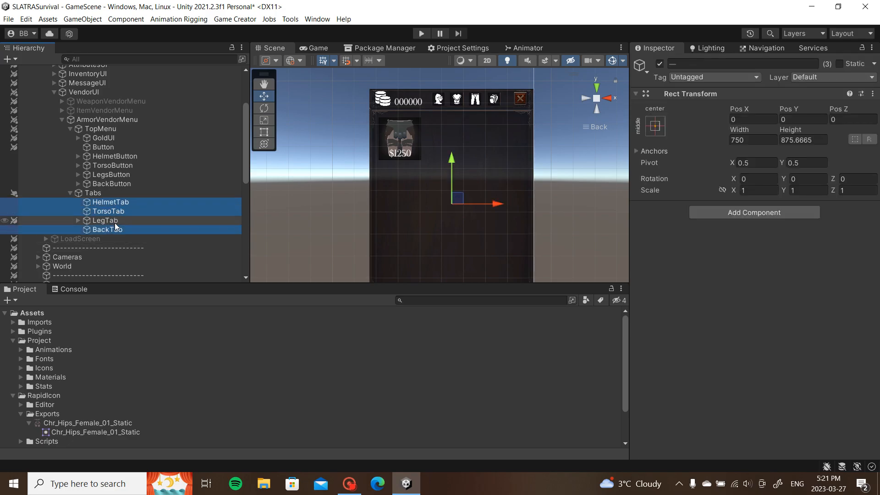
{"action": "left_click", "coordinate": [110, 229]}
{"action": "left_click", "coordinate": [108, 211]}
{"action": "left_click", "coordinate": [115, 227], "text": "shift"}
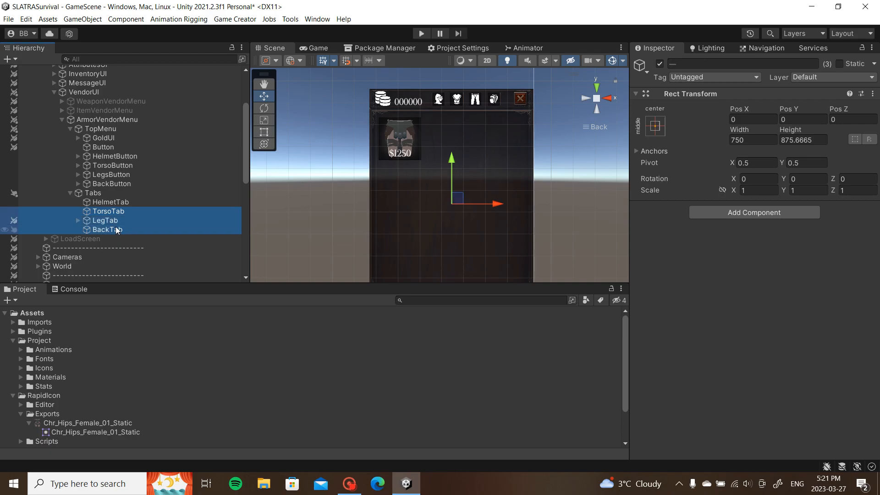
{"action": "key", "text": "alt+shift+a"}
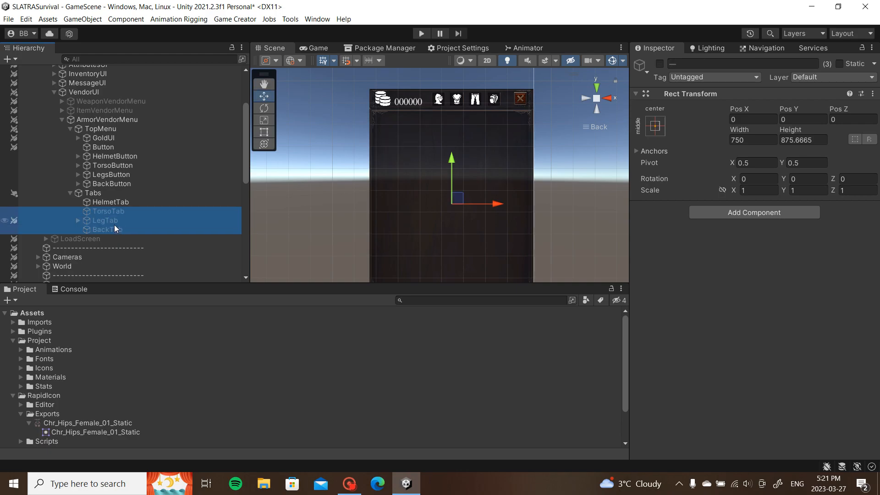
Step: Deactivate ArmorVendorMenu under VendorUI and save the scene
{"action": "left_click", "coordinate": [68, 129]}
{"action": "left_click", "coordinate": [86, 120]}
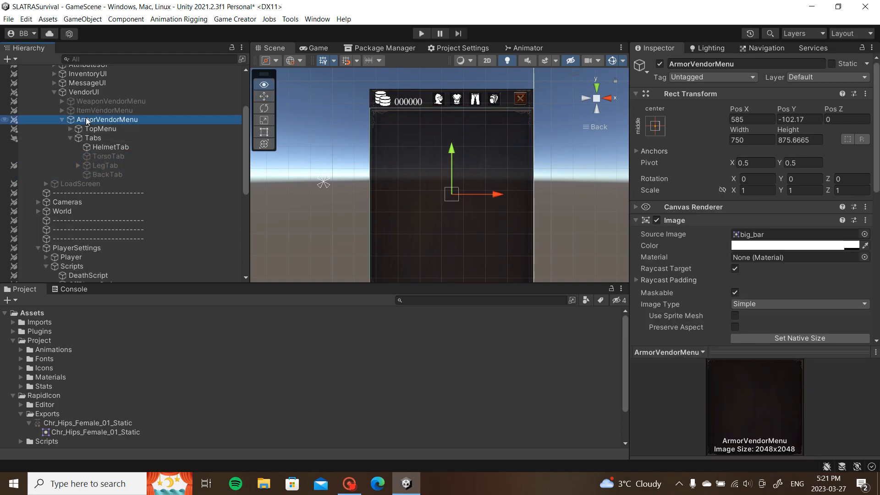
{"action": "key", "text": "alt+shift+a"}
{"action": "left_click", "coordinate": [62, 119]}
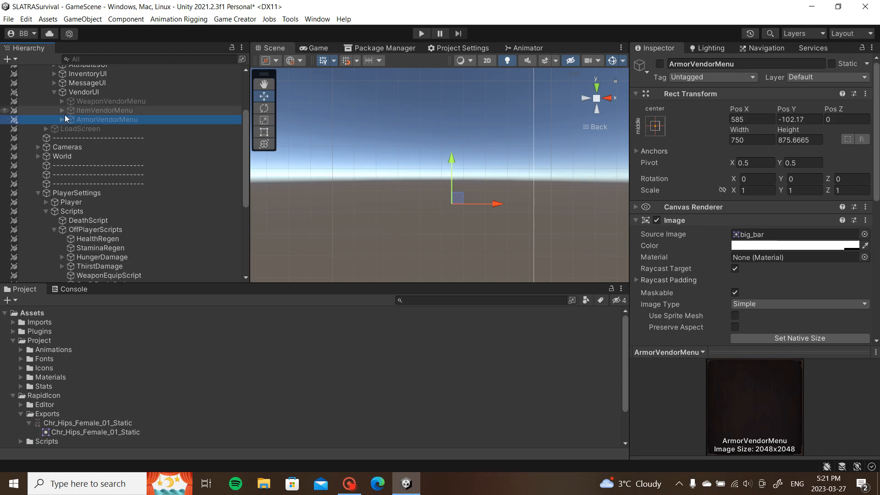
{"action": "scroll", "coordinate": [66, 115], "scroll_direction": "up", "scroll_amount": 3}
{"action": "scroll", "coordinate": [399, 180], "scroll_direction": "down", "scroll_amount": 10}
{"action": "middle_click_drag", "start_coordinate": [399, 180], "coordinate": [445, 190]}
{"action": "scroll", "coordinate": [433, 183], "scroll_direction": "up", "scroll_amount": 8}
{"action": "key", "text": "ctrl+s"}
{"action": "scroll", "coordinate": [445, 200], "scroll_direction": "down", "scroll_amount": 2}
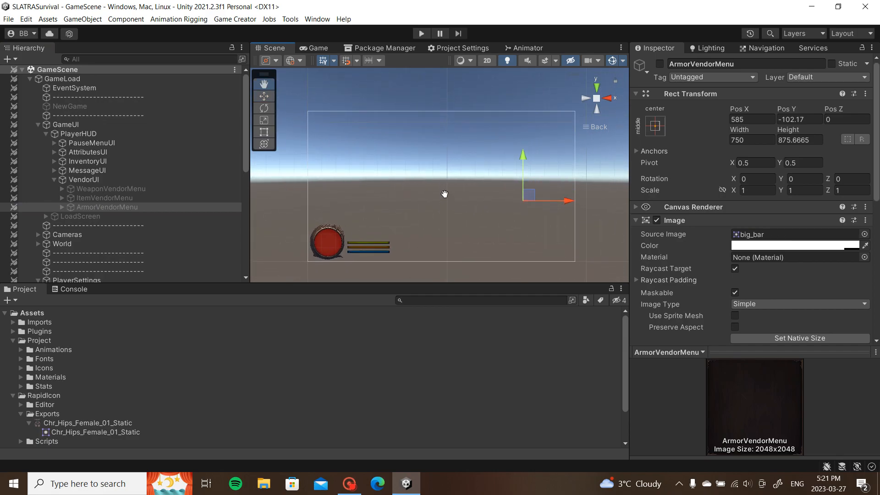
Step: Run the game in the Game view and open the armor vendor's menu at the market stall
{"action": "left_click", "coordinate": [316, 48]}
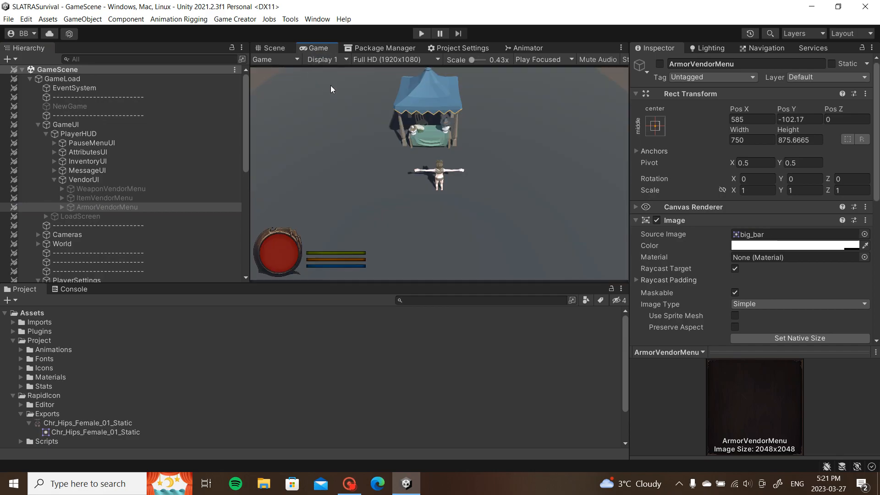
{"action": "left_click", "coordinate": [420, 34]}
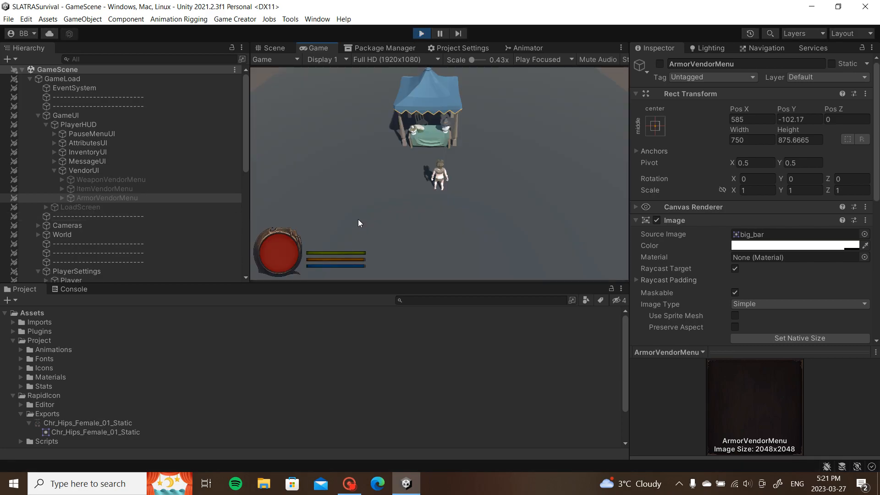
{"action": "left_click", "coordinate": [429, 133]}
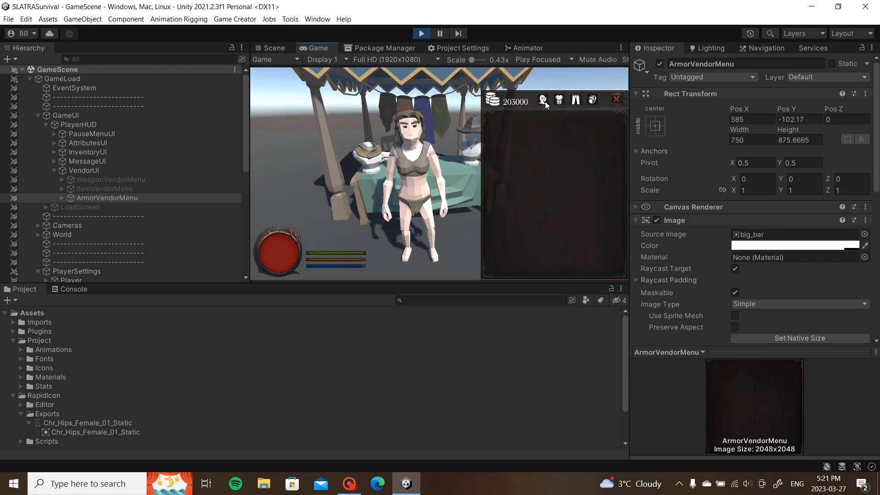
Step: Test the vendor menu by switching to the legs tab and buying the leg piece, and close the menu to move the character
{"action": "left_click", "coordinate": [575, 99]}
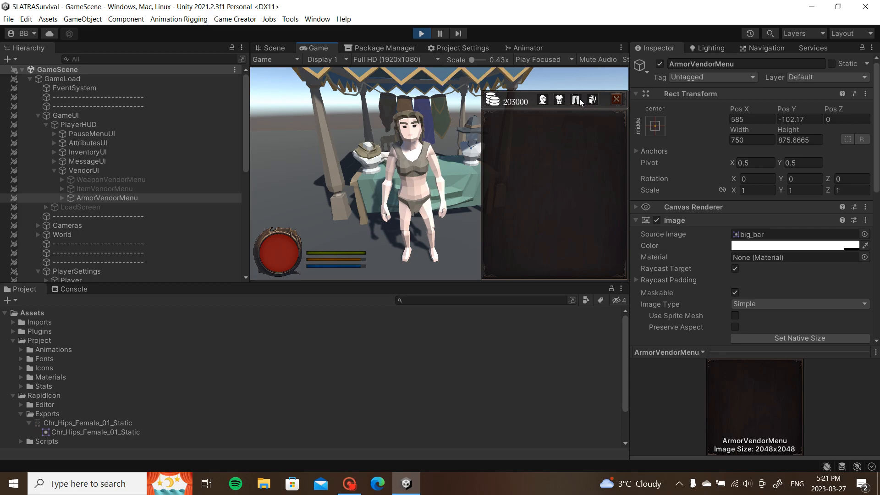
{"action": "left_click", "coordinate": [508, 135]}
{"action": "left_click", "coordinate": [615, 99]}
{"action": "left_click", "coordinate": [425, 244]}
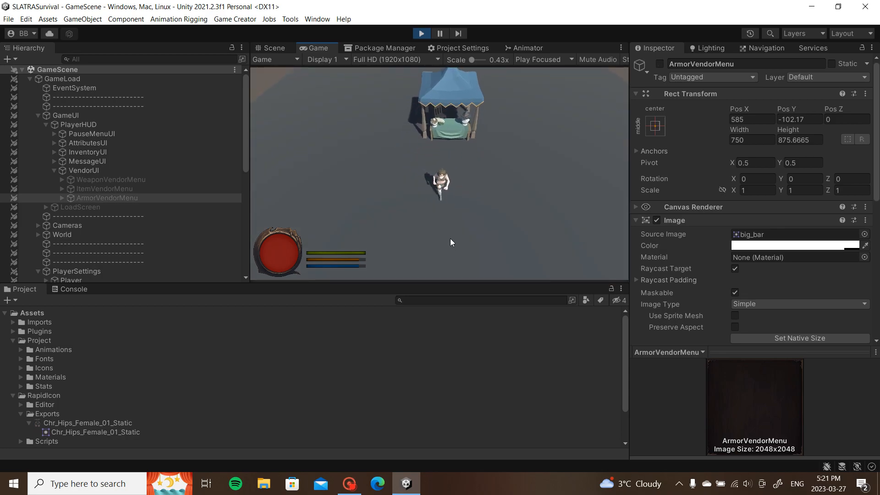
Step: Check the character's inventory in the running game and move the character away from the armor stall
{"action": "key", "text": "i"}
{"action": "key", "text": "i"}
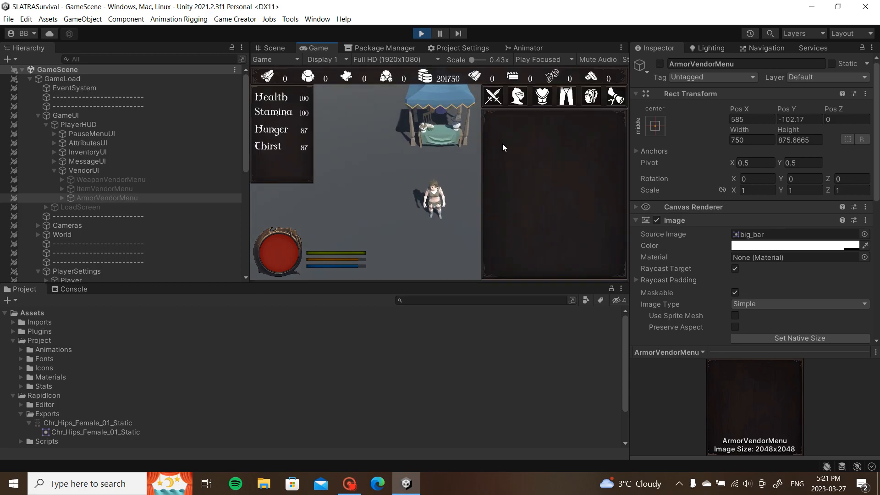
{"action": "left_click", "coordinate": [383, 246]}
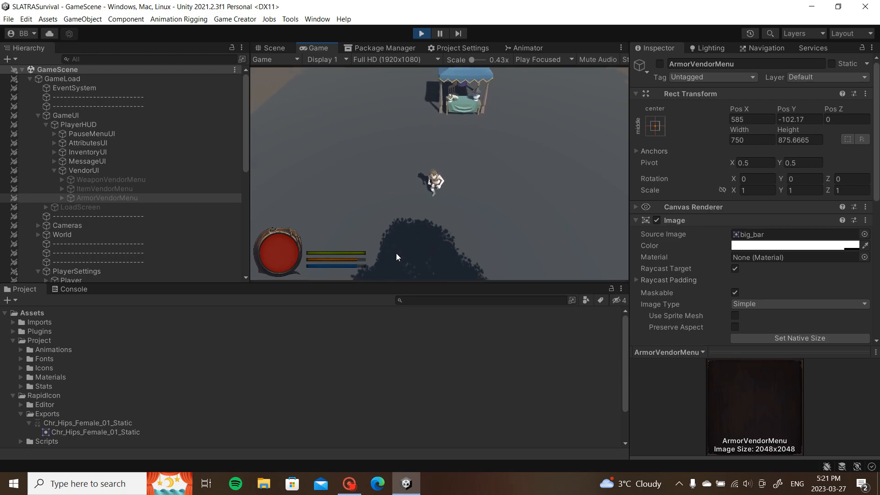
Step: Test the weapon vendor at the green stall by buying the $2750 sword and closing the menu
{"action": "mouse_move", "coordinate": [390, 260]}
{"action": "left_mouse_down"}
{"action": "mouse_move", "coordinate": [405, 267]}
{"action": "mouse_move", "coordinate": [400, 197]}
{"action": "mouse_move", "coordinate": [411, 223]}
{"action": "mouse_move", "coordinate": [414, 216]}
{"action": "left_mouse_up"}
{"action": "left_click", "coordinate": [406, 189]}
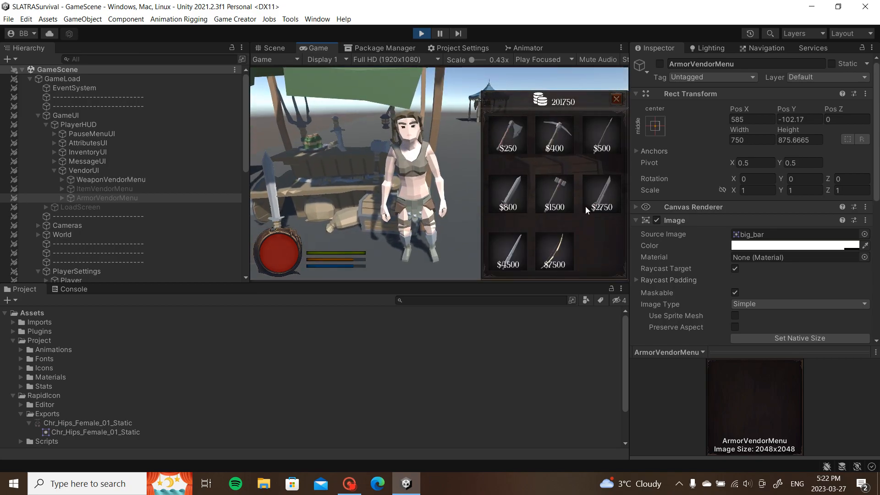
{"action": "left_click", "coordinate": [616, 100]}
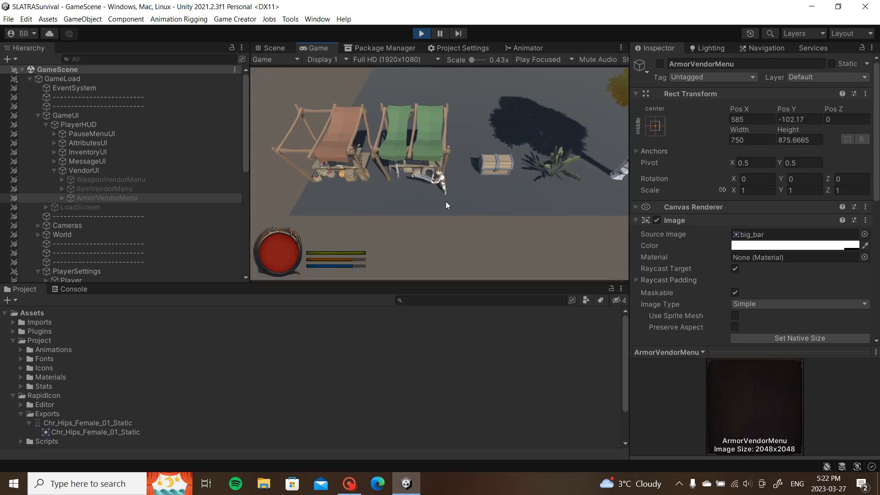
Step: Test the item vendor by buying one of each of the four consumables priced $25, $40, $150 and $200, and close the menu
{"action": "left_click", "coordinate": [333, 193]}
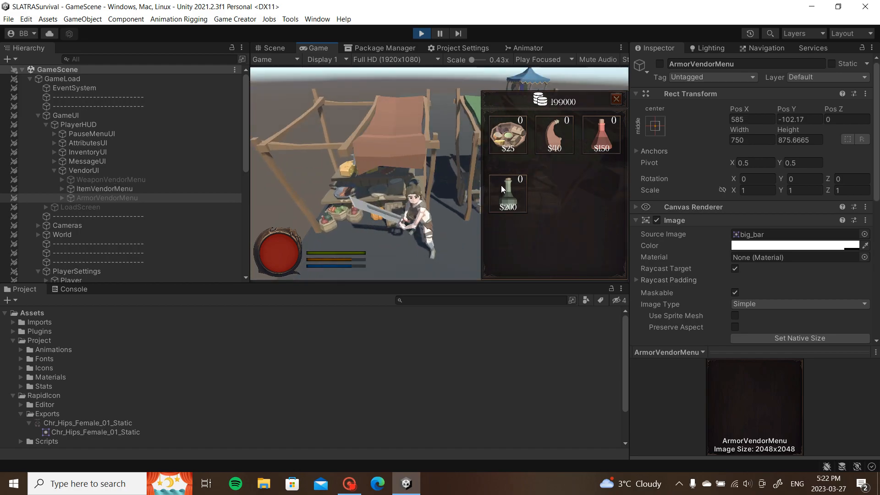
{"action": "left_click", "coordinate": [501, 185]}
{"action": "left_click", "coordinate": [508, 137]}
{"action": "left_click", "coordinate": [554, 137]}
{"action": "left_click", "coordinate": [604, 139]}
{"action": "left_click", "coordinate": [616, 100]}
{"action": "left_click", "coordinate": [559, 146]}
{"action": "left_click", "coordinate": [616, 97]}
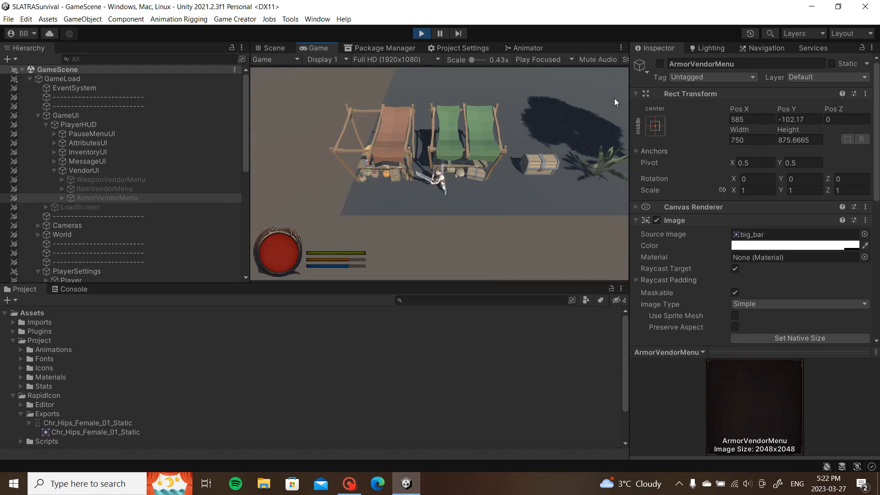
Step: Test looting the chest beside the green stall and move the character past the plant and birch tree
{"action": "left_click", "coordinate": [504, 168]}
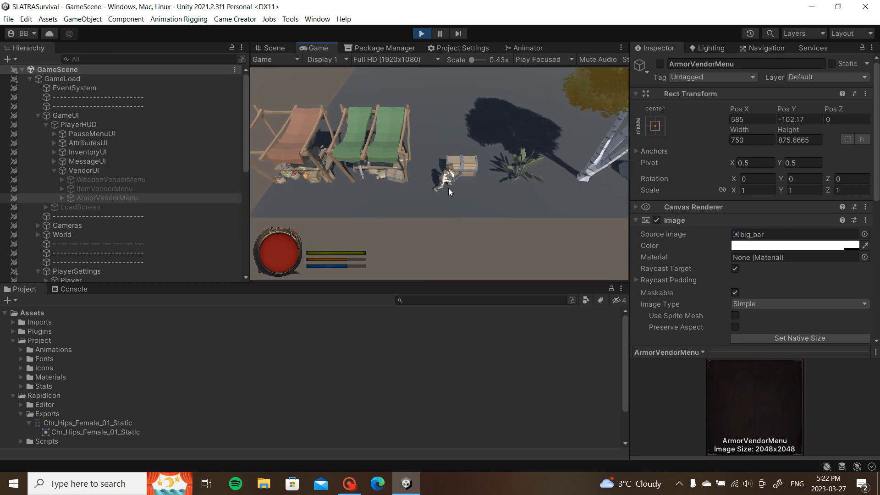
{"action": "left_click", "coordinate": [495, 176]}
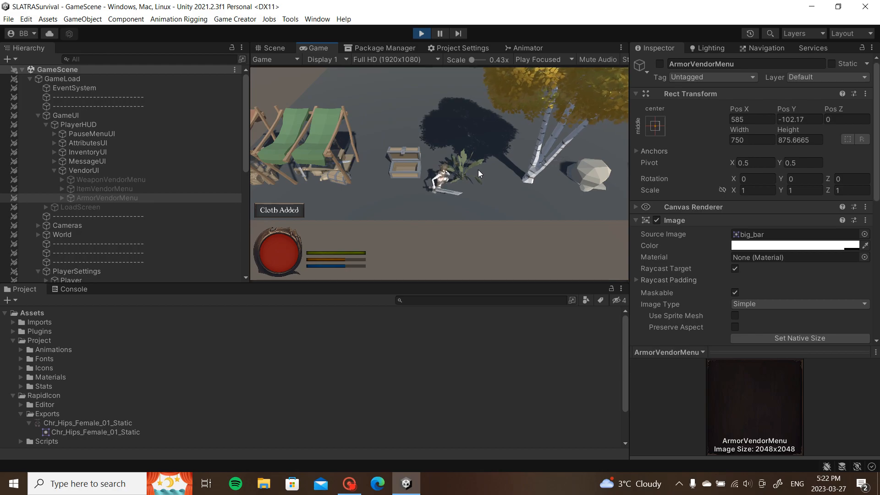
{"action": "left_click", "coordinate": [516, 197]}
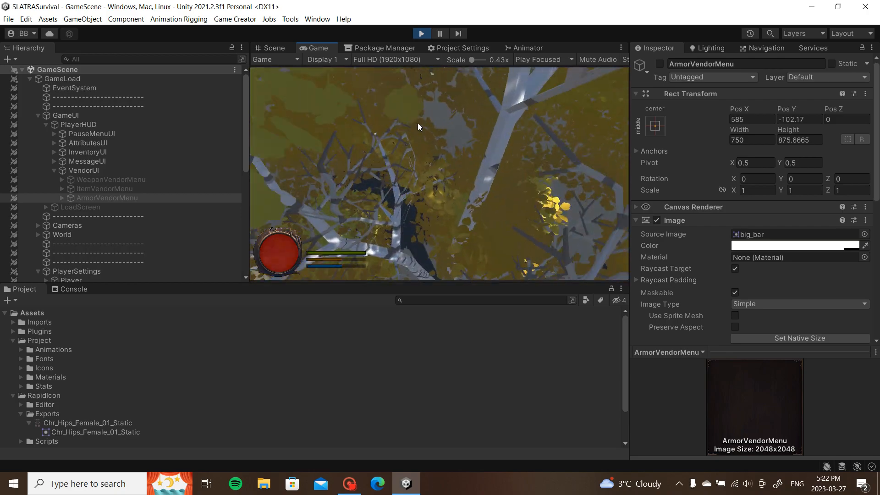
Step: Try the Cheat Menu option in the pause menu, and check the purchased items in the inventory before moving on
{"action": "key", "text": "Escape"}
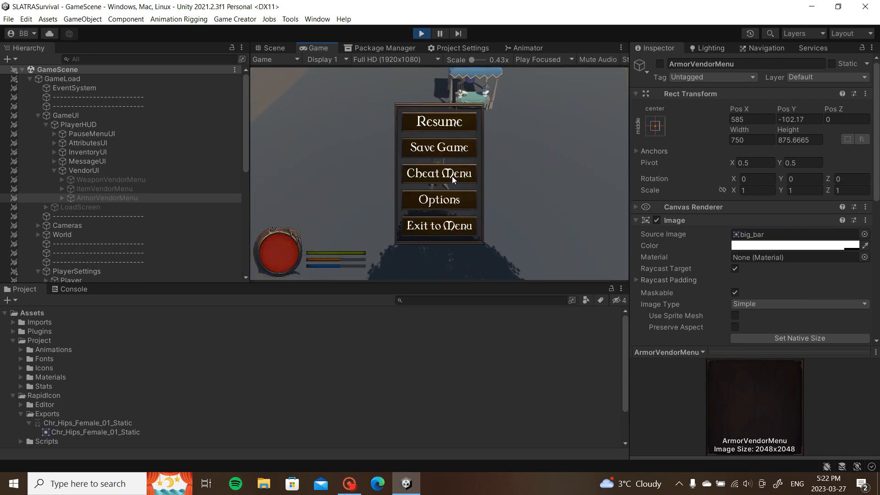
{"action": "left_click", "coordinate": [454, 172]}
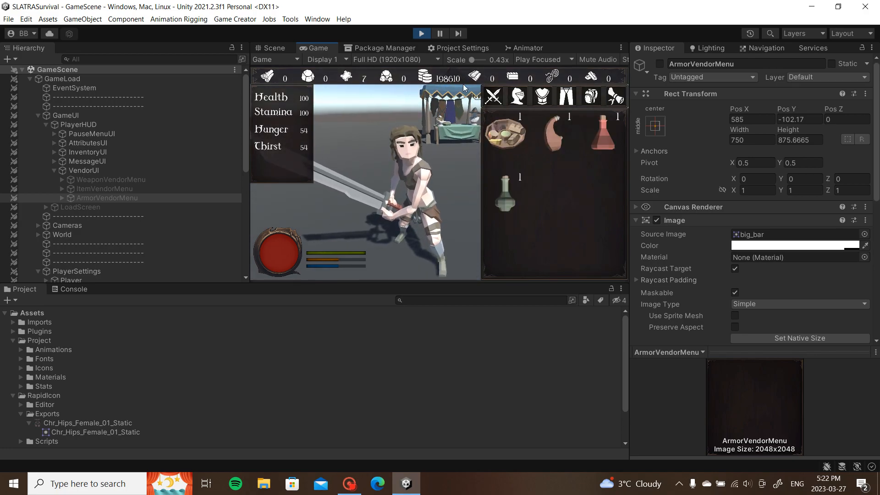
{"action": "key", "text": "i"}
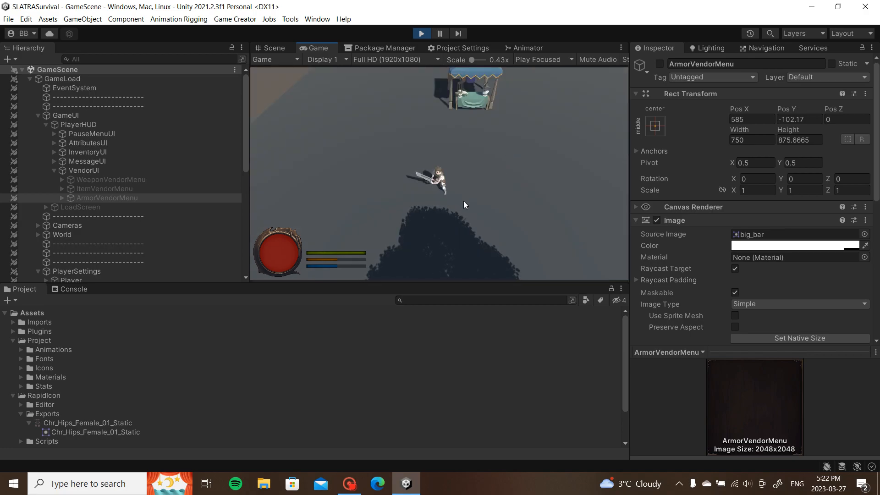
{"action": "key", "text": "space"}
{"action": "left_click", "coordinate": [458, 139]}
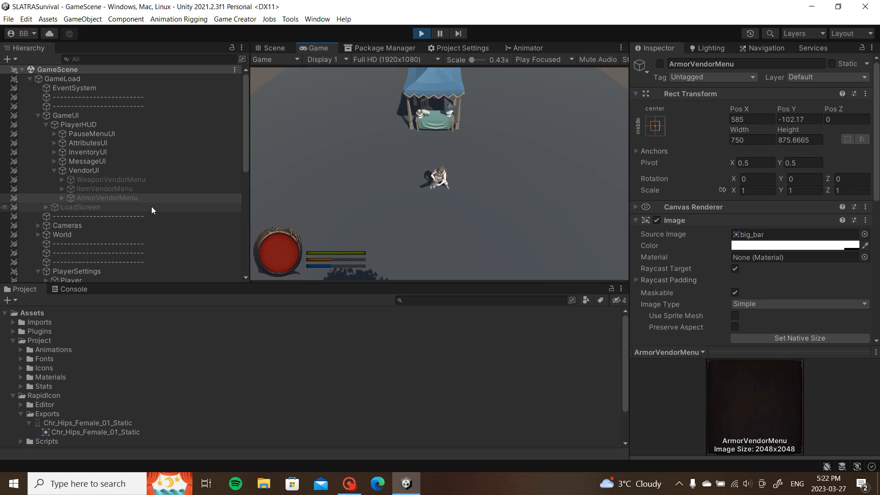
Step: Collapse VendorUI and look through the Hierarchy from PlayerSettings down to the vendor objects
{"action": "left_click", "coordinate": [54, 171]}
{"action": "scroll", "coordinate": [69, 211], "scroll_direction": "down", "scroll_amount": 10}
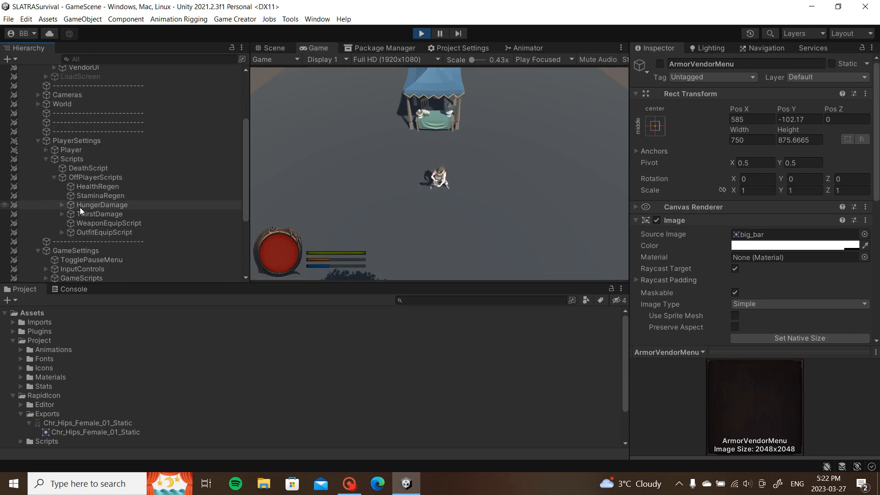
{"action": "scroll", "coordinate": [94, 224], "scroll_direction": "up", "scroll_amount": 10}
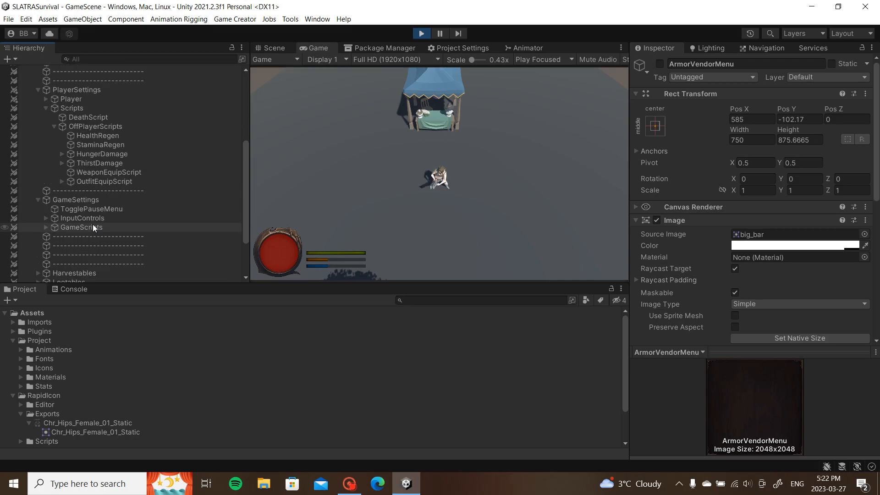
{"action": "scroll", "coordinate": [94, 219], "scroll_direction": "down", "scroll_amount": 6}
{"action": "scroll", "coordinate": [99, 155], "scroll_direction": "up", "scroll_amount": 6}
{"action": "scroll", "coordinate": [97, 193], "scroll_direction": "down", "scroll_amount": 3}
{"action": "scroll", "coordinate": [97, 193], "scroll_direction": "down", "scroll_amount": 5}
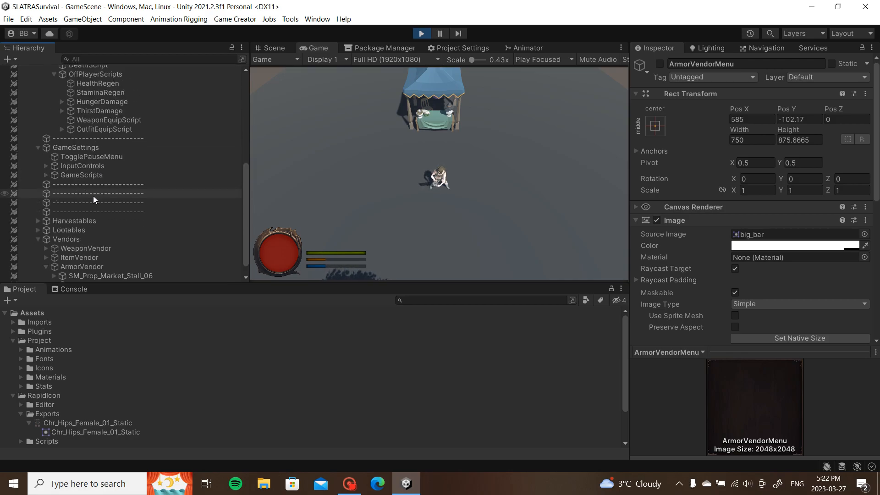
Step: Test moving the character with the equipped sword around the armor vendor's blue stall
{"action": "left_click", "coordinate": [404, 176]}
{"action": "left_click", "coordinate": [372, 143]}
{"action": "left_click", "coordinate": [458, 205]}
{"action": "left_click", "coordinate": [514, 177]}
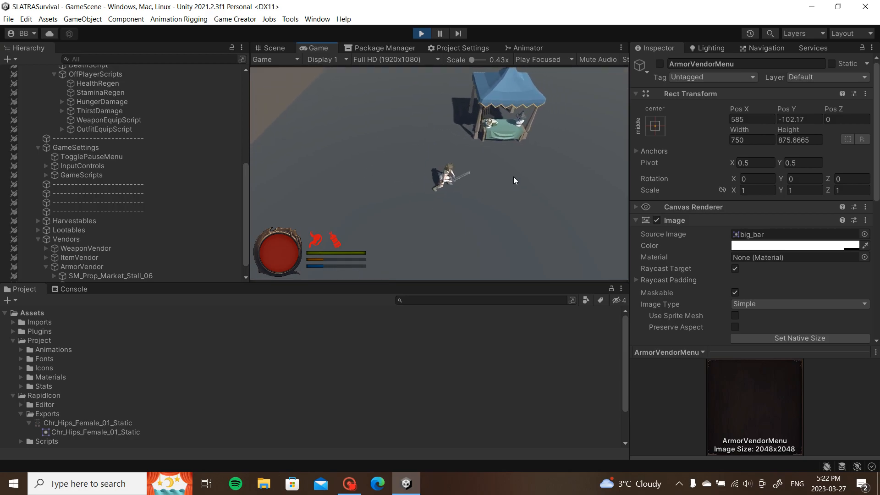
{"action": "left_click", "coordinate": [449, 206]}
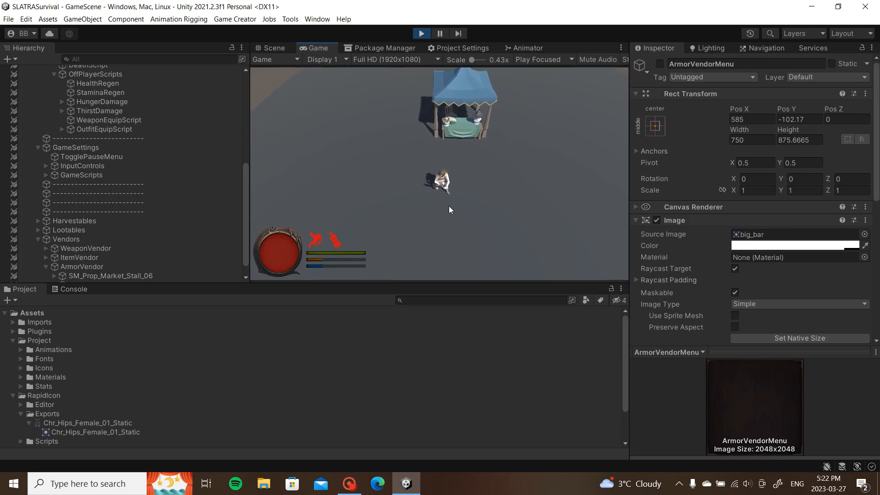
{"action": "left_click", "coordinate": [413, 166]}
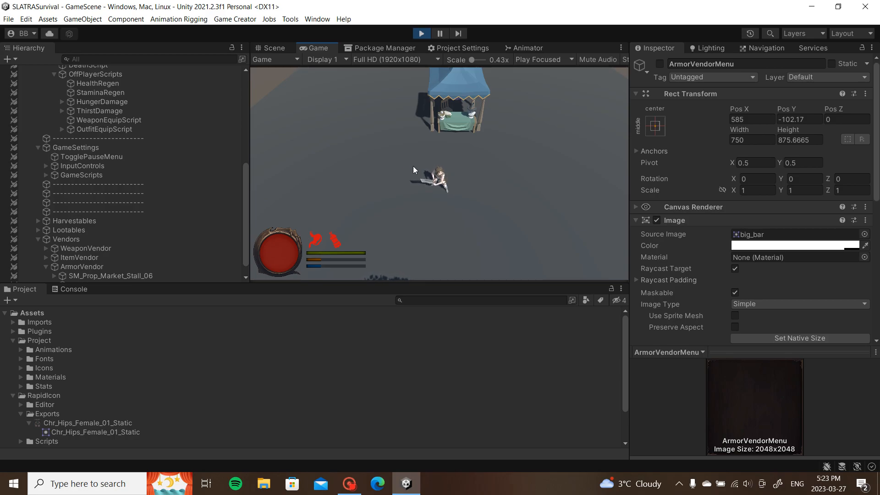
{"action": "left_click", "coordinate": [441, 202]}
Step: Open the armor vendor's menu, switch it from the legs tab to the torso tab, and stop the game
{"action": "left_click", "coordinate": [495, 142]}
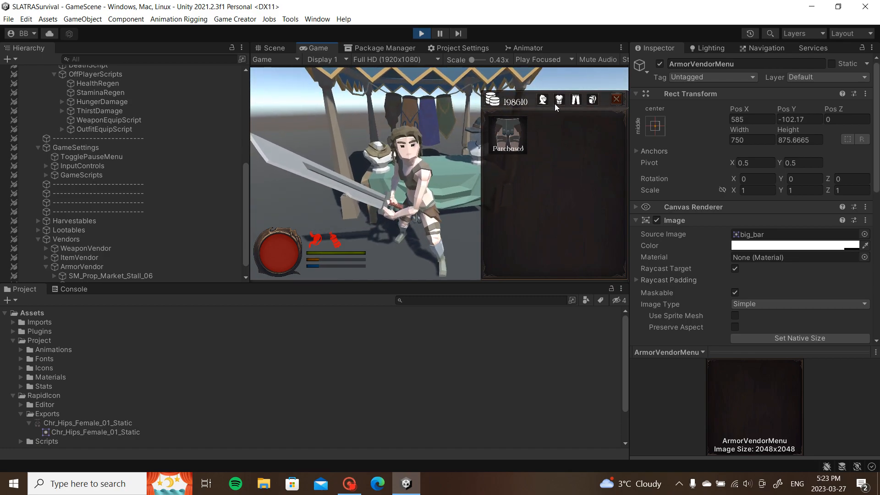
{"action": "left_click", "coordinate": [557, 103]}
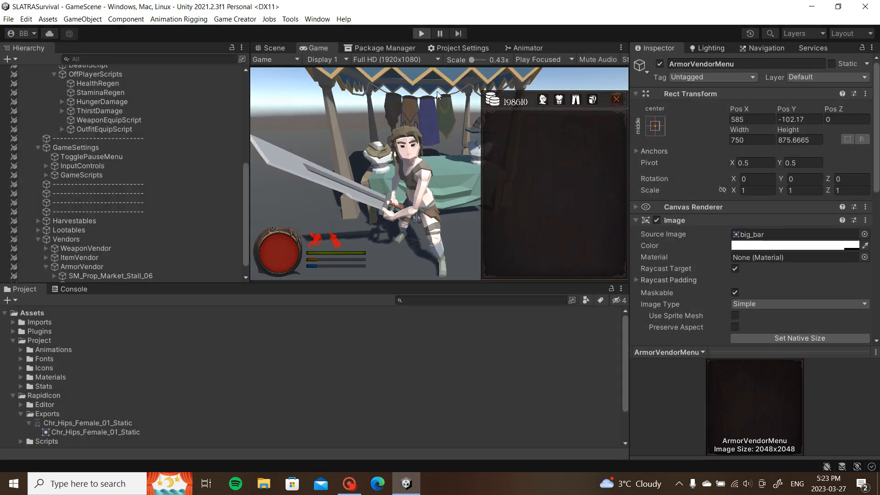
{"action": "left_click", "coordinate": [616, 100]}
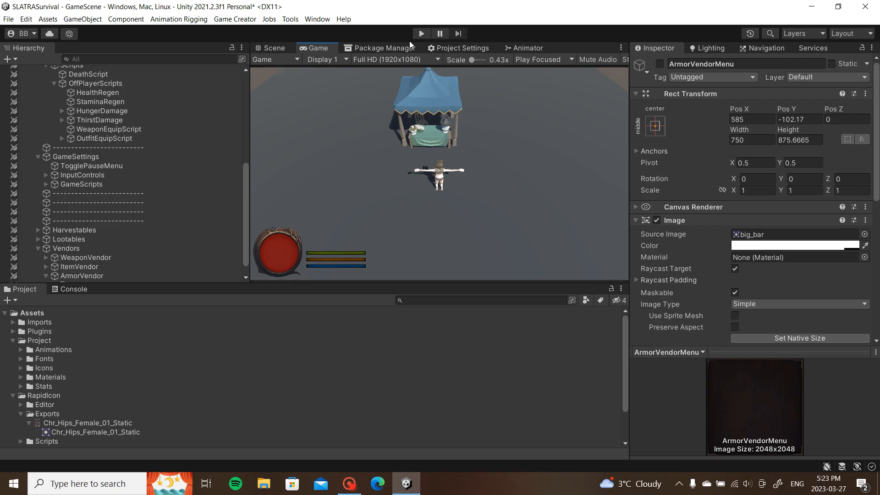
Step: Save the scene and collapse the PlayerSettings, GameSettings, Vendors and GameUI groups in the Hierarchy
{"action": "key", "text": "ctrl+s"}
{"action": "left_click", "coordinate": [354, 482]}
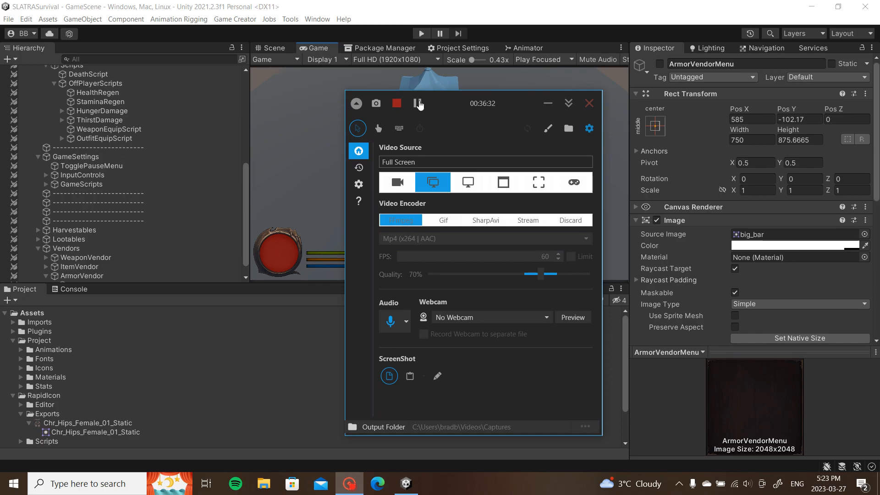
{"action": "left_click", "coordinate": [55, 84]}
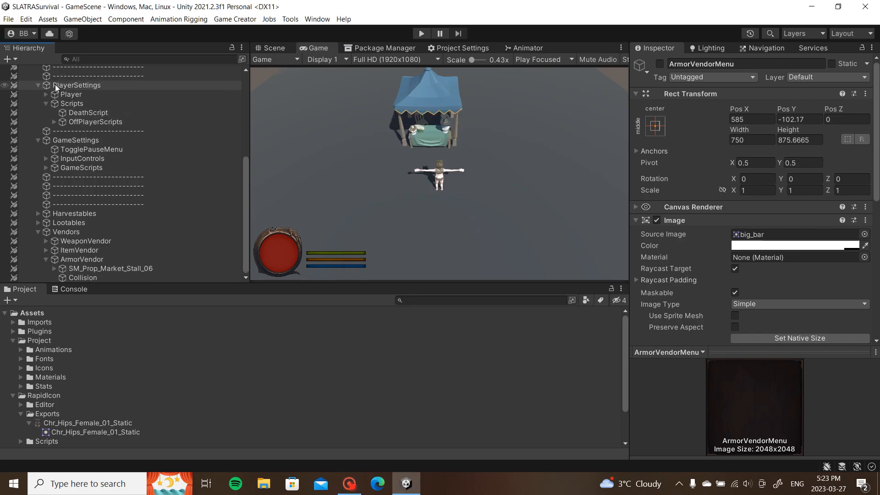
{"action": "left_click", "coordinate": [38, 86]}
{"action": "left_click", "coordinate": [39, 139]}
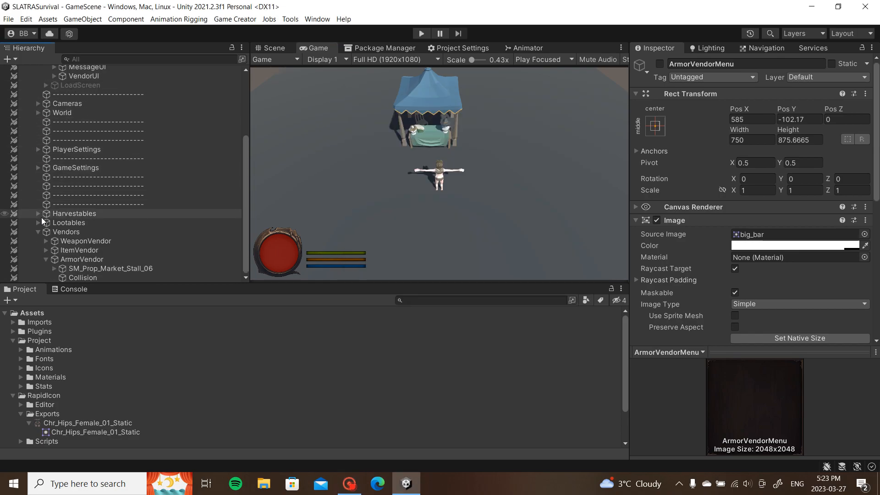
{"action": "left_click", "coordinate": [39, 232]}
{"action": "scroll", "coordinate": [39, 138], "scroll_direction": "up", "scroll_amount": 4}
{"action": "left_click", "coordinate": [38, 125]}
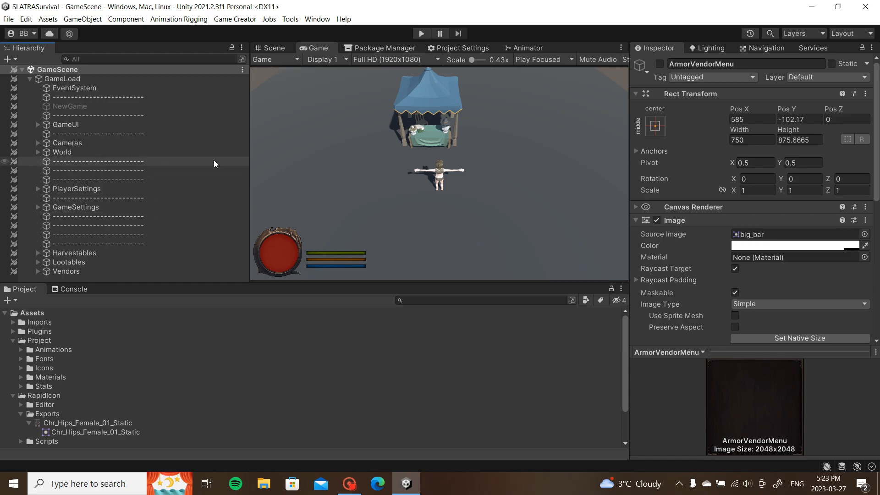
Step: Expand PlayerSettings down to LegsEquip under OutfitEquipScript and examine the On Enable and On Disable triggers of Legs (0)
{"action": "left_click", "coordinate": [38, 188]}
{"action": "left_click", "coordinate": [54, 224]}
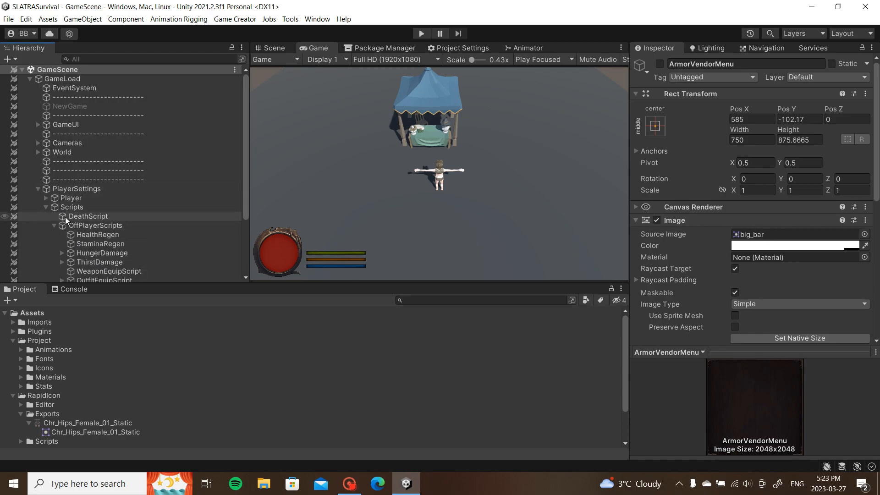
{"action": "scroll", "coordinate": [62, 218], "scroll_direction": "down", "scroll_amount": 3}
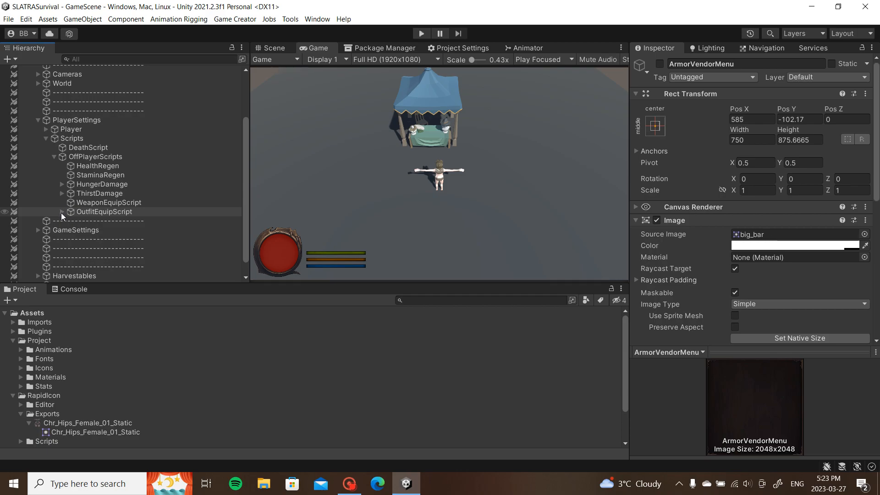
{"action": "left_click", "coordinate": [61, 212]}
{"action": "left_click", "coordinate": [70, 188]}
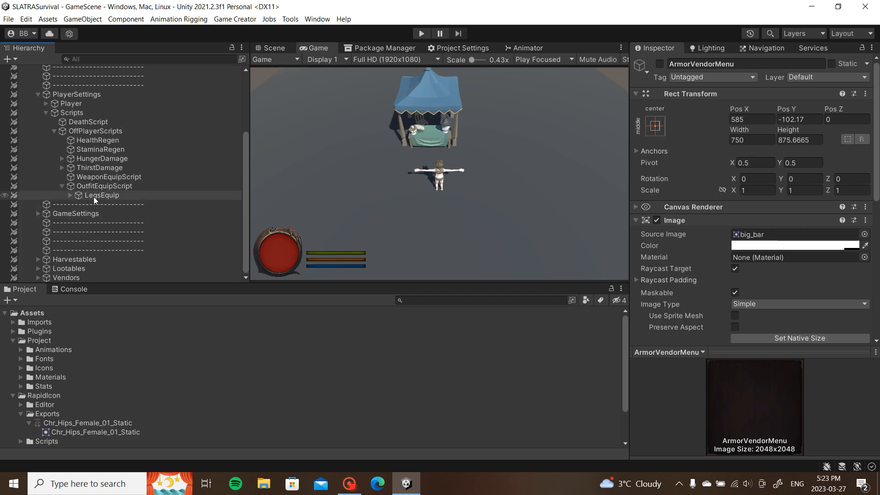
{"action": "left_click", "coordinate": [71, 196]}
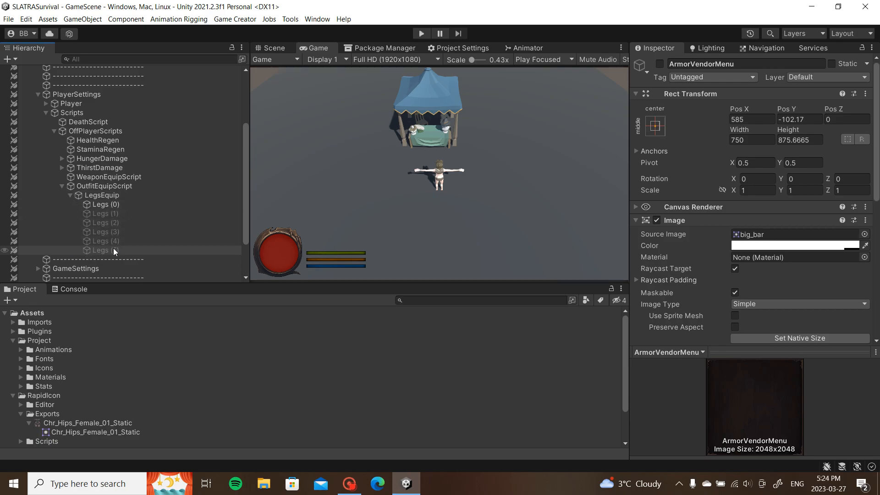
{"action": "left_click", "coordinate": [109, 206]}
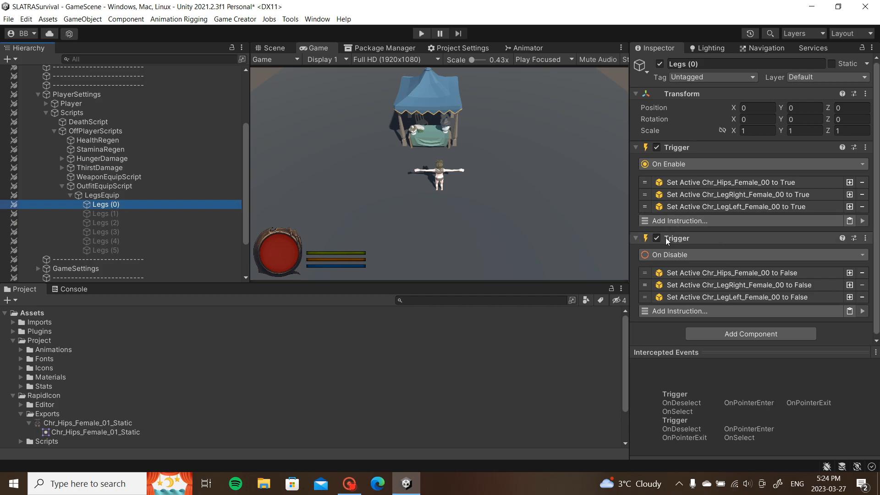
Step: Collapse OutfitEquipScript, OffPlayerScripts and the whole PlayerSettings group in the Hierarchy
{"action": "left_click", "coordinate": [62, 186]}
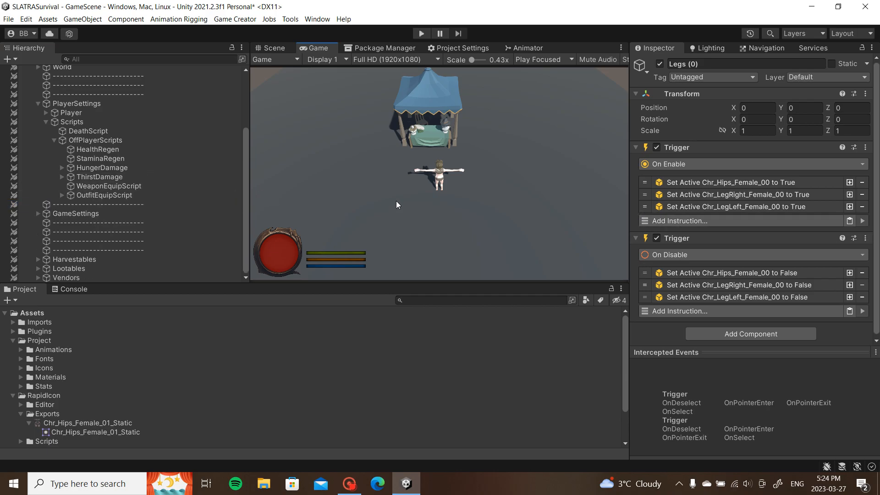
{"action": "left_click", "coordinate": [54, 140]}
{"action": "left_click", "coordinate": [47, 176]}
{"action": "left_click", "coordinate": [37, 176]}
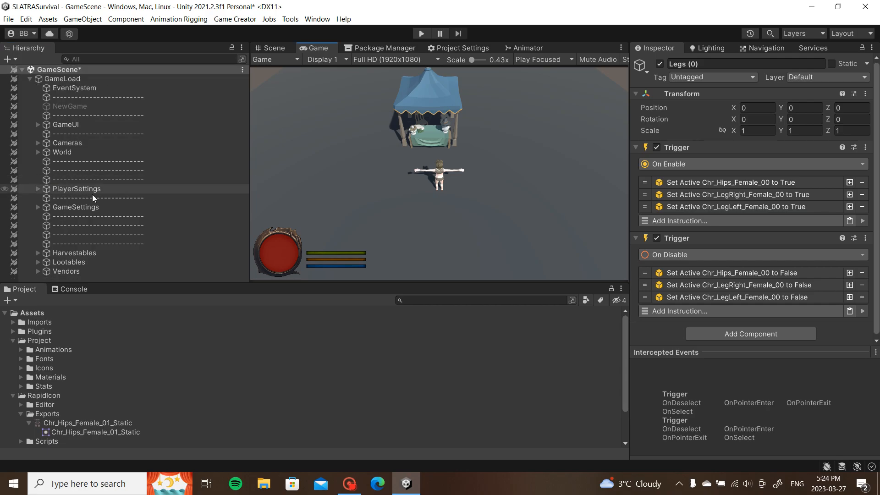